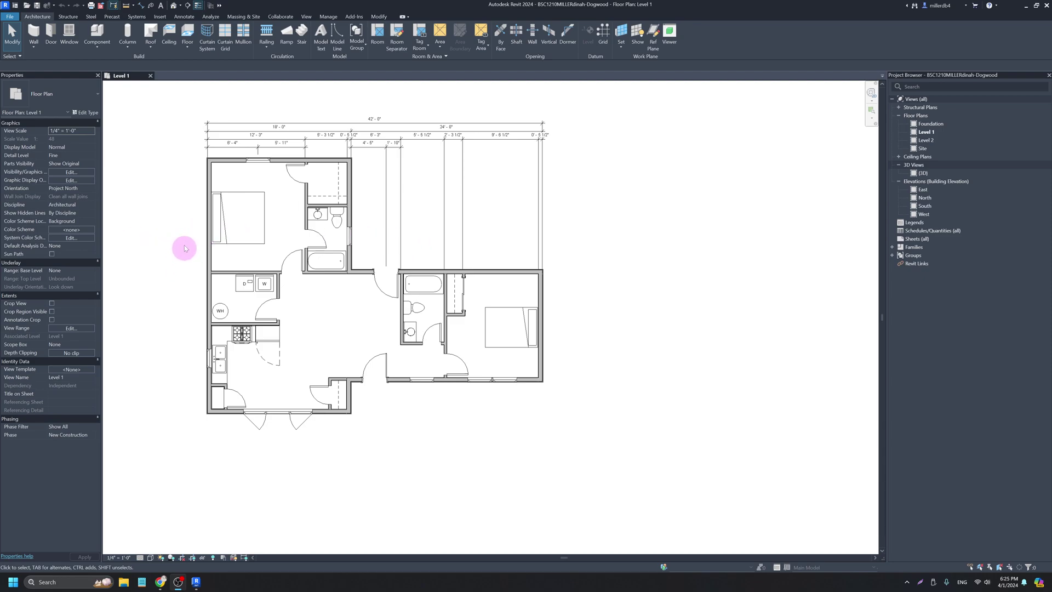
Draw a horizontal building section line across the upper bedroom and bathroom, starting and ending outside the exterior walls.
click(189, 6)
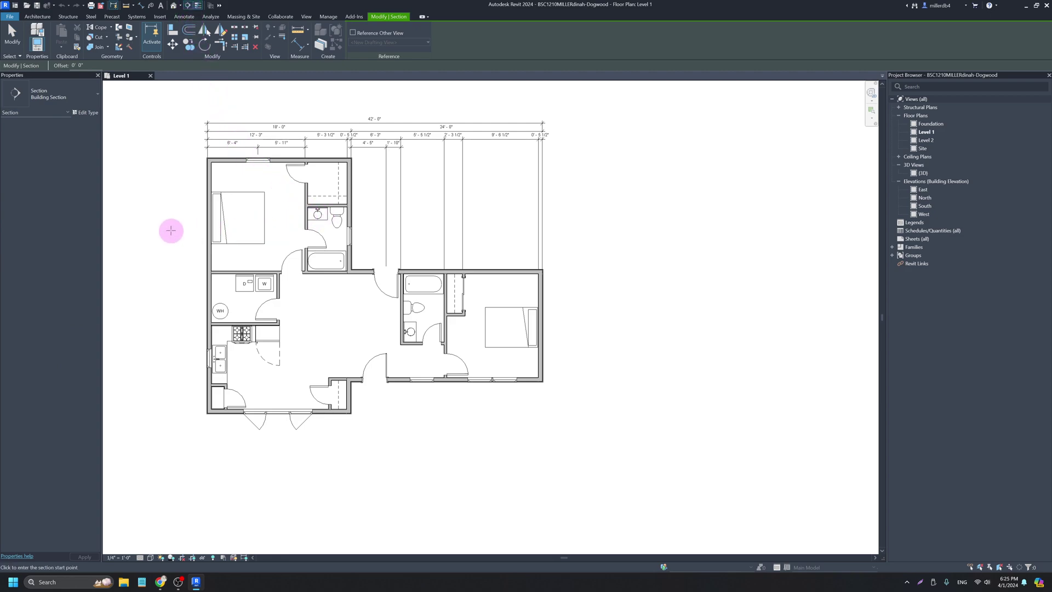
click(170, 230)
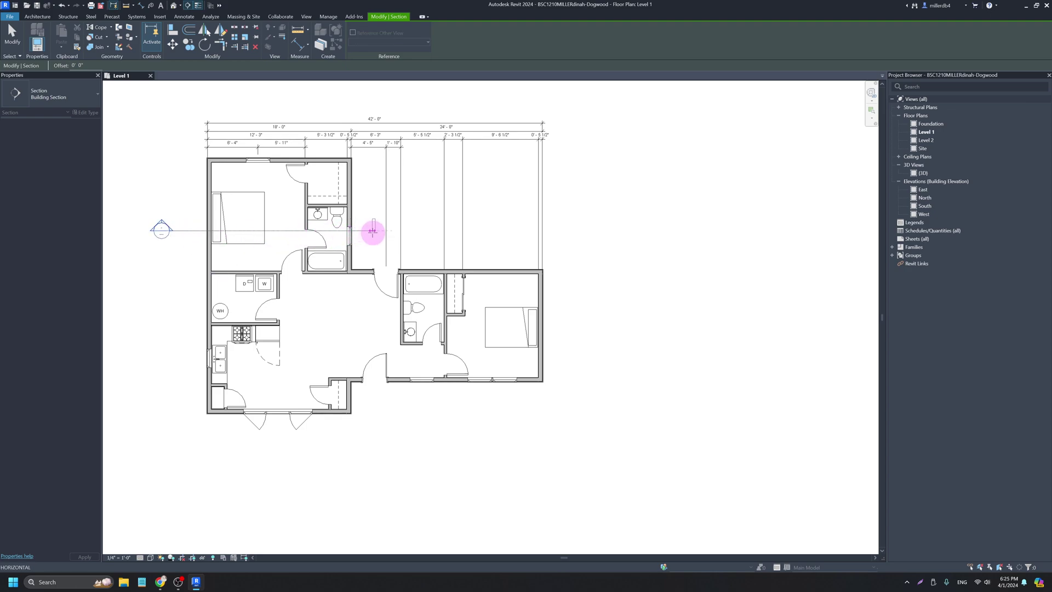
click(374, 231)
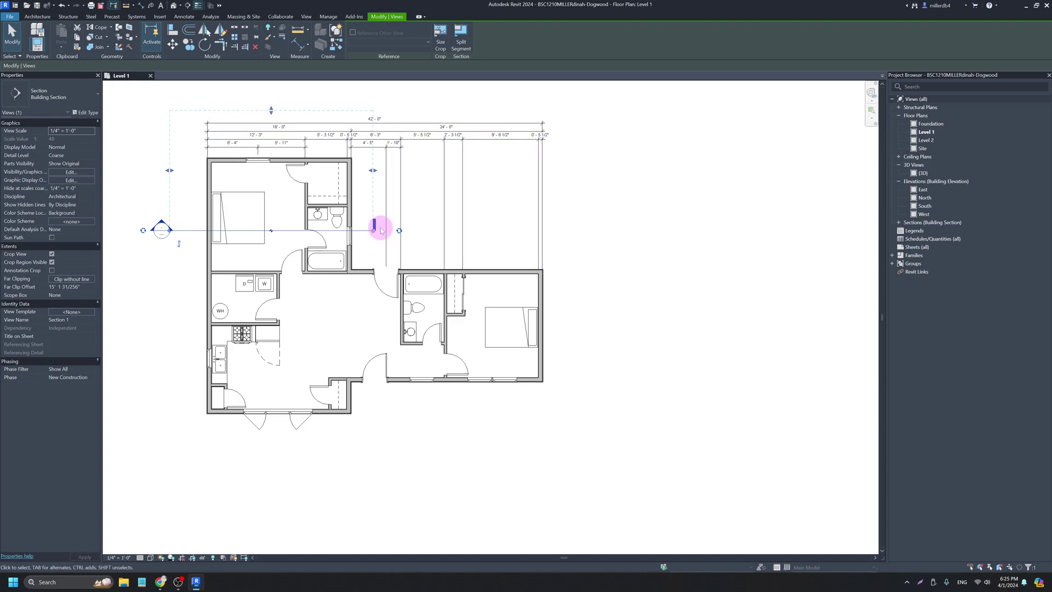
Flip the section to look toward the kitchen and nudge its line slightly down the plan.
click(179, 245)
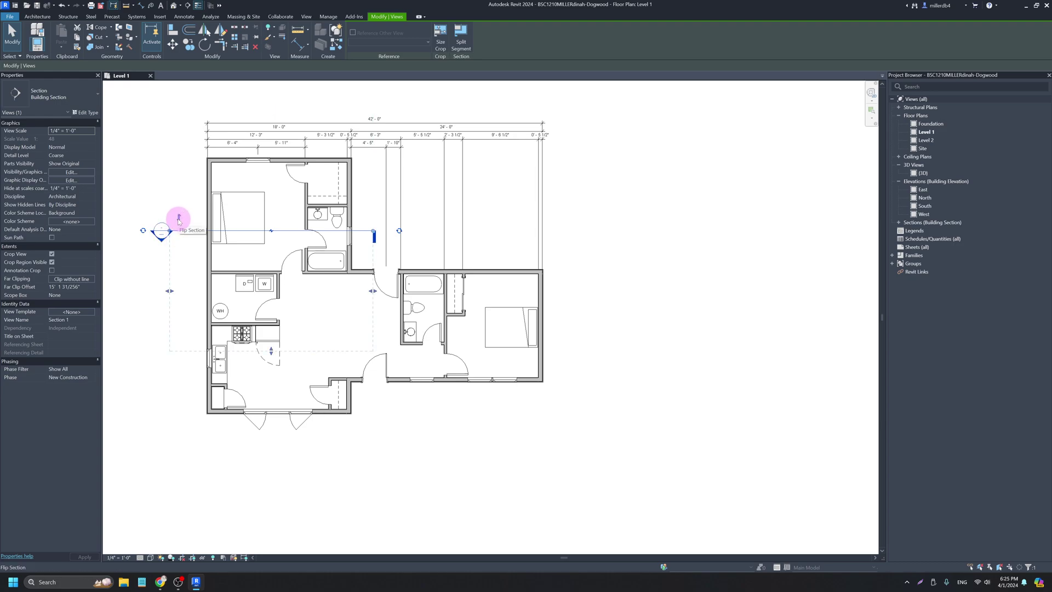
key(Down)
key(Down)
key(Down)
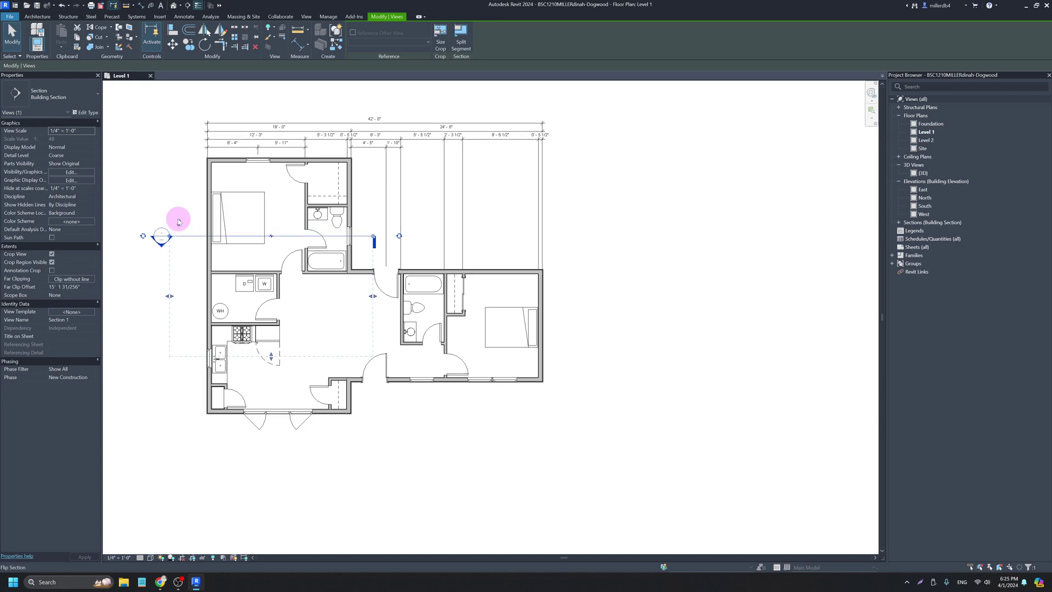
Extend both ends of the section line so they sit well outside the full width of the house.
scroll(233, 240, up, 2)
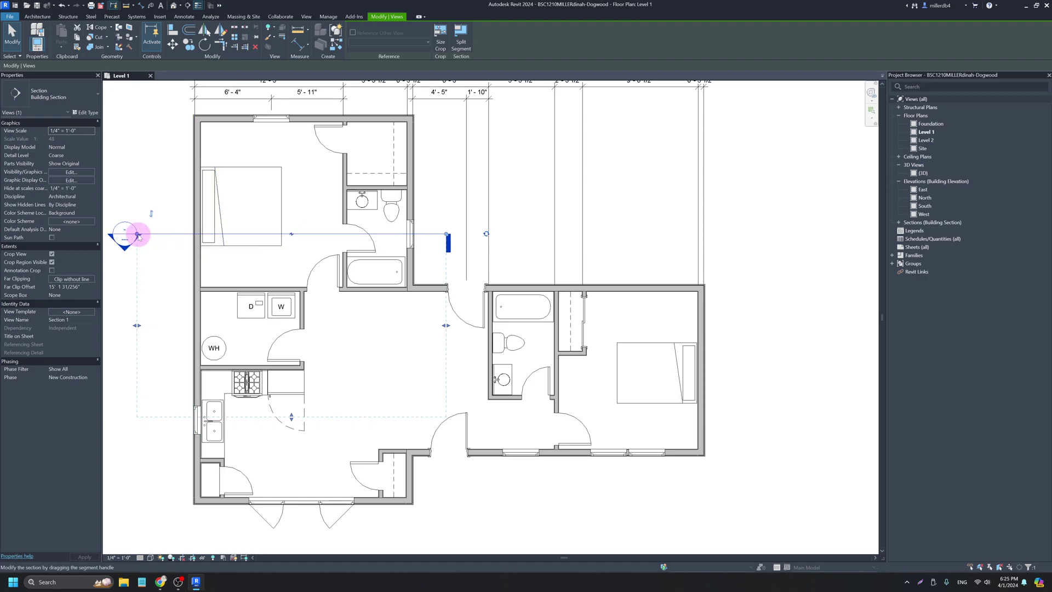
scroll(159, 258, down, 3)
middle_drag(165, 267, 266, 267)
click(222, 247)
drag(222, 246, 190, 246)
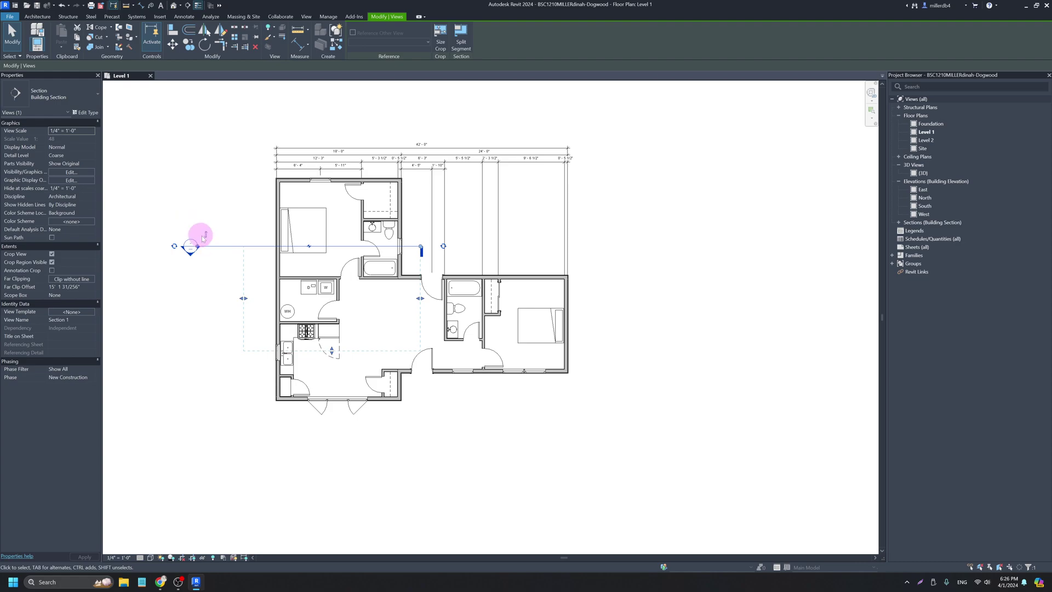
drag(420, 247, 612, 250)
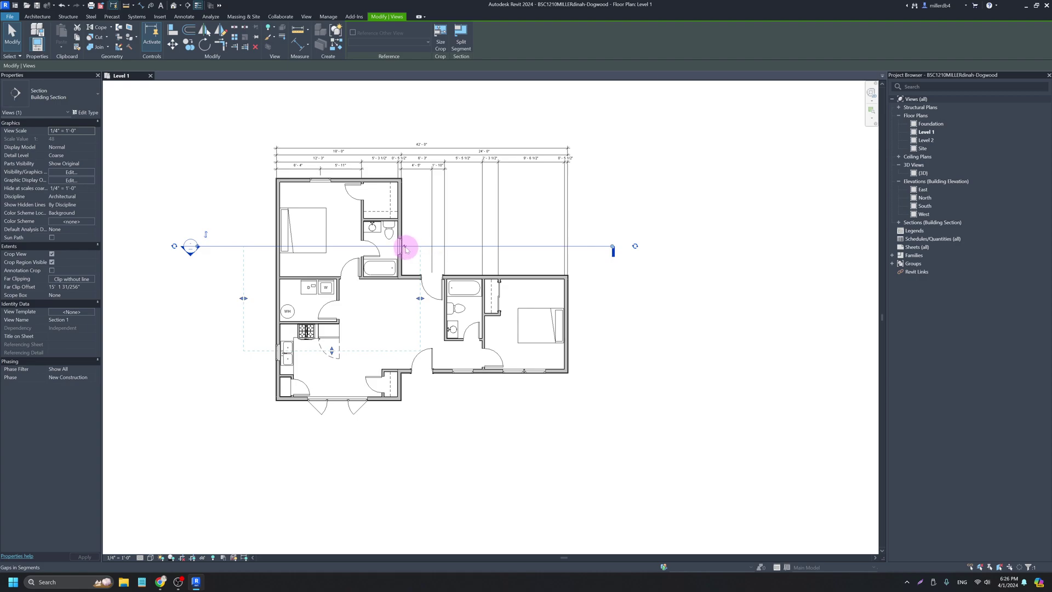
Break the section line into short stubs outside the house and show a section head at its tail end.
click(405, 249)
drag(405, 248, 225, 246)
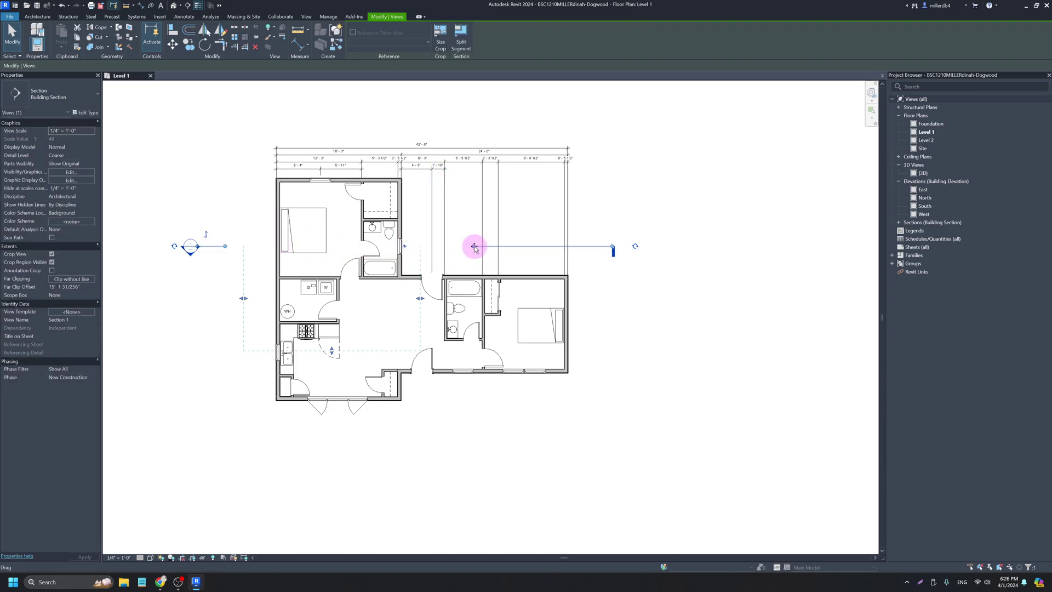
drag(594, 253, 587, 246)
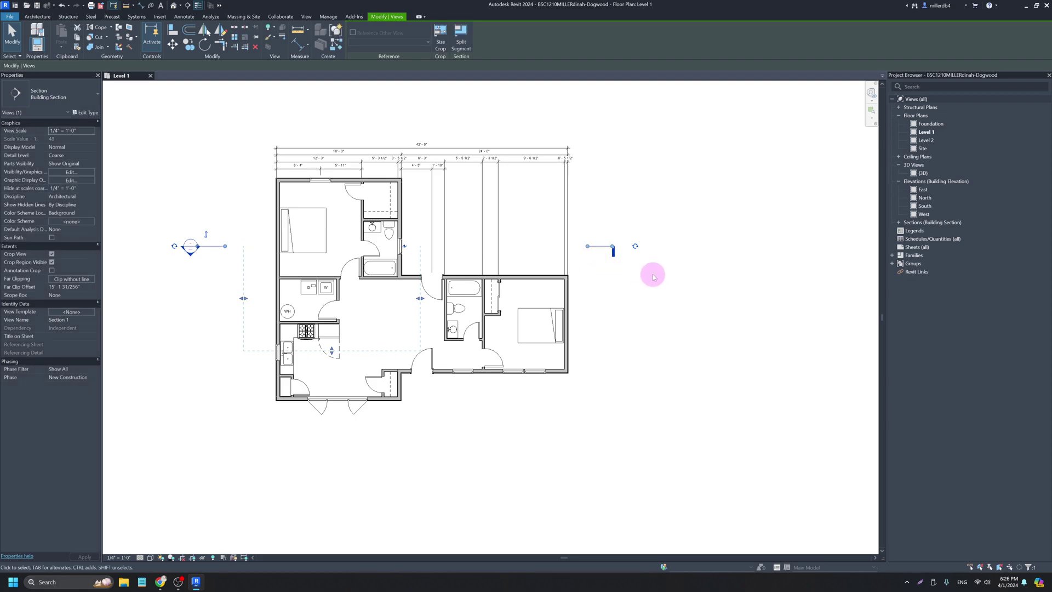
click(635, 247)
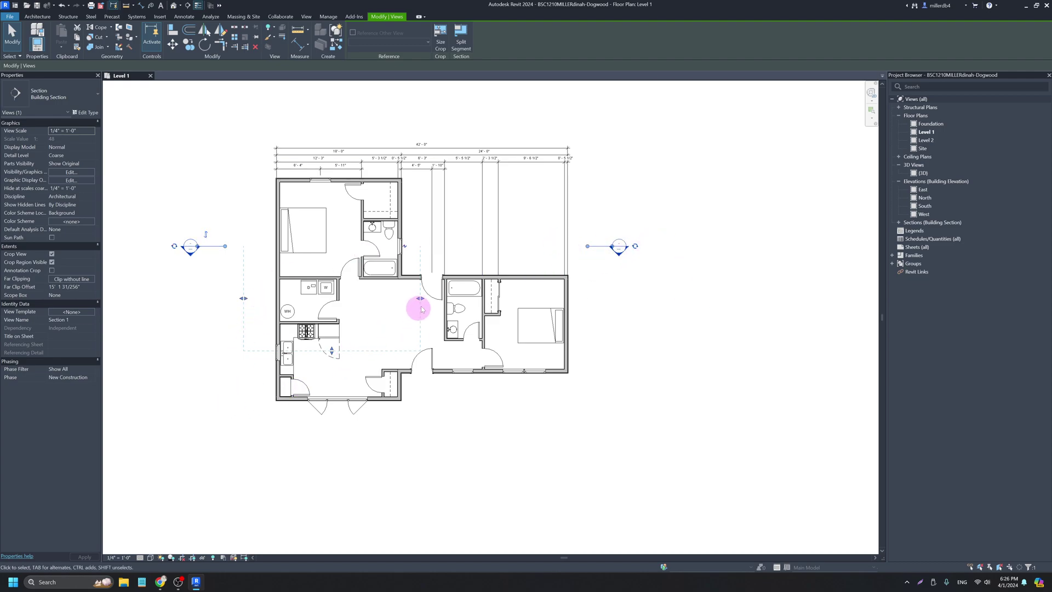
Widen the section's crop extent past the right bedroom's exterior wall, open its section view and expand the list of sections.
drag(421, 301, 606, 300)
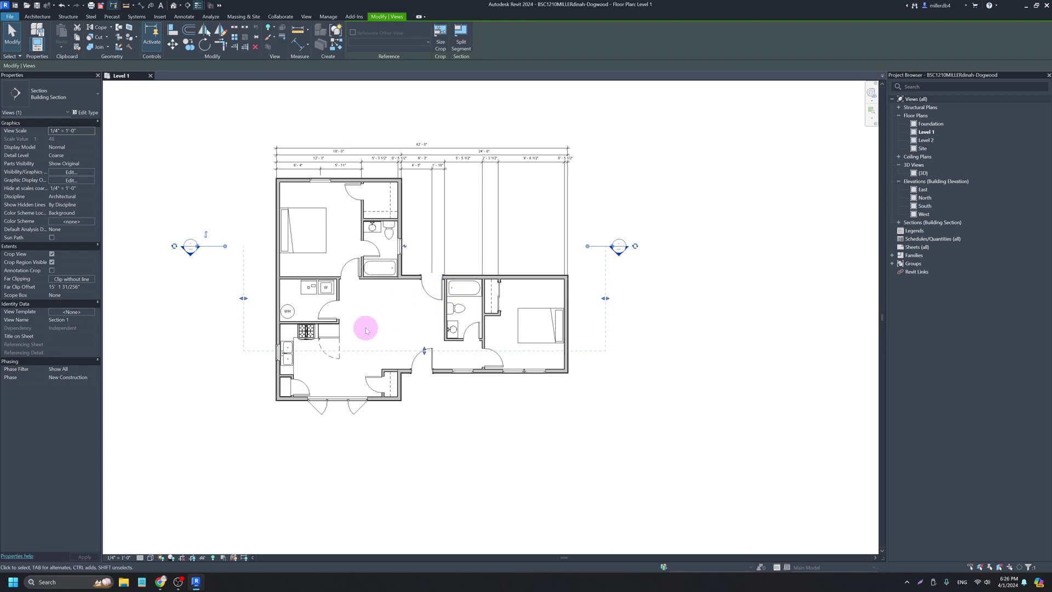
click(216, 301)
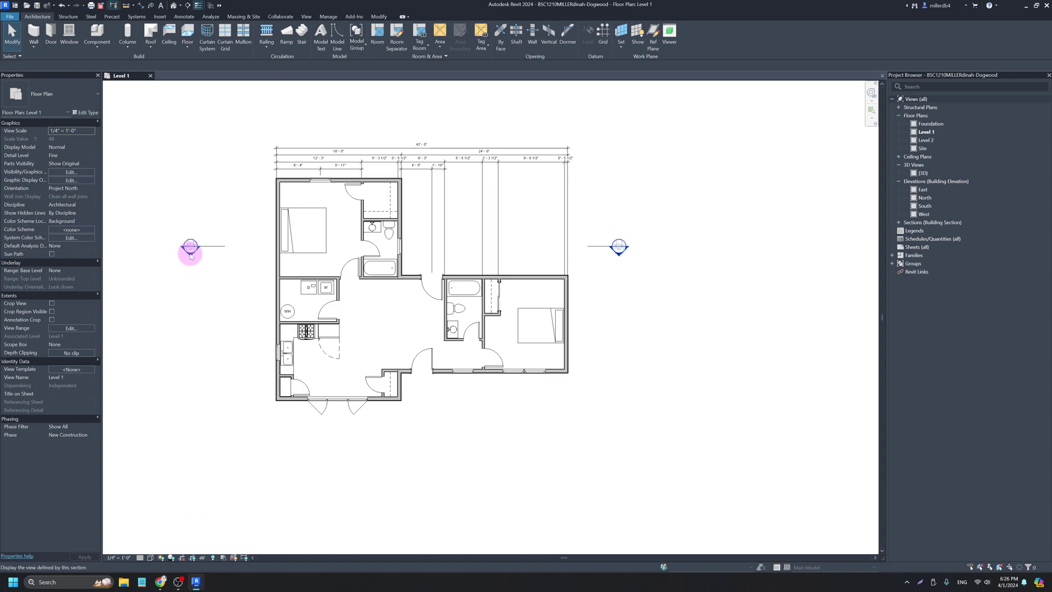
double_click(190, 253)
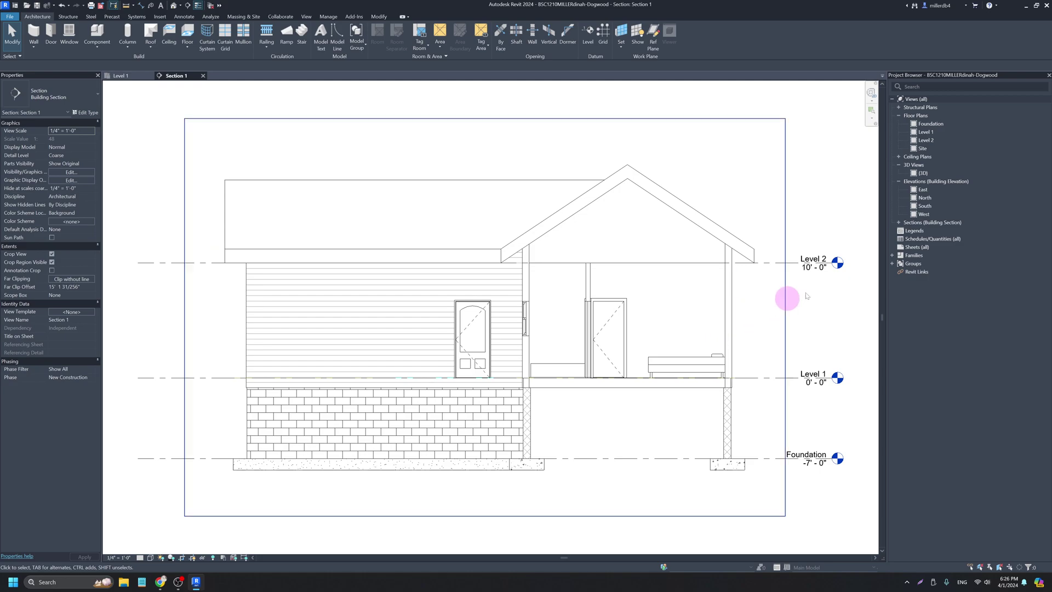
click(899, 223)
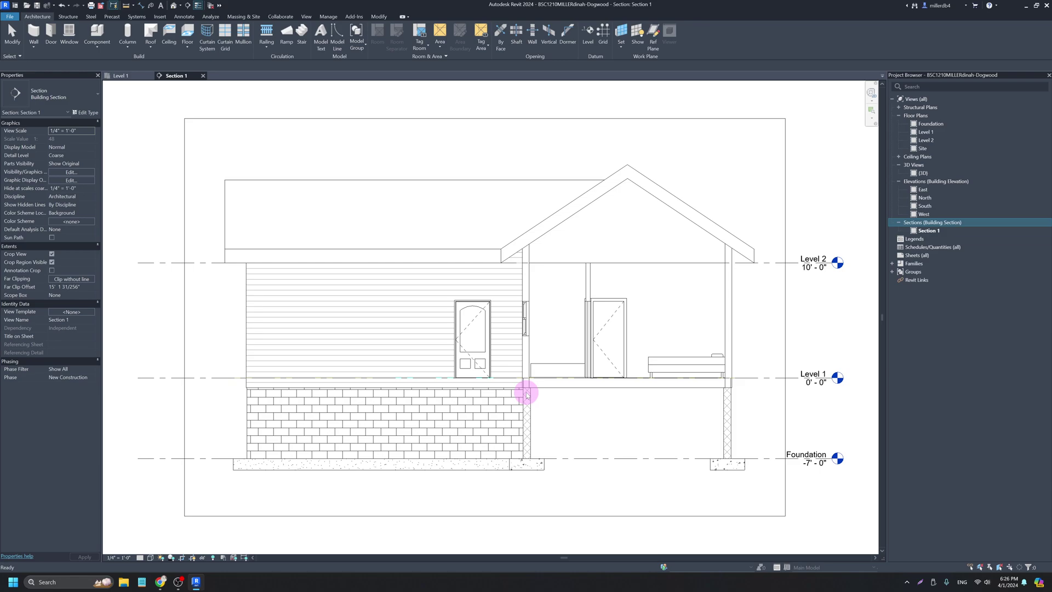
Turn off Thin Lines so the section view displays true line weights.
click(559, 416)
key(t)
key(l)
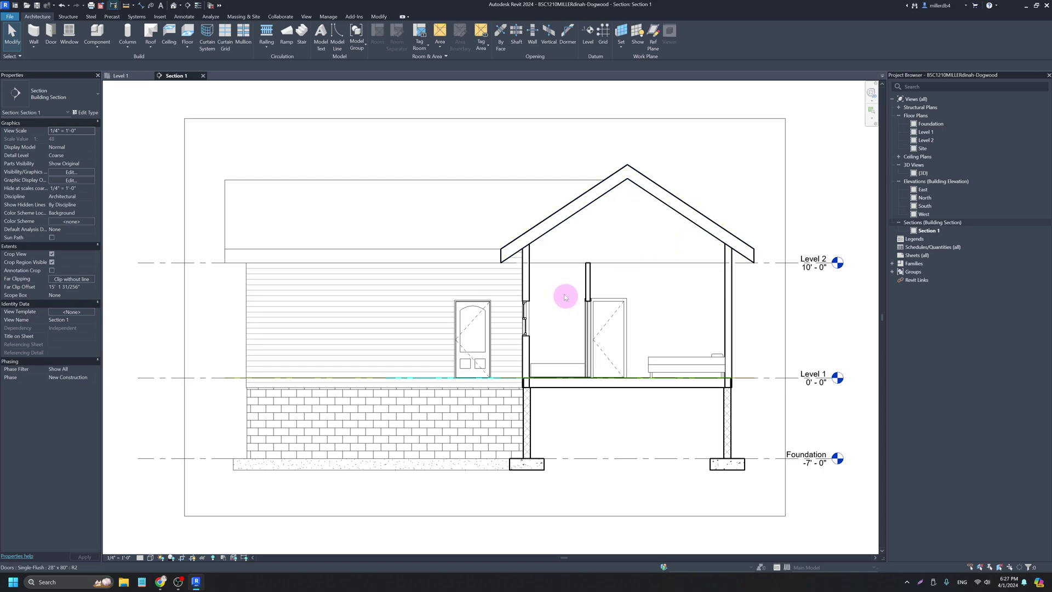
Hide the bed element in the section view.
right_click(673, 368)
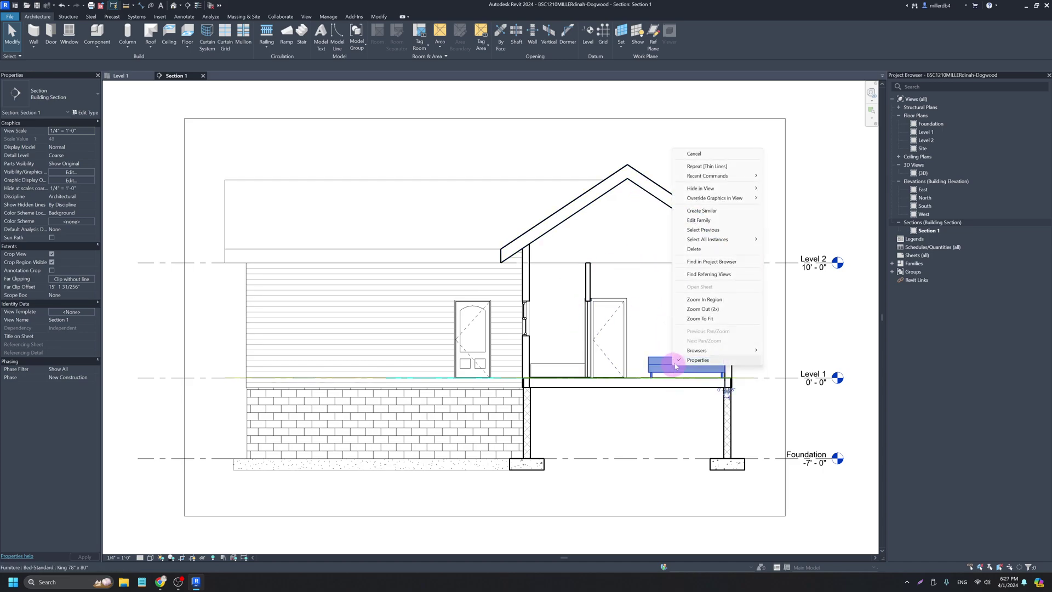
mouse_move(746, 188)
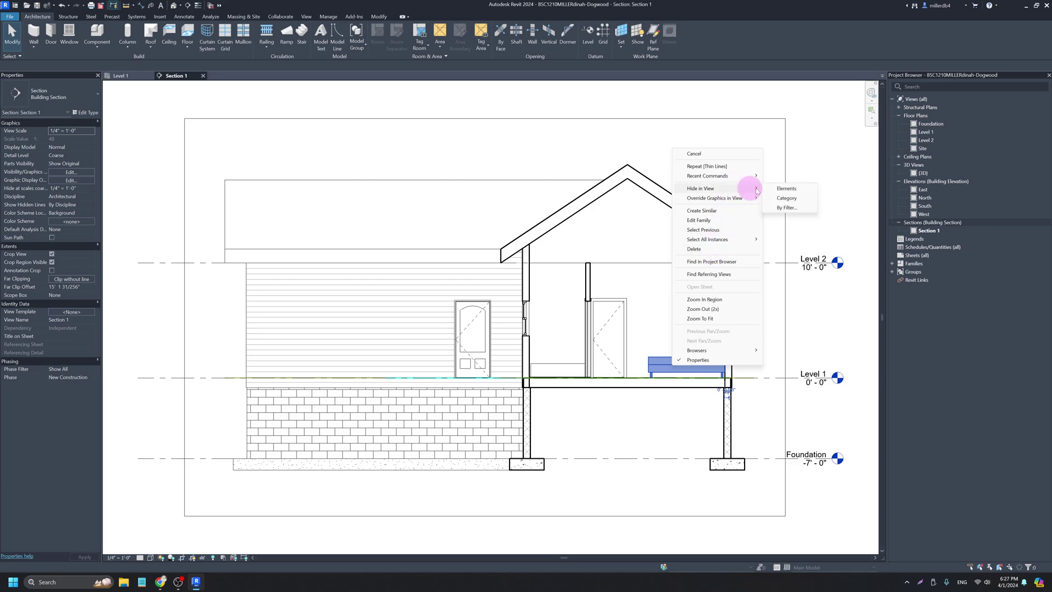
click(785, 189)
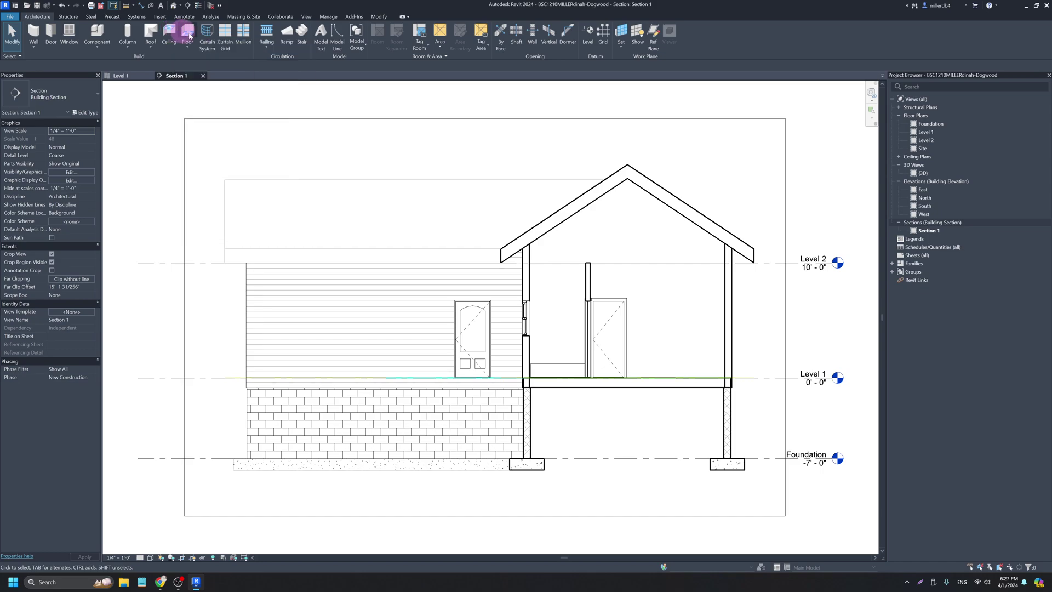
On the Level 1 plan, start a floor boundary sketch with its level set to Level 2 and height offset 0.
double_click(925, 132)
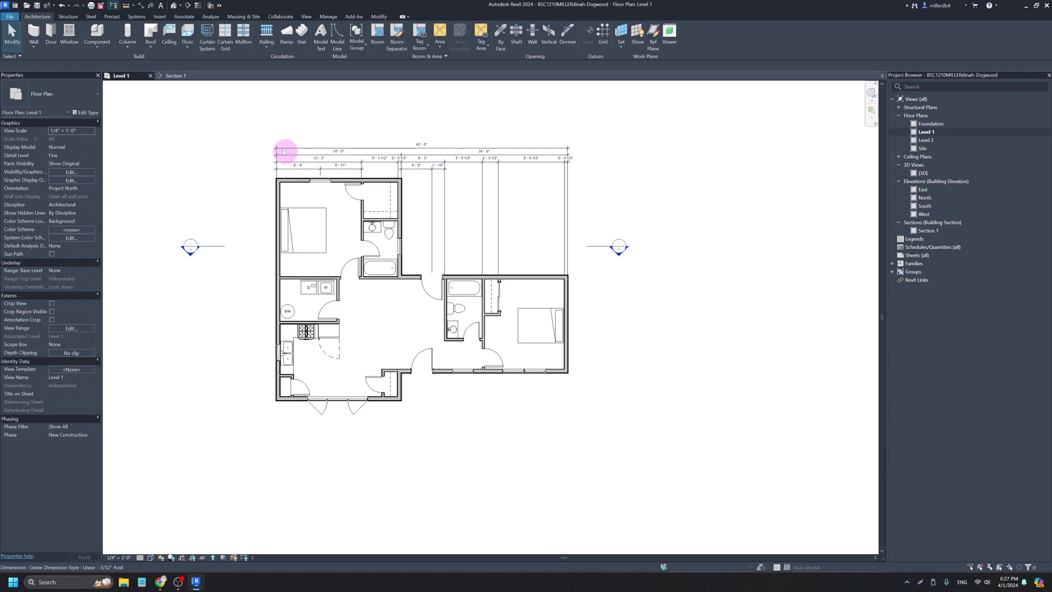
click(187, 32)
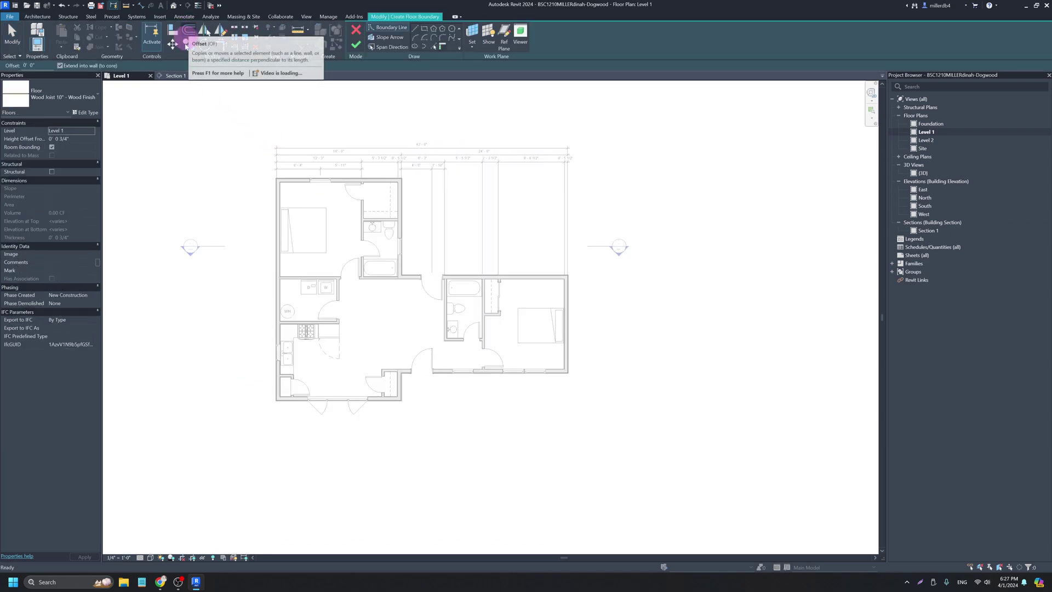
click(90, 132)
click(90, 131)
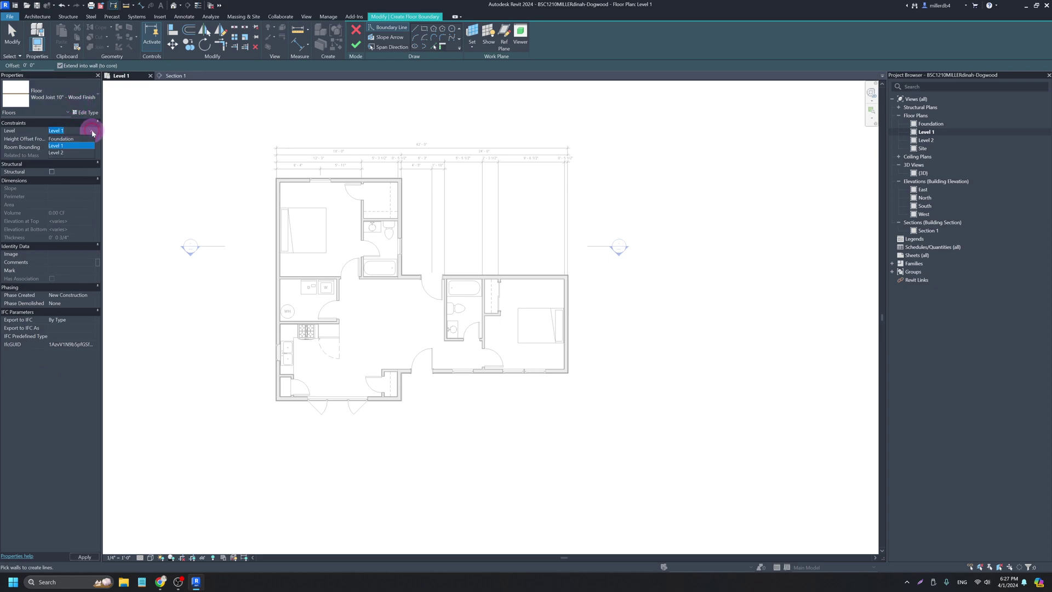
click(69, 153)
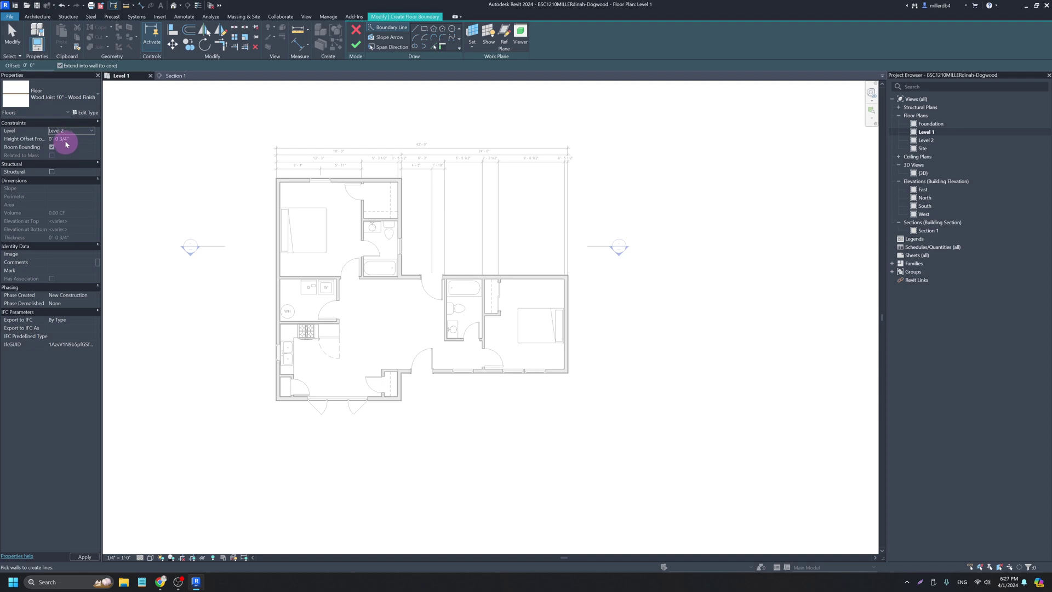
double_click(56, 138)
drag(57, 138, 68, 138)
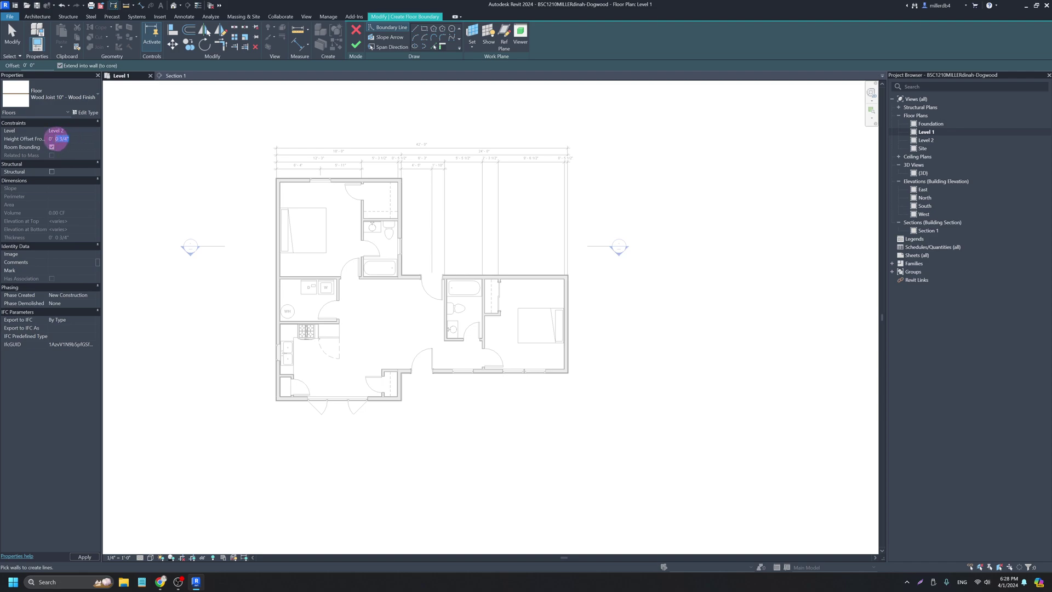
text(0)
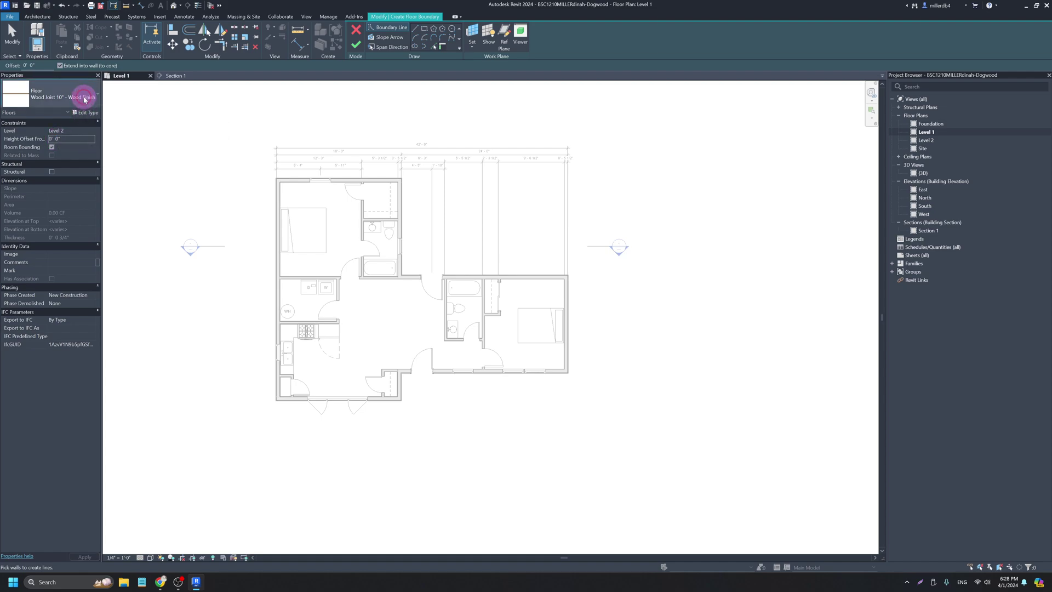
Choose the floor type Wood Joist 10" - Ceramic Tile and duplicate it as Ceiling.
click(85, 99)
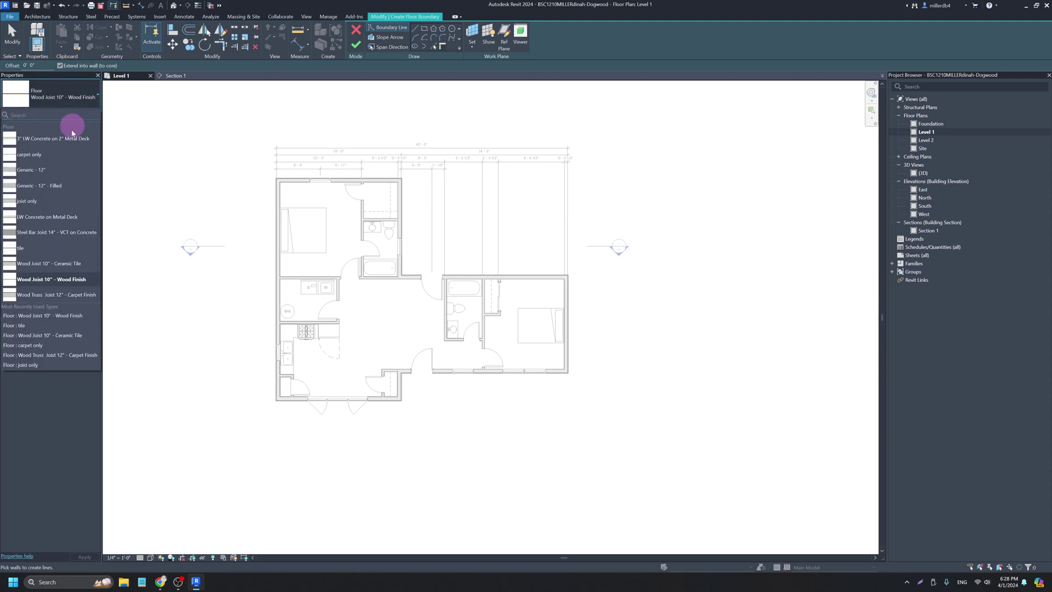
click(65, 265)
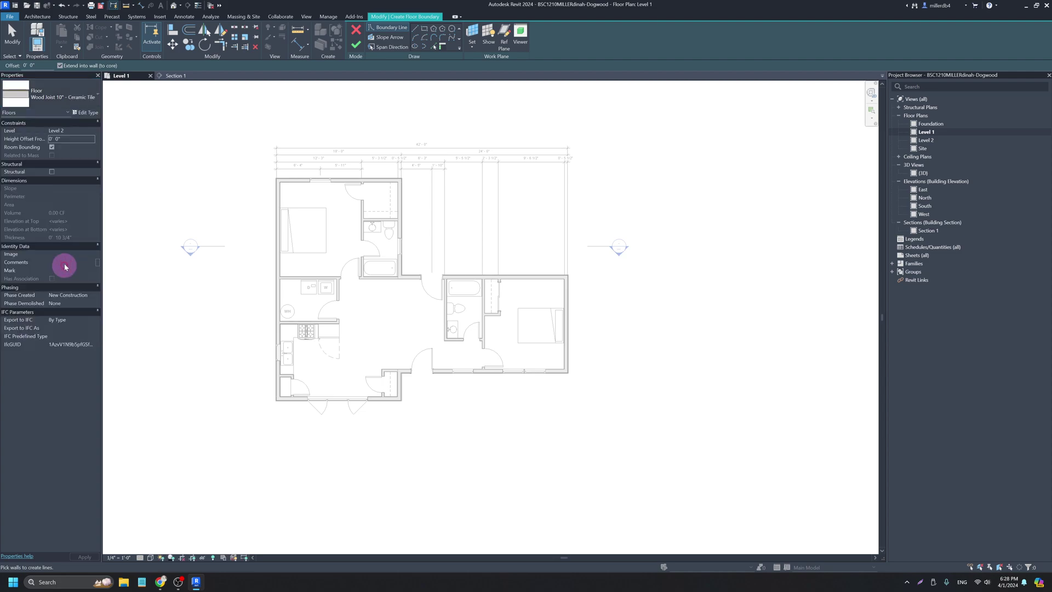
click(85, 113)
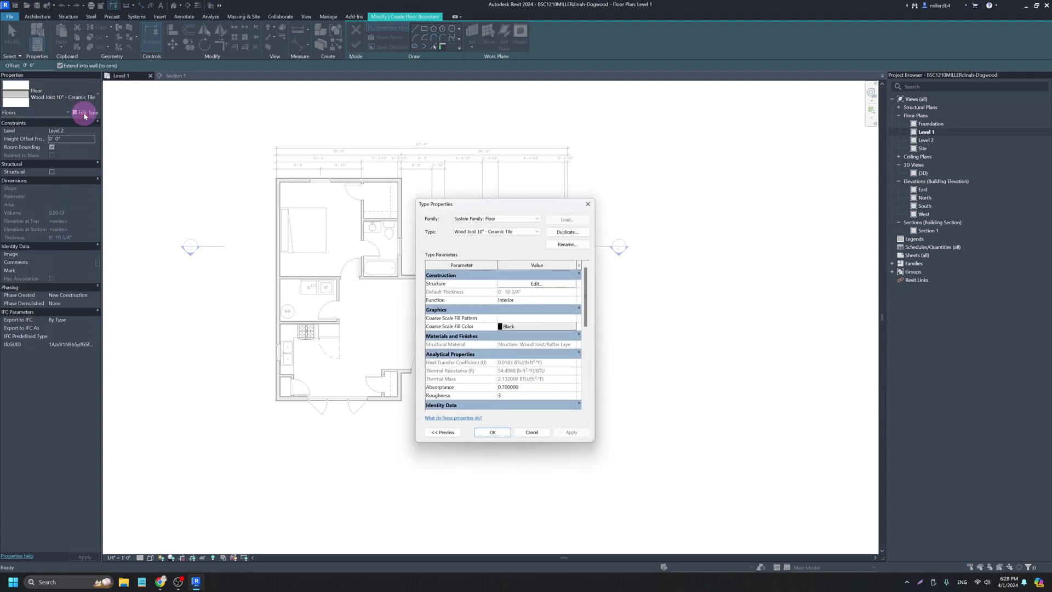
click(566, 233)
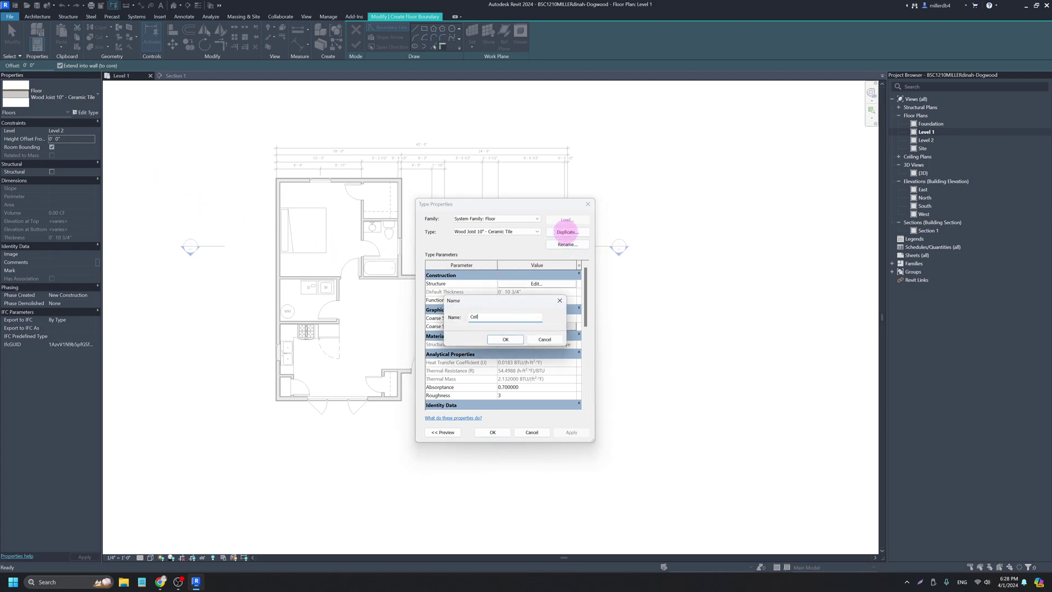
key(Return)
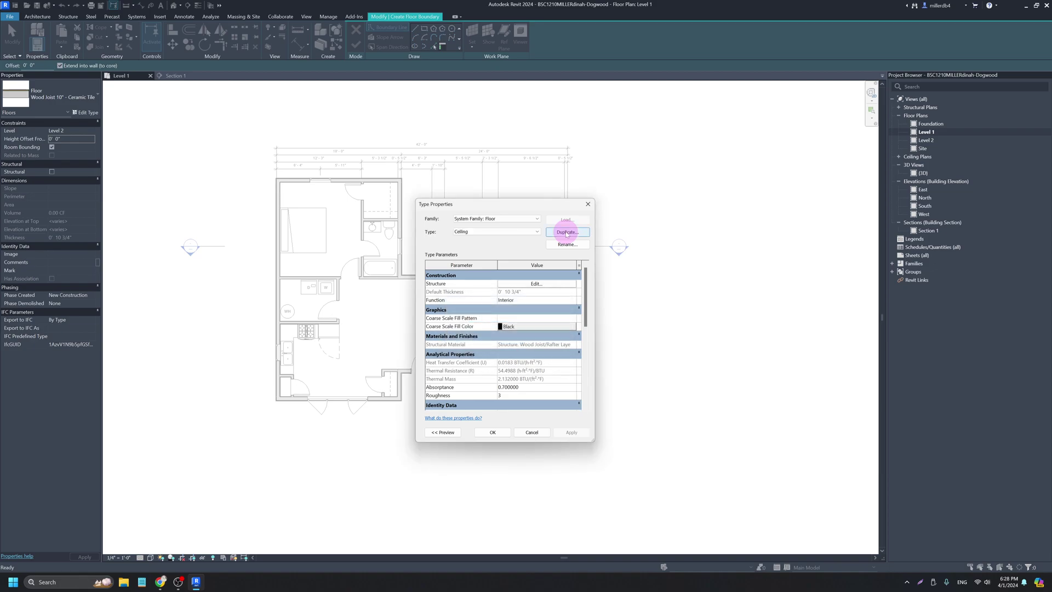
Delete the tile, concrete and plywood layers from the Ceiling type's structure, keeping the structural joist layer.
click(535, 284)
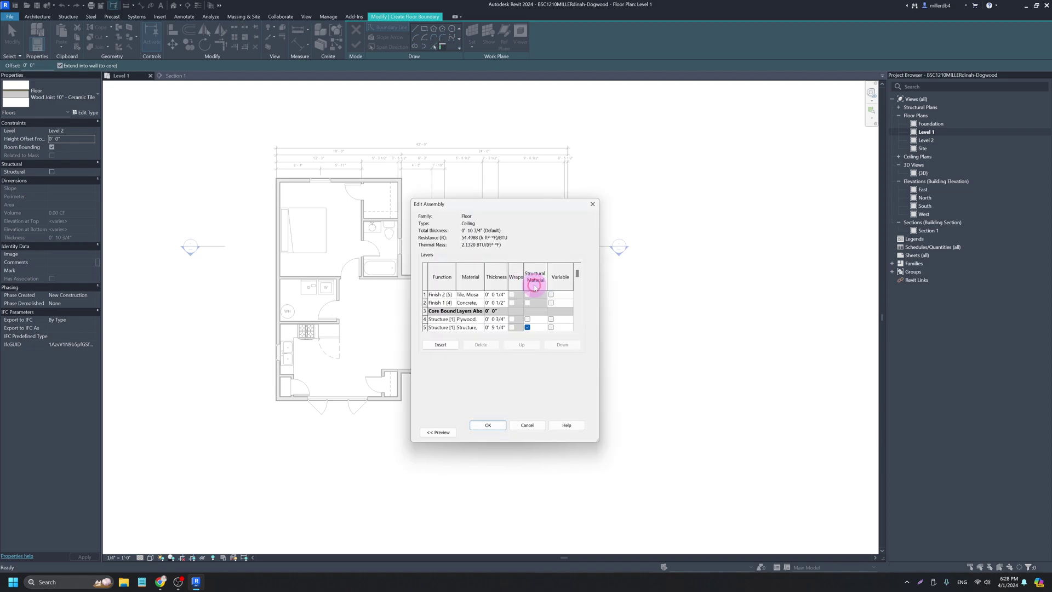
click(464, 294)
click(479, 346)
click(478, 347)
click(468, 303)
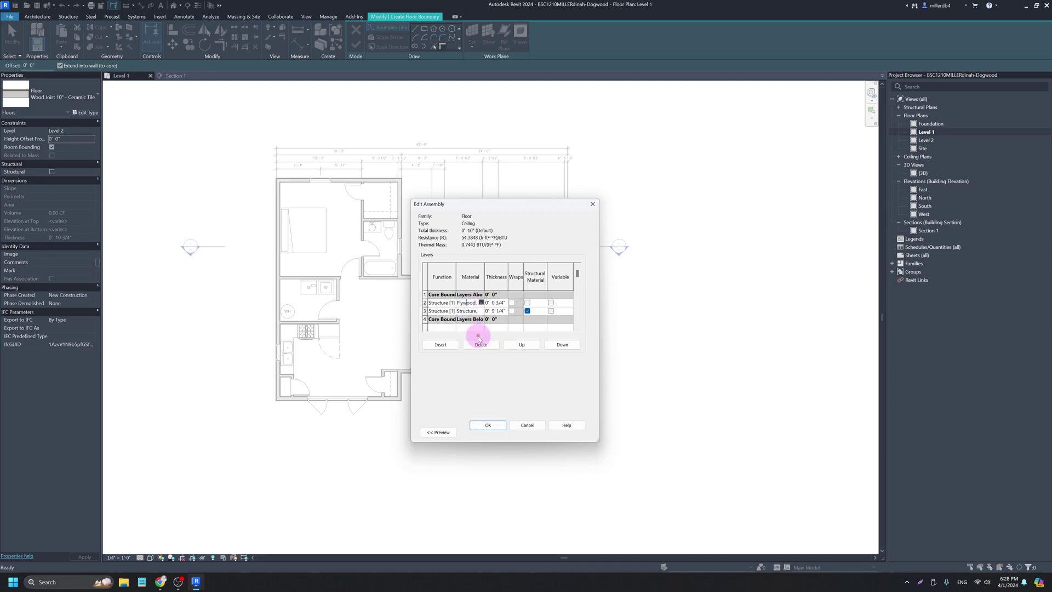
click(479, 343)
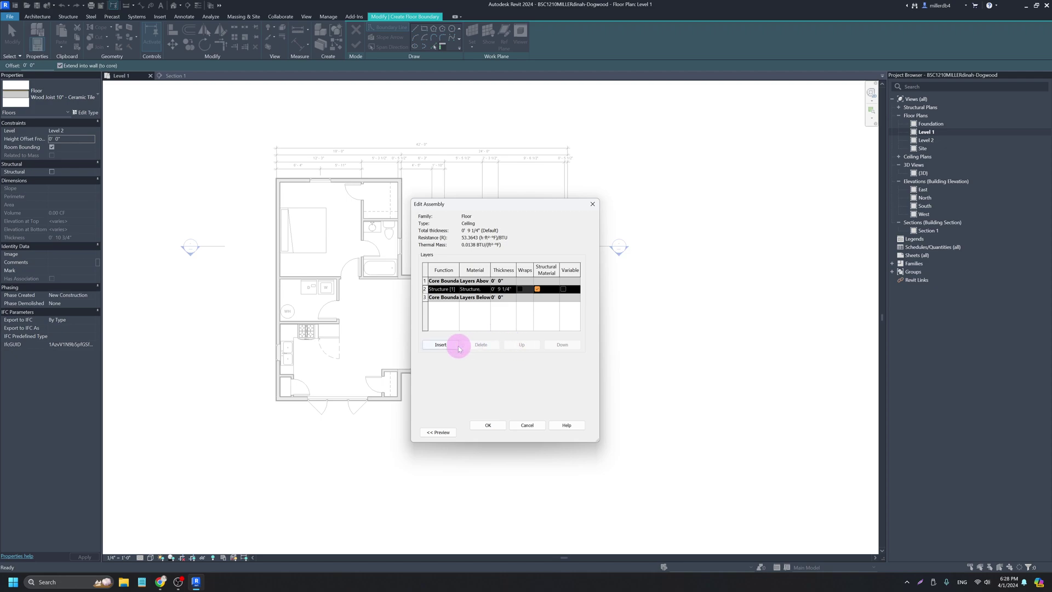
Insert a new layer in the Ceiling assembly and move it below the lower core boundary.
click(440, 345)
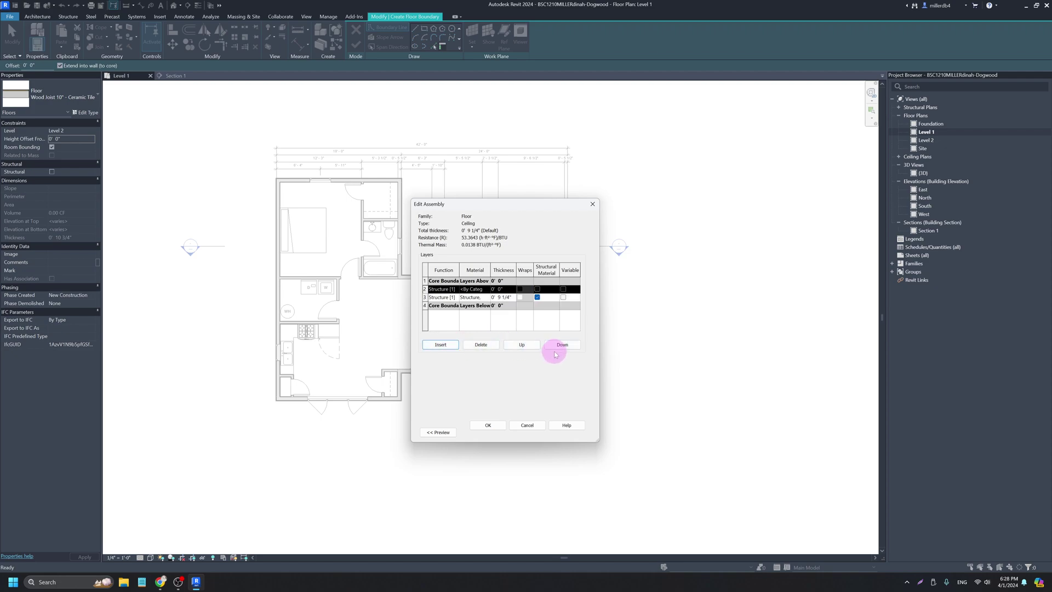
click(556, 346)
click(556, 346)
click(477, 306)
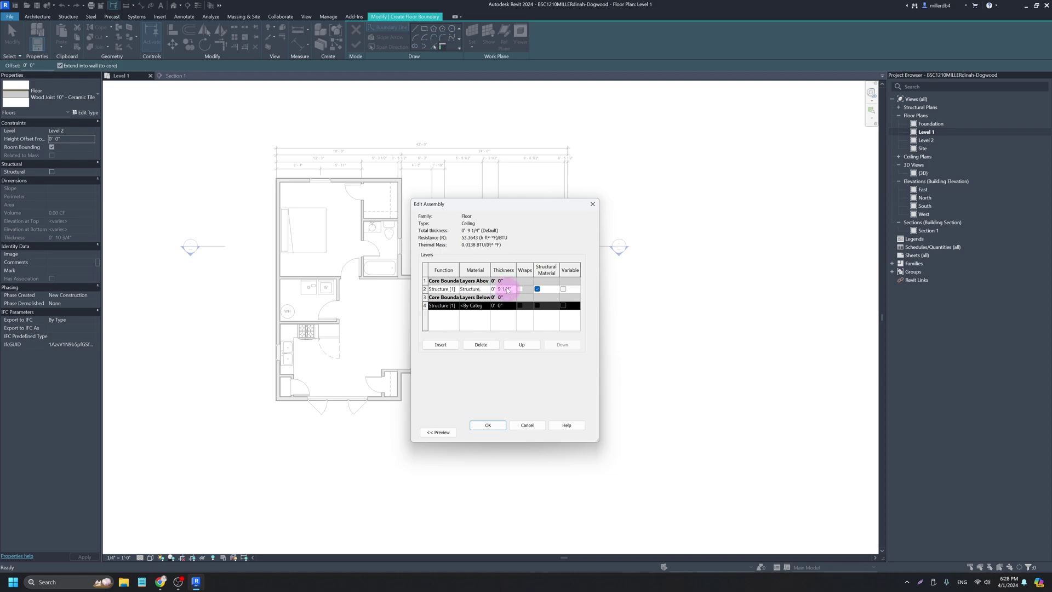
Set the new bottom layer's function to Finish 1 [4] and its material to Gypsum Wall Board.
click(447, 310)
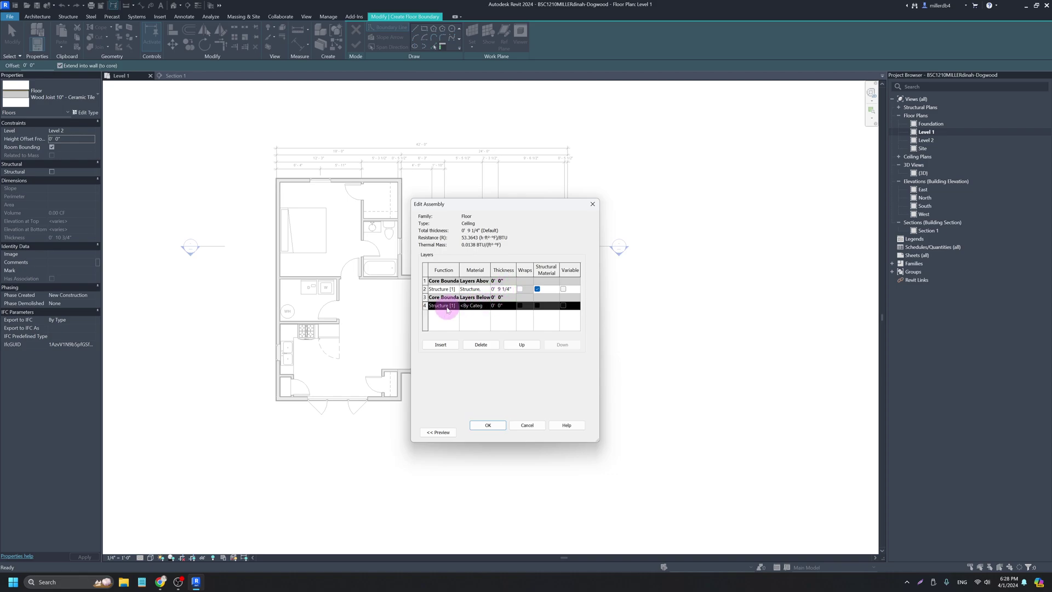
click(456, 308)
click(455, 307)
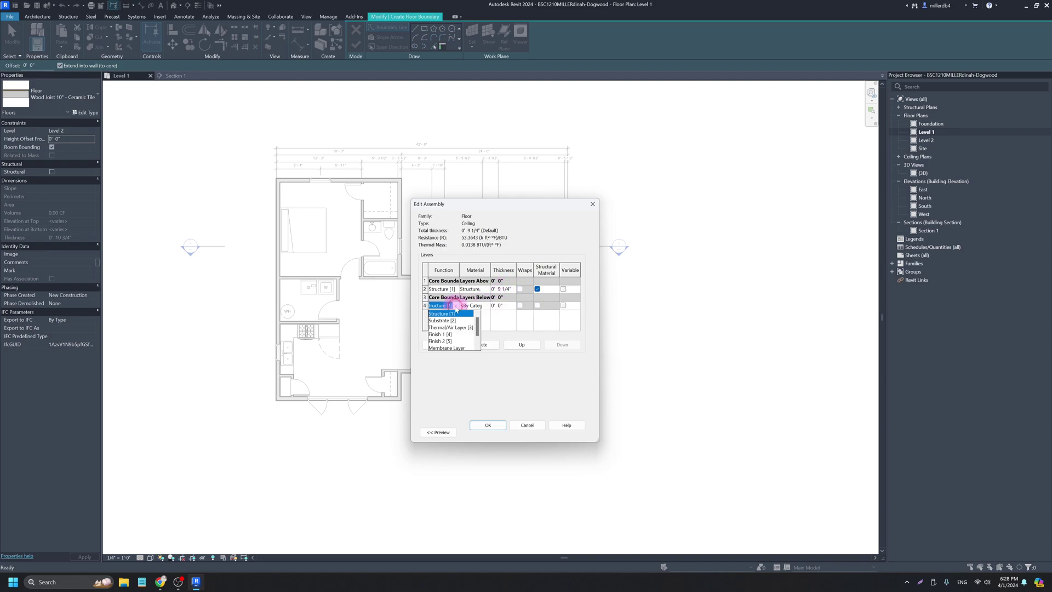
click(456, 329)
click(479, 306)
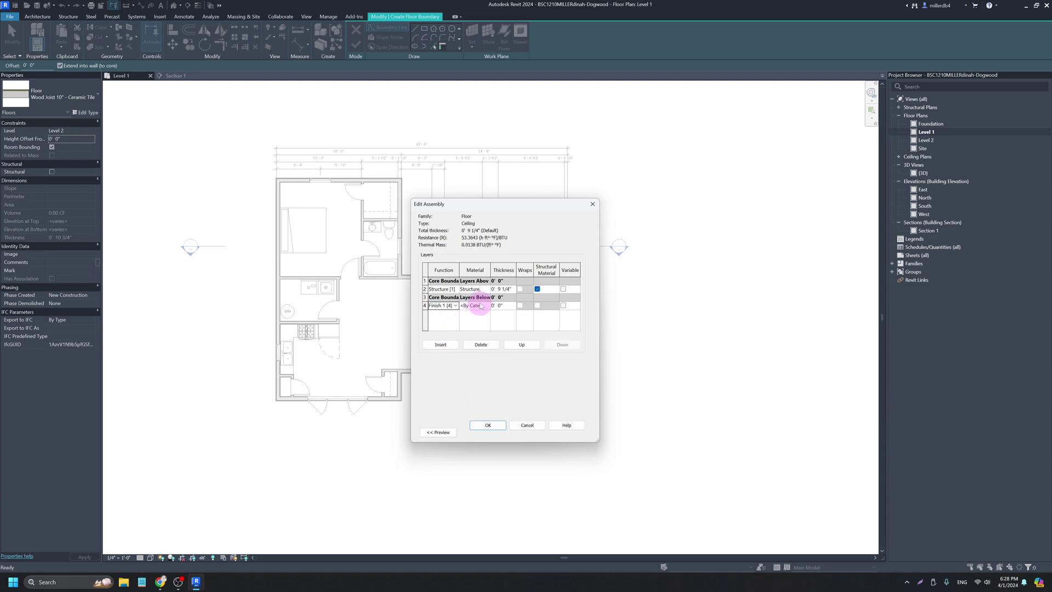
click(487, 306)
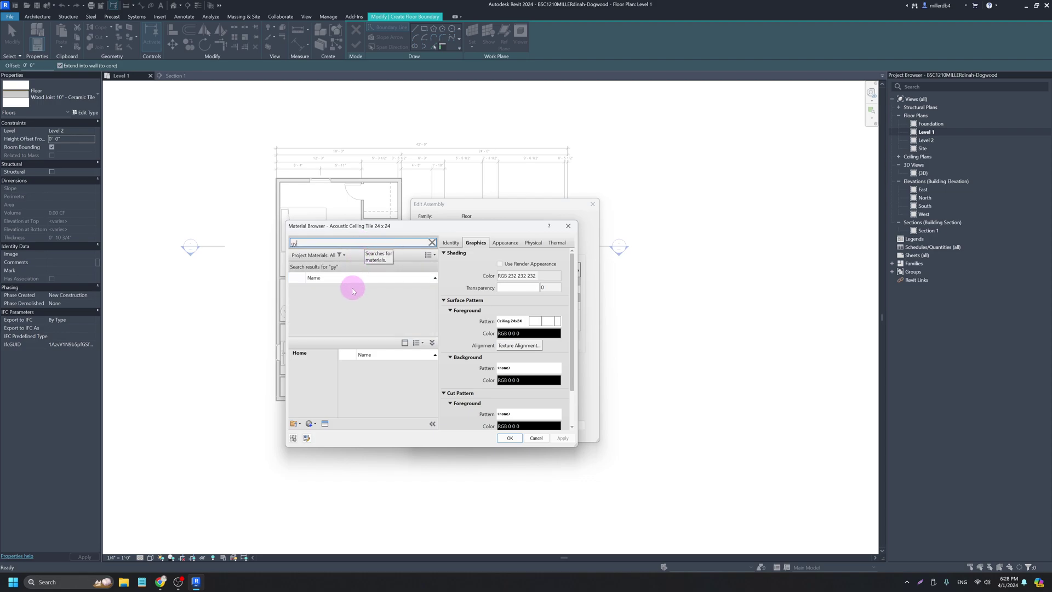
click(354, 297)
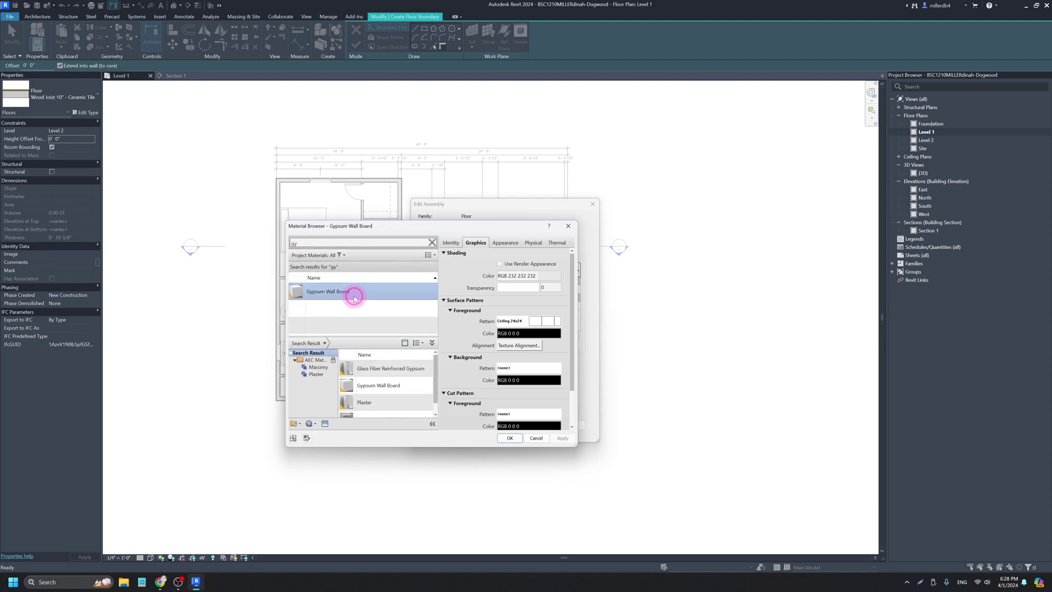
click(510, 437)
Set the gypsum layer's thickness to 0.5" and accept the Ceiling type's assembly and type properties.
click(499, 305)
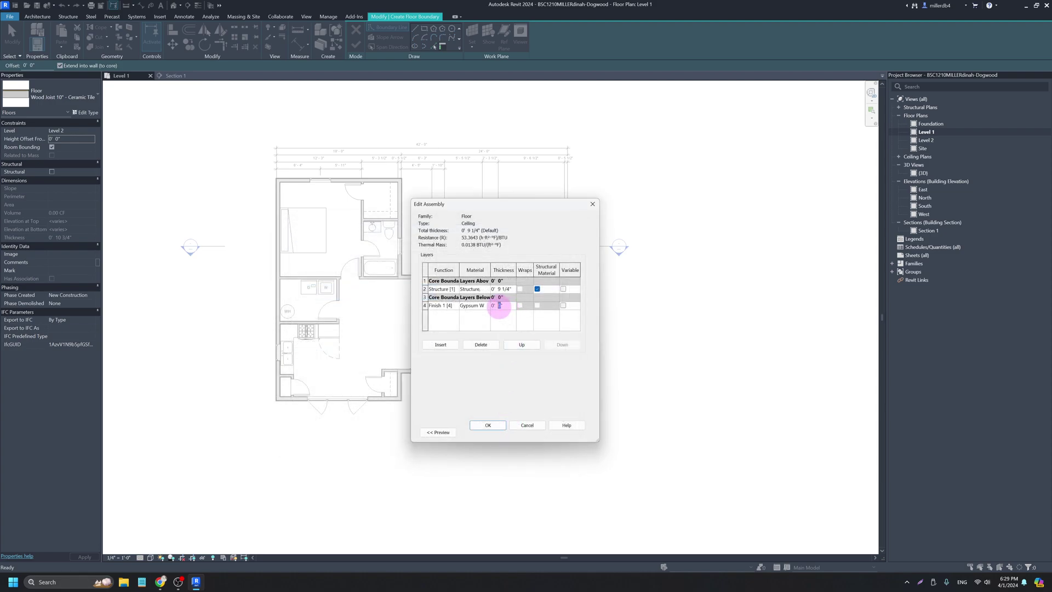
text(.5")
click(513, 291)
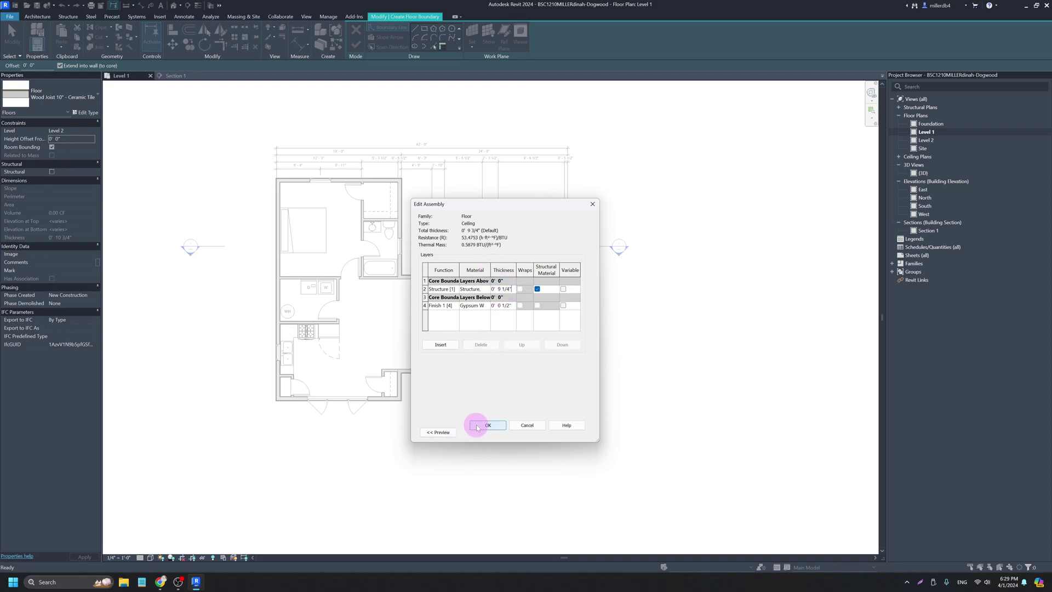
click(483, 426)
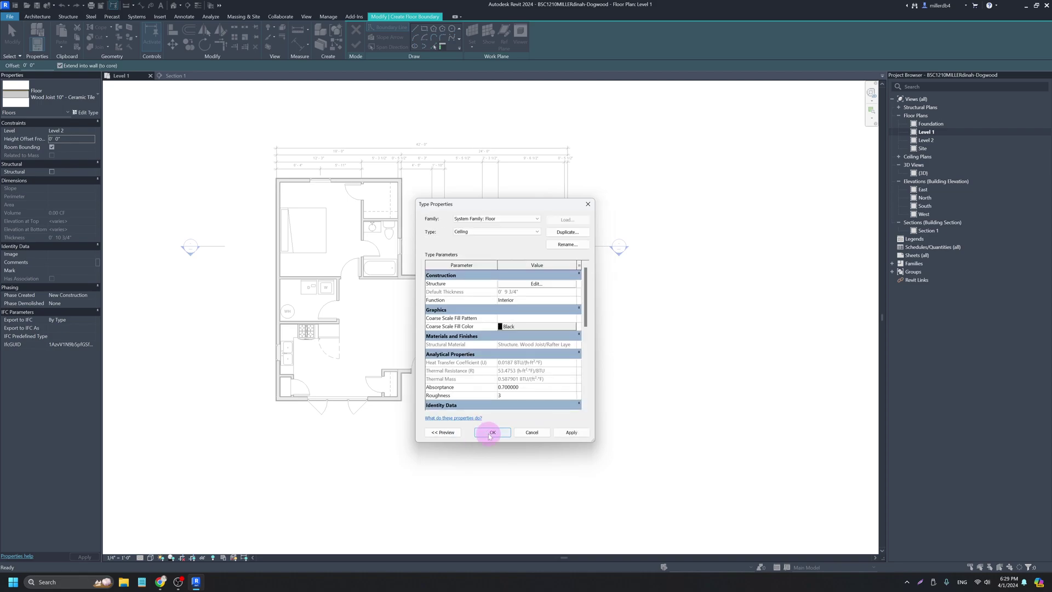
click(491, 433)
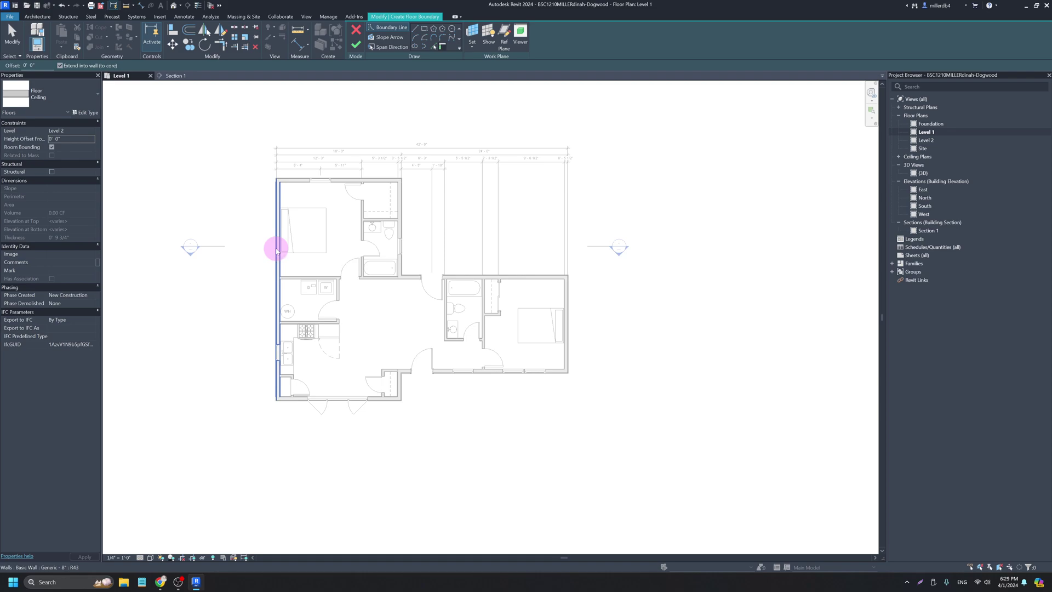
Use the whole chain of exterior walls as the boundary and finish the floor, declining wall attachment and geometry joining.
key(Tab)
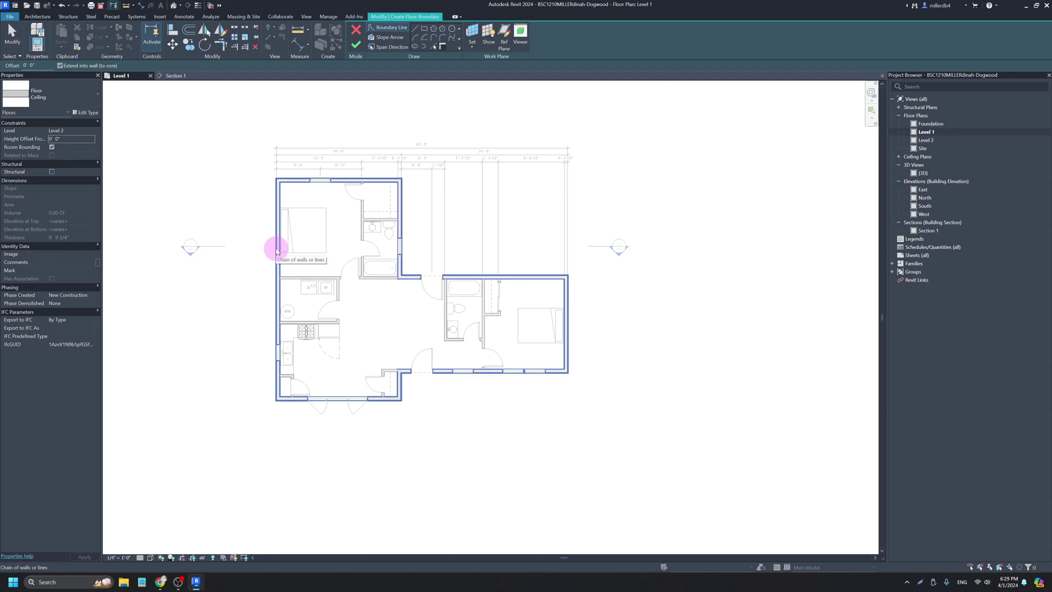
click(277, 247)
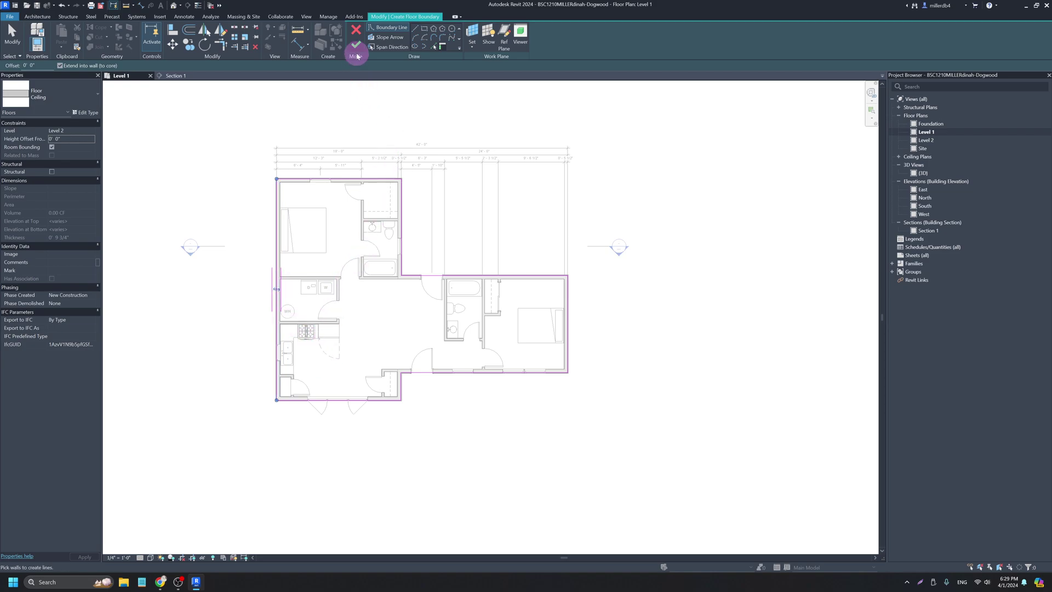
click(357, 53)
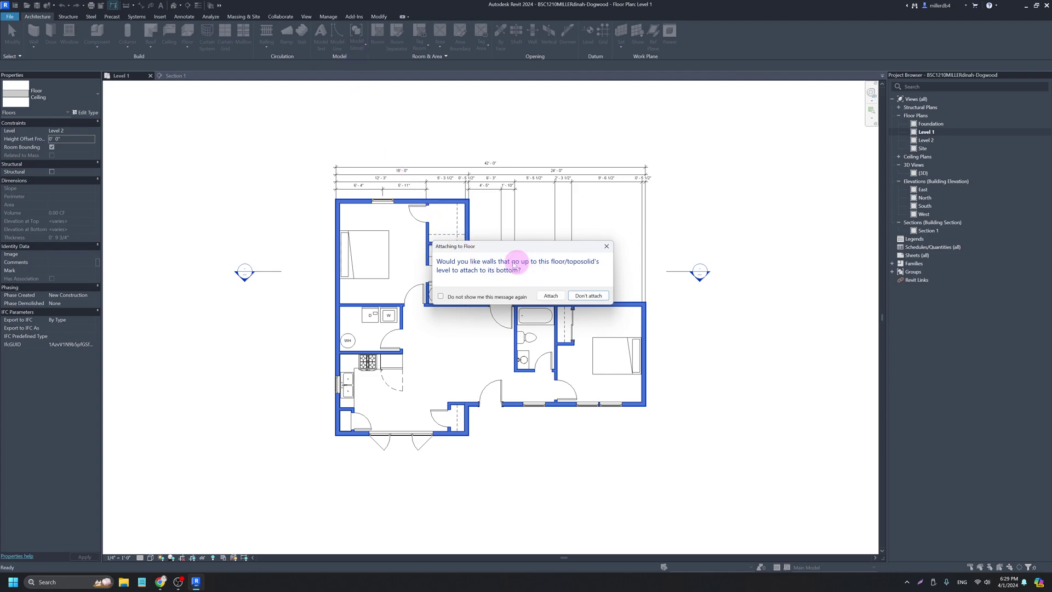
click(588, 297)
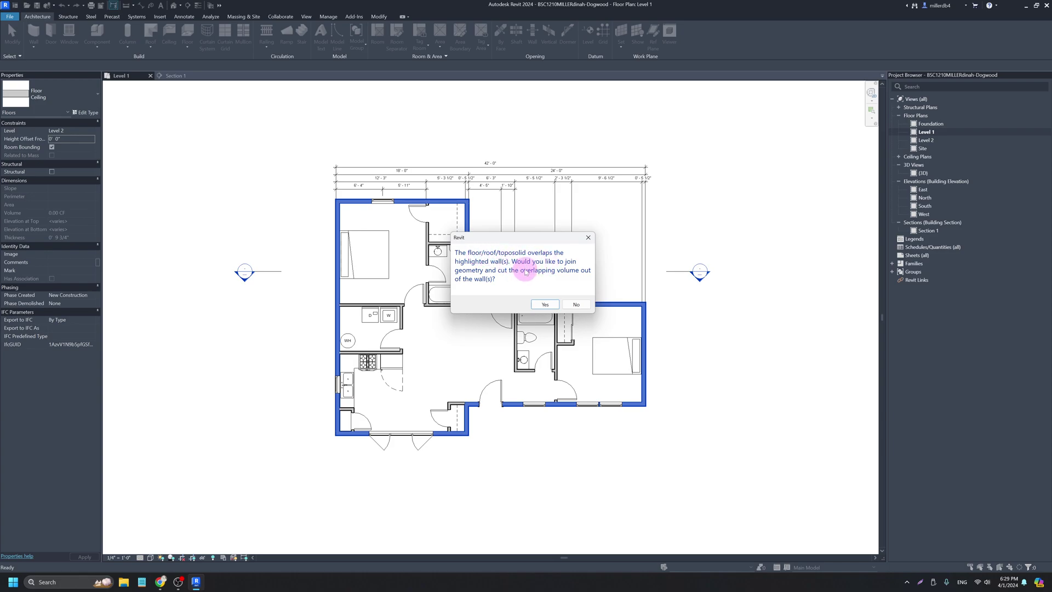
click(578, 307)
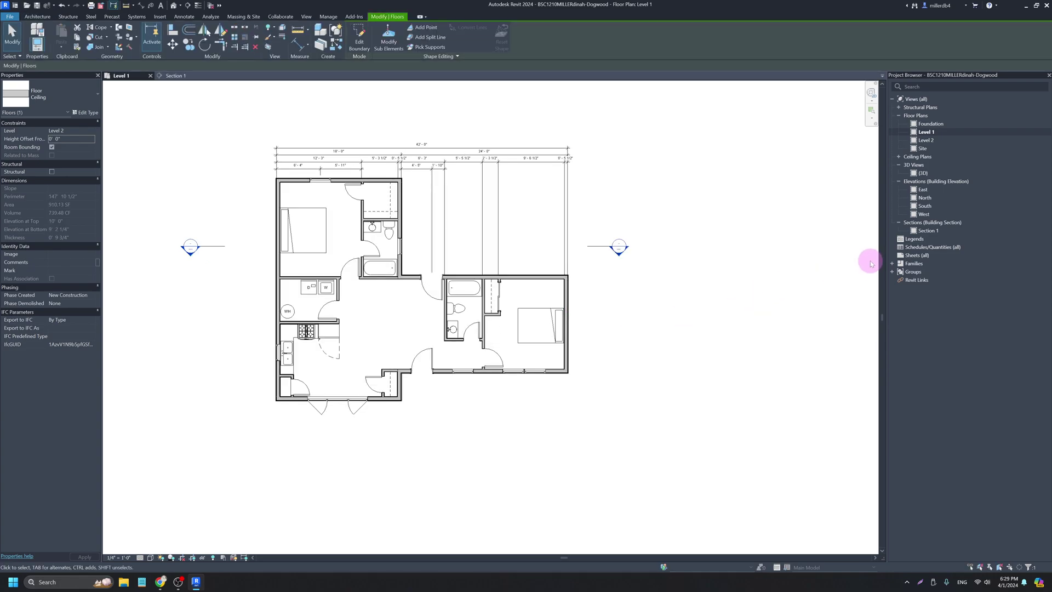
Open the Section 1 view and examine how the new ceiling meets the exterior walls and roof.
double_click(932, 232)
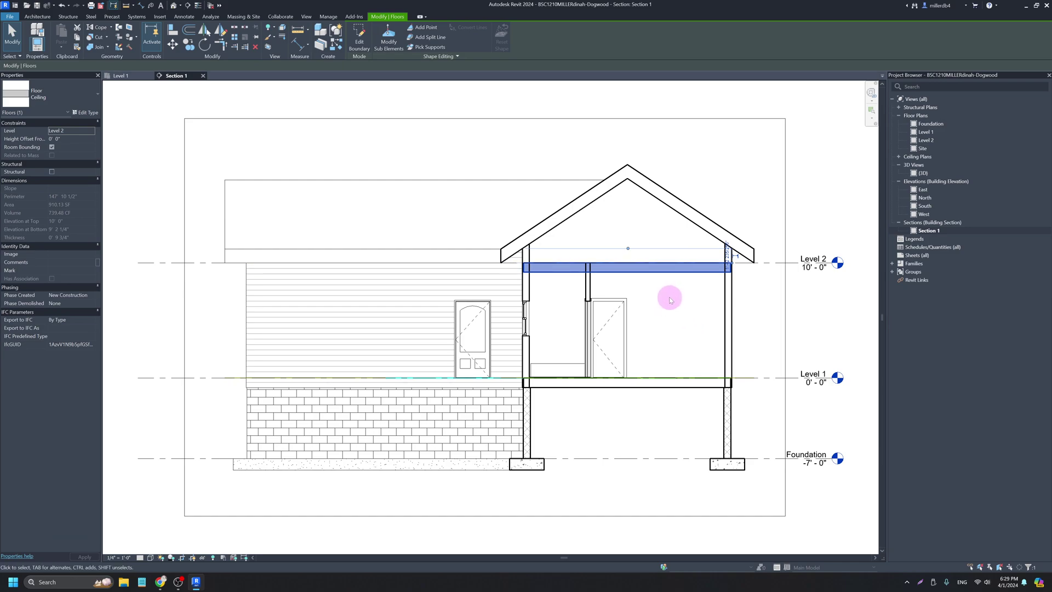
click(670, 297)
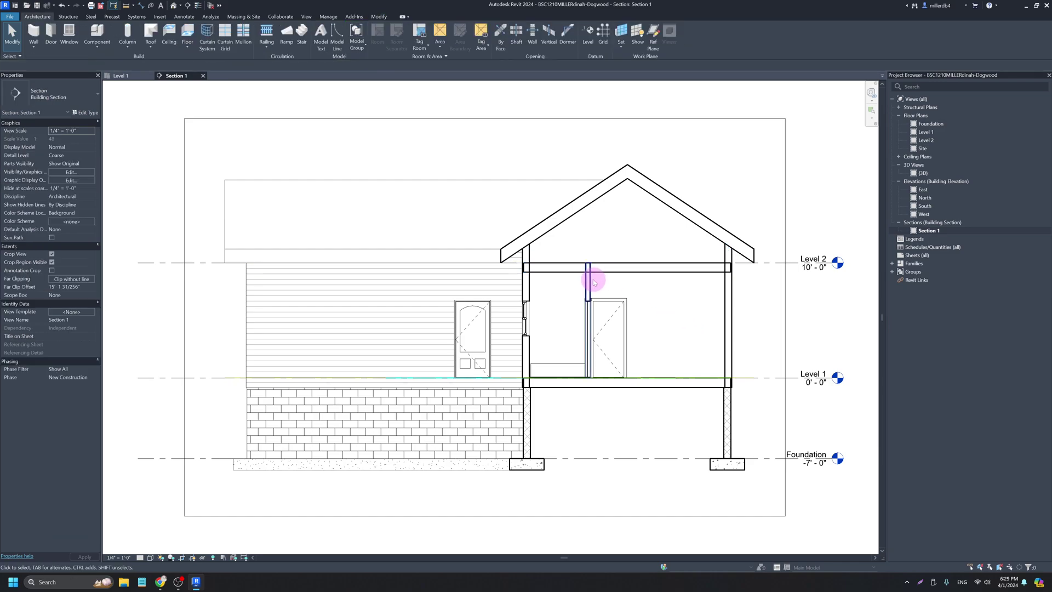
scroll(526, 262, up, 4)
scroll(527, 261, down, 6)
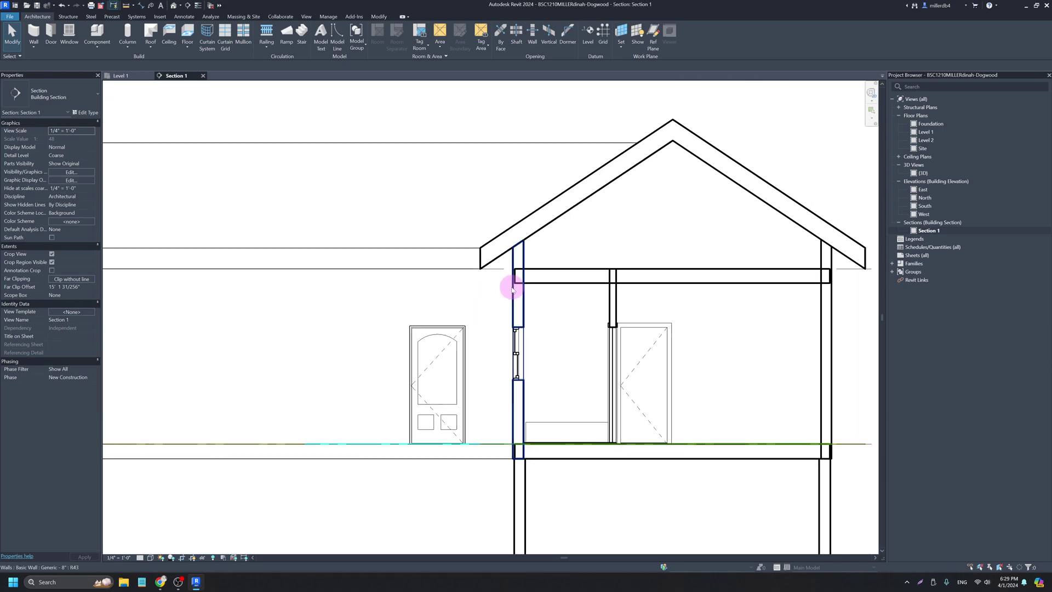
middle_drag(646, 376, 586, 370)
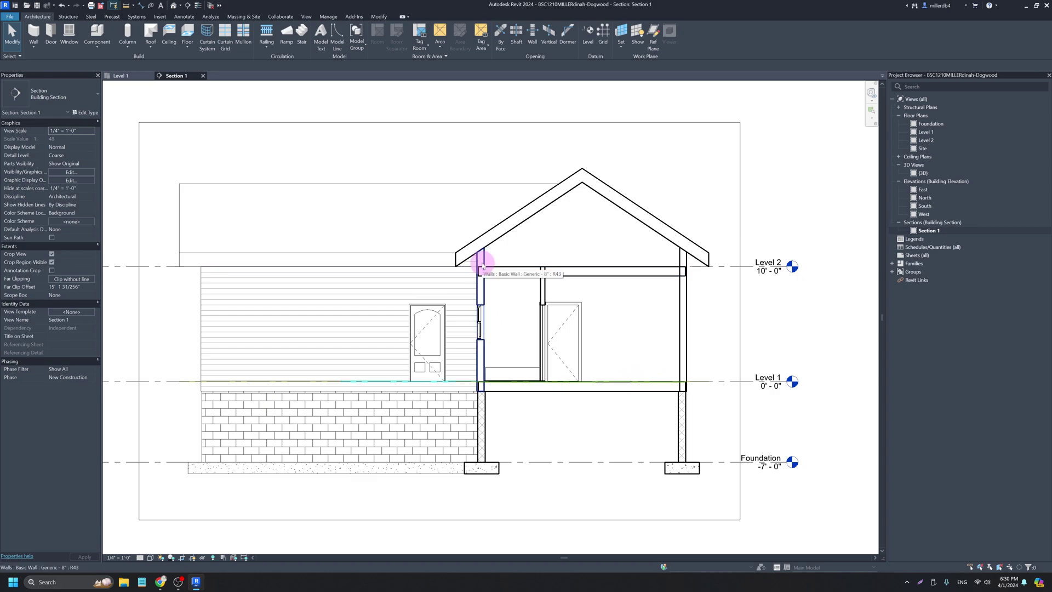
Toggle thin lines on and back off in the section view.
key(t)
key(l)
key(t)
key(l)
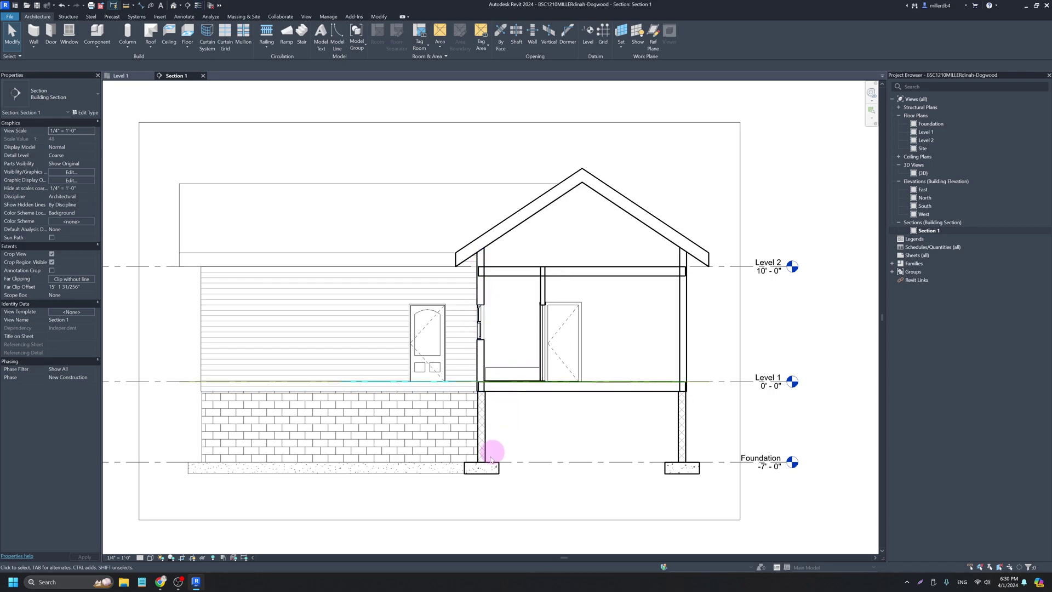
Start Join Geometry and join the left bearing footing with the masonry foundation wall above it.
scroll(490, 483, up, 3)
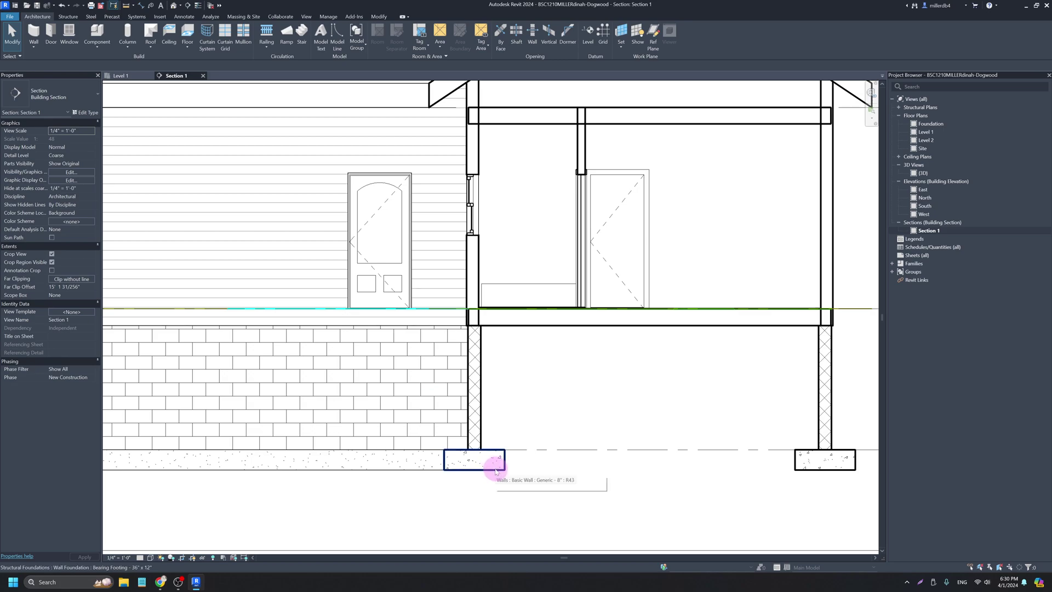
click(495, 471)
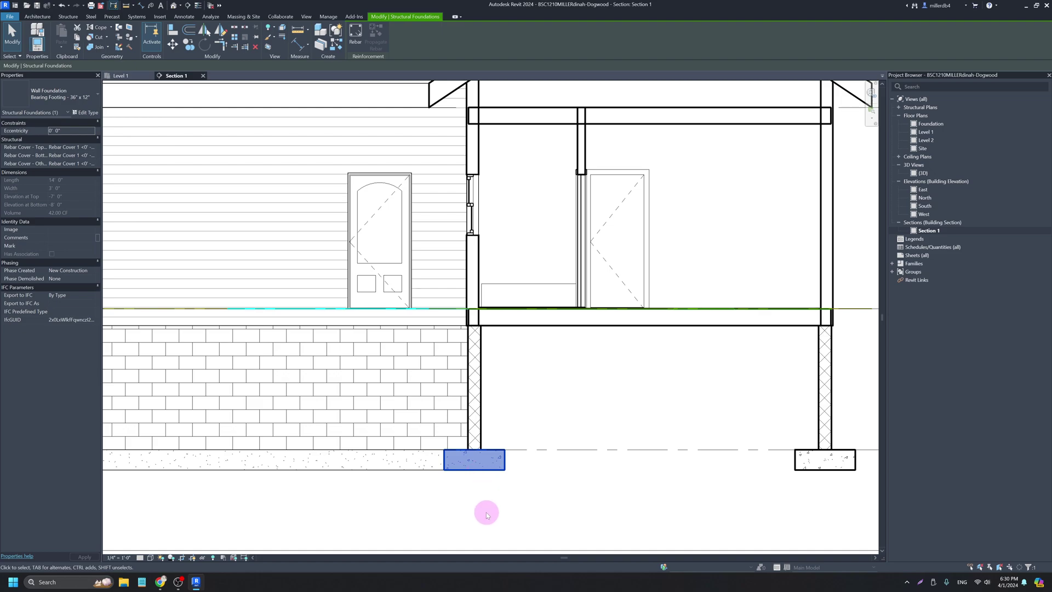
key(j)
key(g)
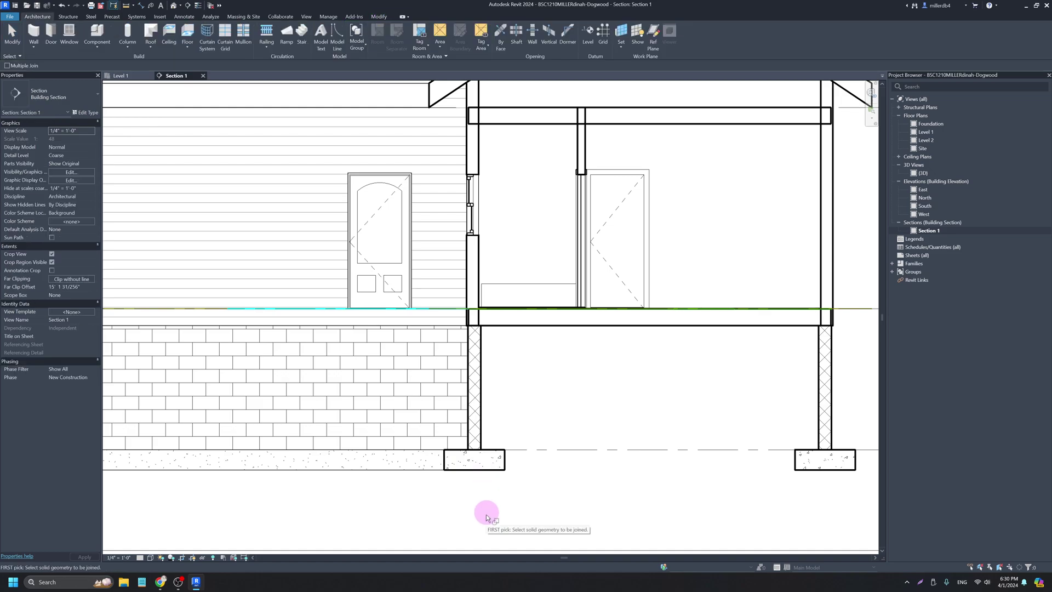
click(481, 469)
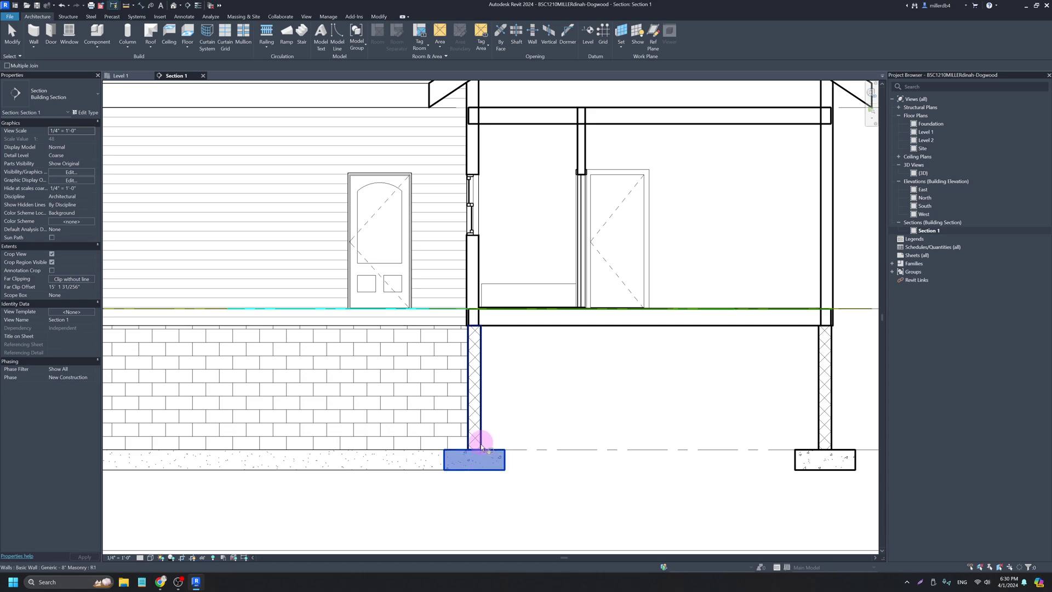
click(480, 443)
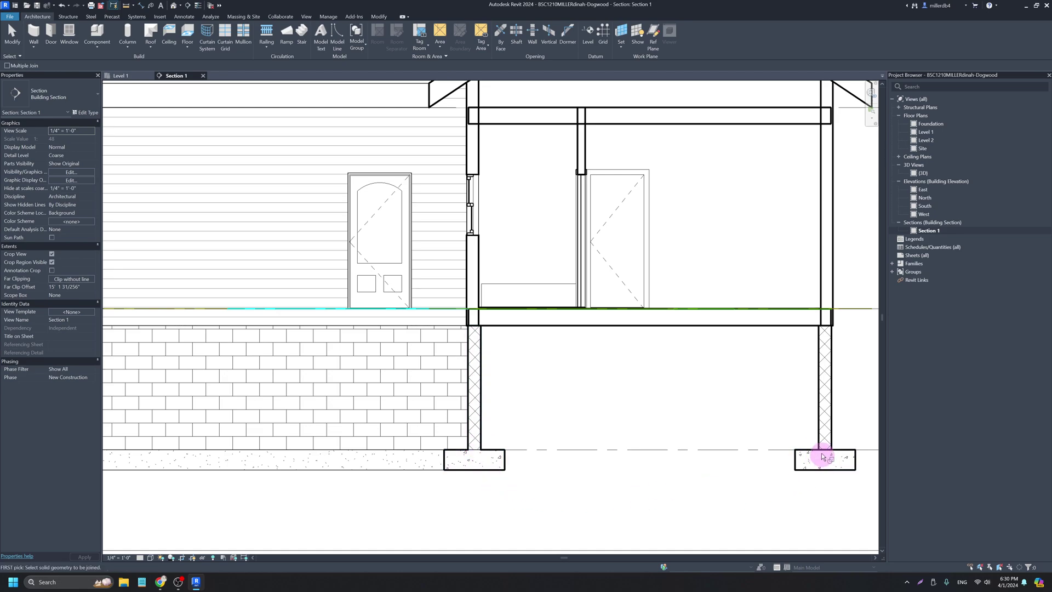
Join the left foundation wall with the Level 1 floor, and that floor with the exterior wall above.
click(481, 346)
click(488, 328)
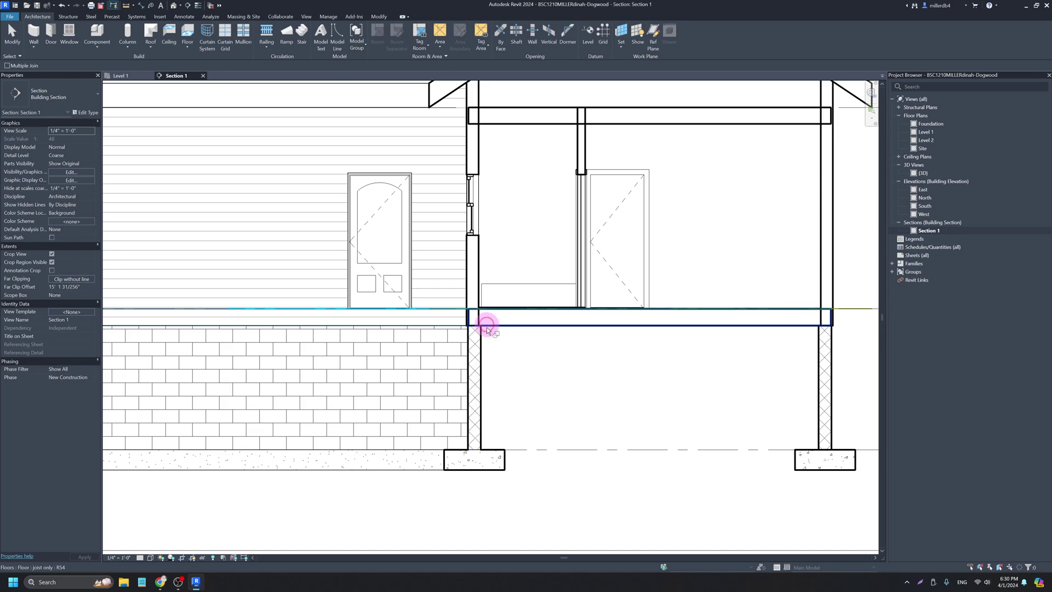
scroll(477, 320, up, 3)
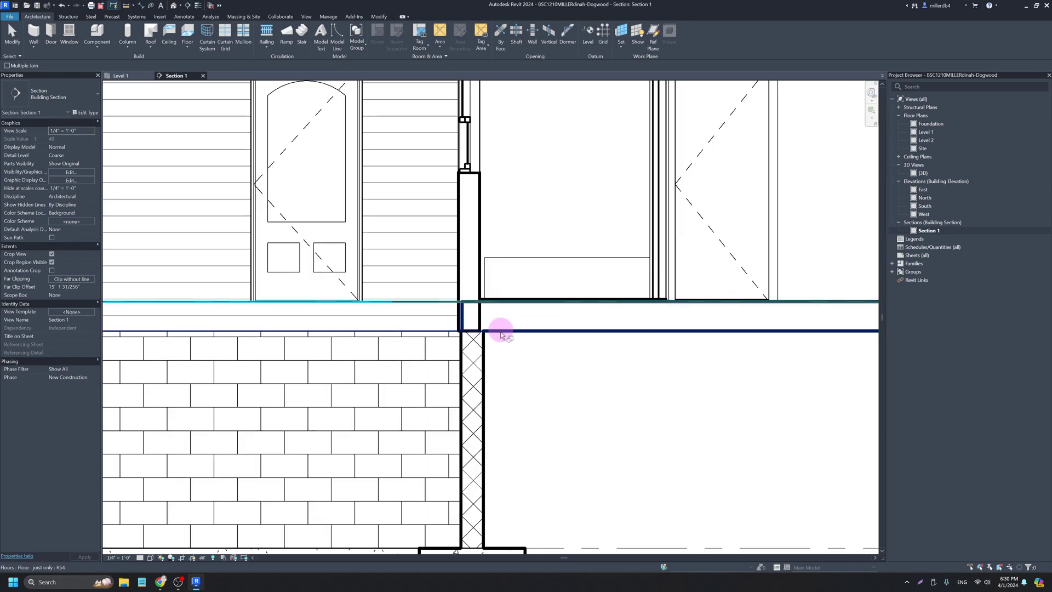
click(499, 330)
click(477, 291)
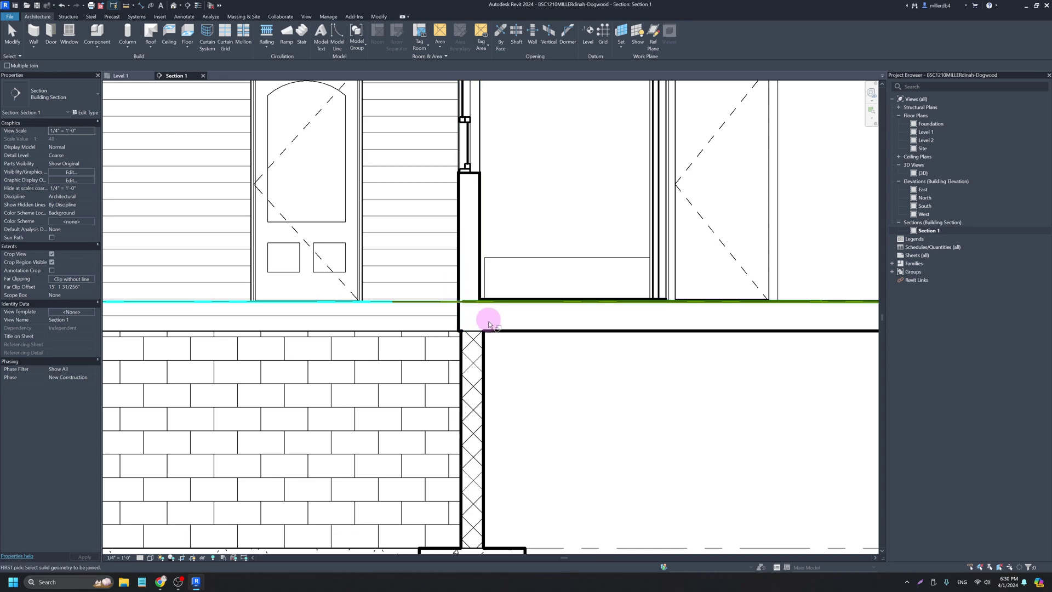
Join the left exterior wall with the ceiling assembly at Level 2.
scroll(485, 320, down, 4)
scroll(479, 263, up, 3)
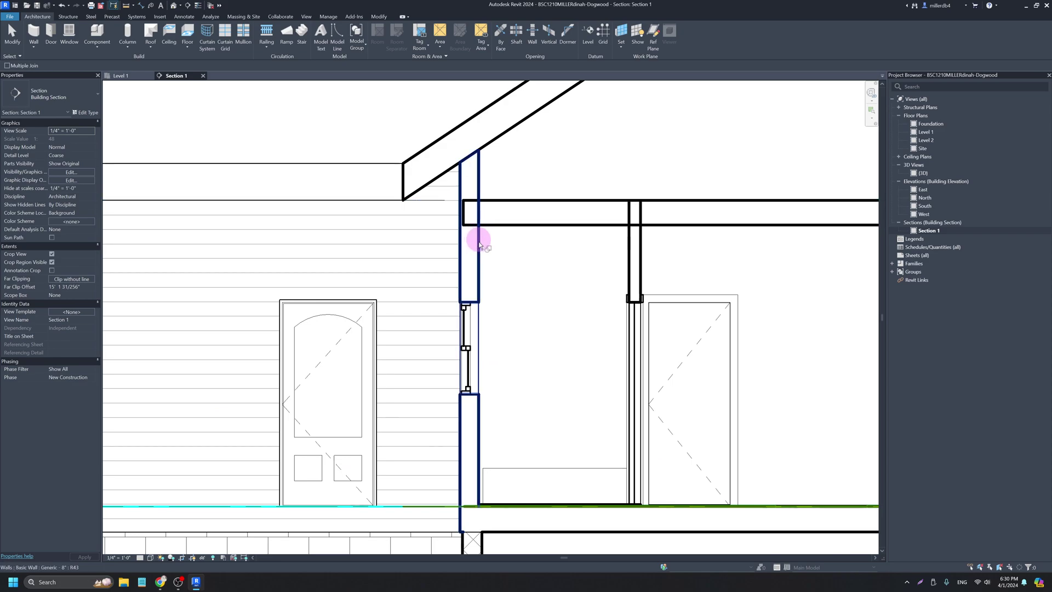
click(480, 245)
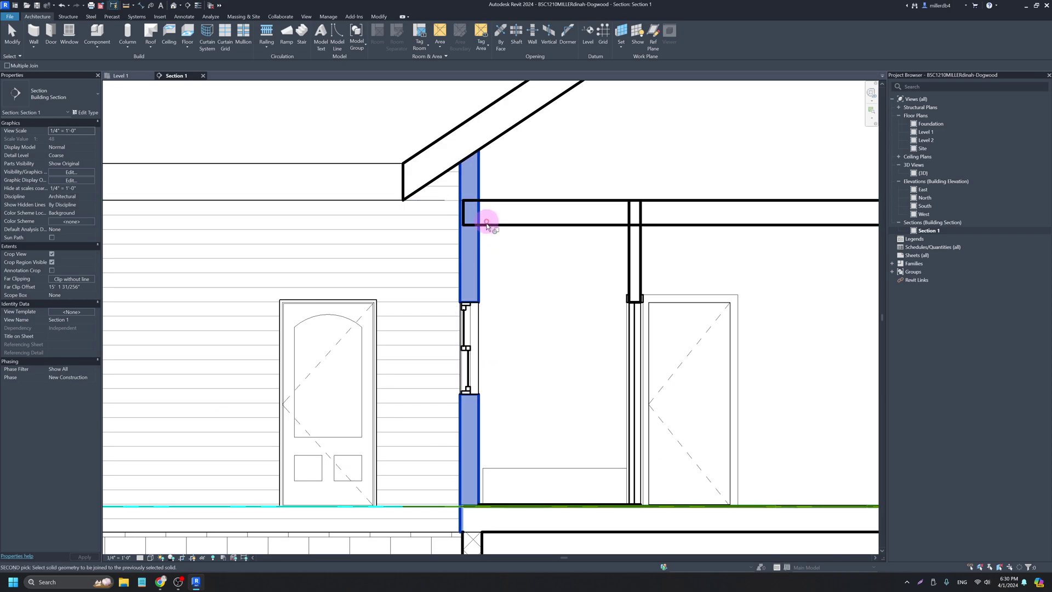
click(479, 215)
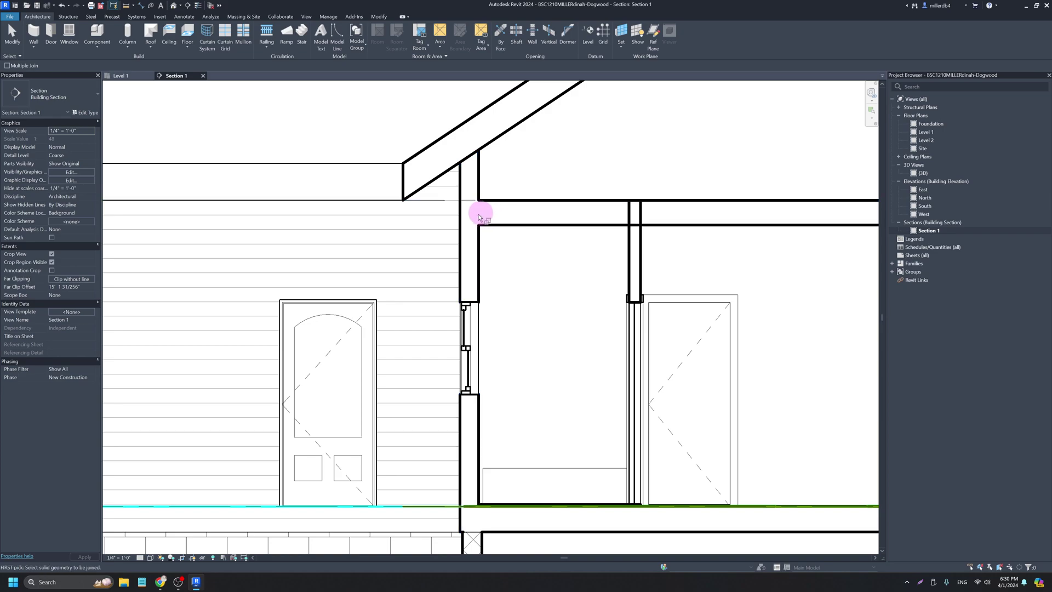
Join the left exterior wall with the roof, and the ceiling assembly with the interior partition wall.
click(478, 185)
click(481, 137)
click(609, 226)
click(630, 243)
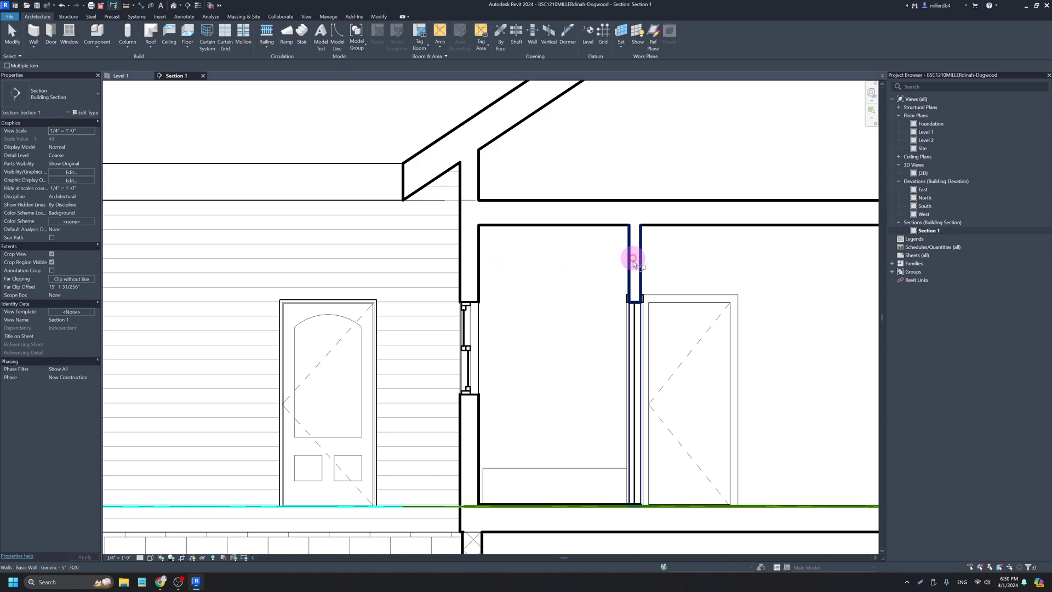
Join the right bearing footing with the masonry foundation wall above it.
scroll(630, 257, down, 5)
middle_drag(634, 275, 463, 241)
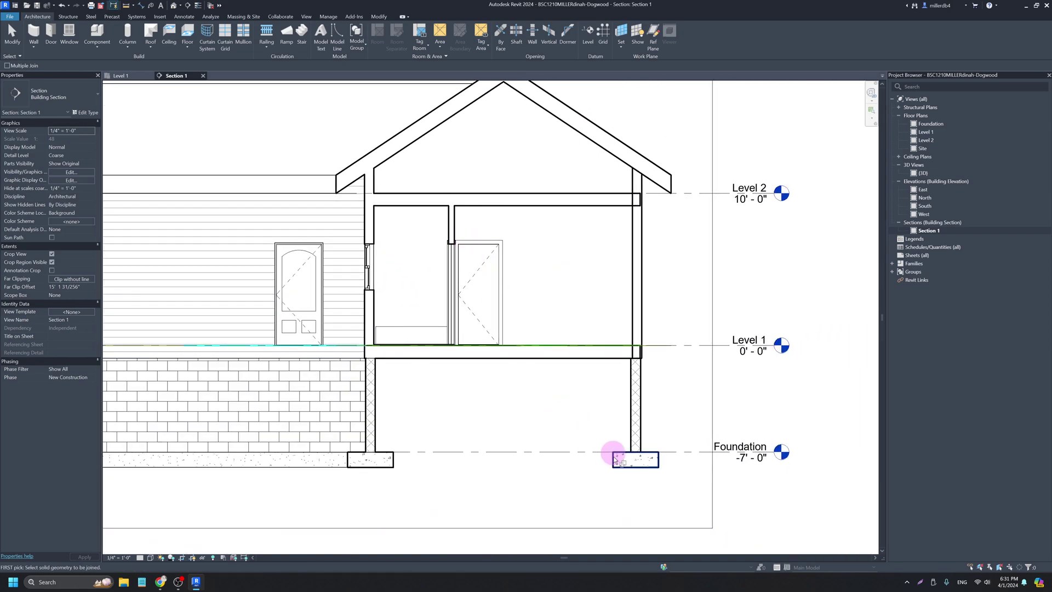
click(630, 465)
click(632, 444)
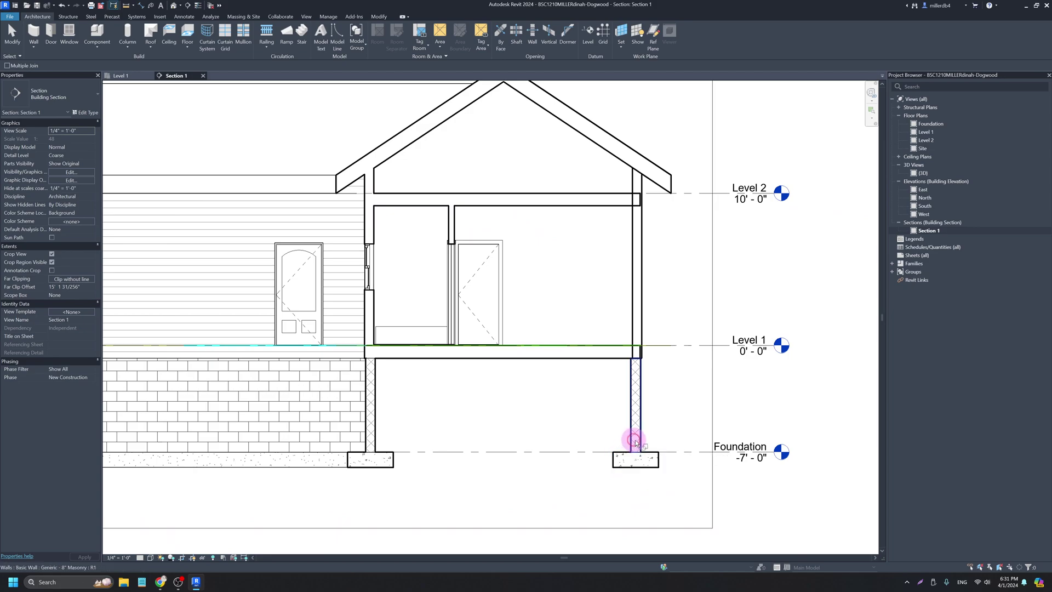
Join the right foundation wall with the Level 1 floor, and that floor with the right exterior wall.
click(642, 375)
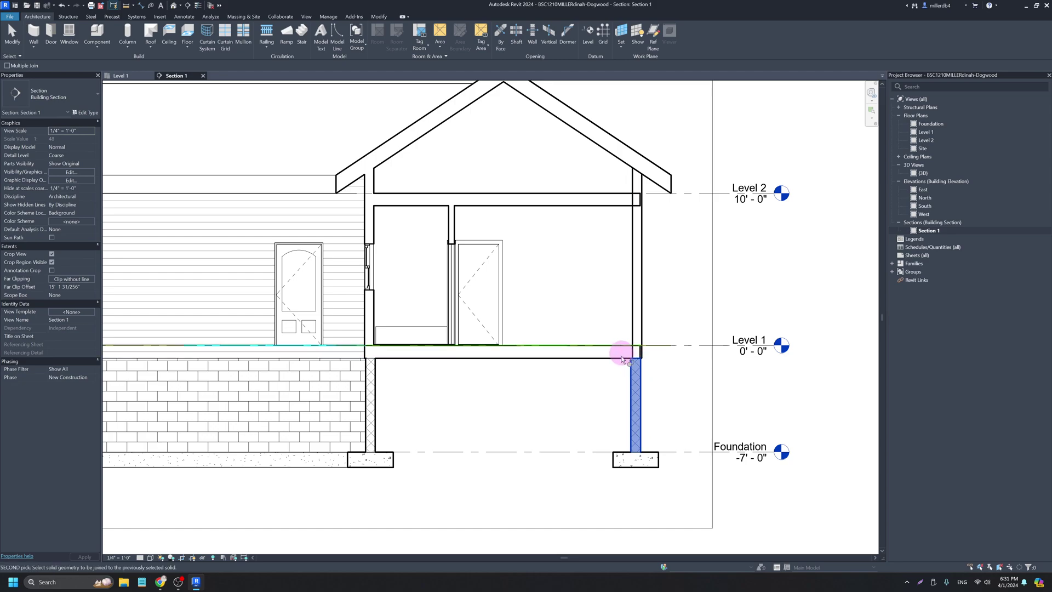
click(620, 357)
click(624, 359)
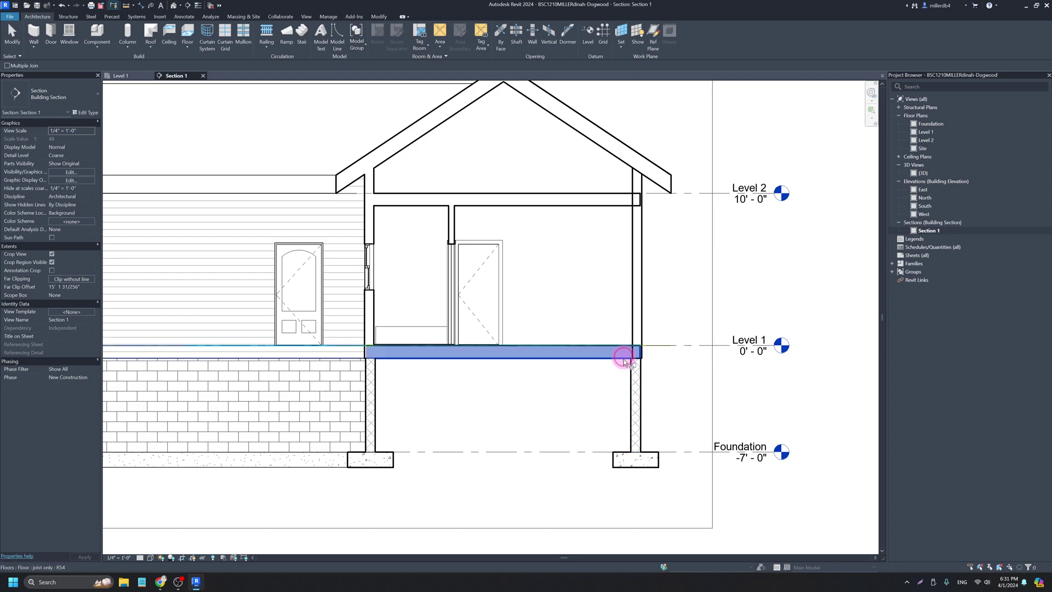
click(633, 332)
Join the right exterior wall with the ceiling assembly at Level 2 and with the roof.
click(633, 233)
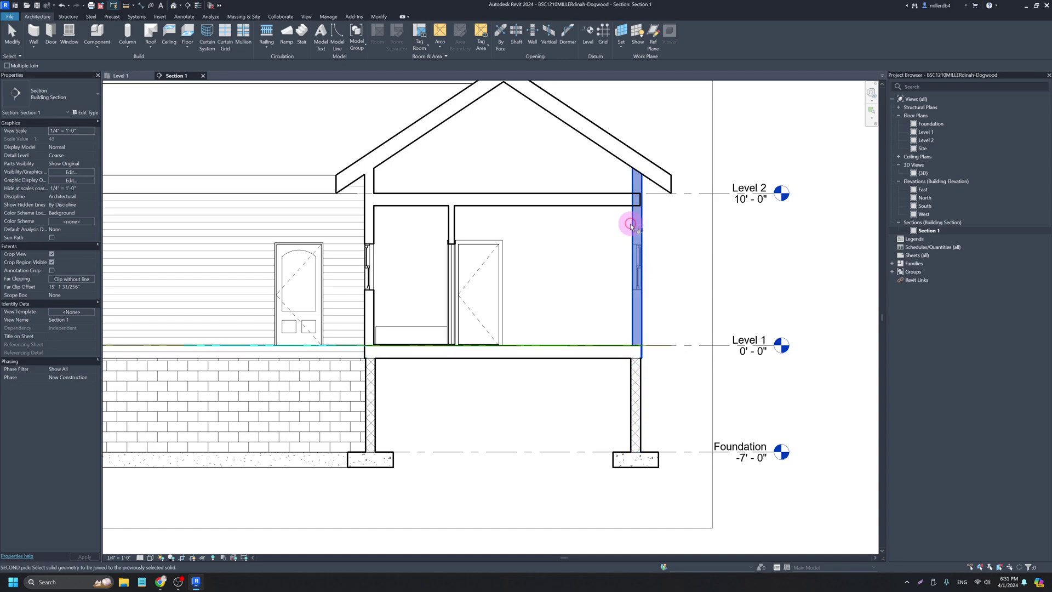
click(630, 190)
click(634, 188)
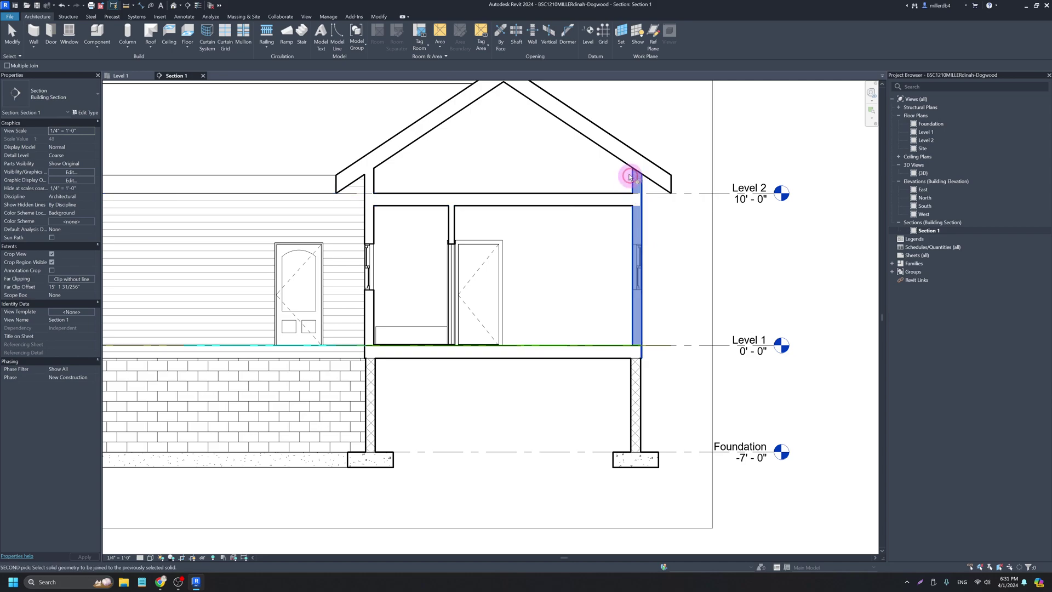
click(622, 164)
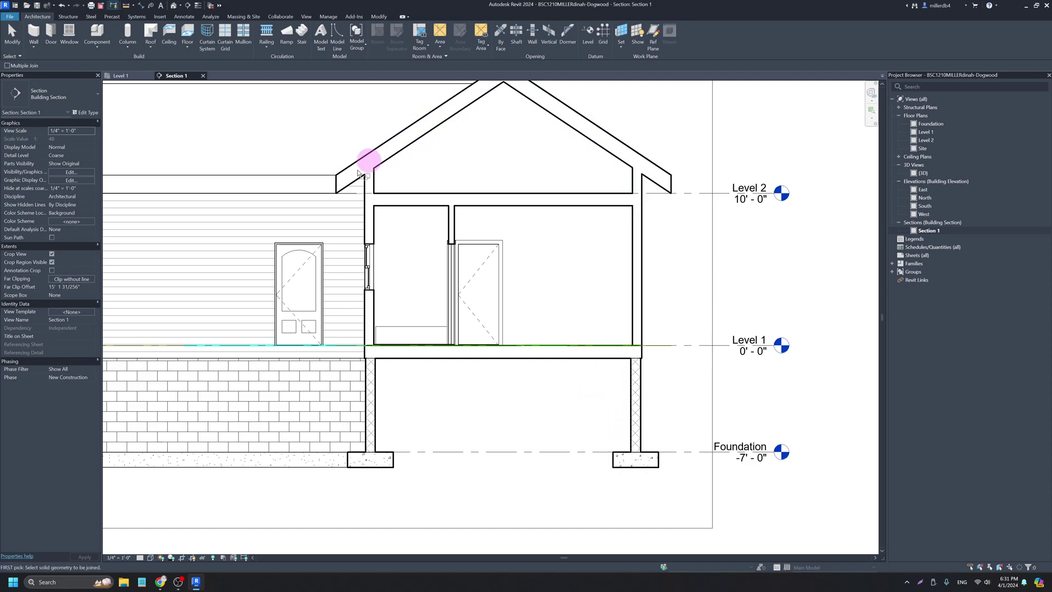
Open the Level 1 floor plan and draw a vertical section from below the building up through the right wing's bathroom to above the dimensions.
scroll(371, 410, down, 2)
scroll(371, 414, down, 1)
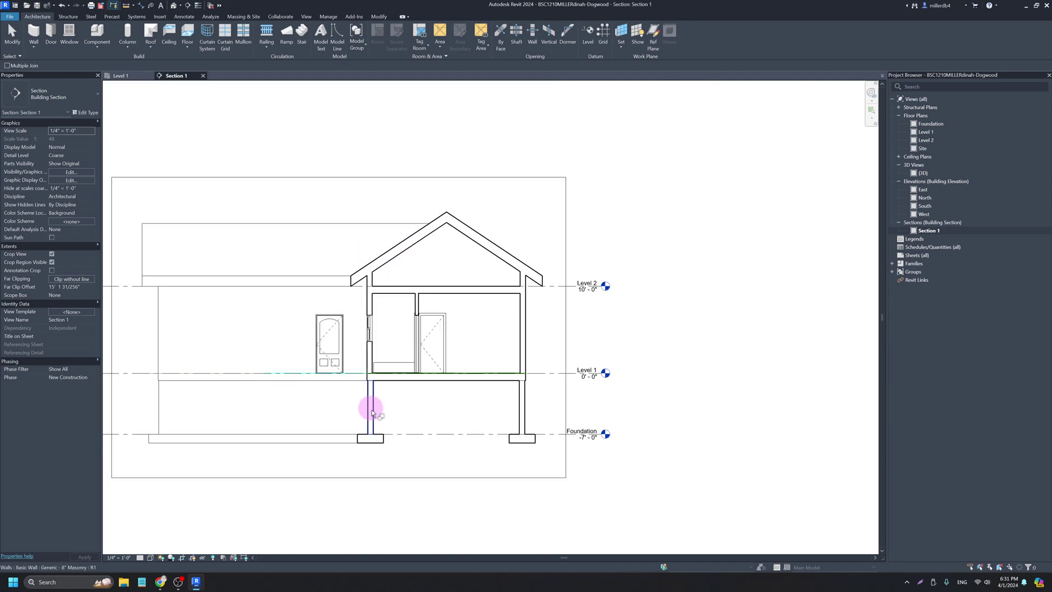
middle_drag(380, 413, 482, 404)
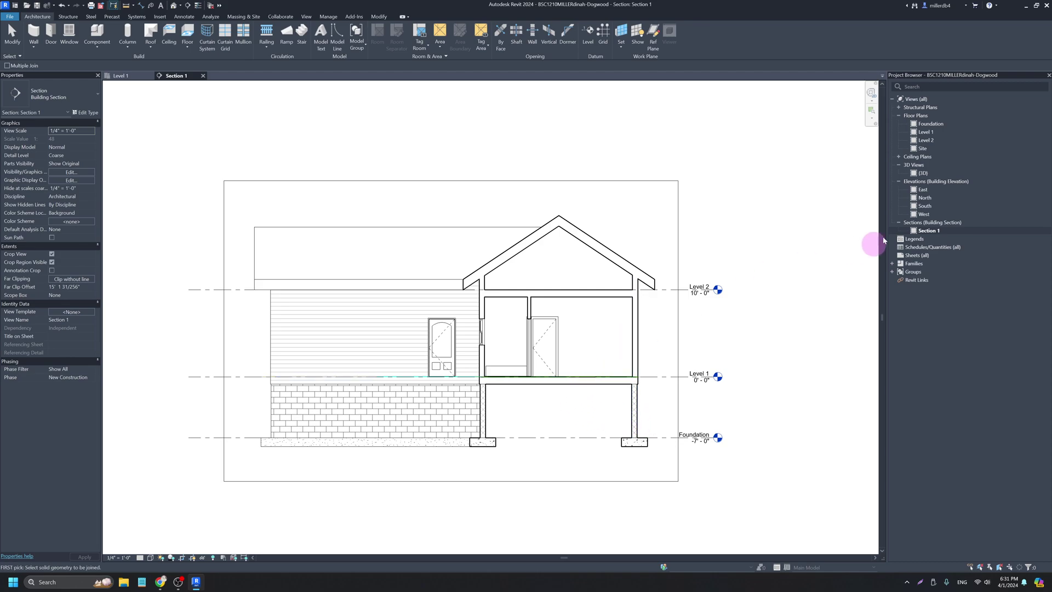
double_click(926, 133)
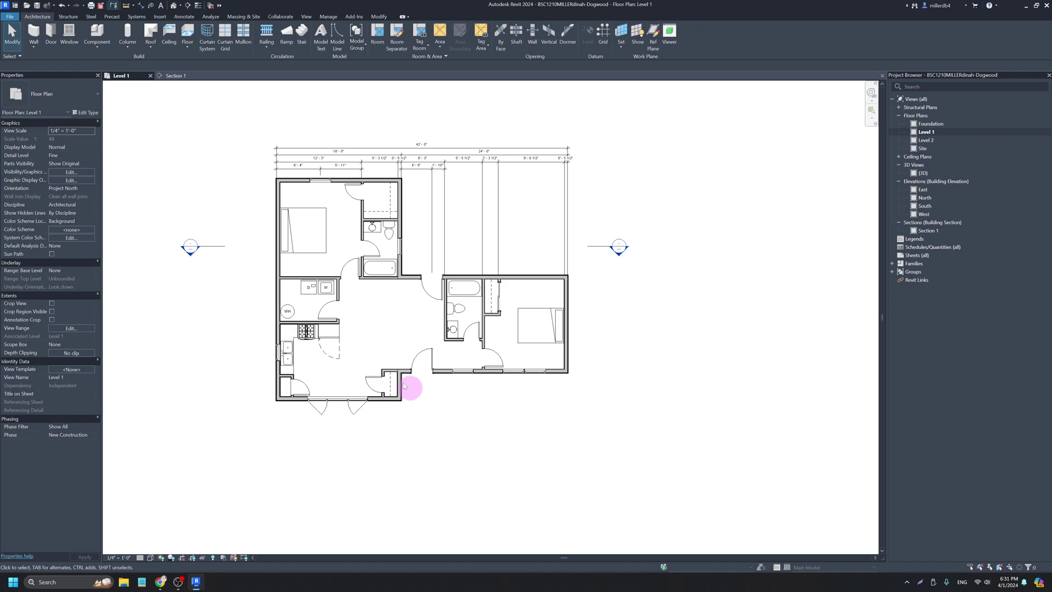
click(189, 6)
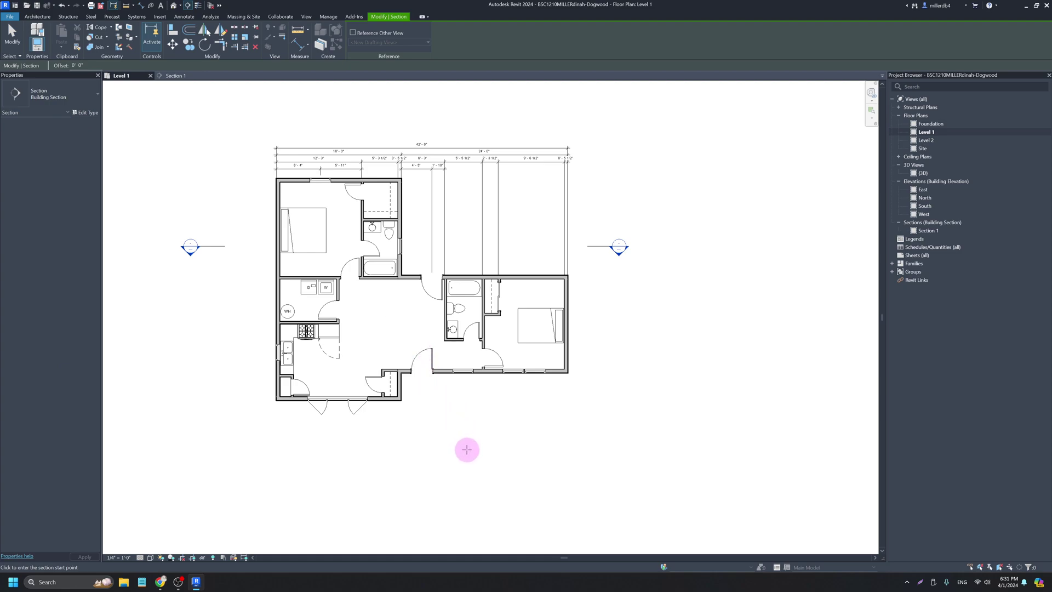
click(469, 453)
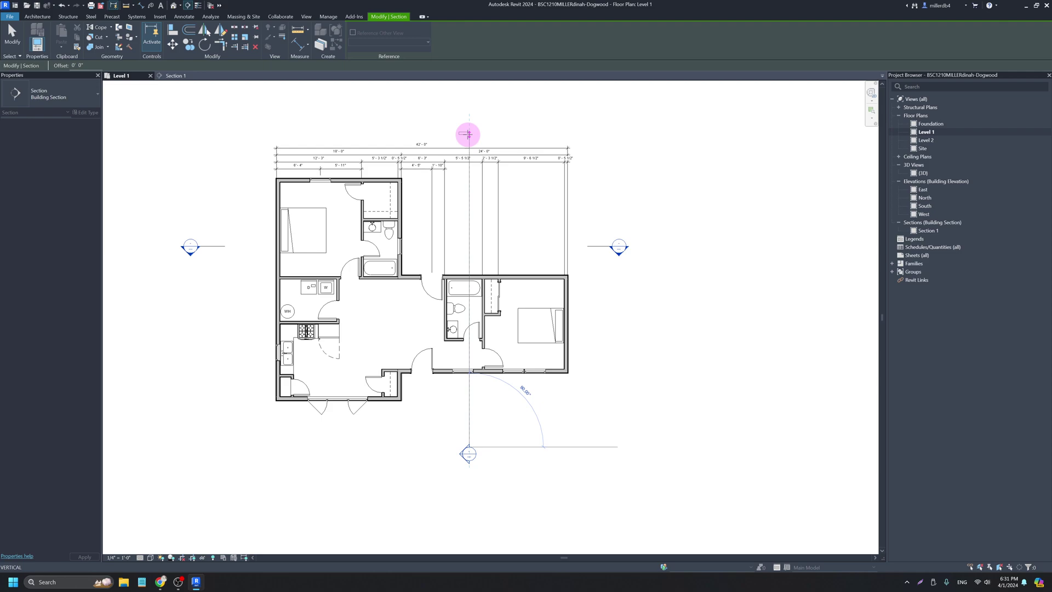
click(468, 139)
Nudge the new vertical section line slightly to the right, four increments.
scroll(470, 165, up, 3)
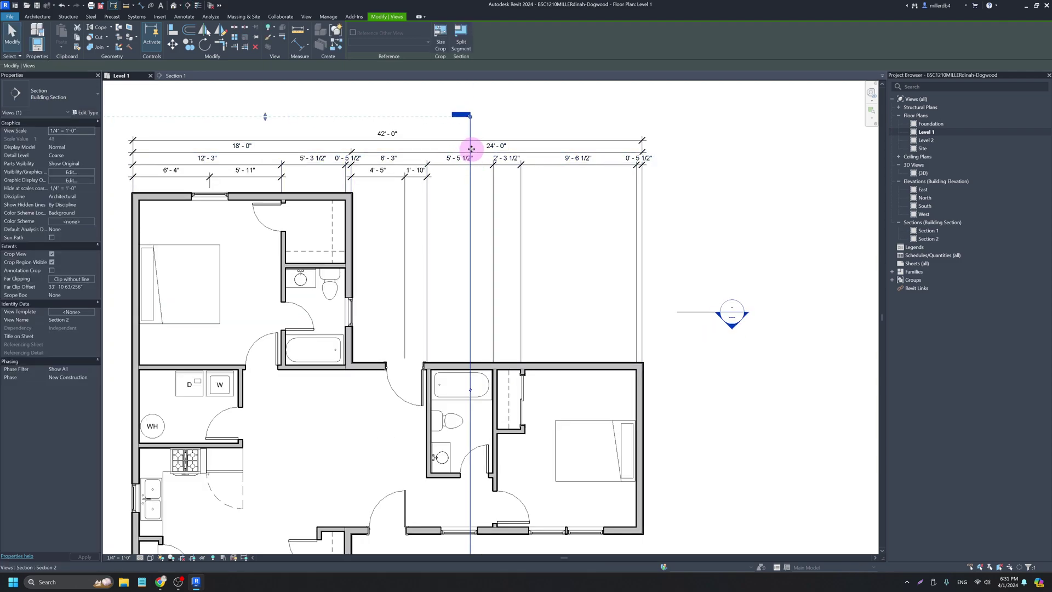
key(Right)
key(Right)
key(Right)
key(Right)
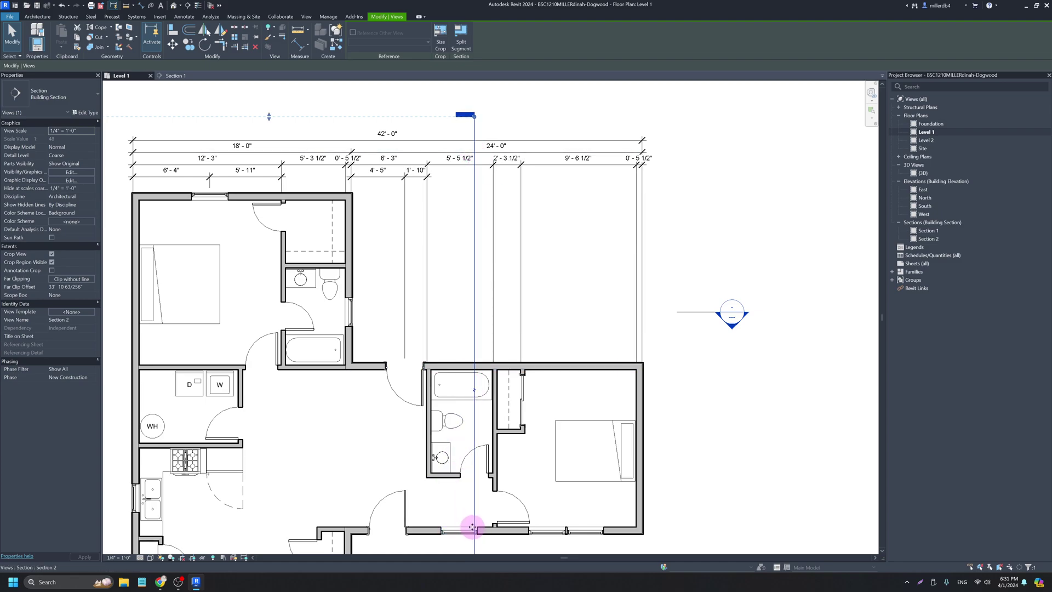
Break the vertical section line, shorten both segments to lie outside the building and its dimensions, and show a section head at its upper end.
scroll(482, 411, down, 2)
scroll(482, 410, down, 3)
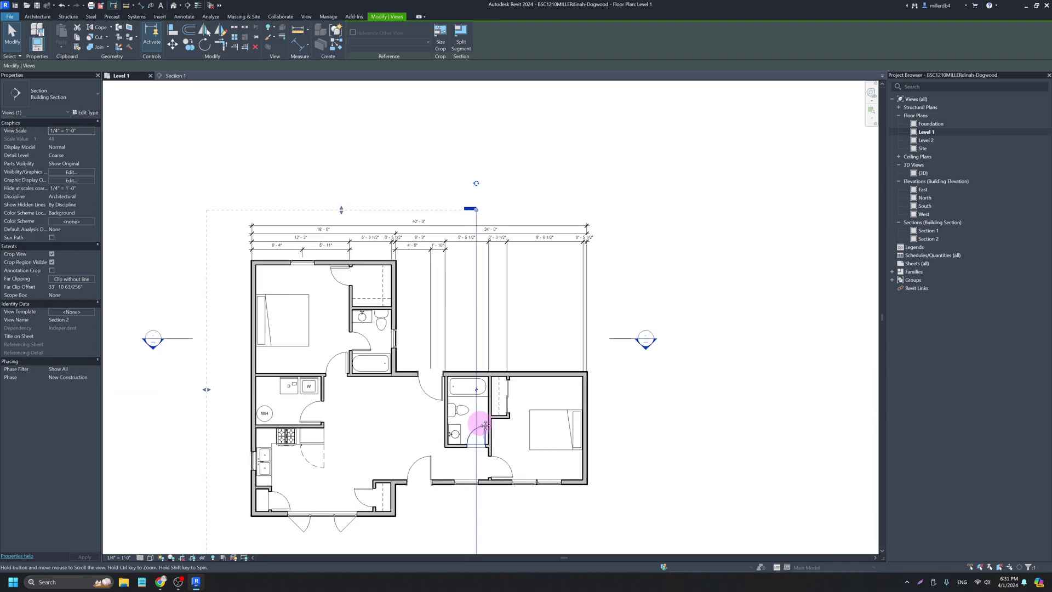
click(467, 337)
click(467, 159)
click(467, 263)
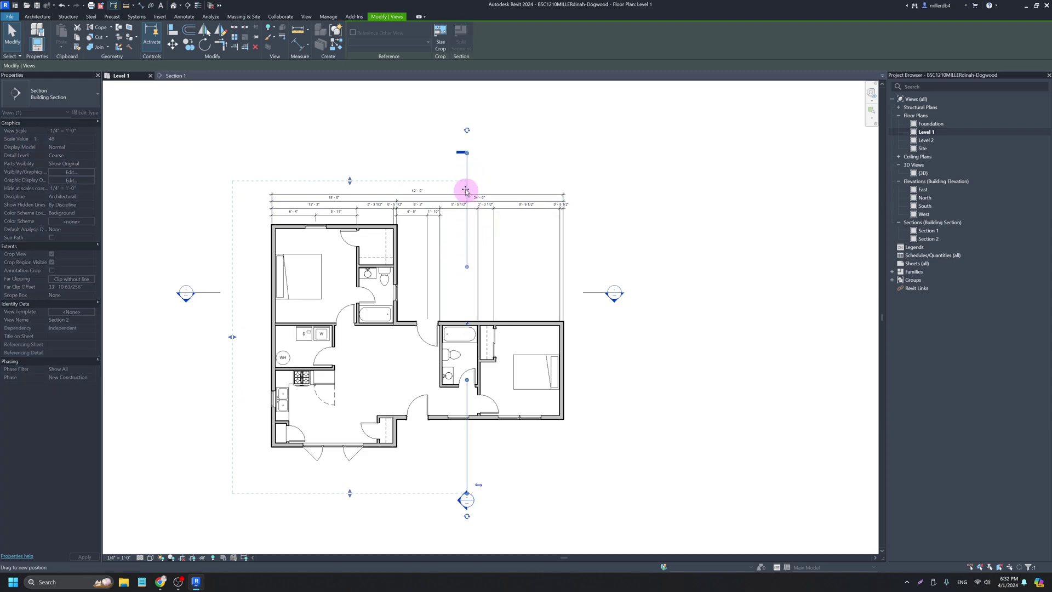
drag(466, 191, 467, 187)
drag(468, 377, 464, 426)
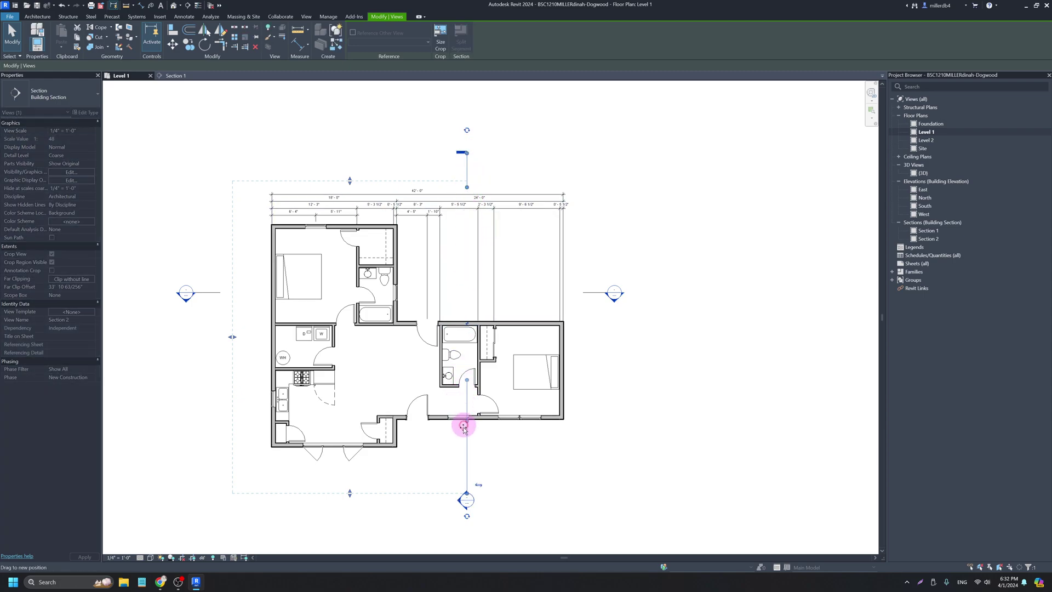
drag(465, 471, 466, 473)
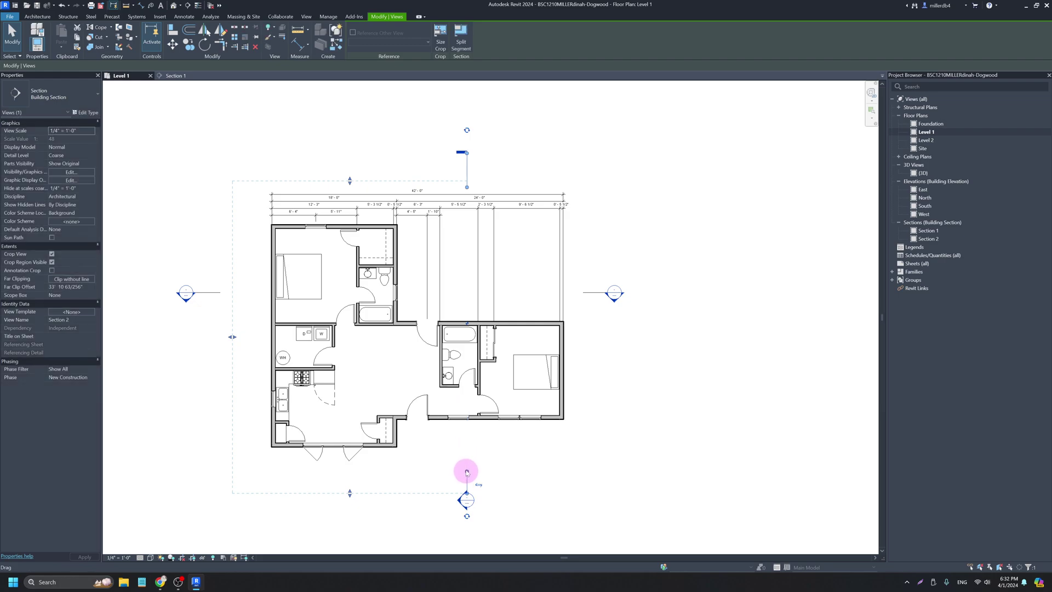
click(465, 131)
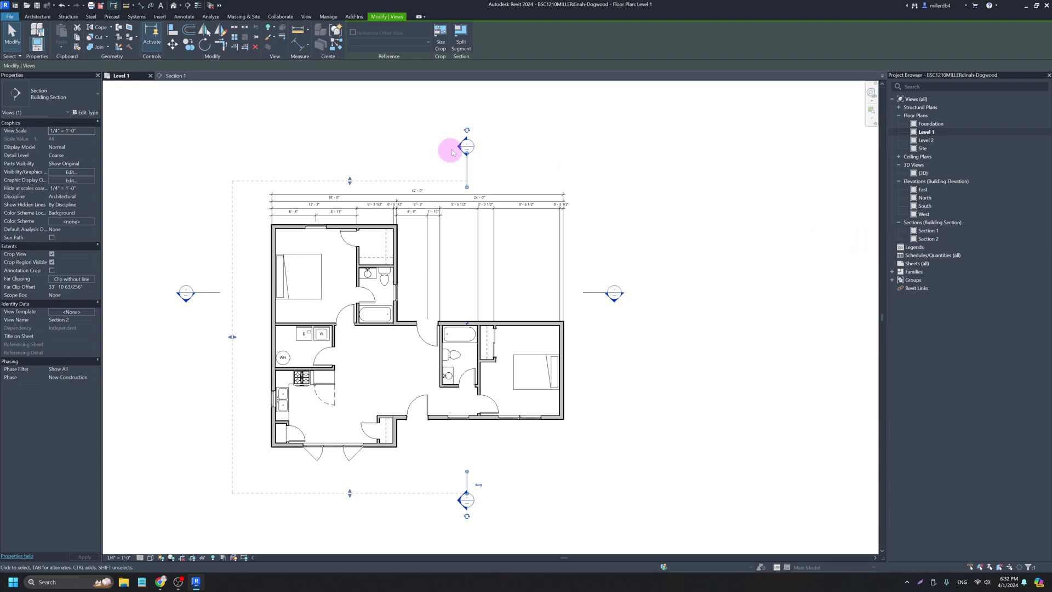
click(699, 248)
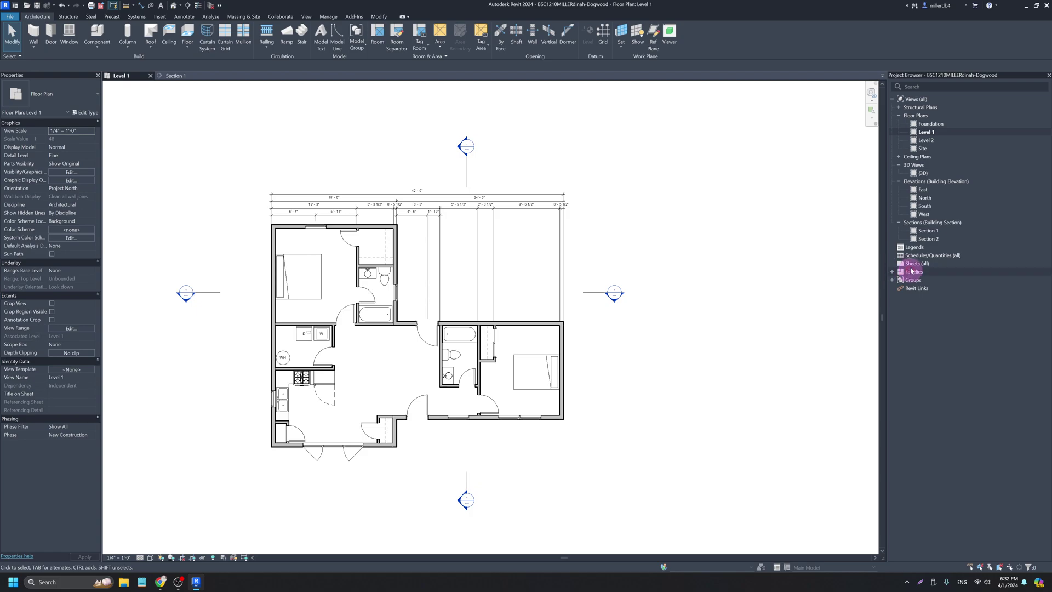
Open the Section 2 view and use Join Geometry to join the left bearing footing with its masonry foundation wall.
click(928, 239)
double_click(928, 239)
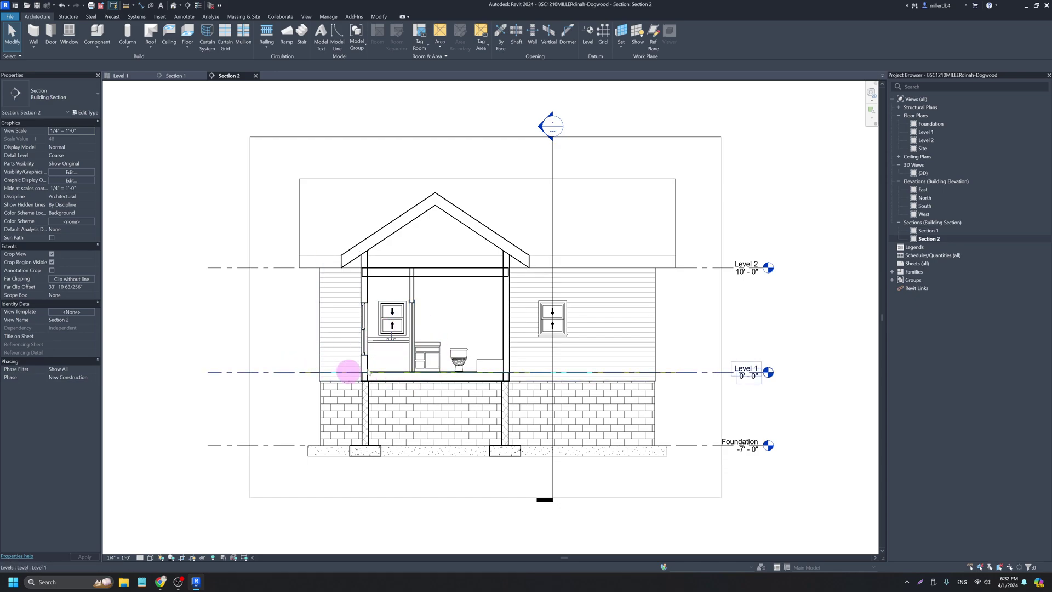
key(j)
key(g)
scroll(366, 465, up, 3)
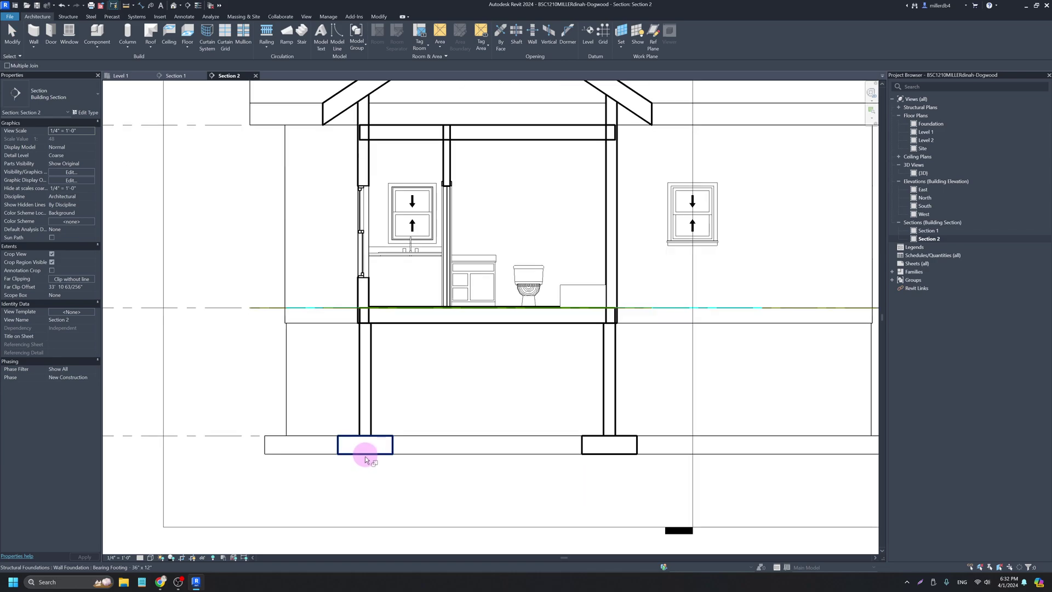
click(365, 456)
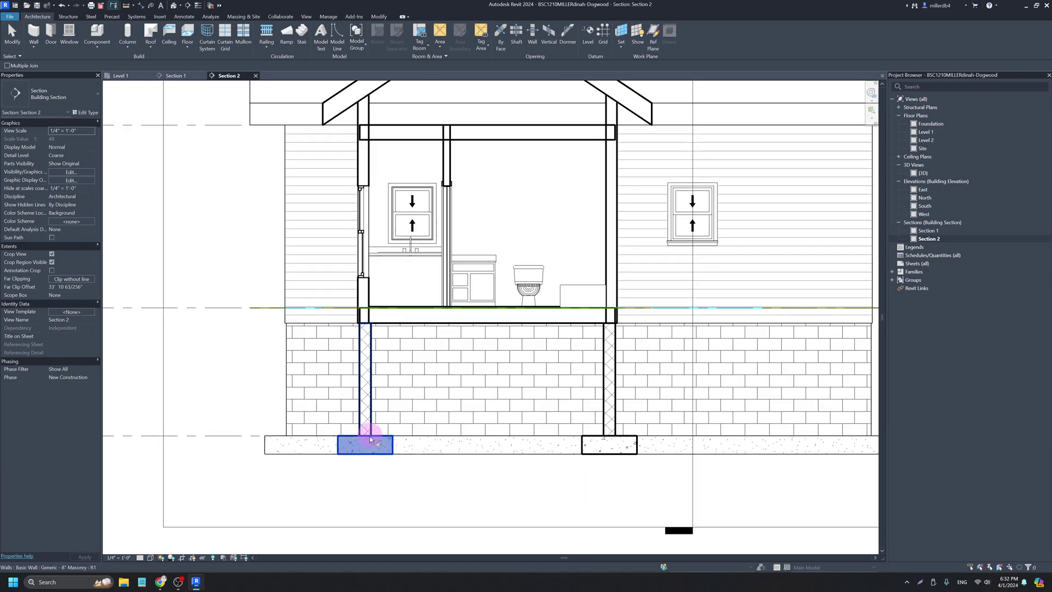
click(371, 430)
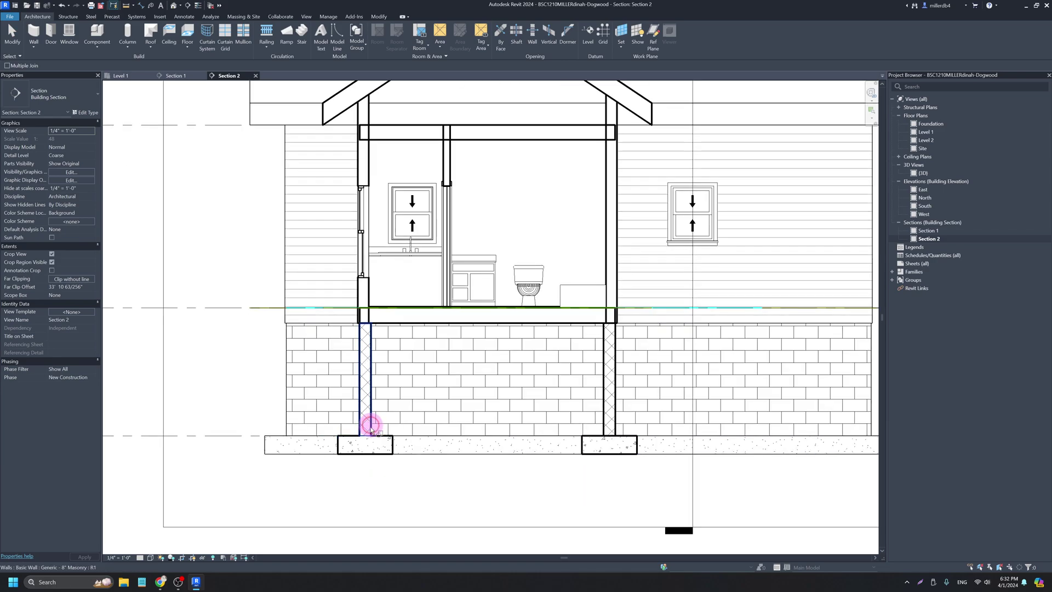
Join the left foundation wall in Section 2 with the Level 1 floor, and that floor with the left exterior wall.
click(372, 335)
click(370, 325)
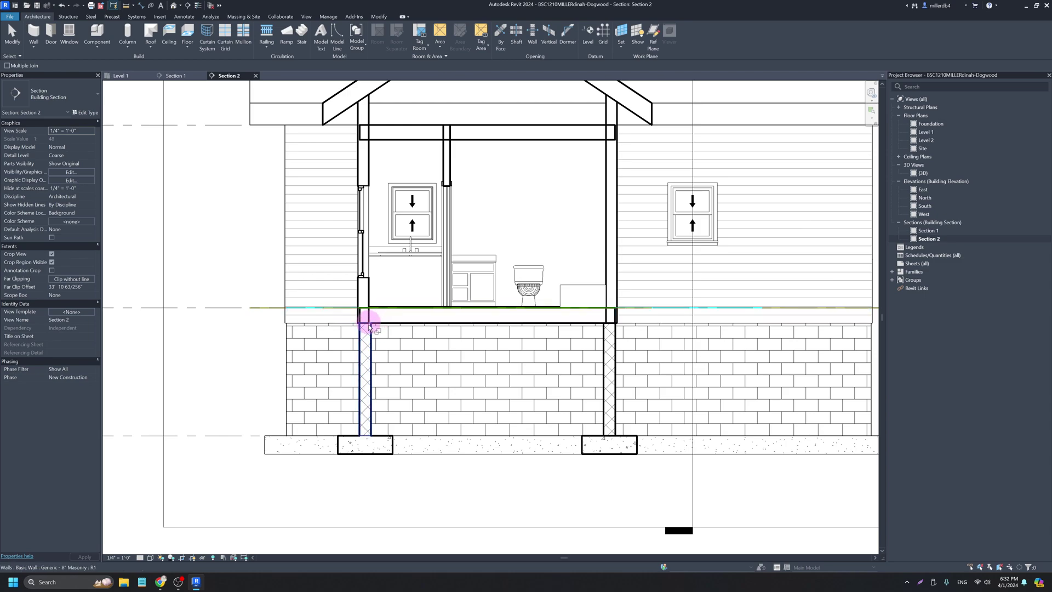
click(375, 322)
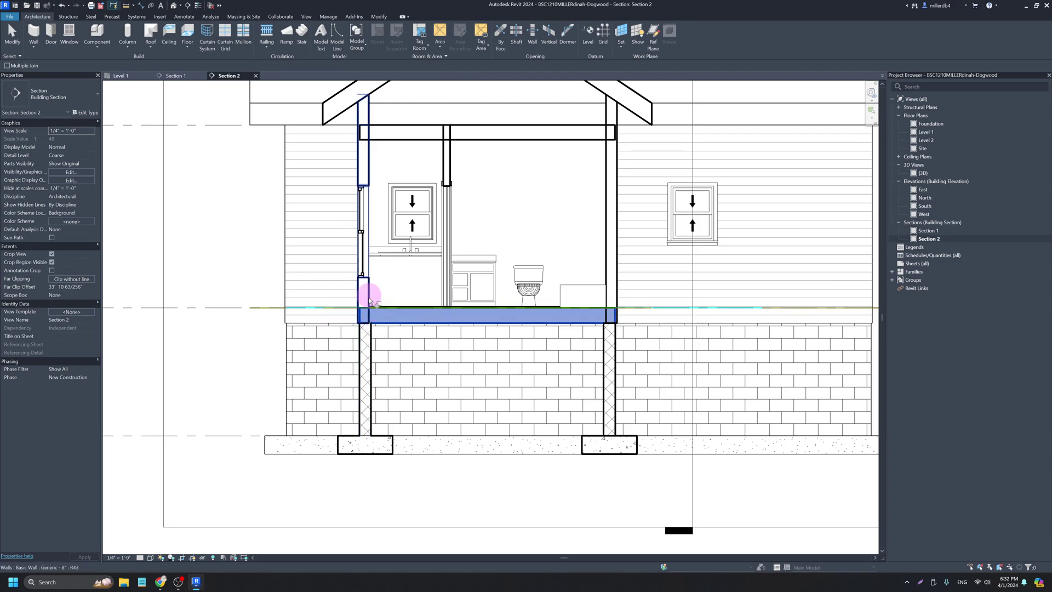
click(369, 298)
Join the left exterior wall in Section 2 with the ceiling assembly at Level 2 and with the roof.
middle_drag(369, 298, 355, 436)
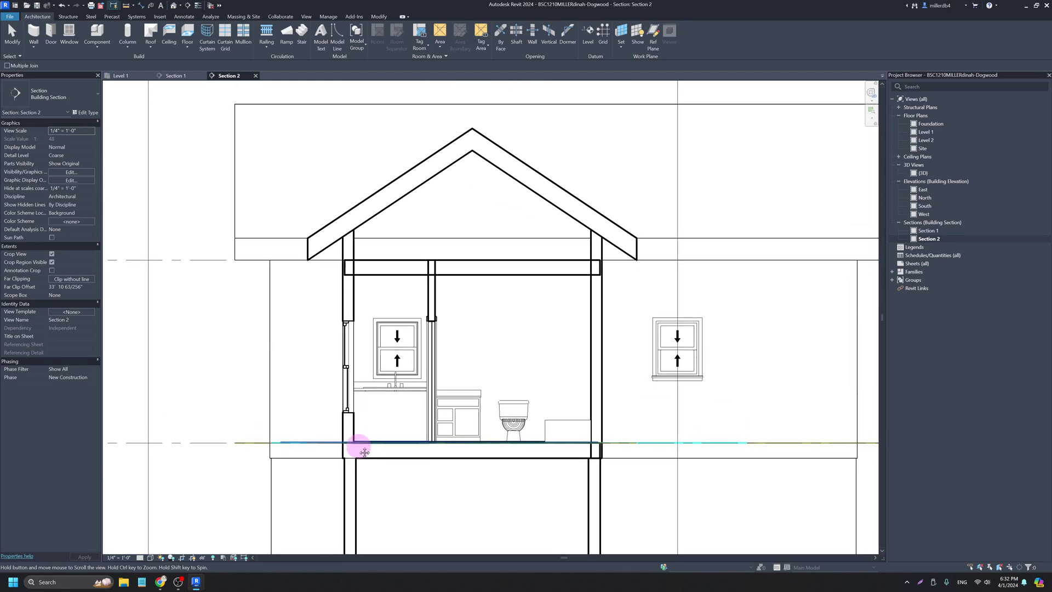
click(354, 289)
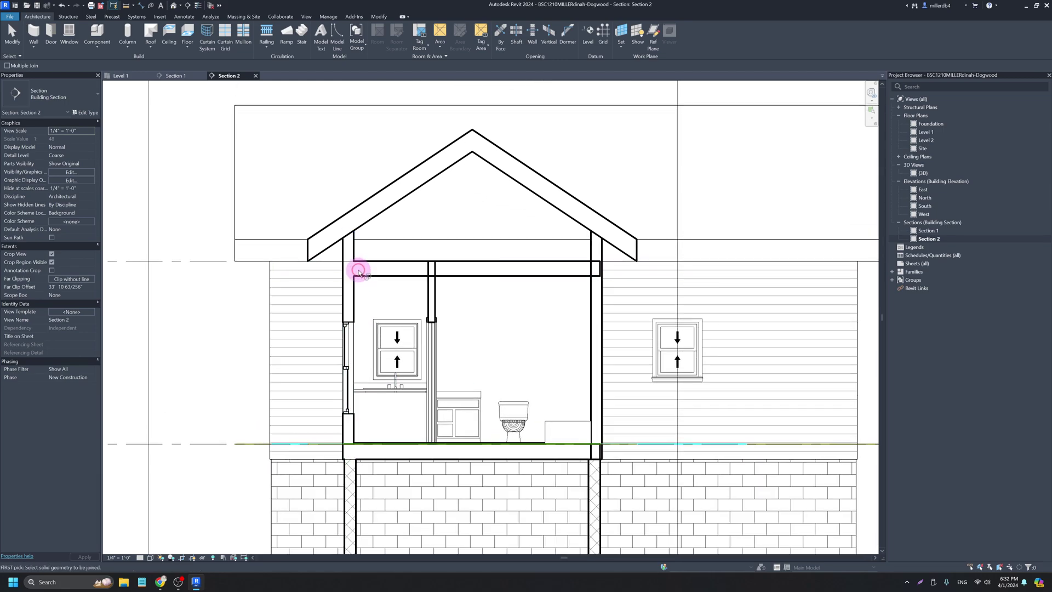
click(356, 241)
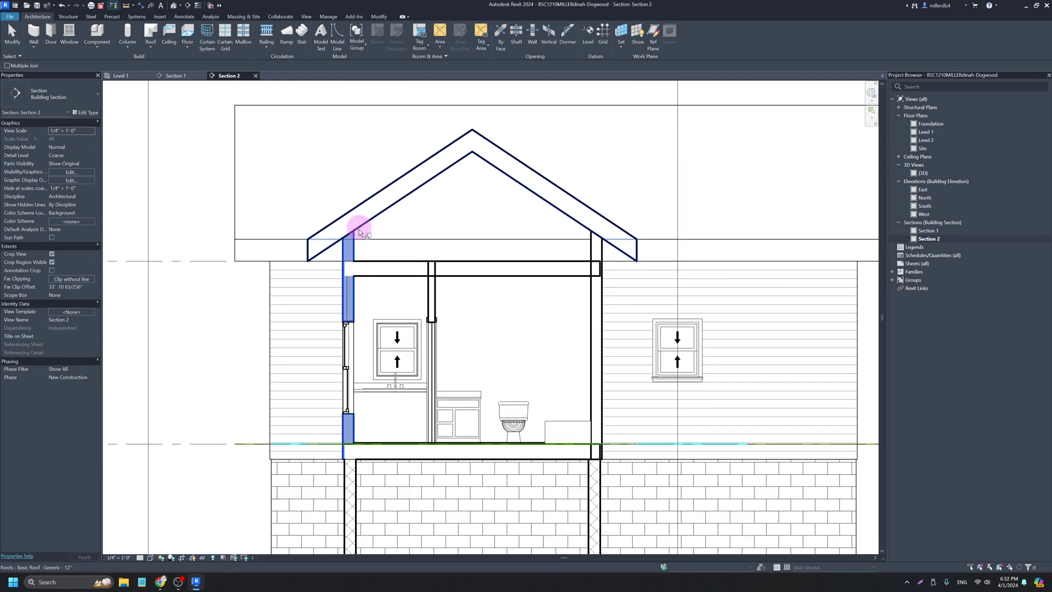
Join the ceiling assembly with the interior partition wall, and the Level 1 floor with the right exterior wall.
click(418, 274)
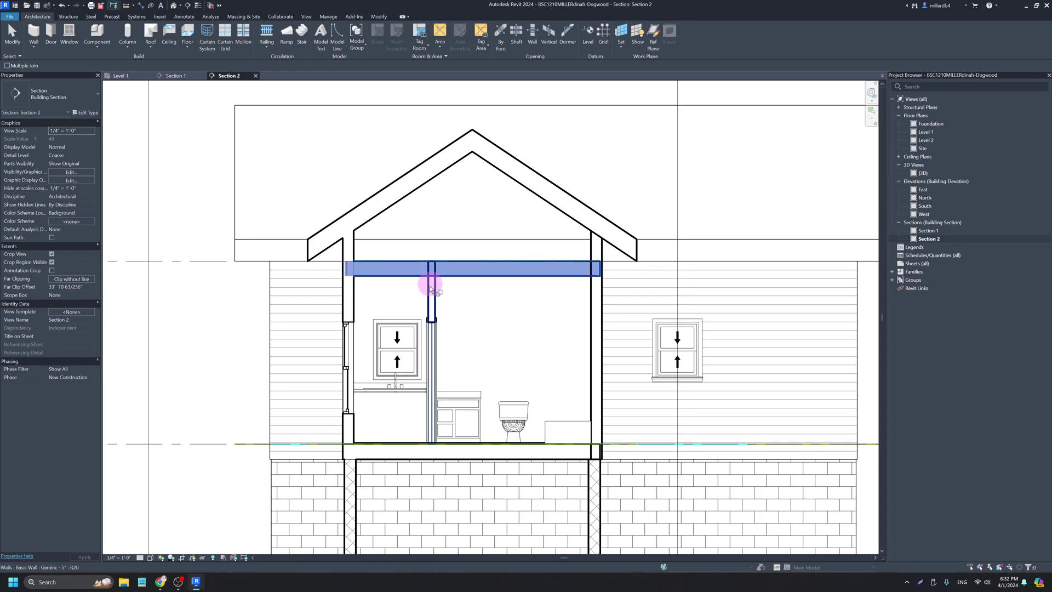
click(430, 280)
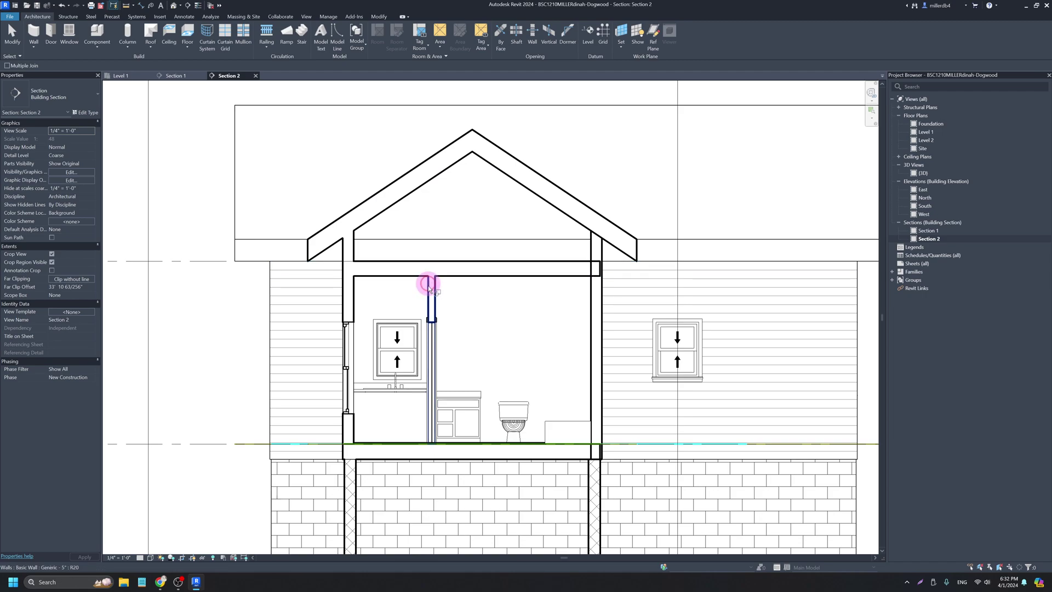
click(580, 460)
click(602, 434)
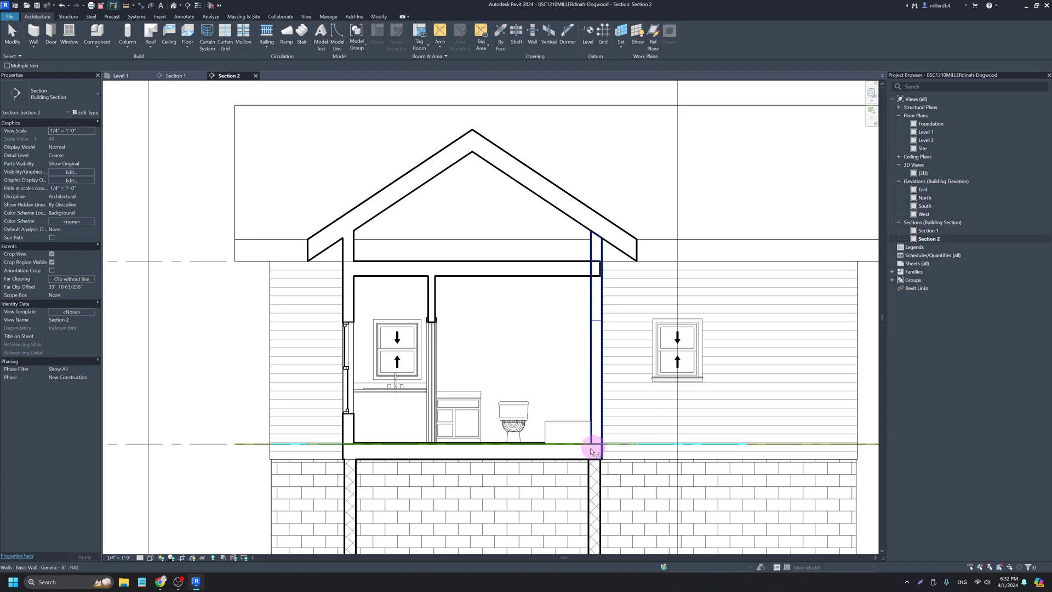
Join the right exterior wall in Section 2 with the ceiling assembly and with the roof.
click(602, 295)
click(583, 272)
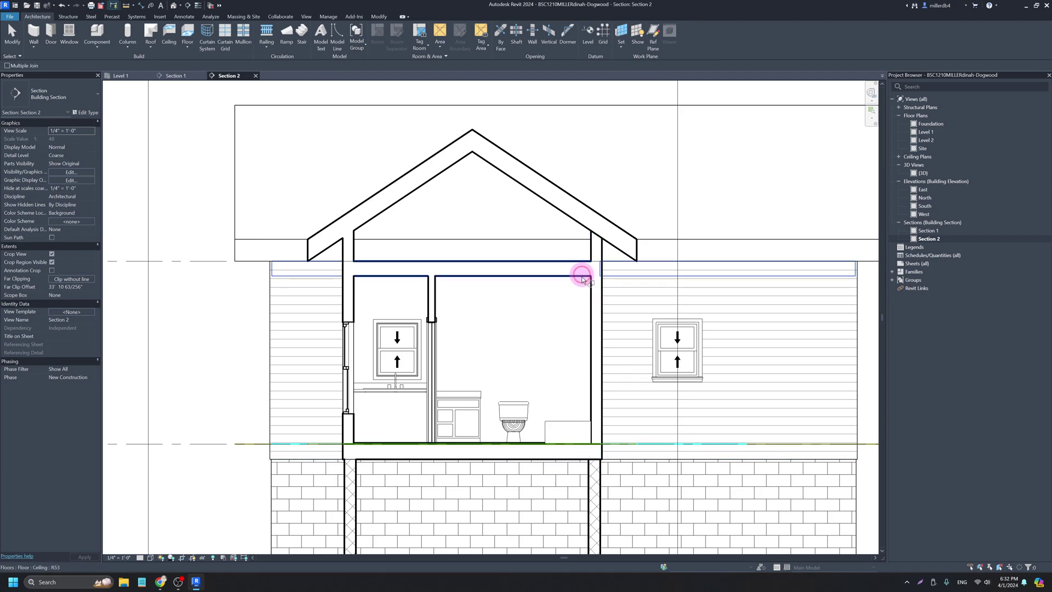
click(589, 240)
click(588, 236)
Join the Level 1 floor with the right masonry foundation wall, and that wall with the bearing footing below it.
scroll(566, 392, down, 2)
middle_drag(566, 392, 550, 314)
click(553, 345)
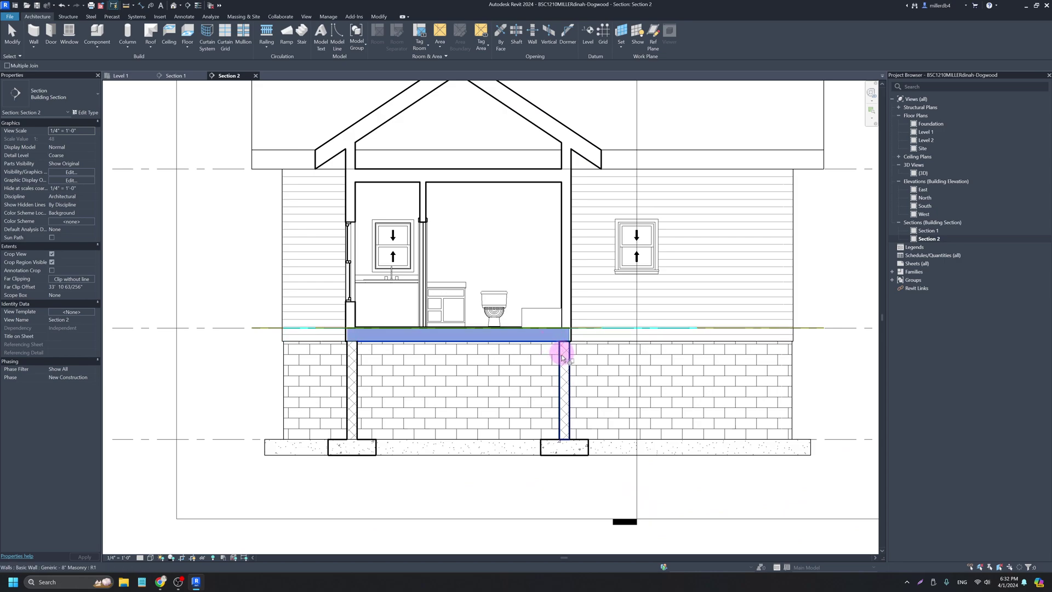
click(562, 355)
click(558, 456)
click(560, 457)
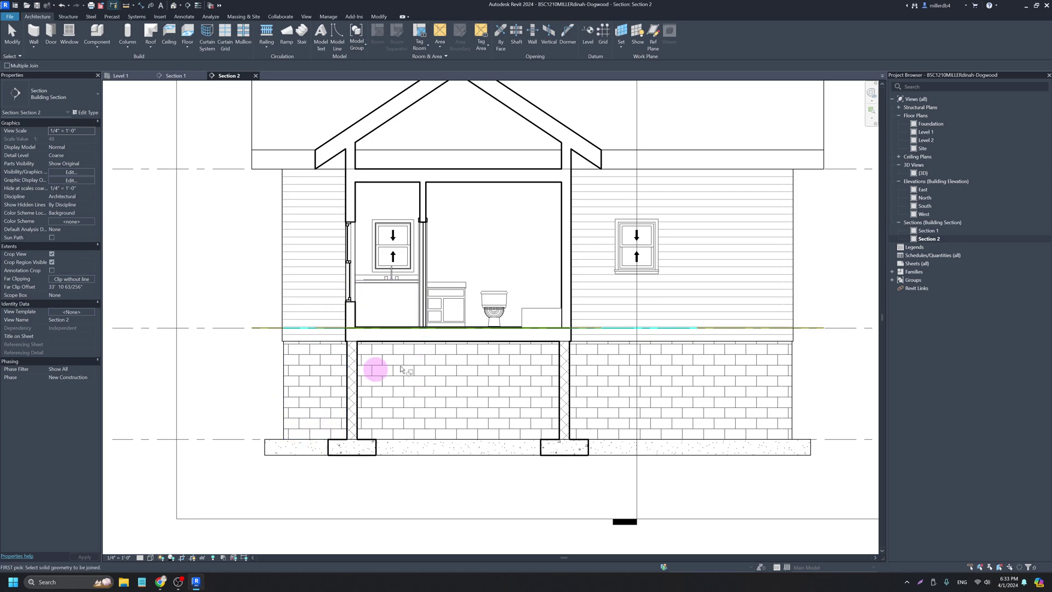
Finish joining geometry and delete the imported dogwood.dwg drawing from the 3D view.
scroll(396, 358, down, 2)
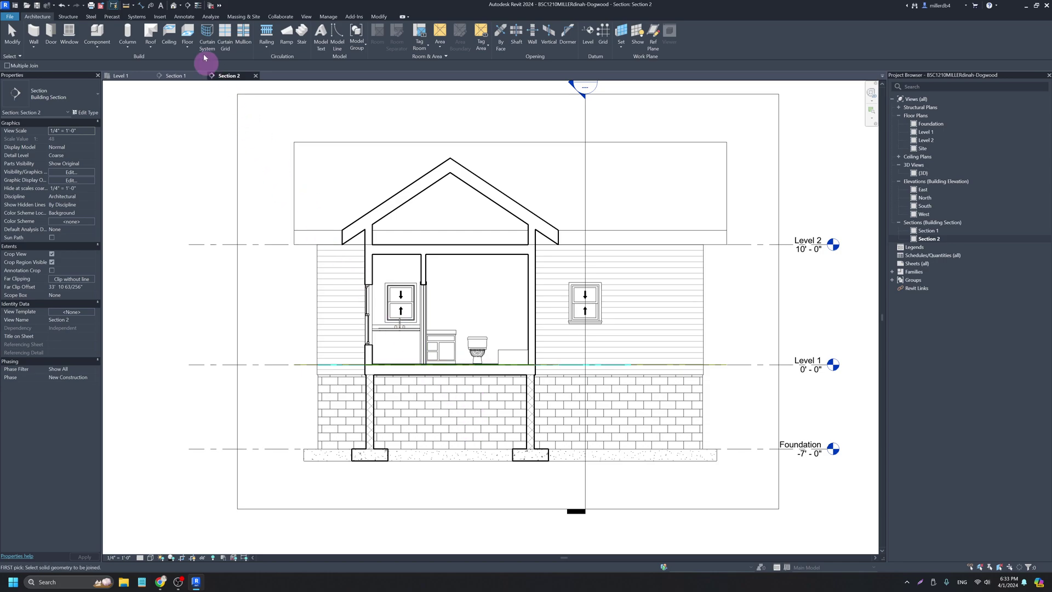
click(174, 6)
click(436, 365)
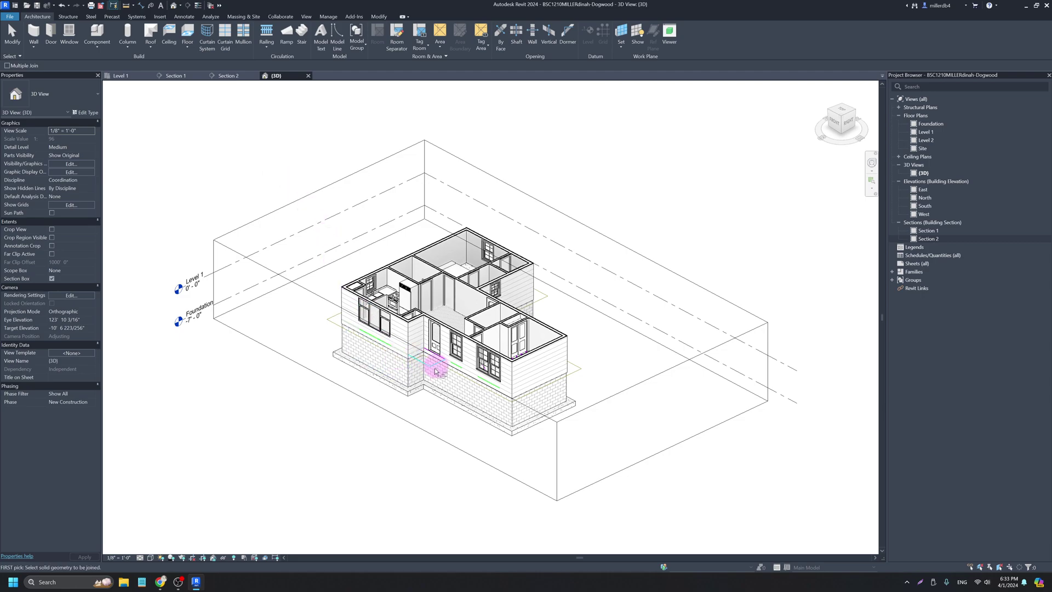
key(Escape)
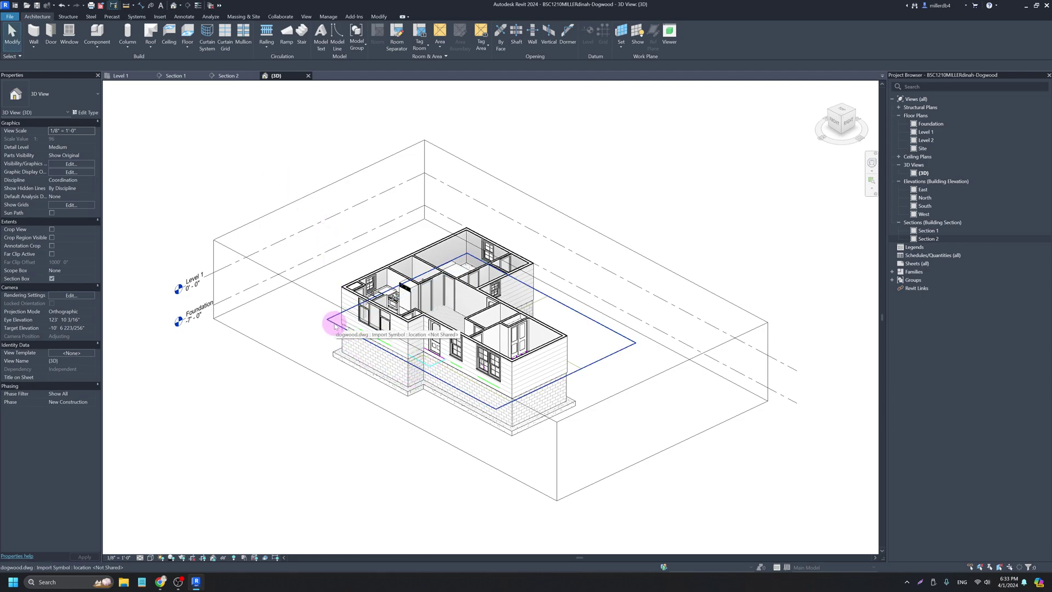
click(335, 325)
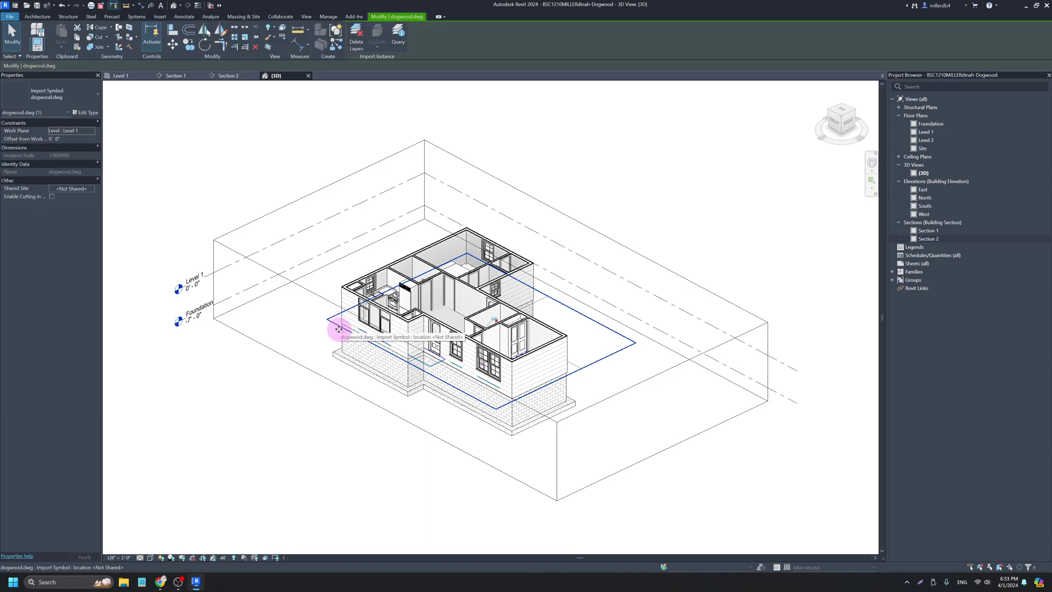
key(Delete)
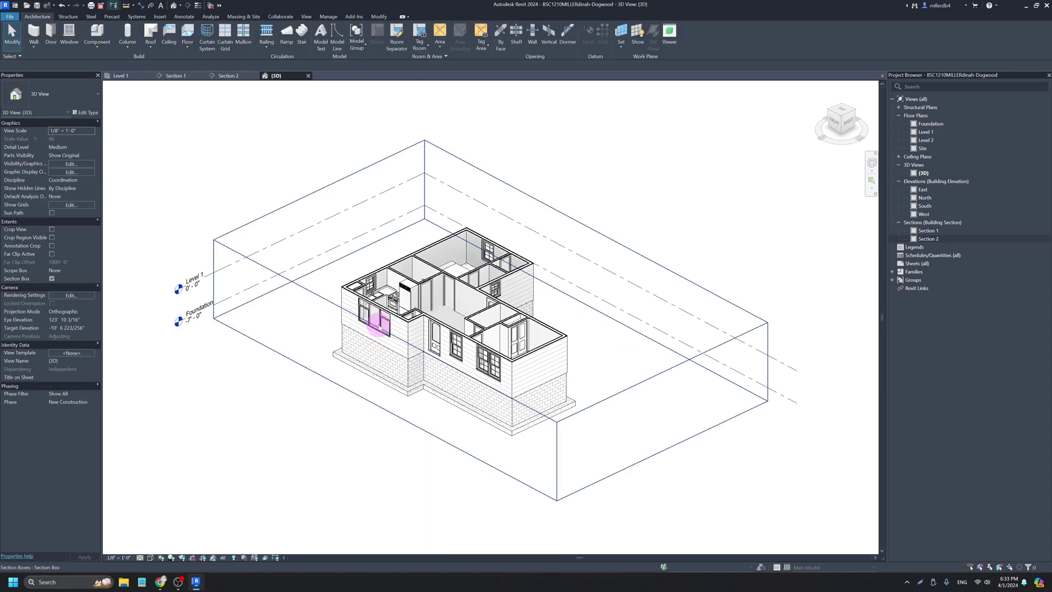
Examine the house model in 3D and review the joined geometry in Section 1.
scroll(376, 324, up, 4)
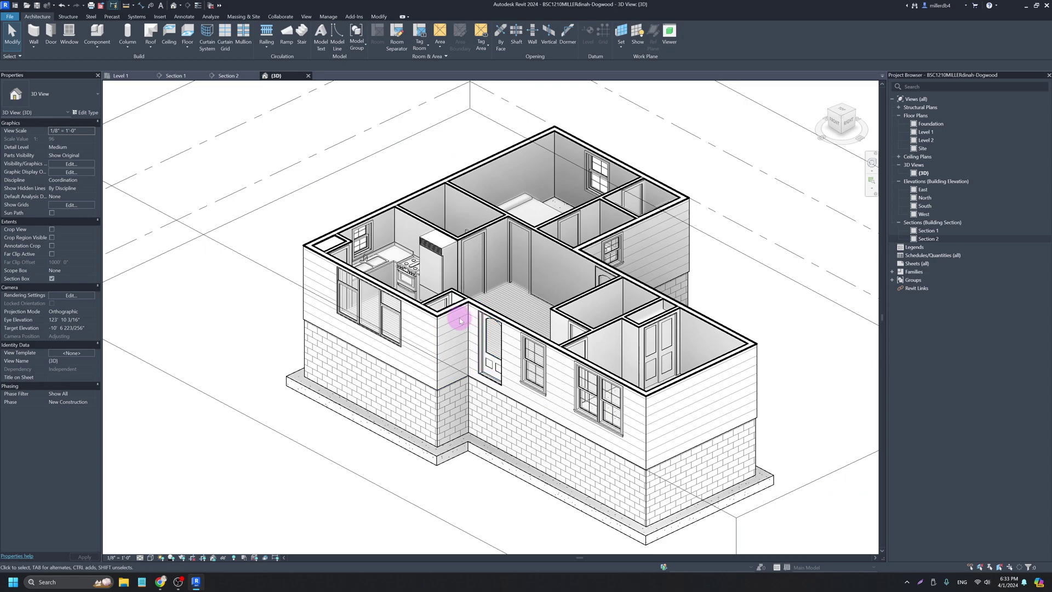
scroll(460, 321, down, 4)
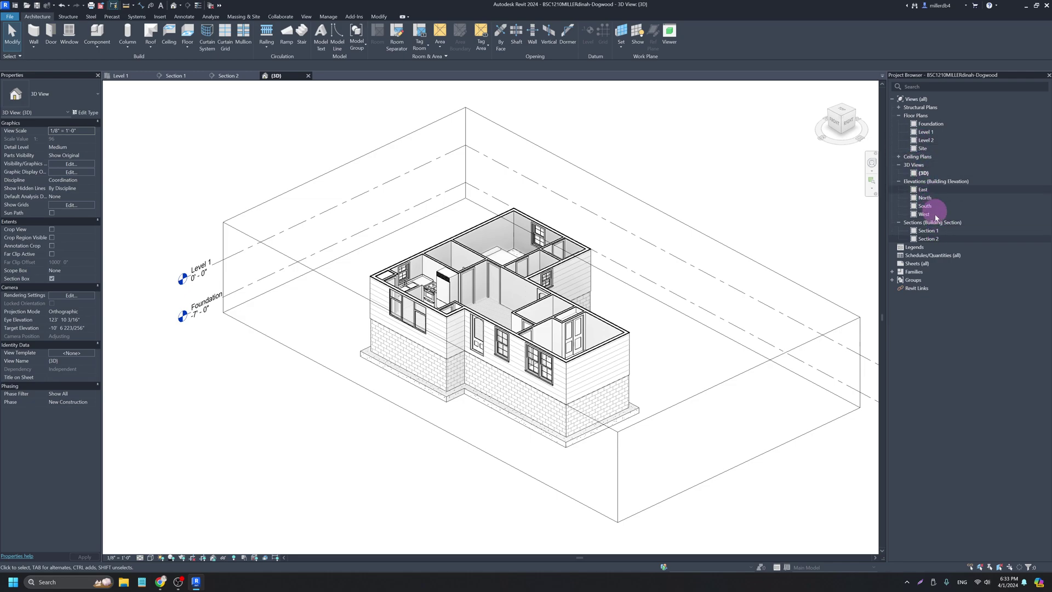
double_click(928, 231)
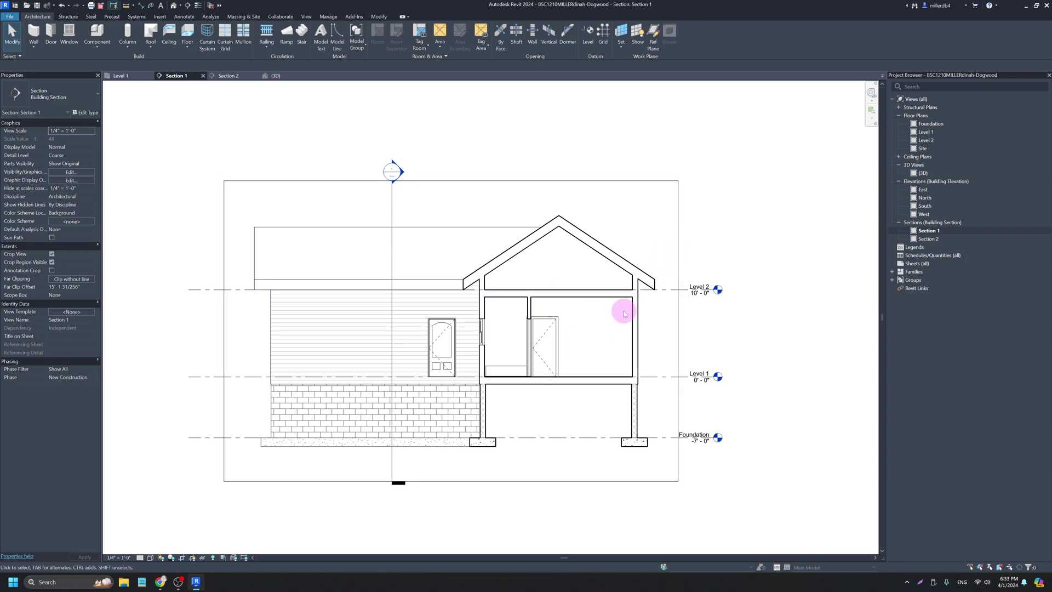
scroll(630, 341, up, 1)
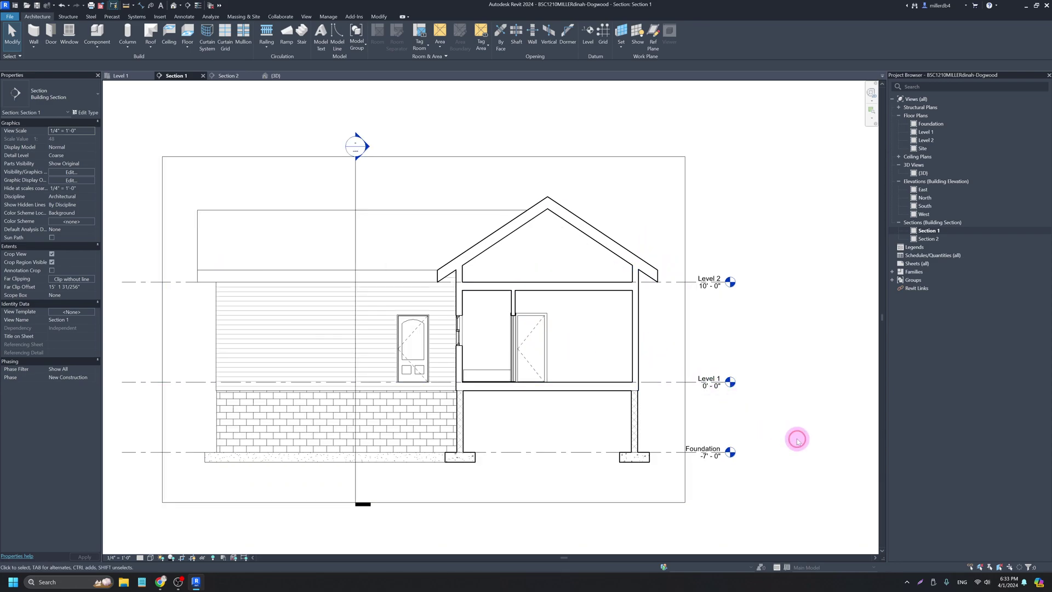
Create a callout in Section 2 around the left exterior wall from footing to roof, and open the callout view.
double_click(929, 239)
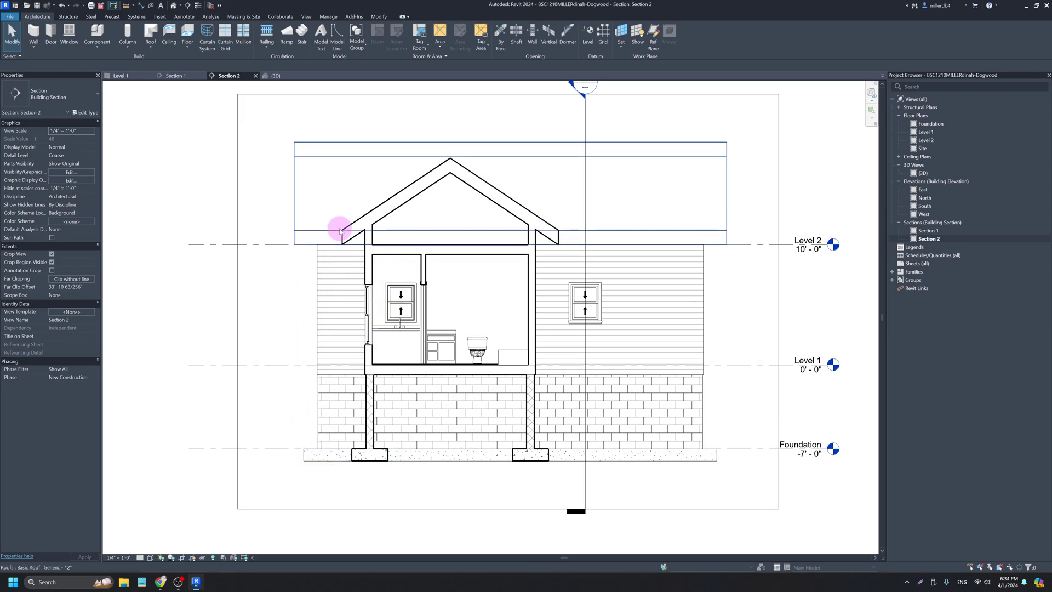
click(306, 17)
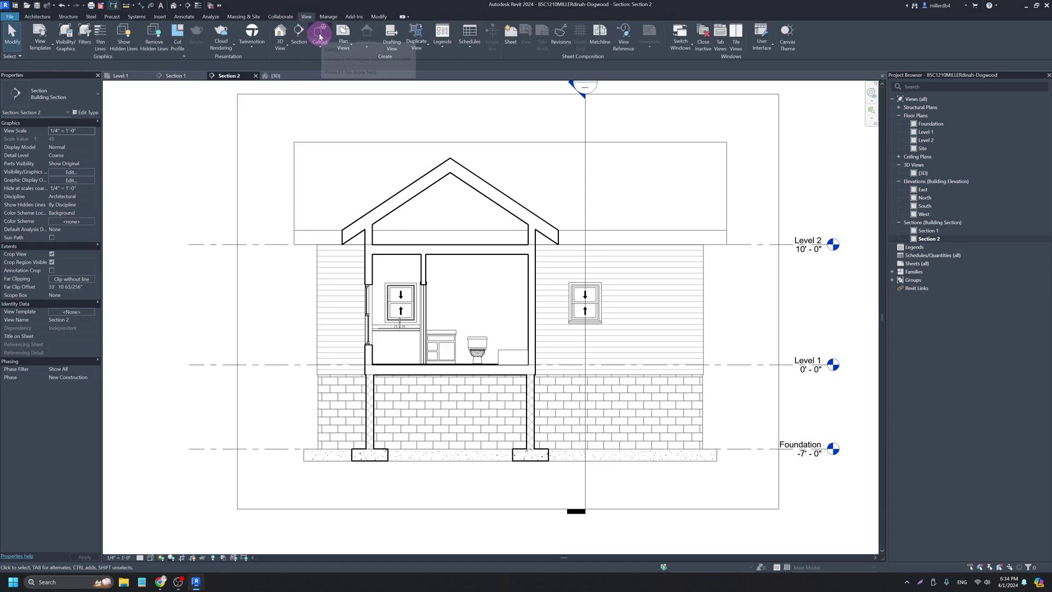
click(321, 37)
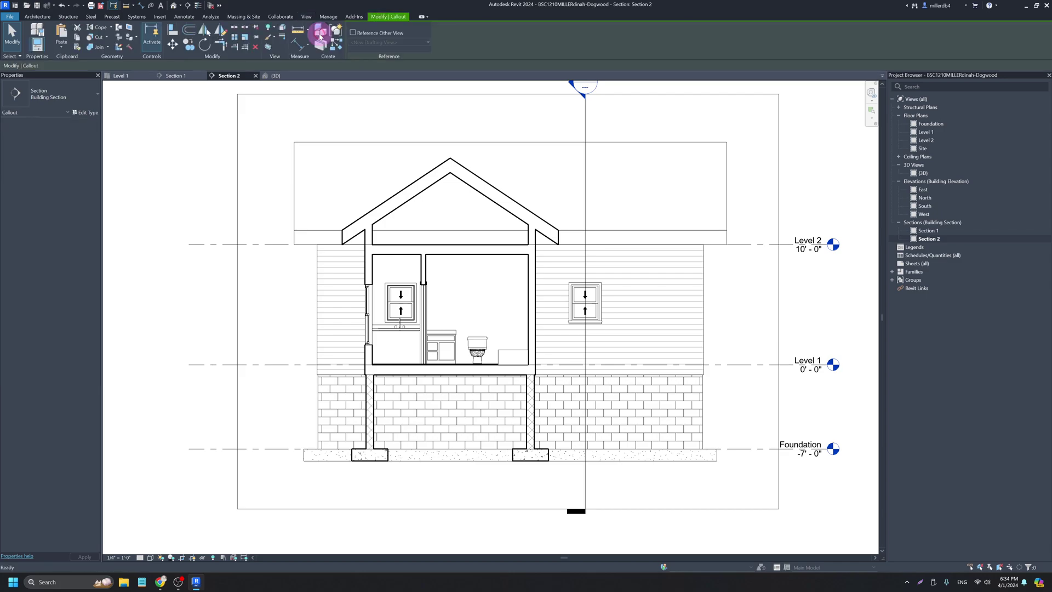
click(413, 494)
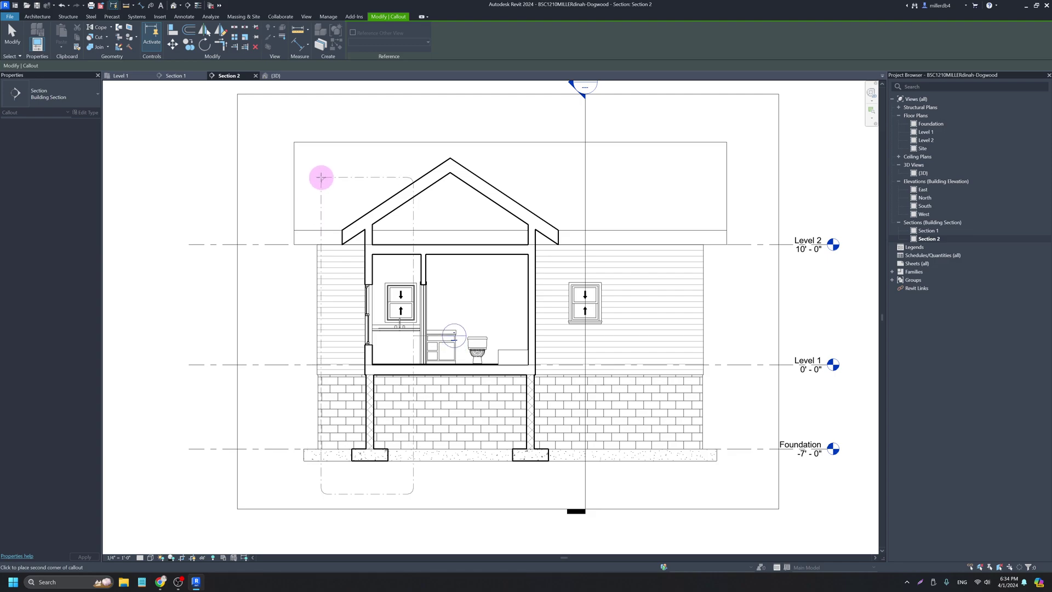
click(320, 177)
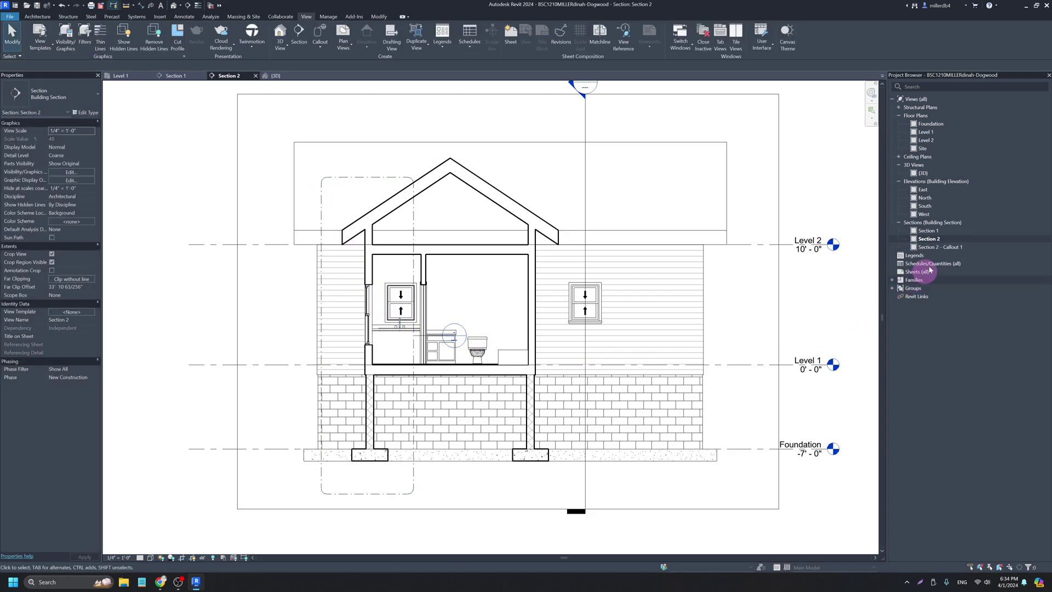
double_click(938, 247)
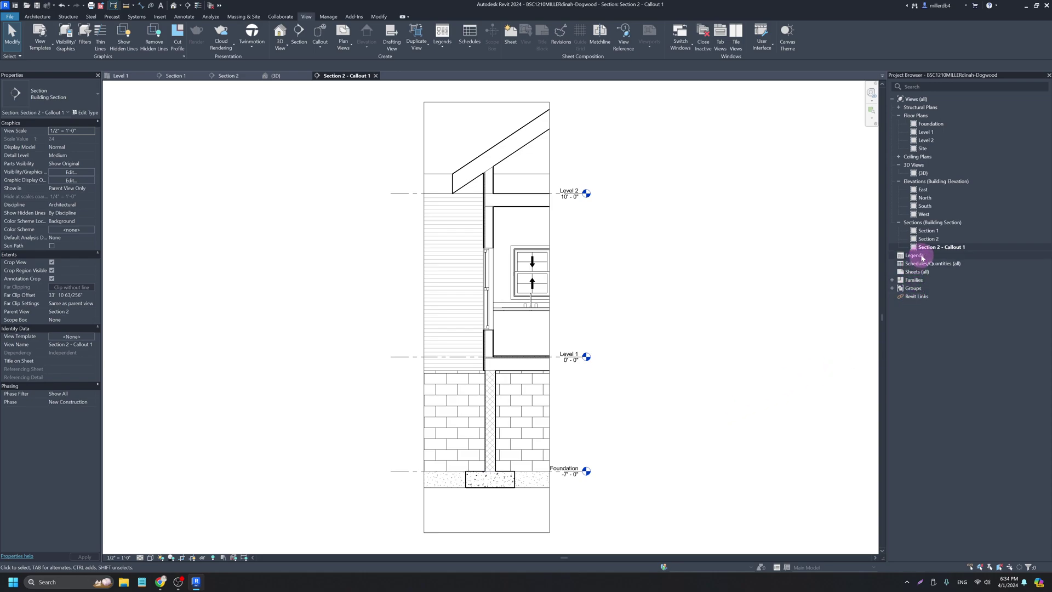
Delete the Section 2 callout view from the project.
click(926, 249)
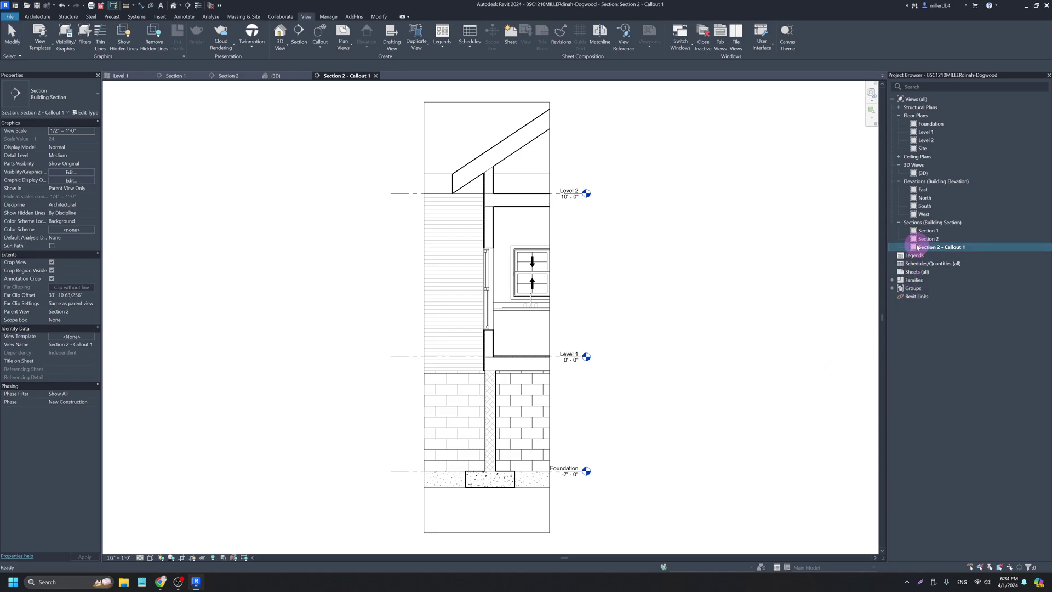
key(Delete)
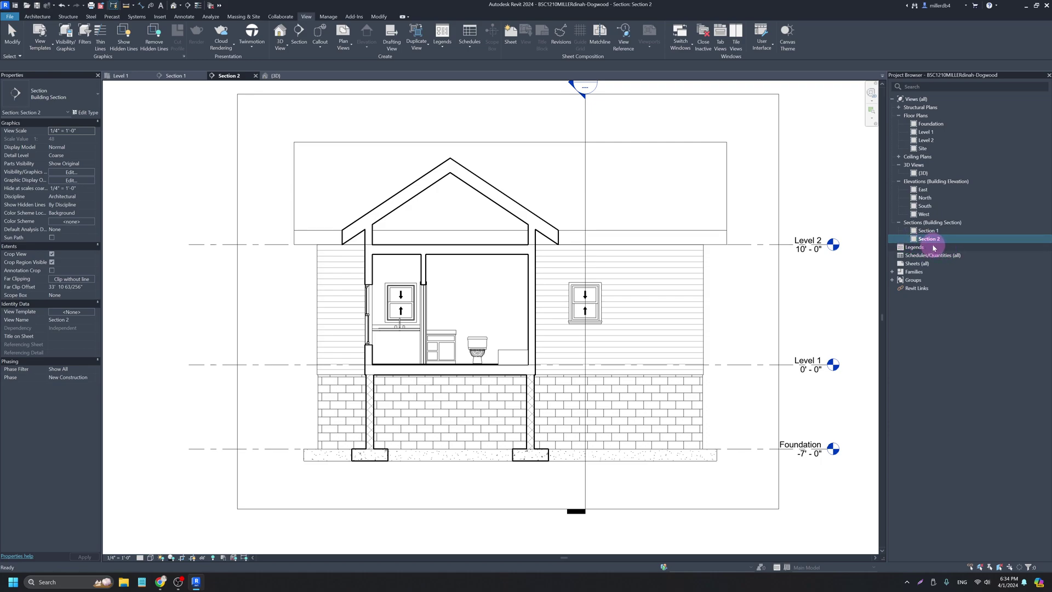
Draw a Wall Section on the Level 1 plan, cutting vertically through the window in the upper-left bedroom's top exterior wall.
double_click(926, 132)
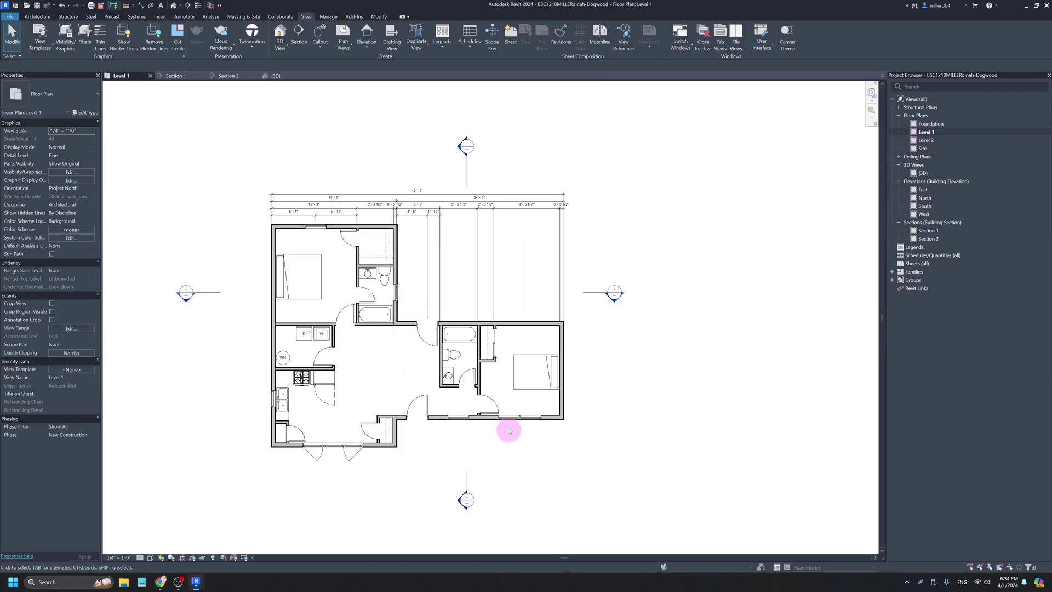
scroll(518, 432, up, 3)
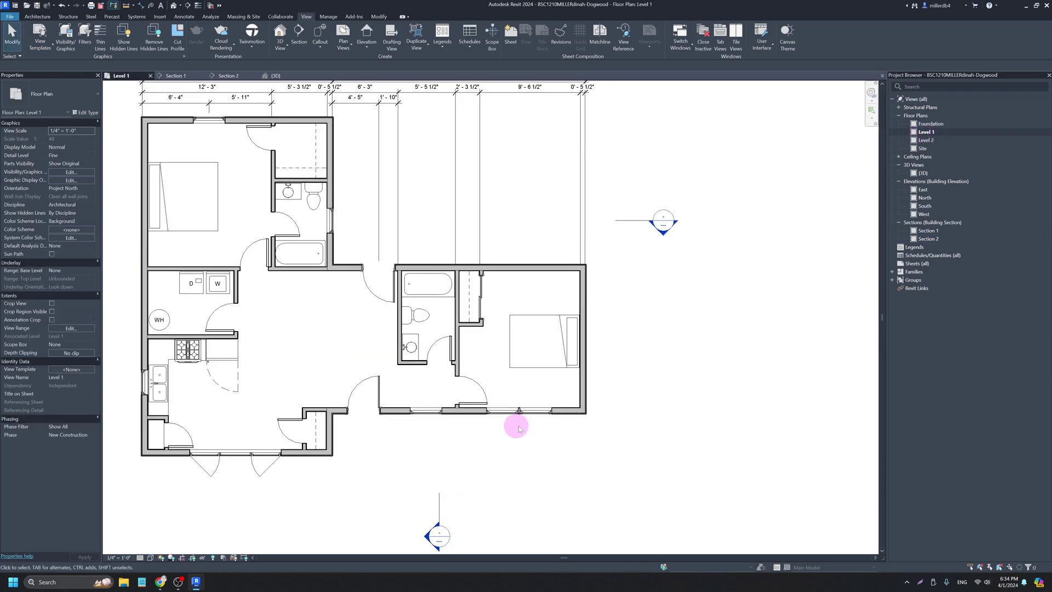
middle_drag(364, 301, 492, 424)
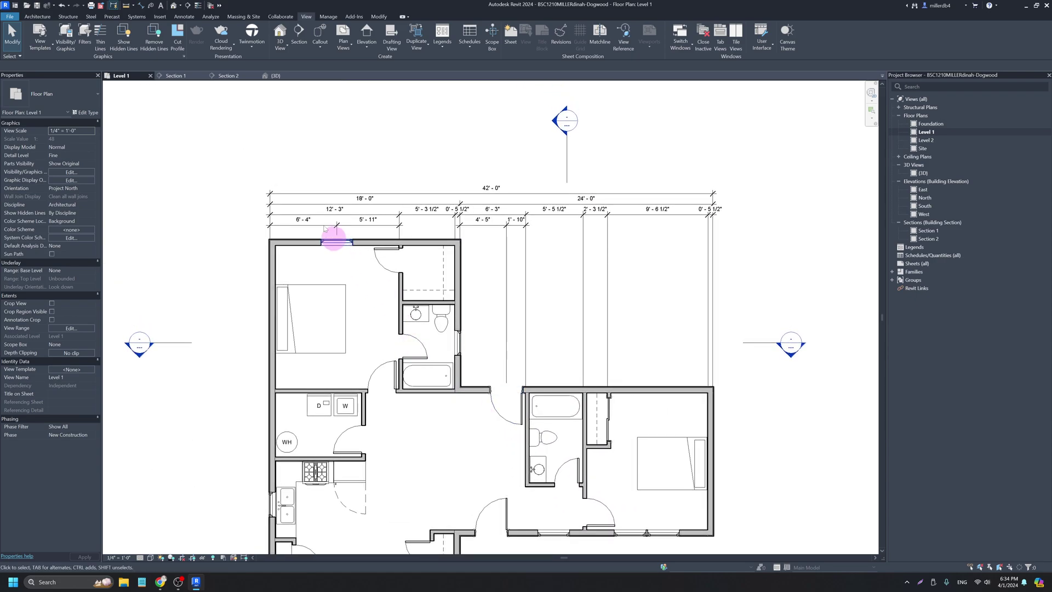
click(188, 8)
click(79, 96)
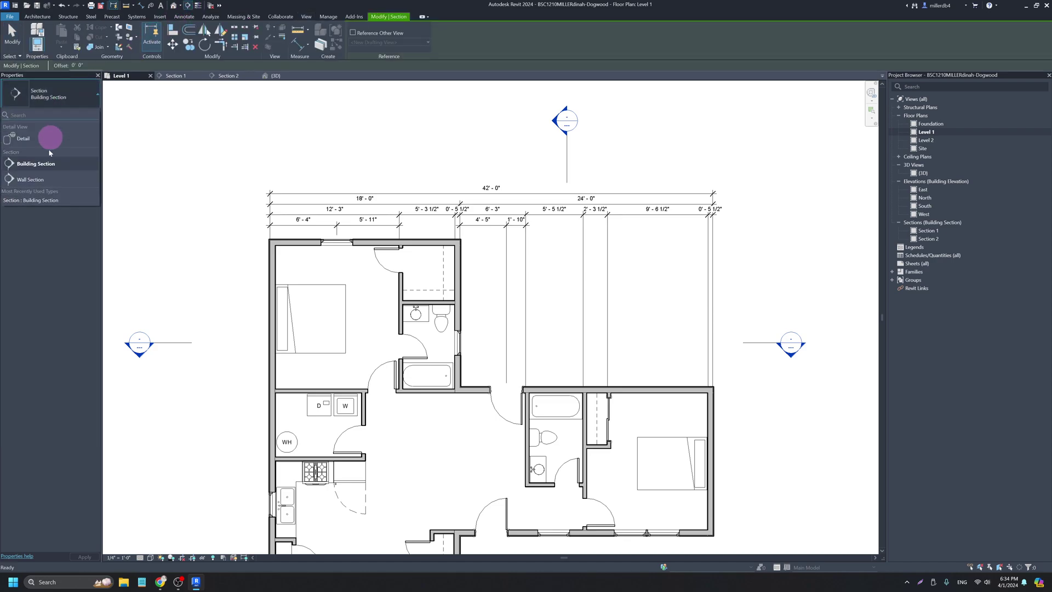
click(34, 182)
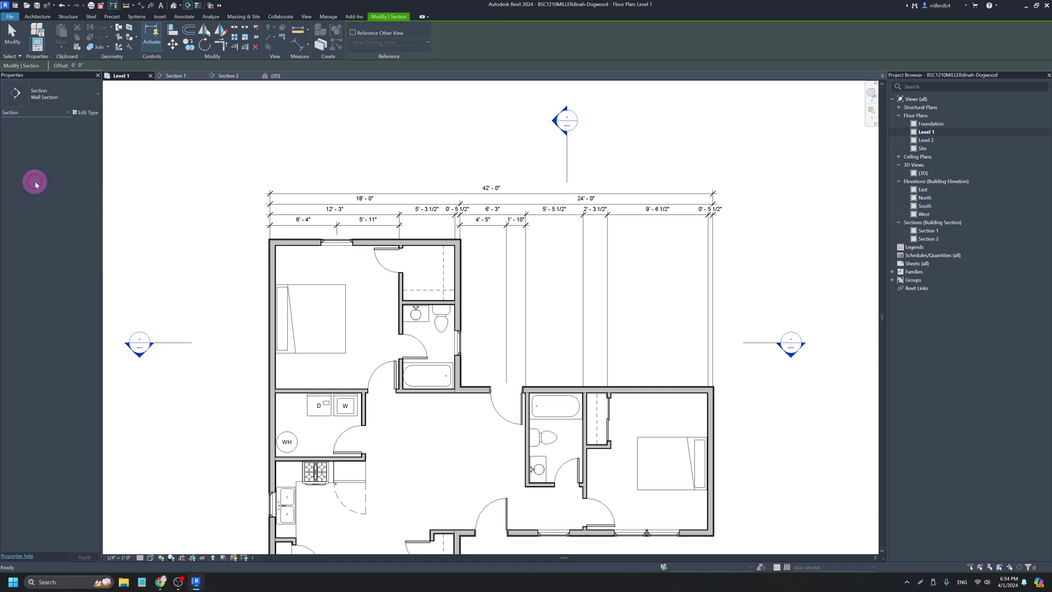
click(334, 263)
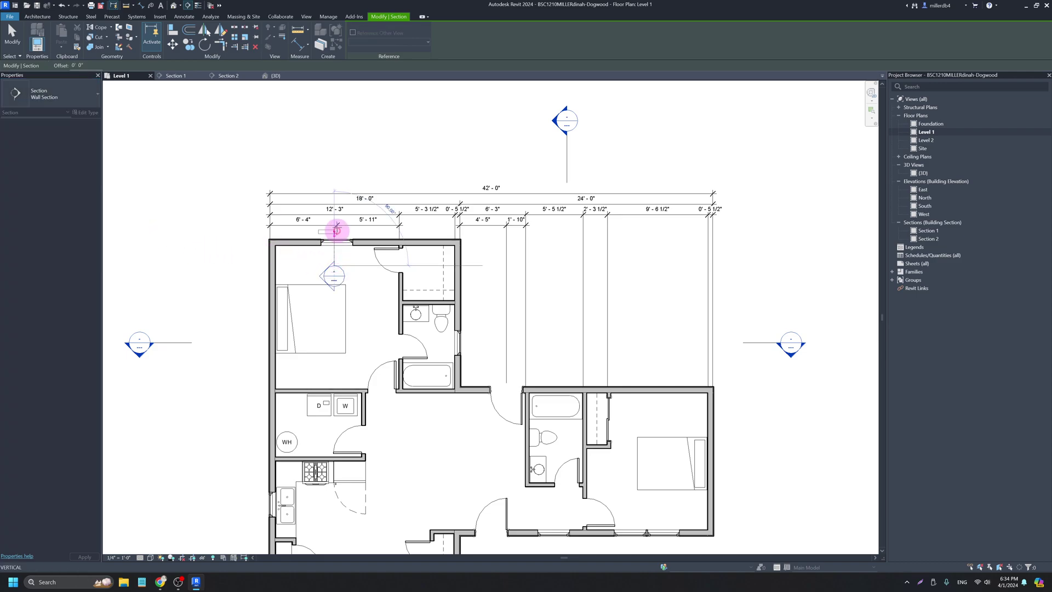
click(335, 177)
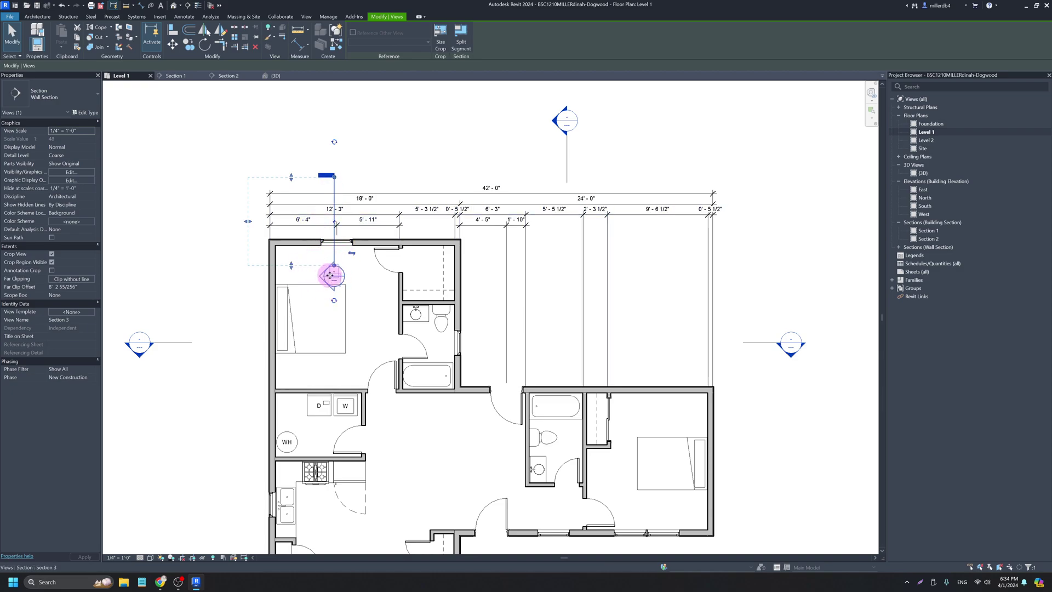
Adjust the wall section marker to have heads at both ends and a gap in its line across the exterior wall.
drag(335, 268, 335, 257)
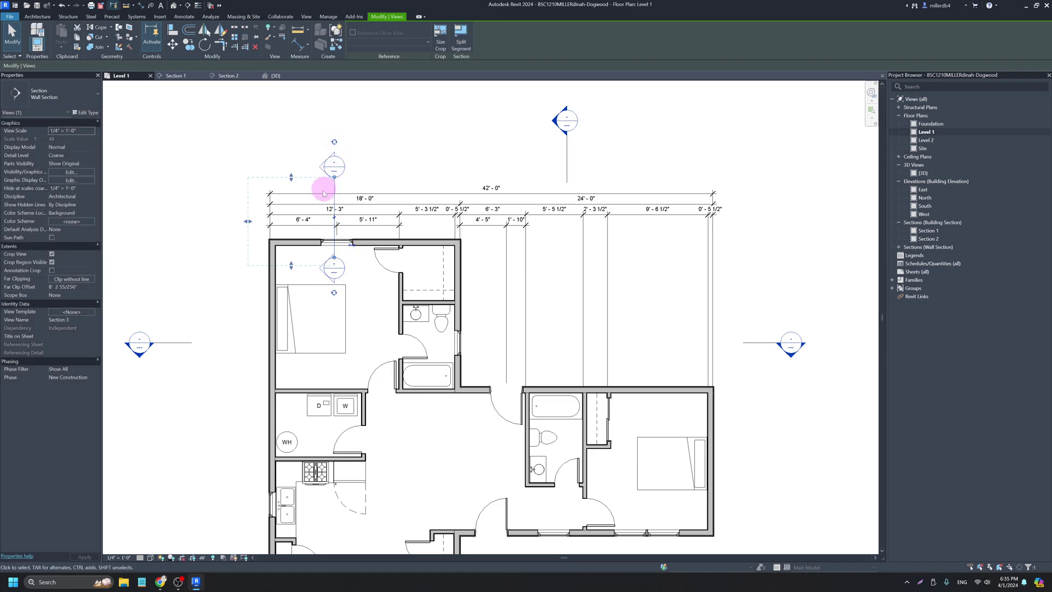
drag(335, 217, 335, 251)
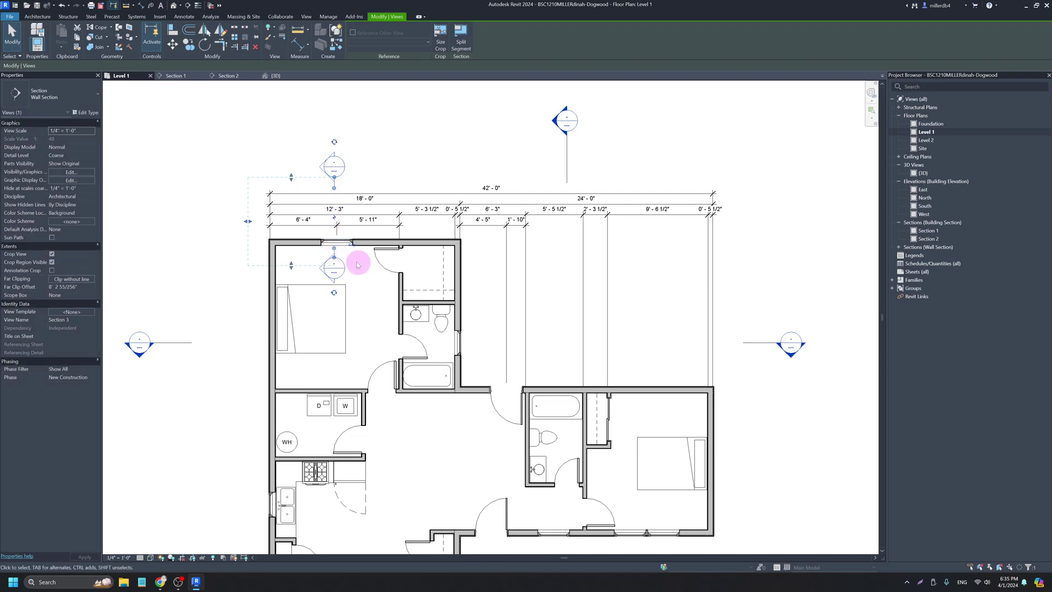
click(204, 294)
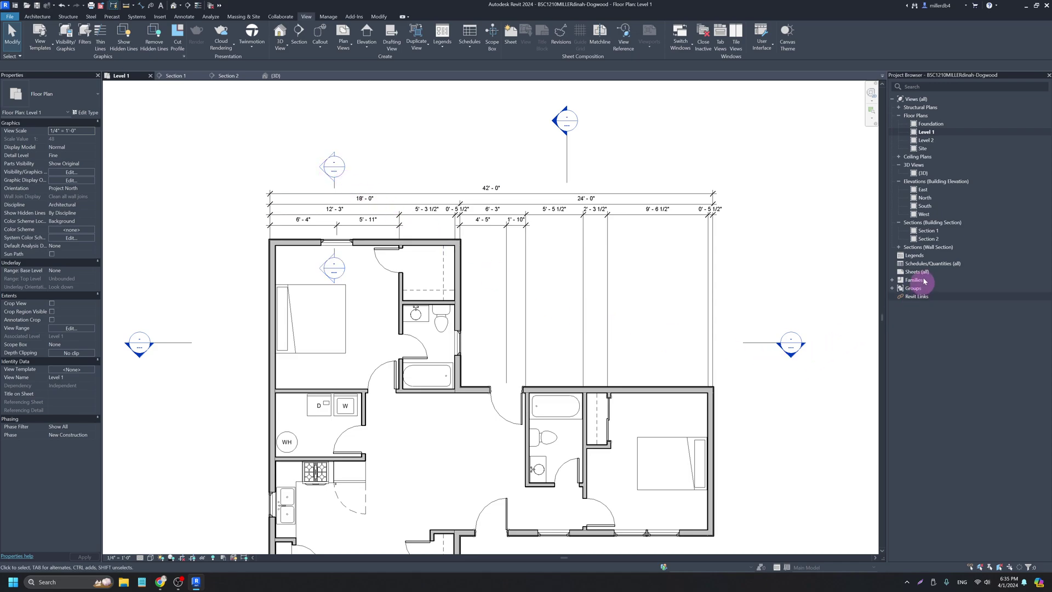
Open the Section 3 wall section and fit its crop region closely around the exterior wall, from footing to roof.
double_click(921, 248)
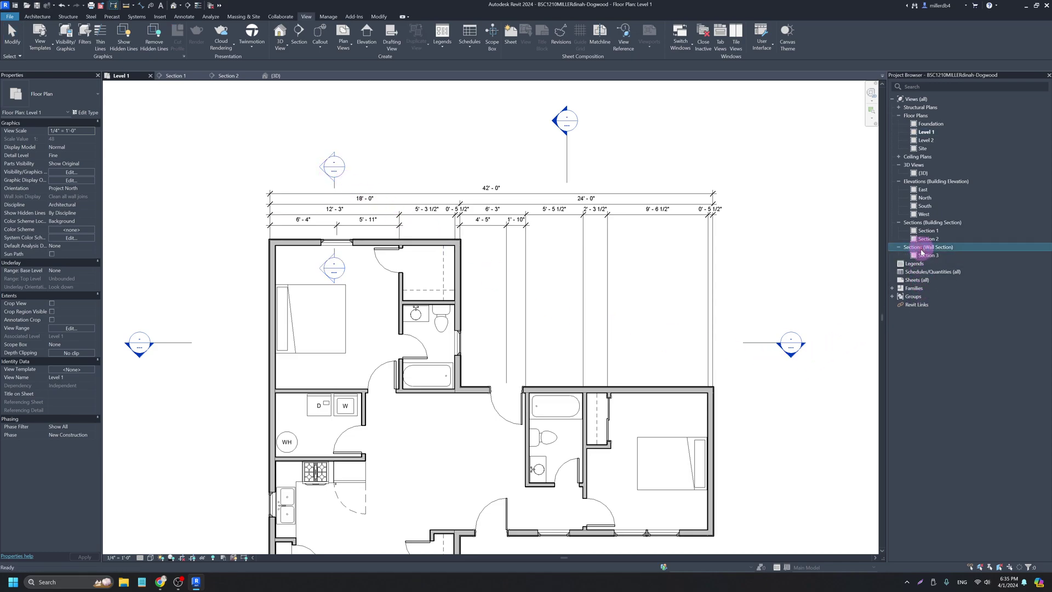
double_click(926, 255)
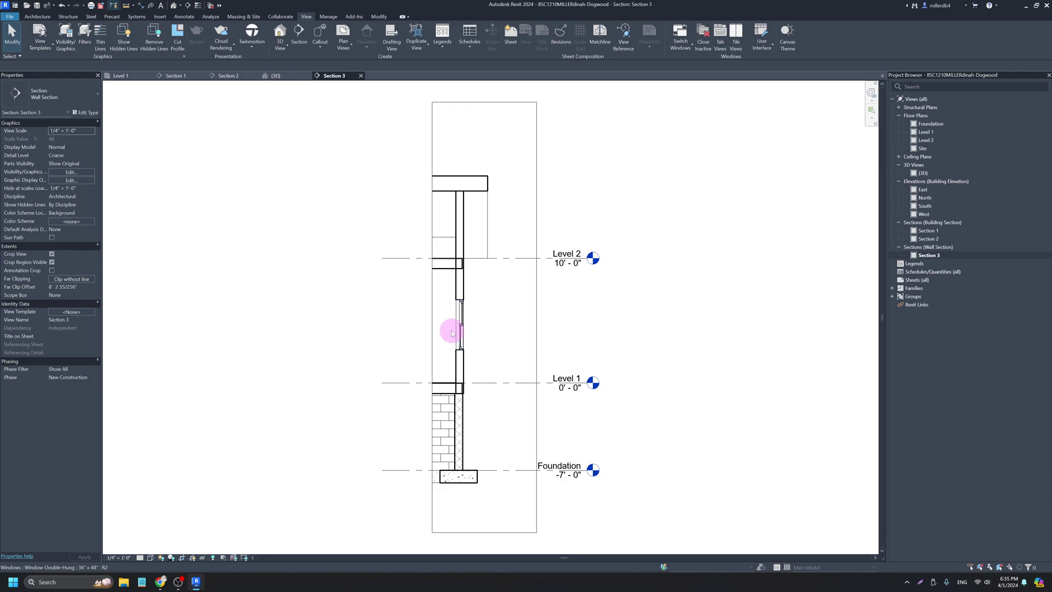
click(429, 340)
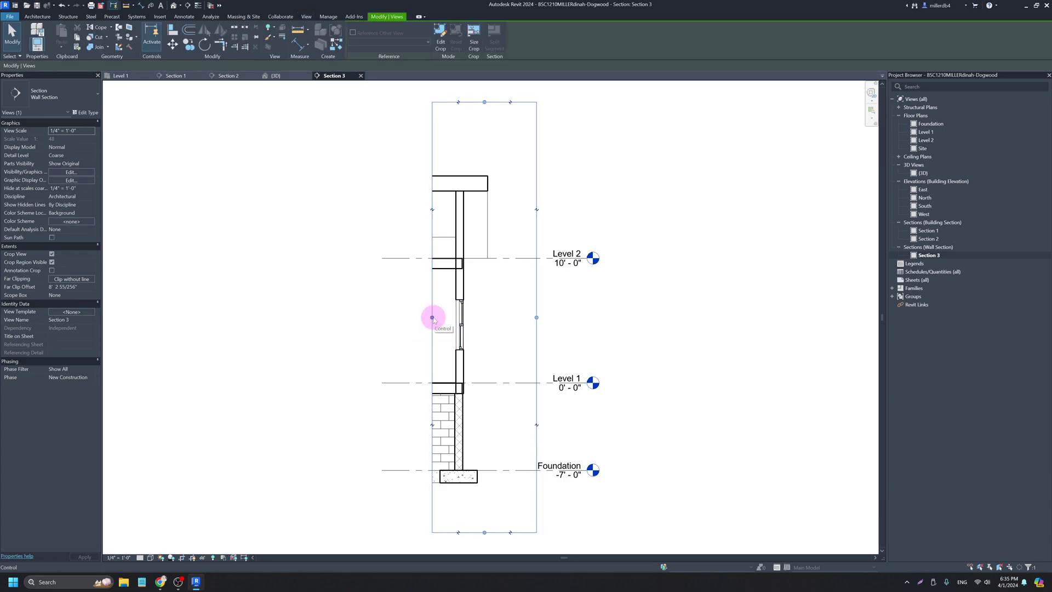
drag(433, 318, 409, 318)
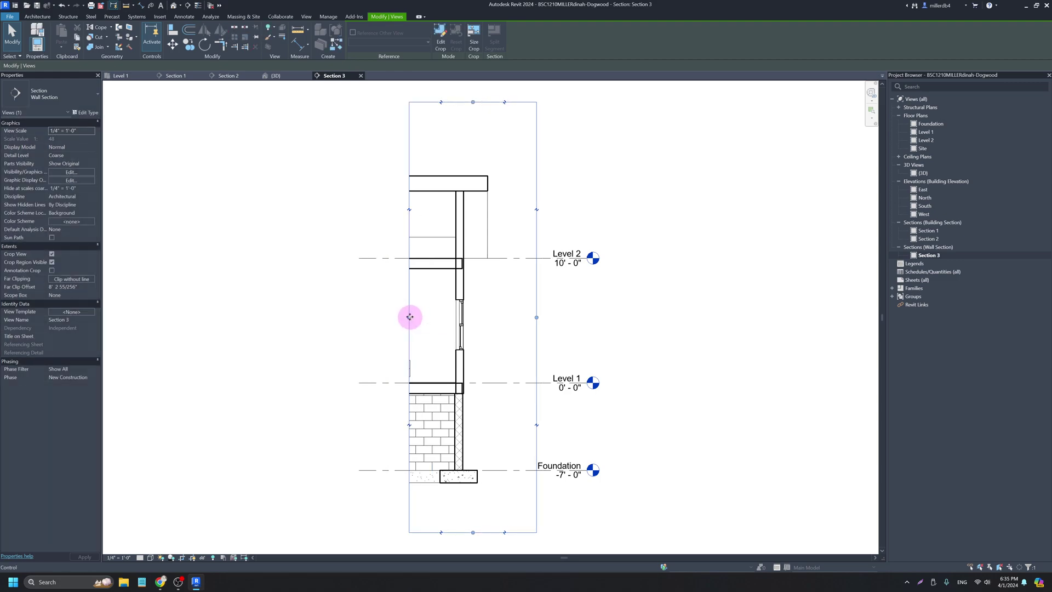
drag(536, 314, 511, 318)
drag(461, 532, 455, 502)
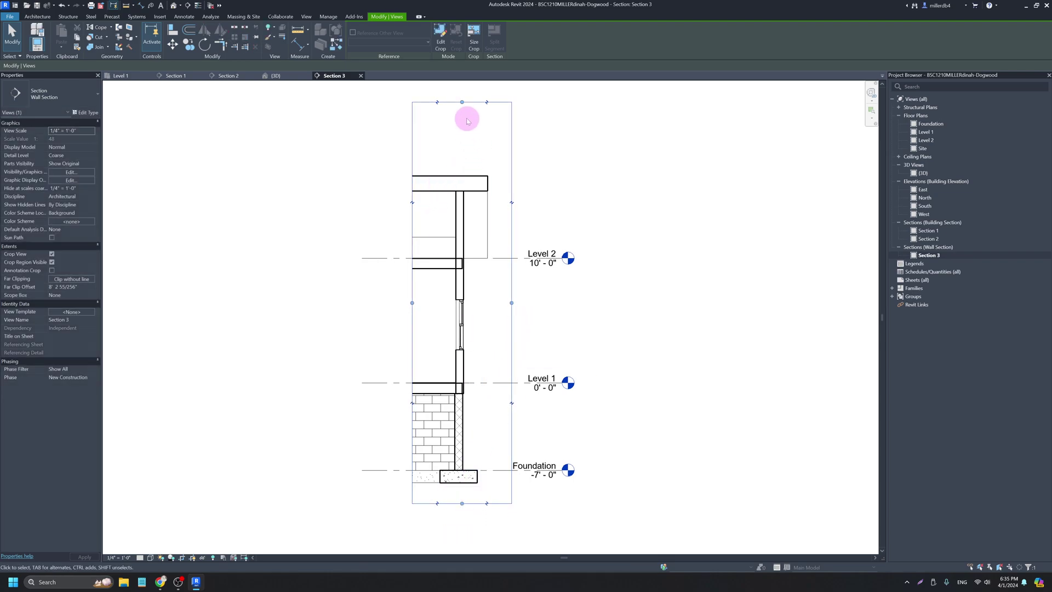
drag(462, 101, 465, 150)
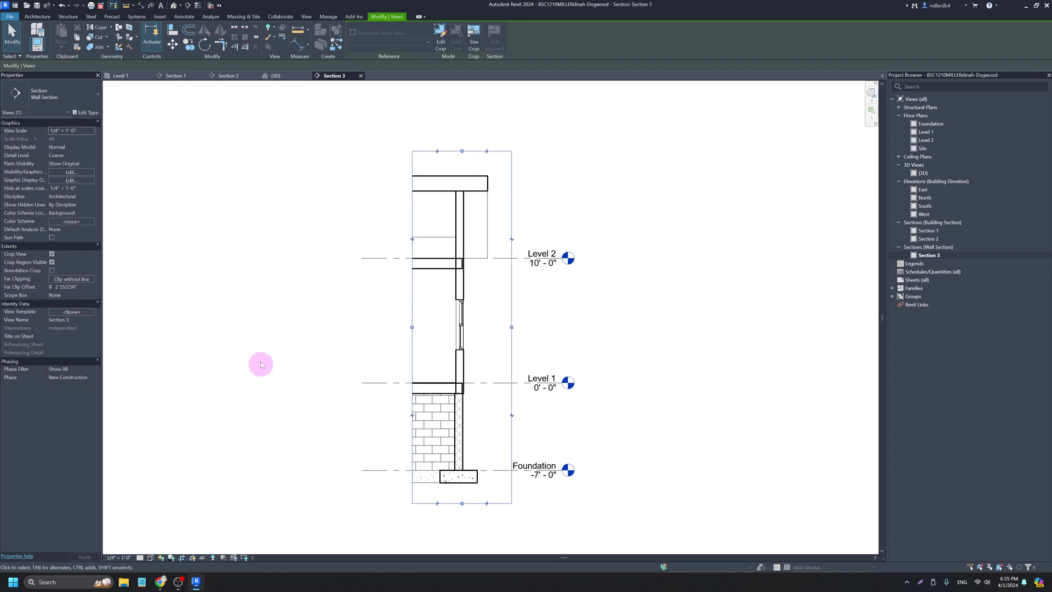
Switch to Chrome and examine the wall section diagrams, content checklist and annotated typical wall section on architectwisdom.com.
click(160, 581)
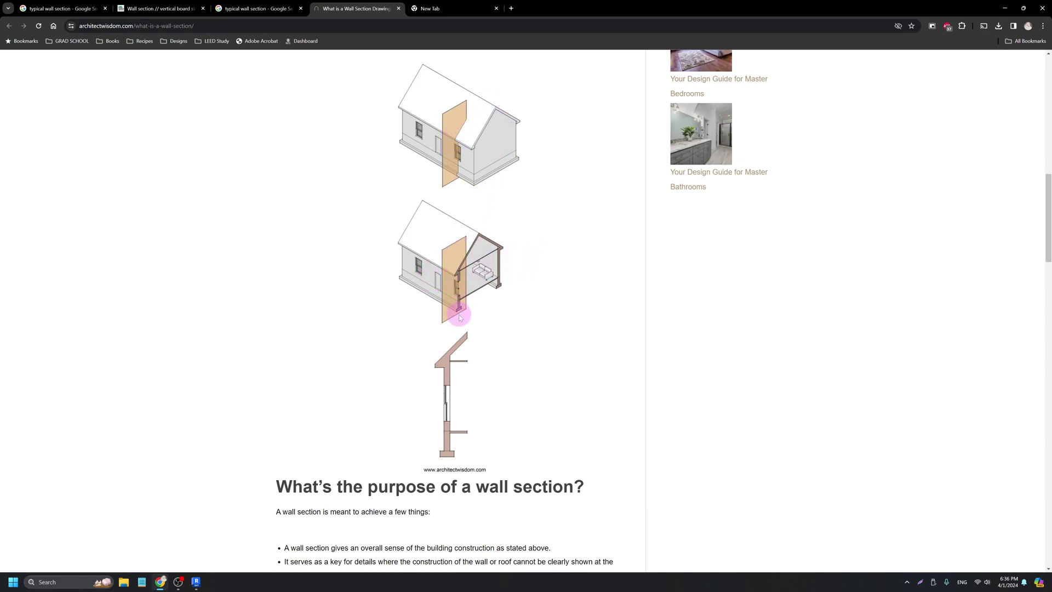
scroll(439, 346, down, 12)
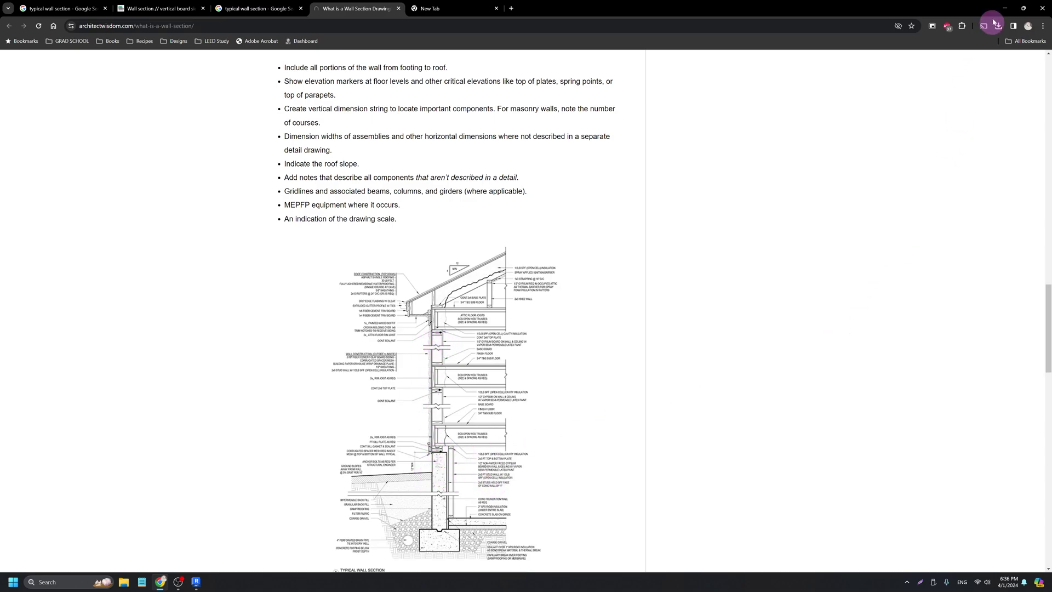
Return to Revit and break the Section 3 crop region across the foundation wall, resizing both pieces to leave a gap above the footing.
click(1005, 7)
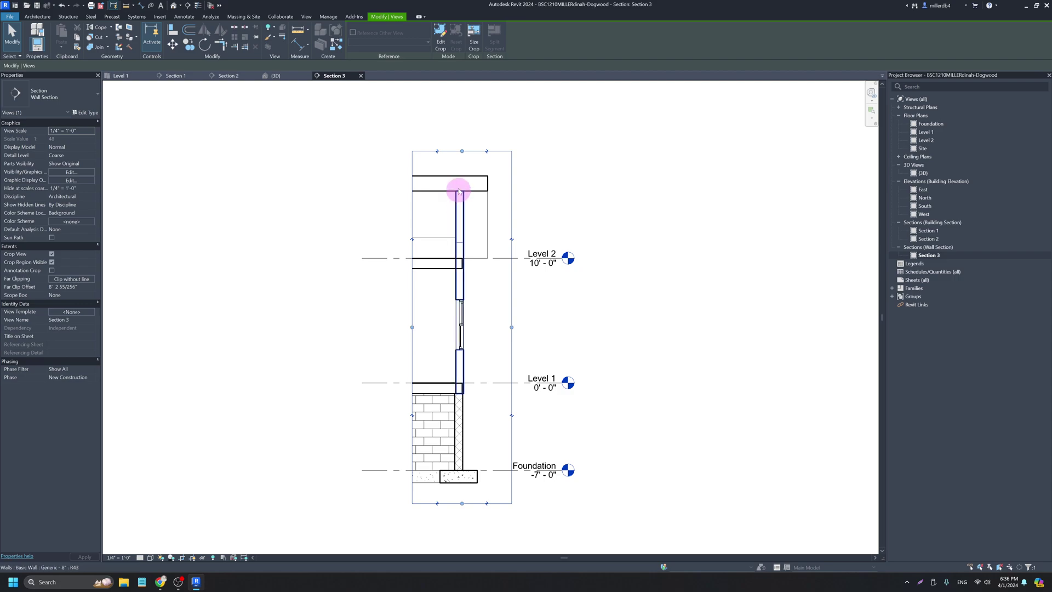
click(511, 417)
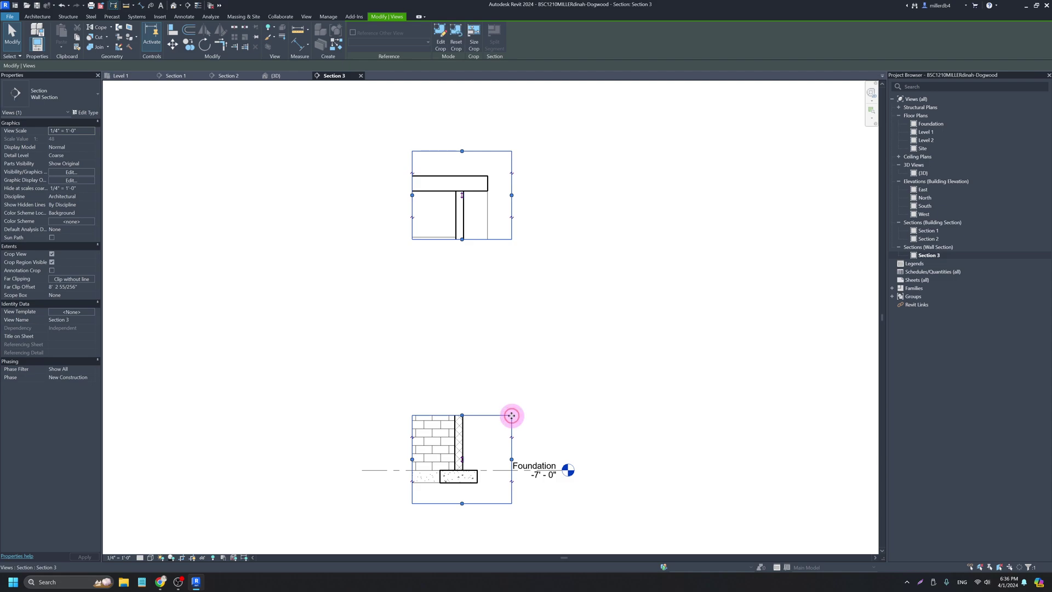
drag(461, 416, 462, 455)
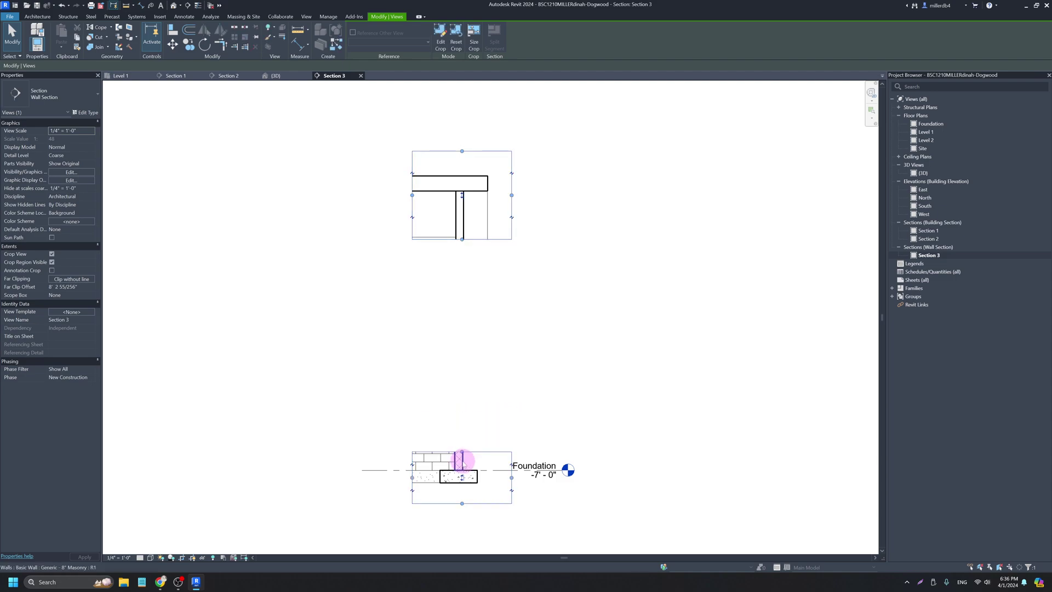
drag(462, 503, 462, 498)
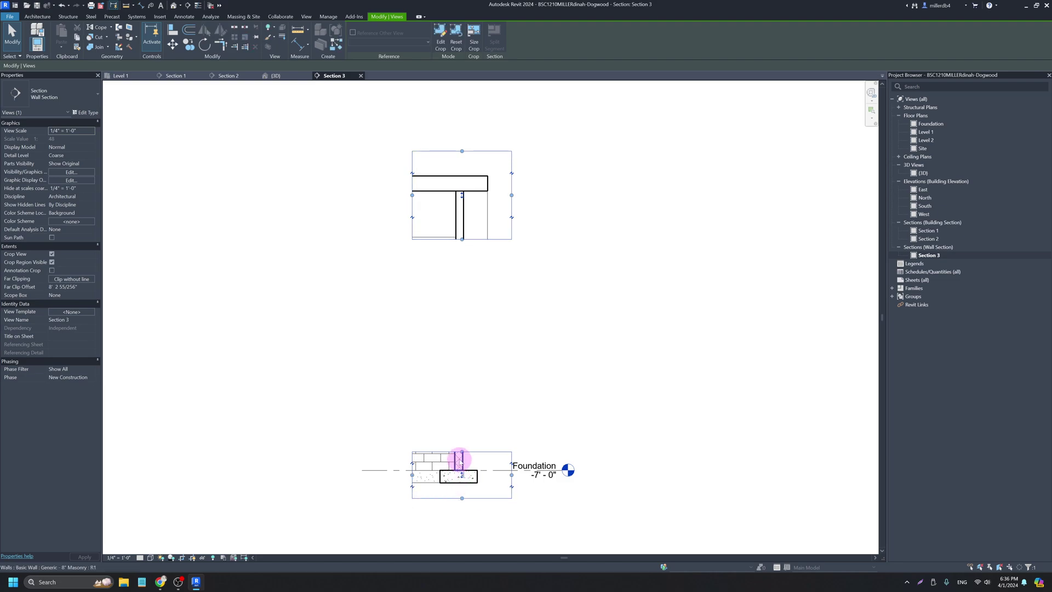
drag(462, 453, 462, 455)
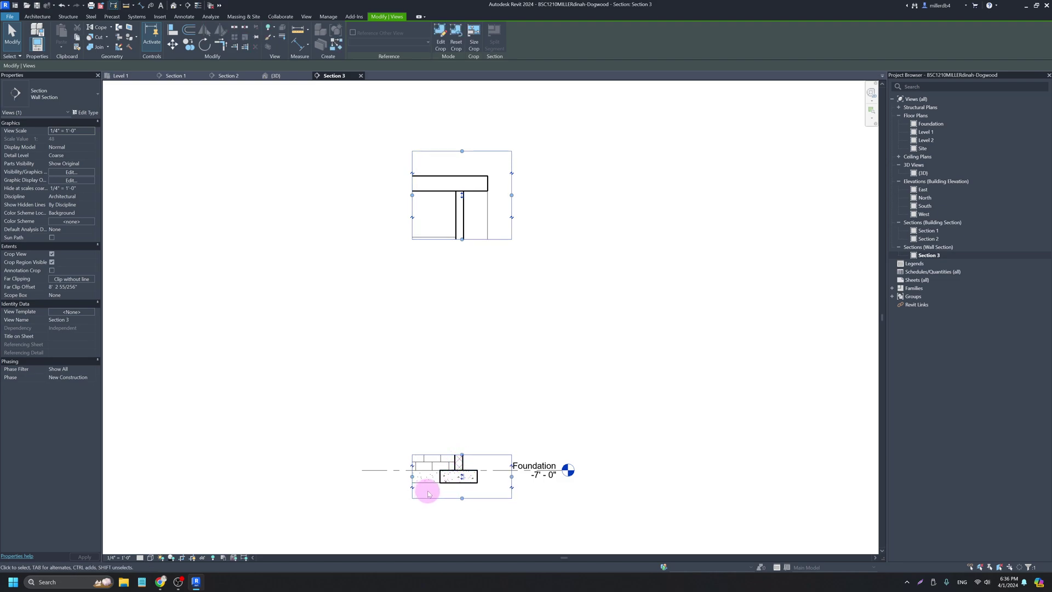
drag(462, 239, 465, 420)
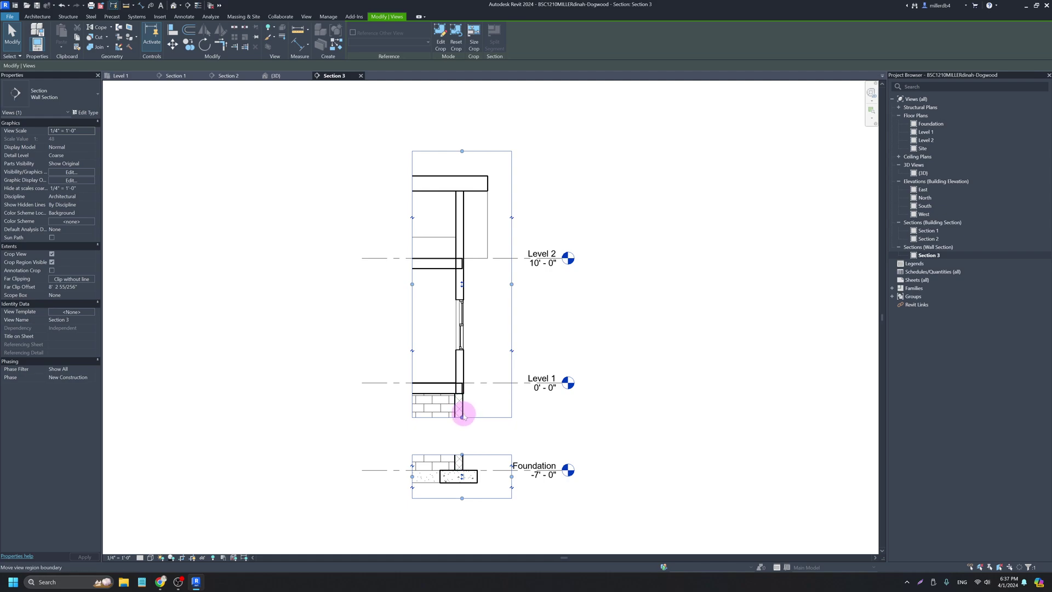
Break the upper crop region across the Level 1 window, shift the pieces toward the footing and extend the top one to the window head.
click(510, 352)
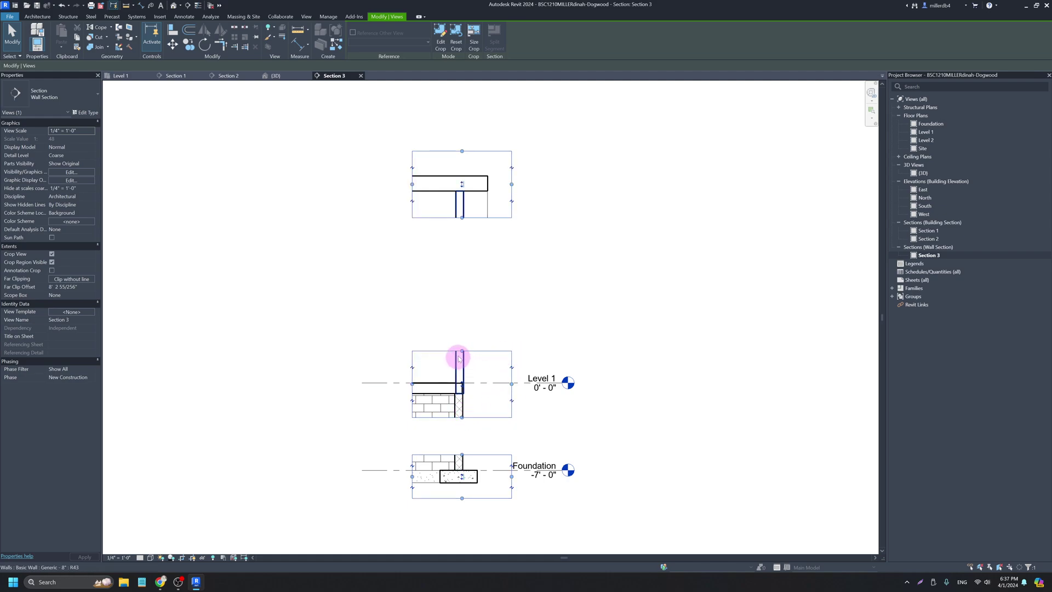
drag(462, 353, 462, 345)
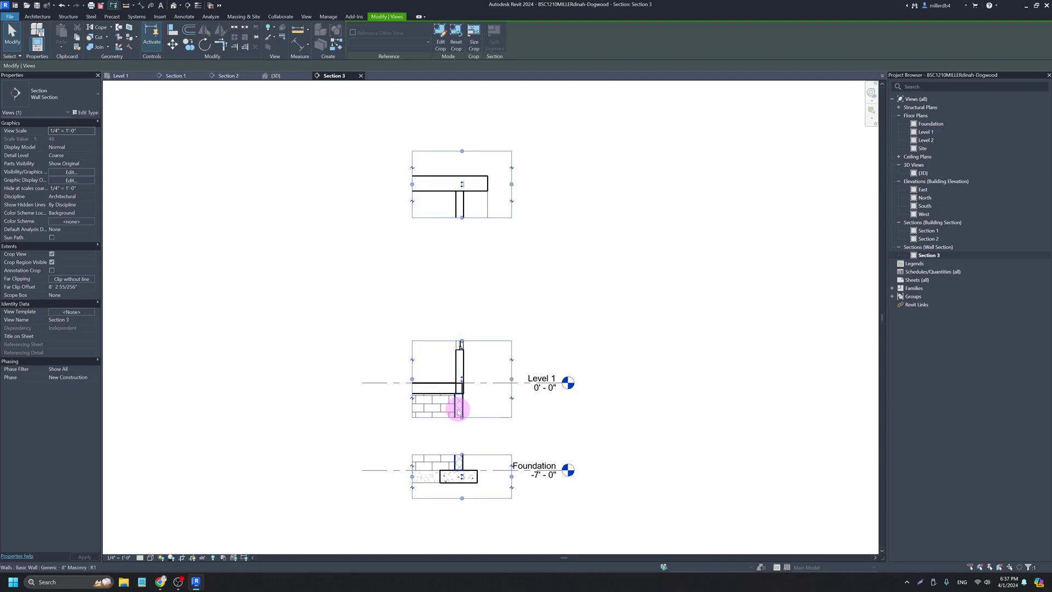
mouse_move(462, 417)
mouse_down()
mouse_move(462, 373)
mouse_move(465, 418)
mouse_up()
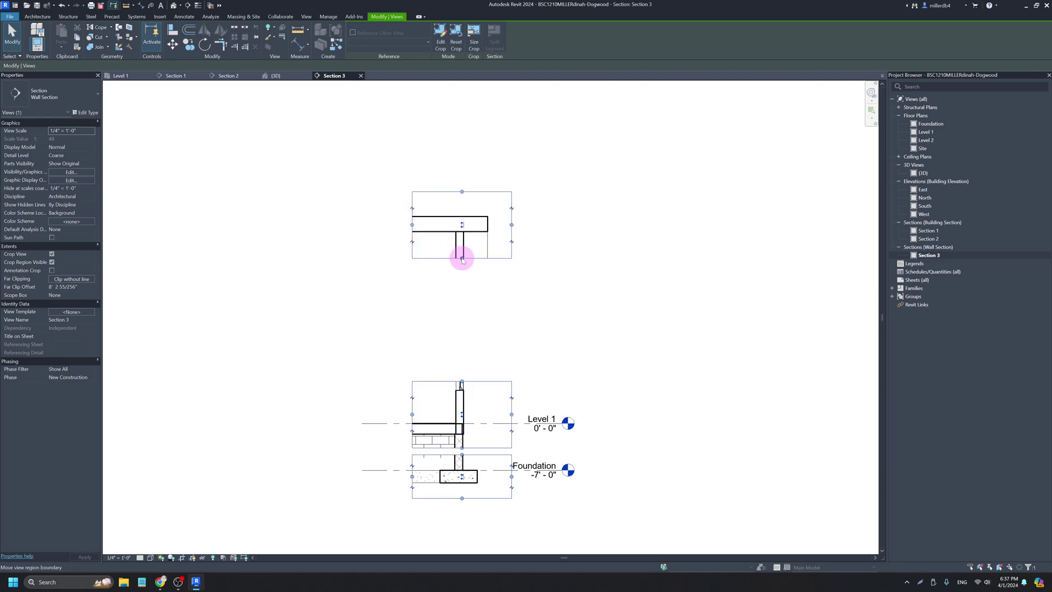
drag(462, 258, 463, 349)
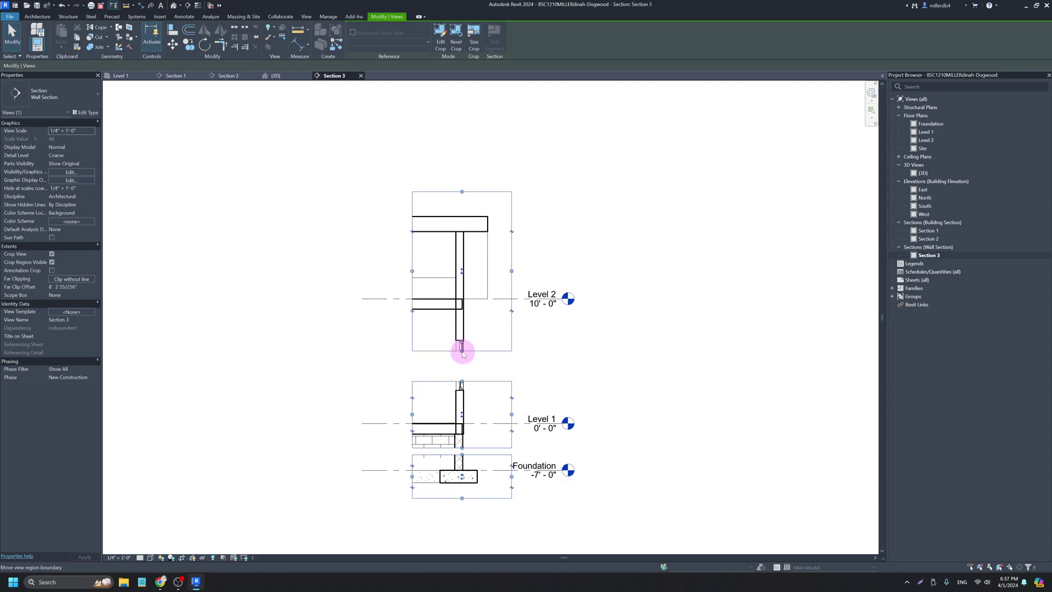
Break the top crop region between the roof and Level 2, resizing and stacking the pieces with narrow gaps between them.
click(513, 234)
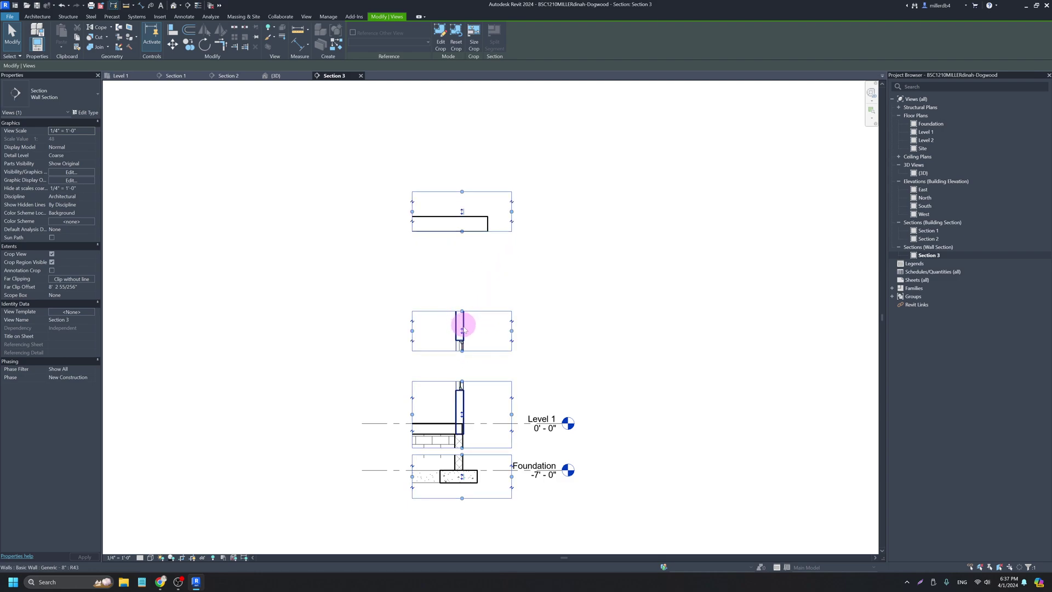
drag(462, 314, 463, 348)
click(464, 349)
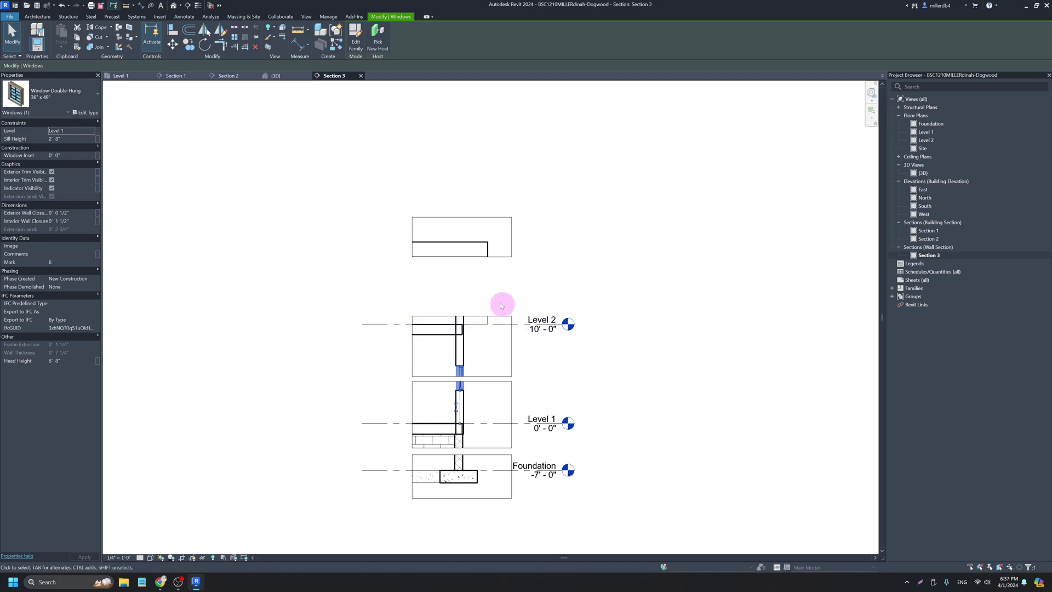
click(487, 261)
drag(461, 255, 459, 279)
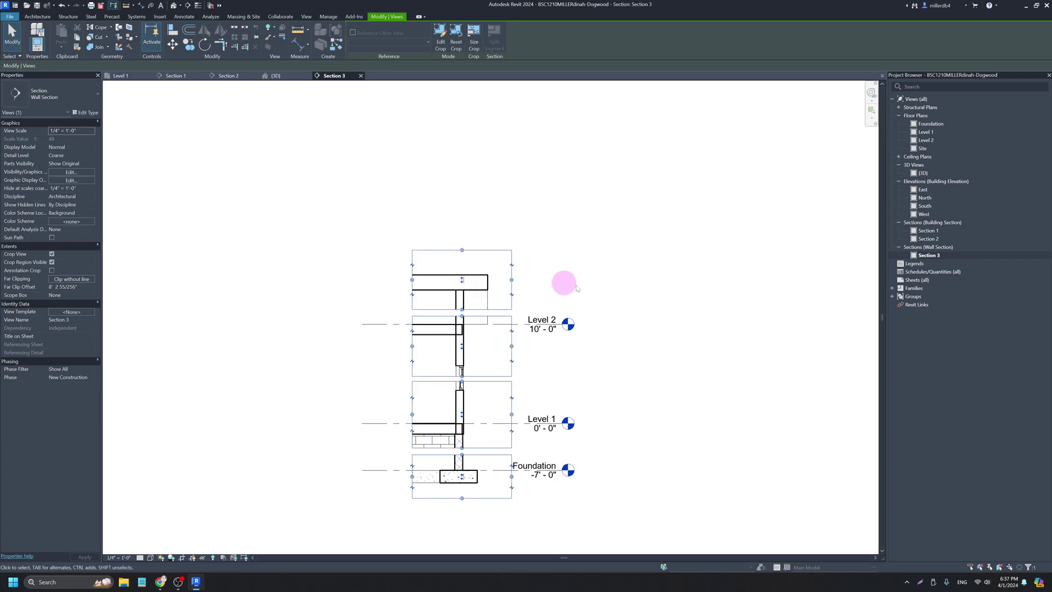
click(617, 370)
Join the footing to the foundation wall, and the Level 1 floor to the exterior wall.
scroll(475, 395, up, 3)
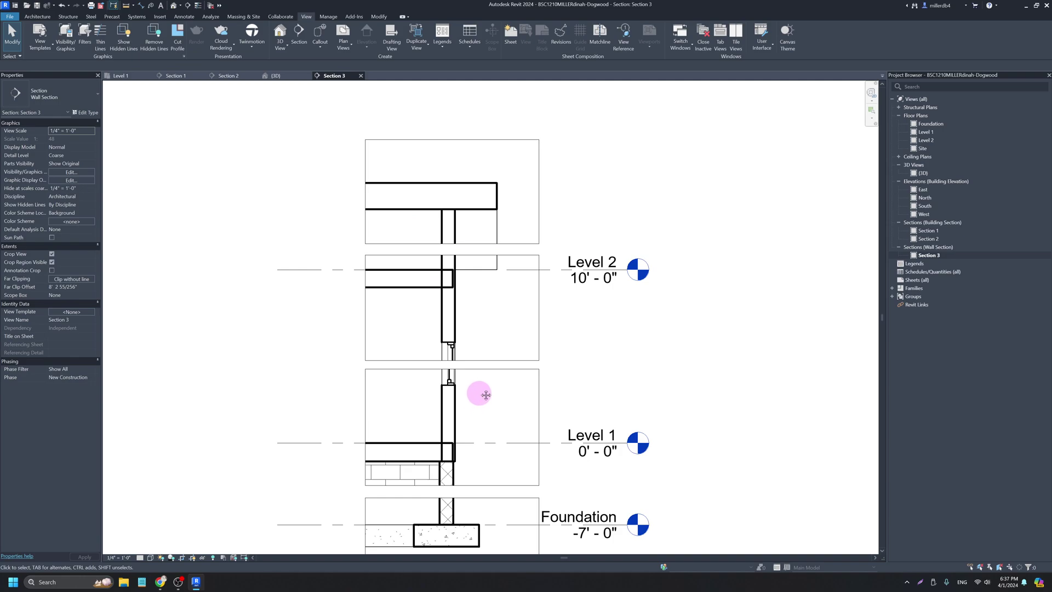
middle_drag(479, 395, 487, 345)
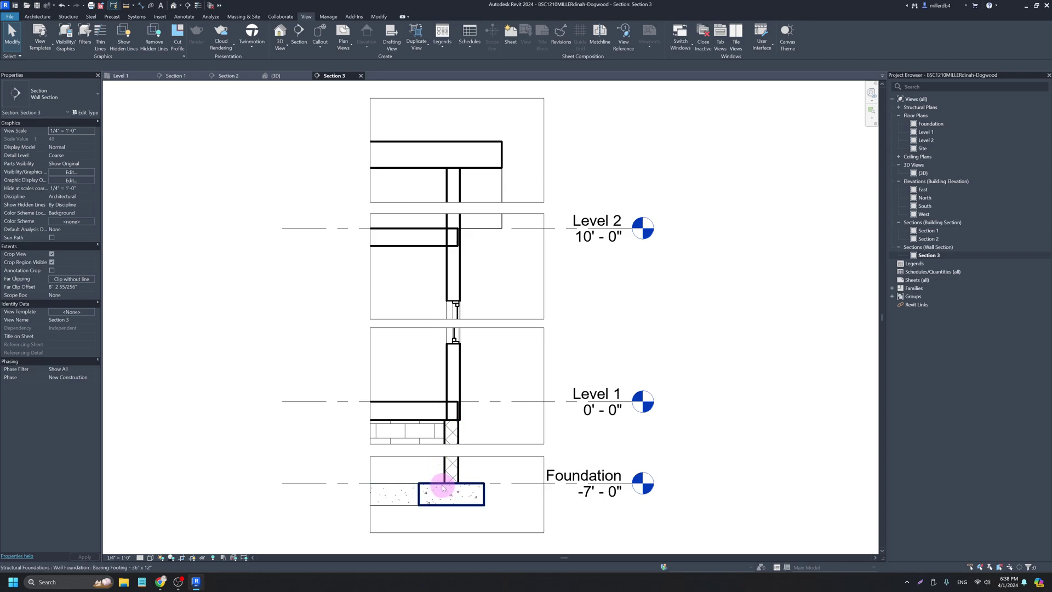
key(j)
key(g)
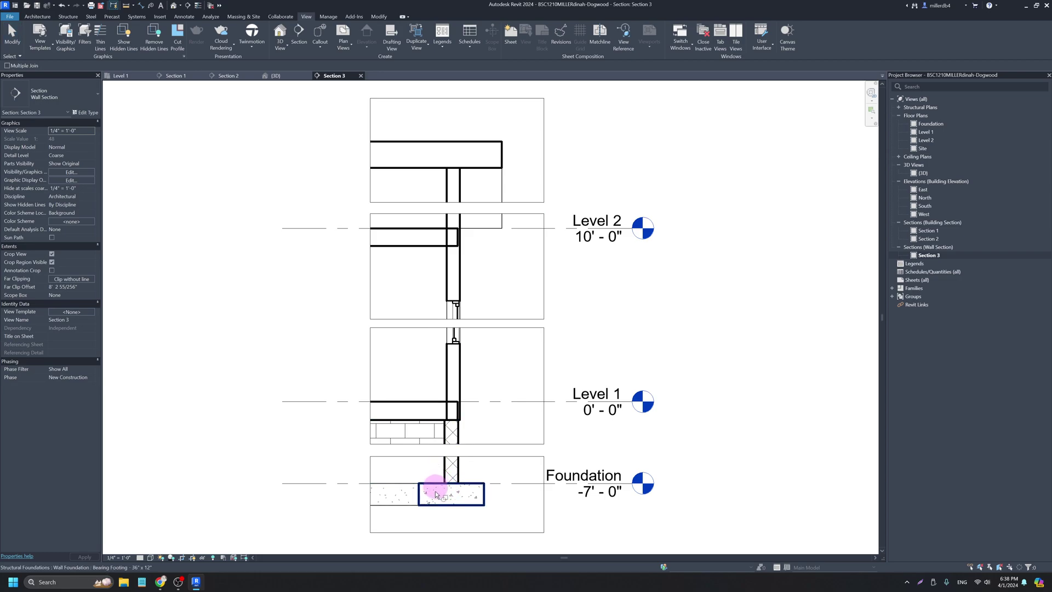
click(442, 498)
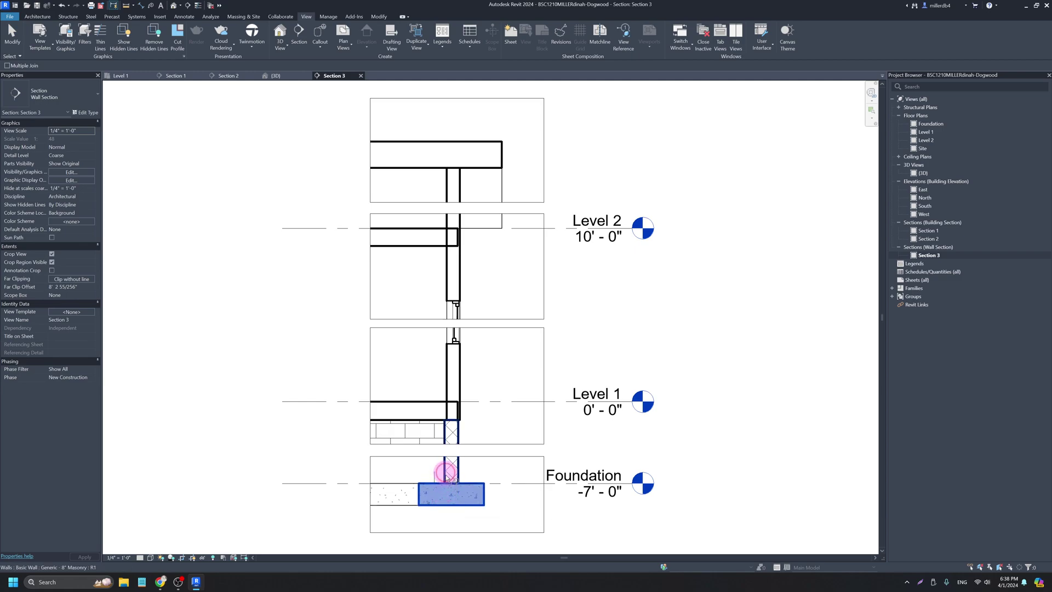
click(446, 499)
click(457, 434)
click(443, 417)
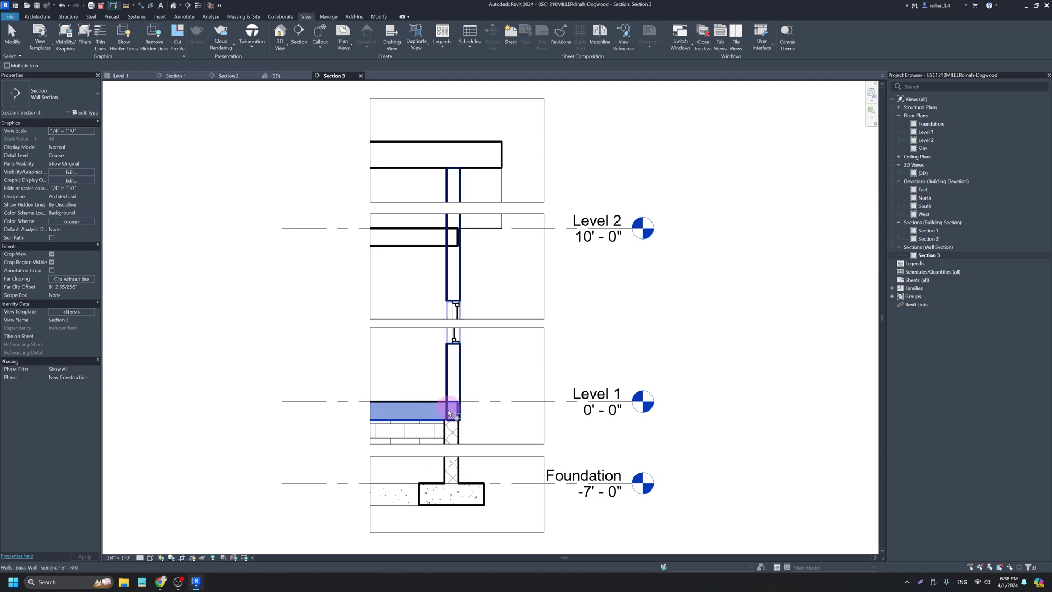
click(449, 412)
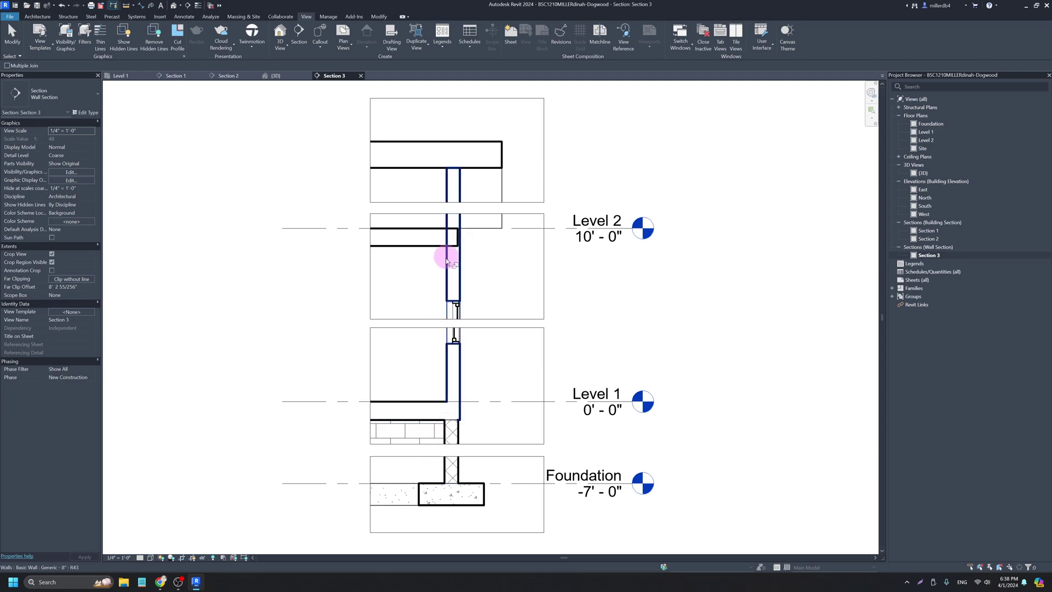
Join the exterior wall to the Level 2 ceiling assembly and to the roof.
click(442, 241)
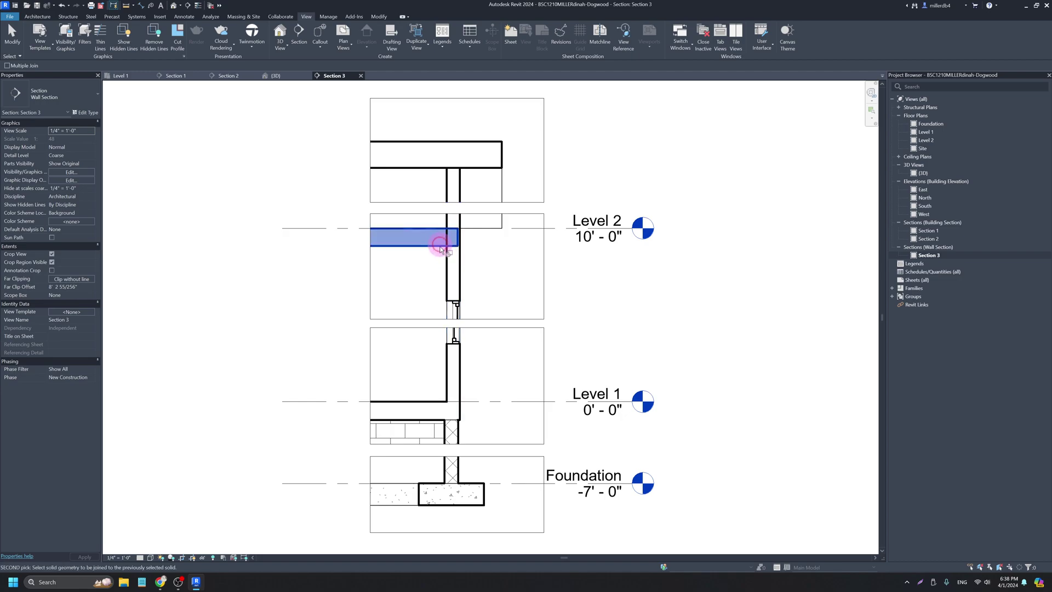
click(448, 249)
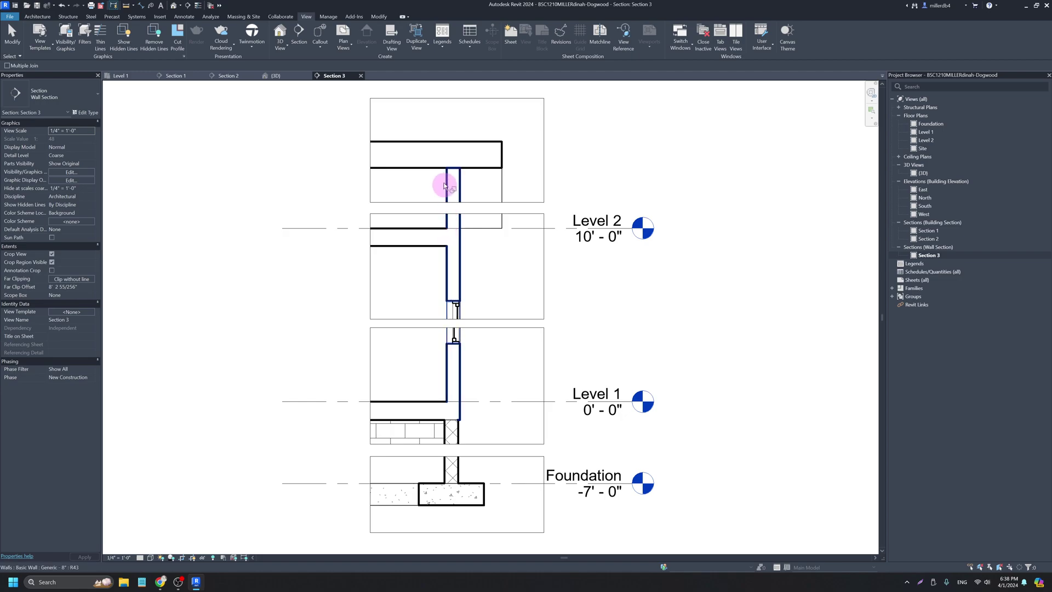
click(448, 177)
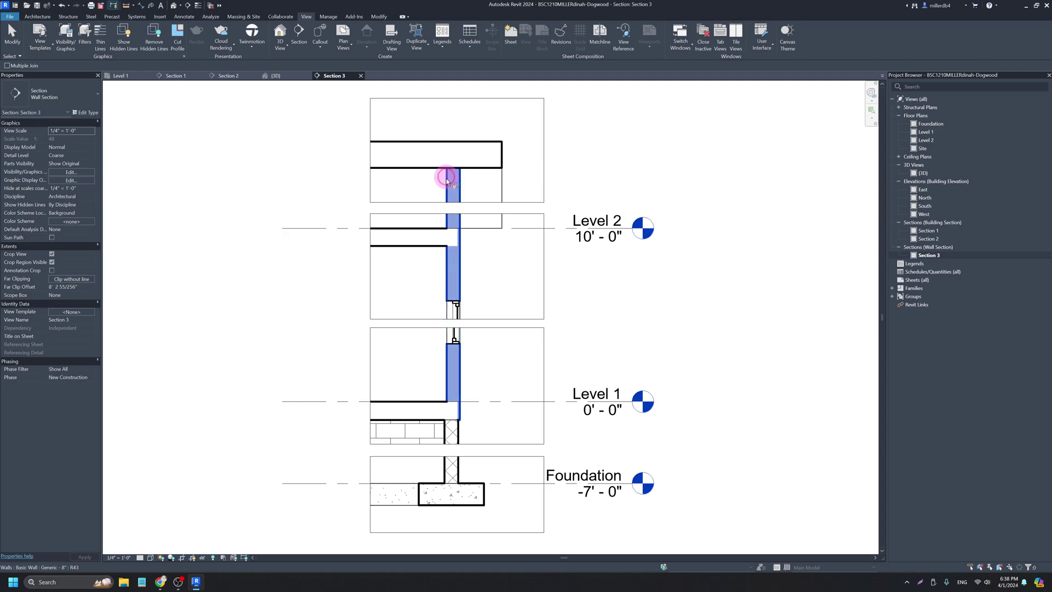
click(436, 172)
click(458, 177)
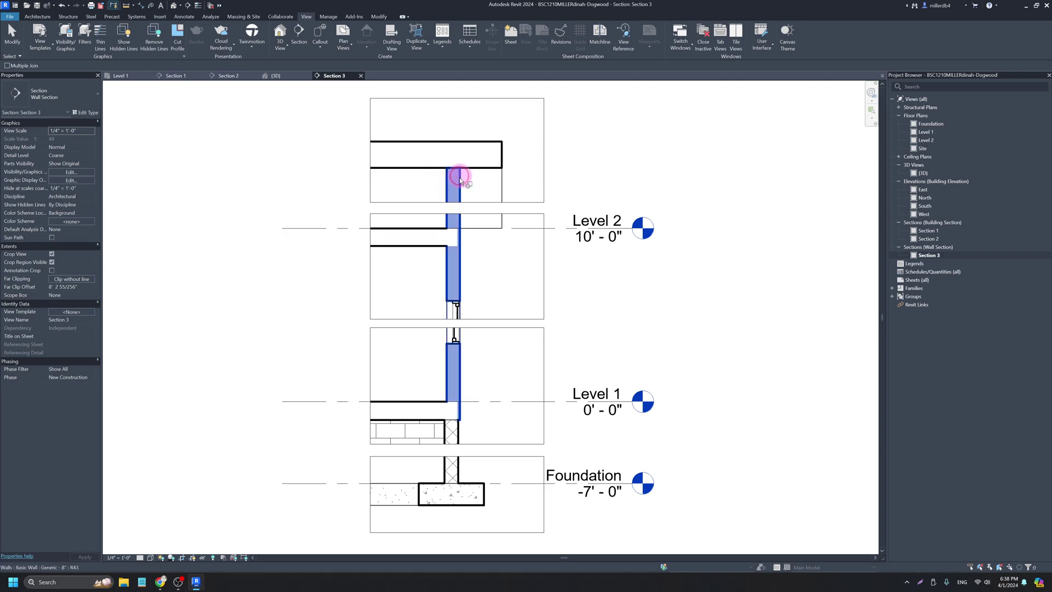
click(467, 172)
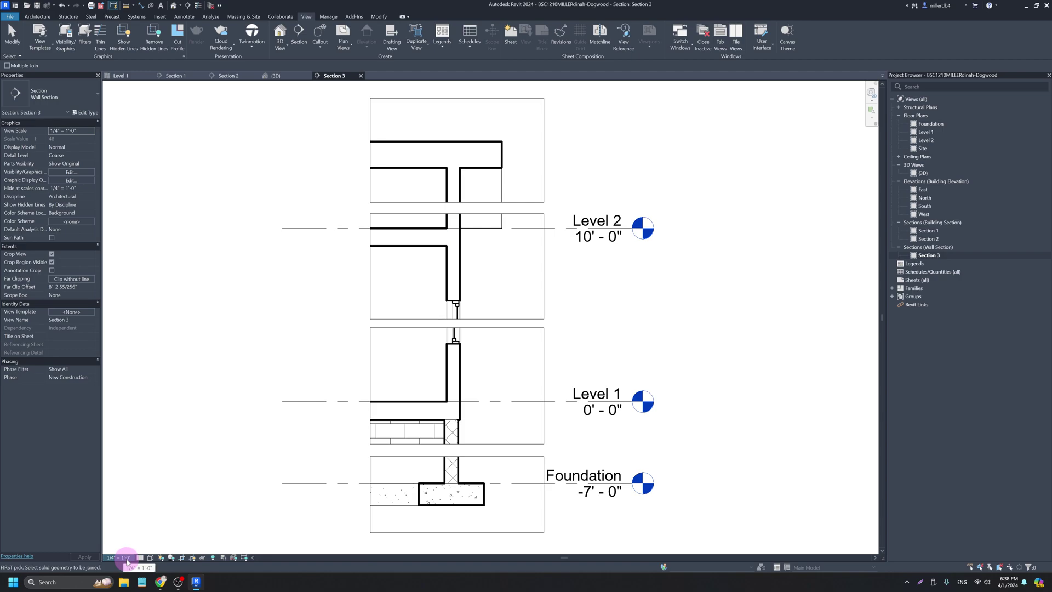
Set the wall section's view scale to 1/2" = 1'-0" and its detail level to Fine.
click(127, 558)
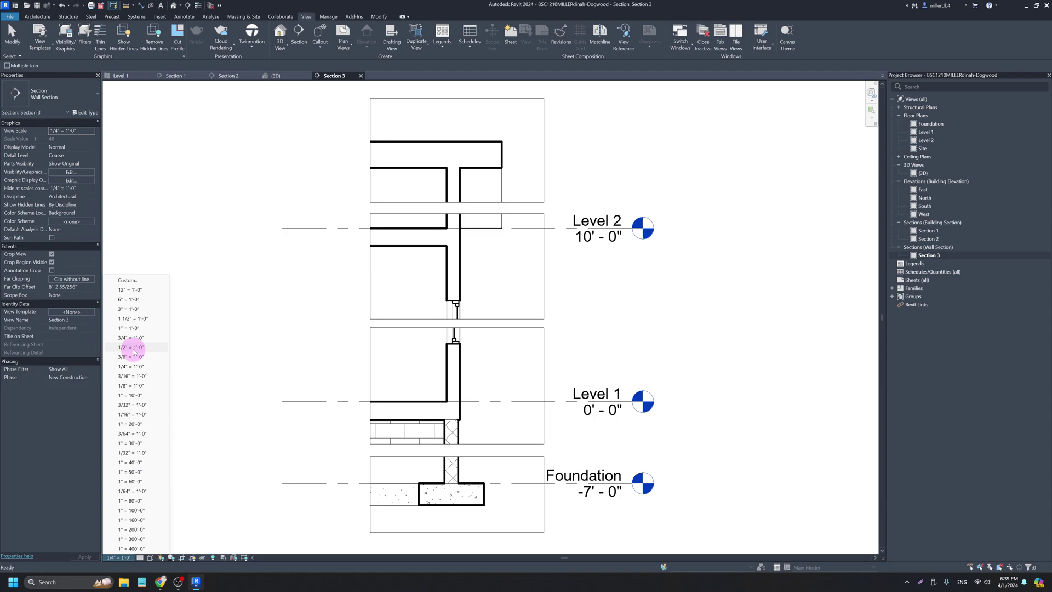
click(132, 347)
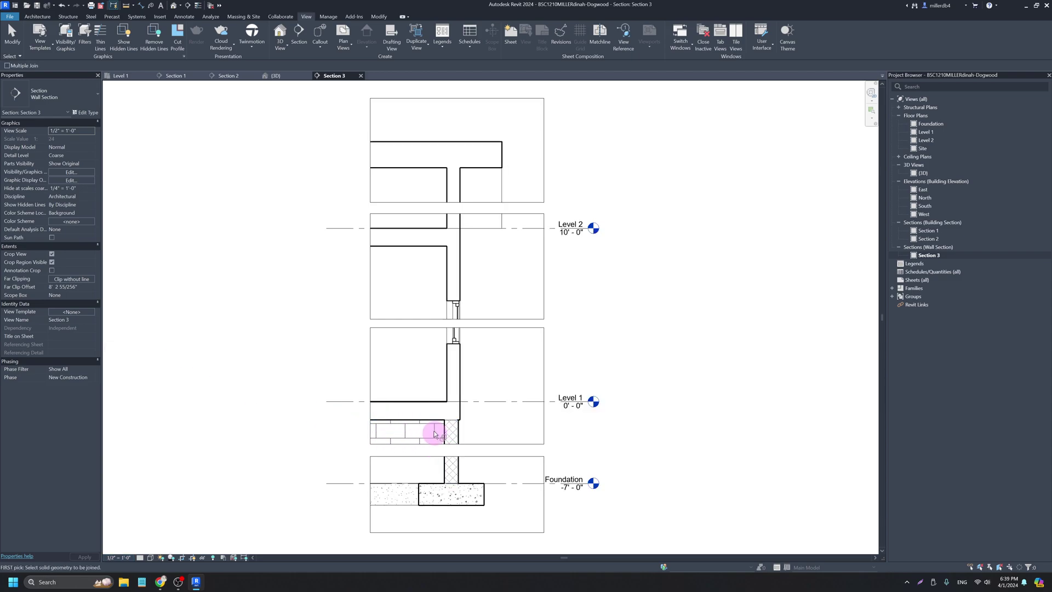
key(j)
key(g)
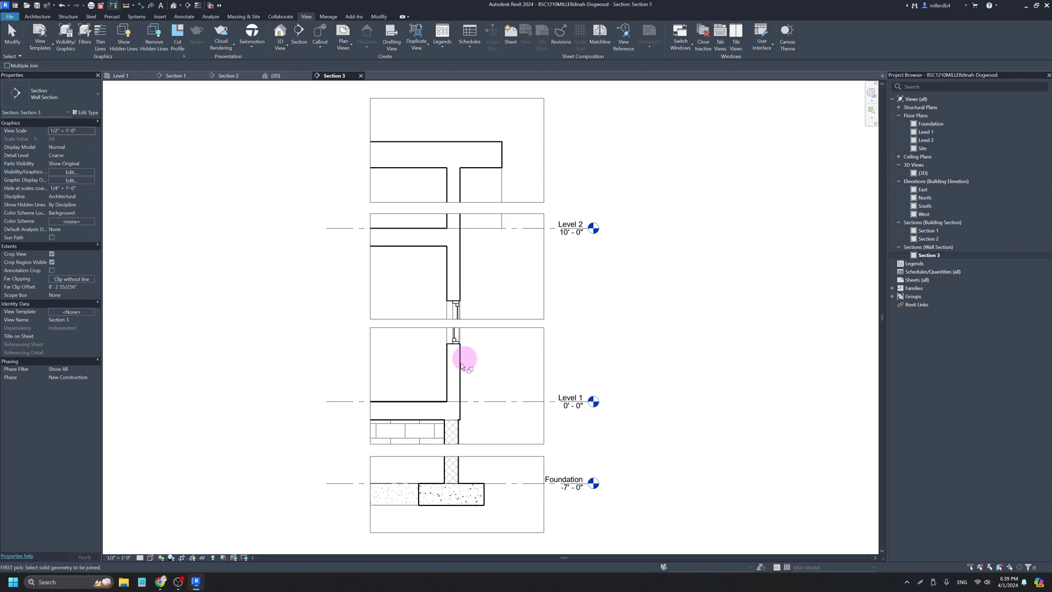
click(140, 559)
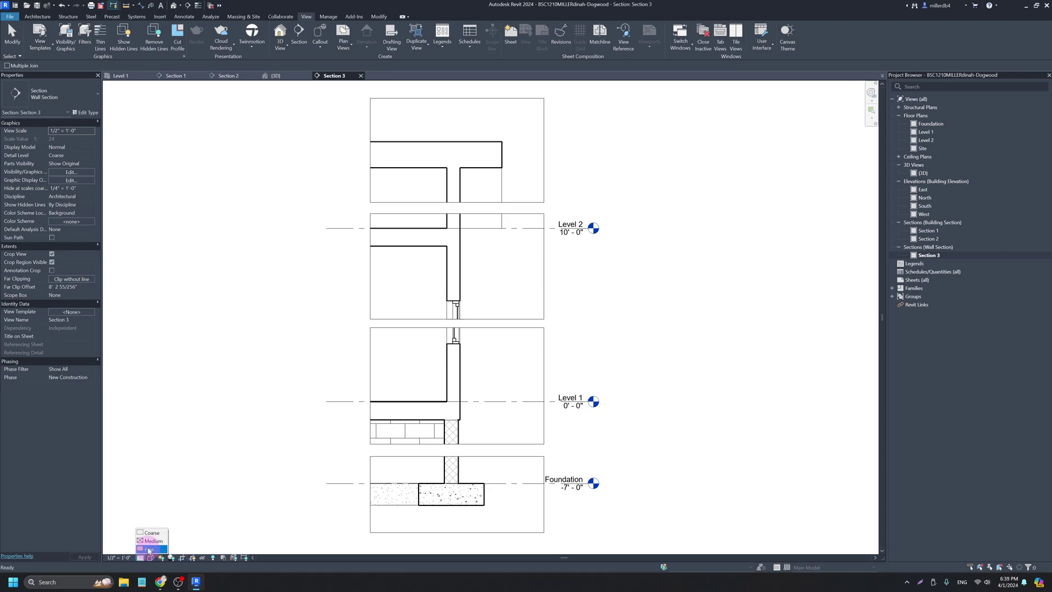
click(149, 550)
Join the Level 1 joist floor to the thin floor finish above it at the exterior wall.
scroll(447, 404, up, 4)
scroll(447, 406, up, 5)
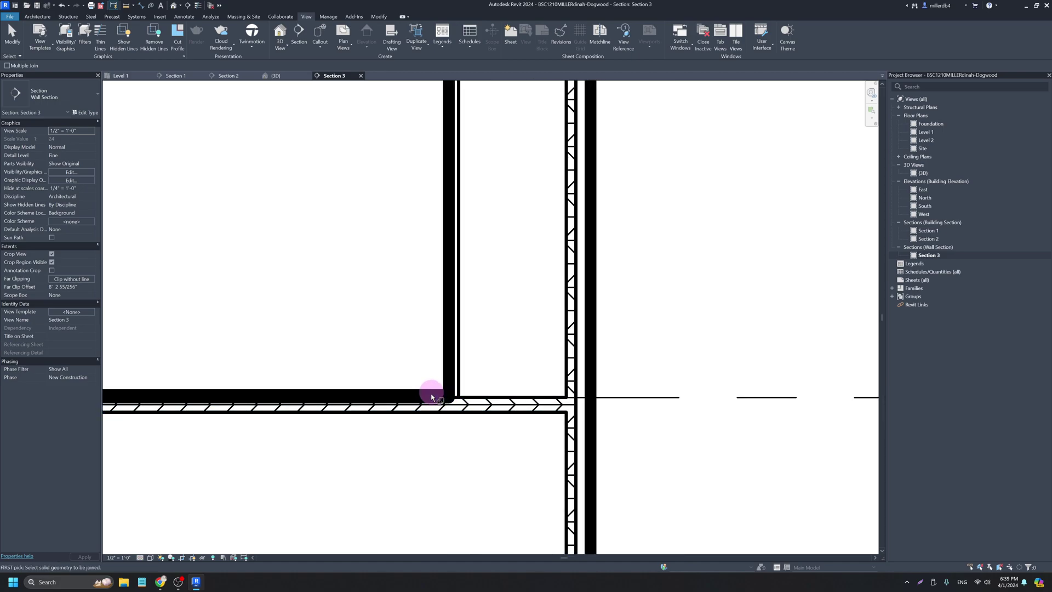
click(426, 412)
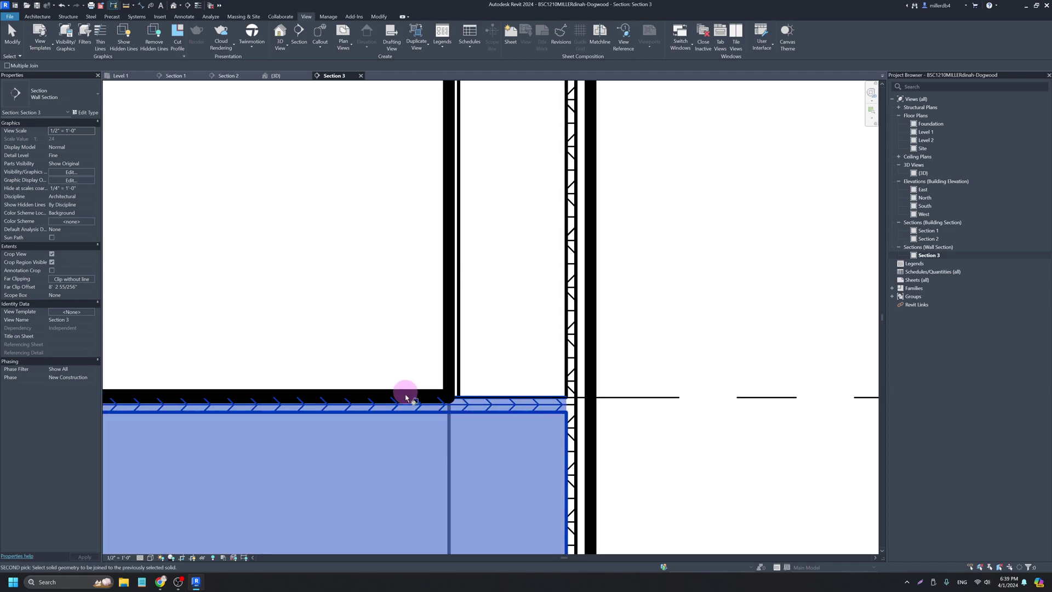
click(406, 400)
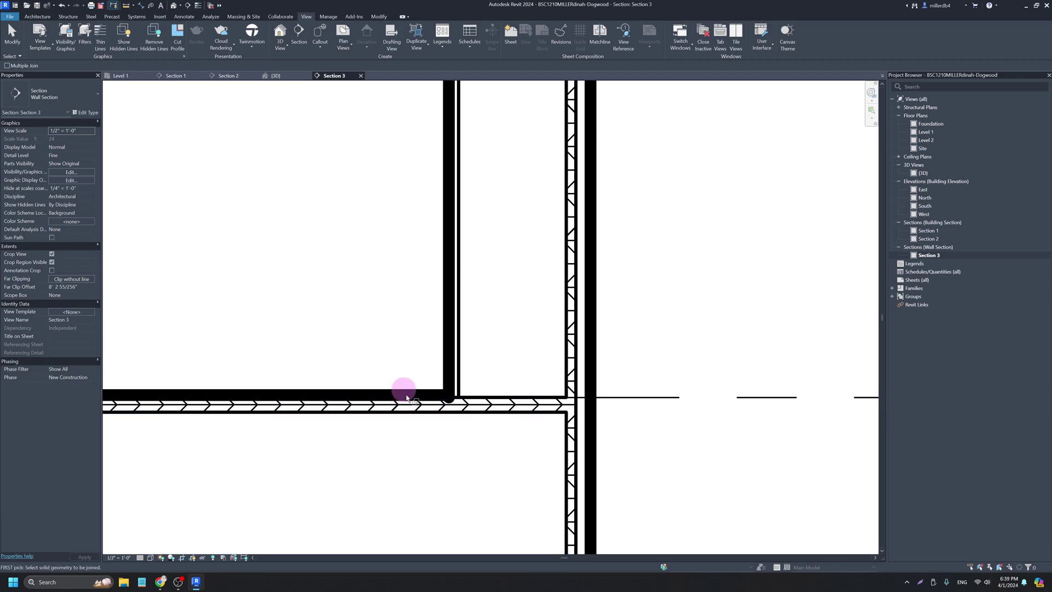
Turn on Thin Lines and inspect the joined layers where the Level 1 floor meets the exterior wall.
scroll(397, 403, down, 3)
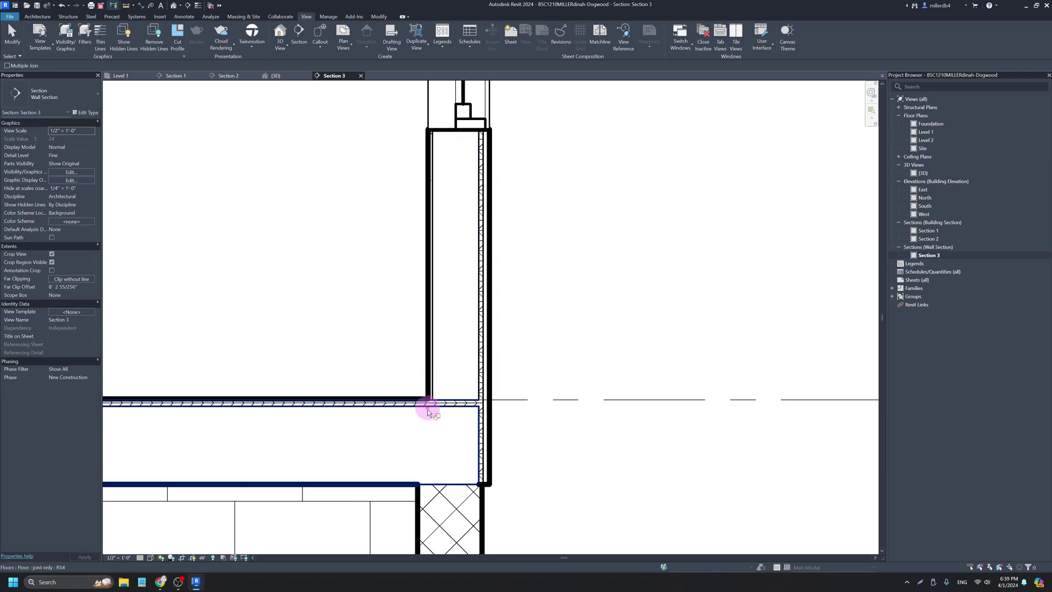
key(t)
key(l)
scroll(430, 408, up, 4)
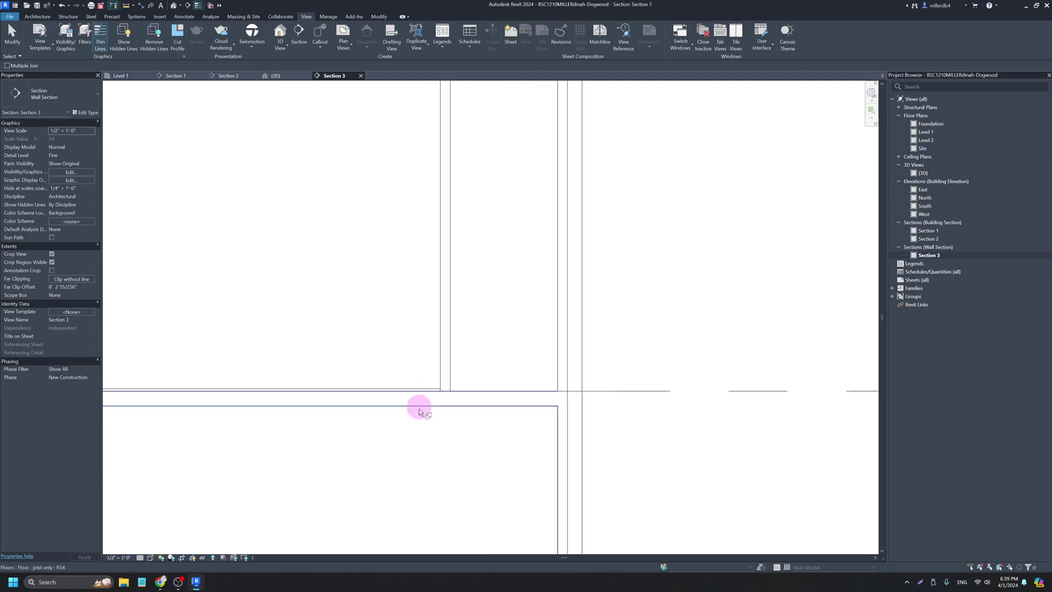
scroll(433, 384, down, 5)
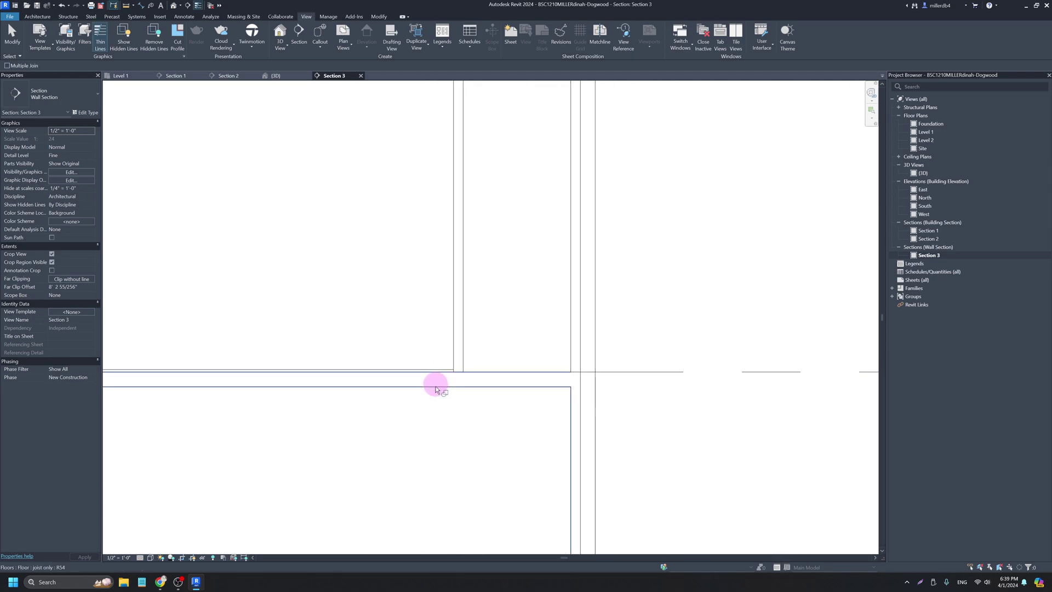
scroll(432, 398, down, 5)
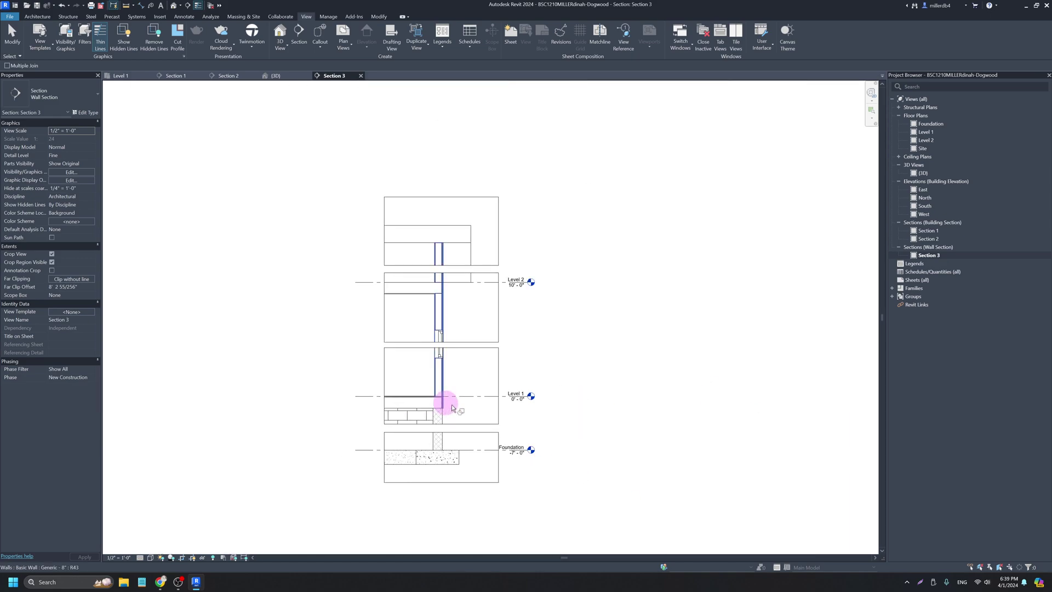
Turn off Thin Lines and end the Join command, then review the wall section with its true line weights.
key(t)
key(l)
scroll(470, 398, up, 3)
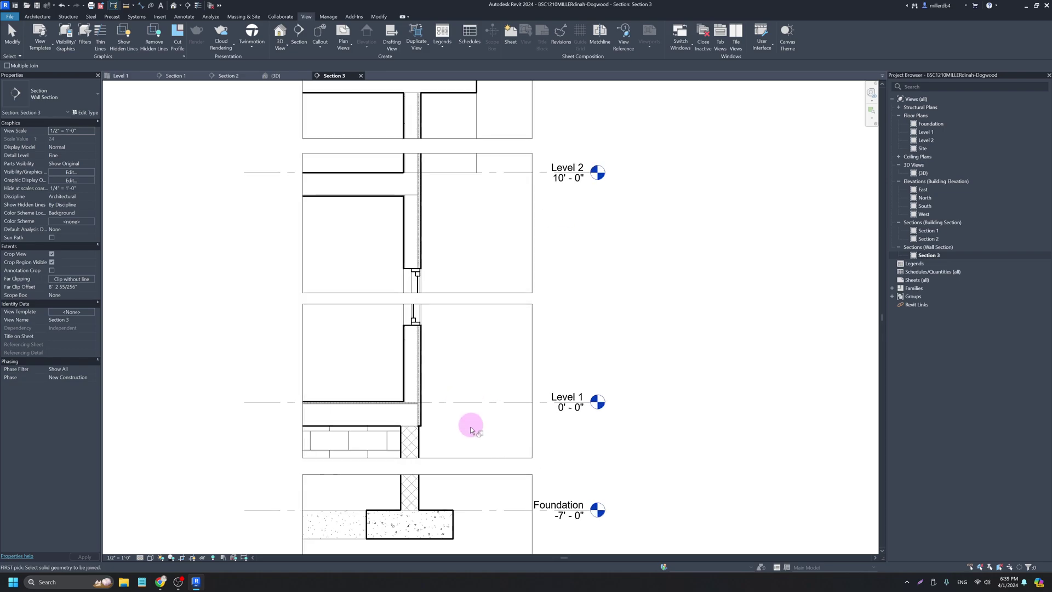
middle_drag(439, 307, 465, 358)
scroll(459, 357, up, 1)
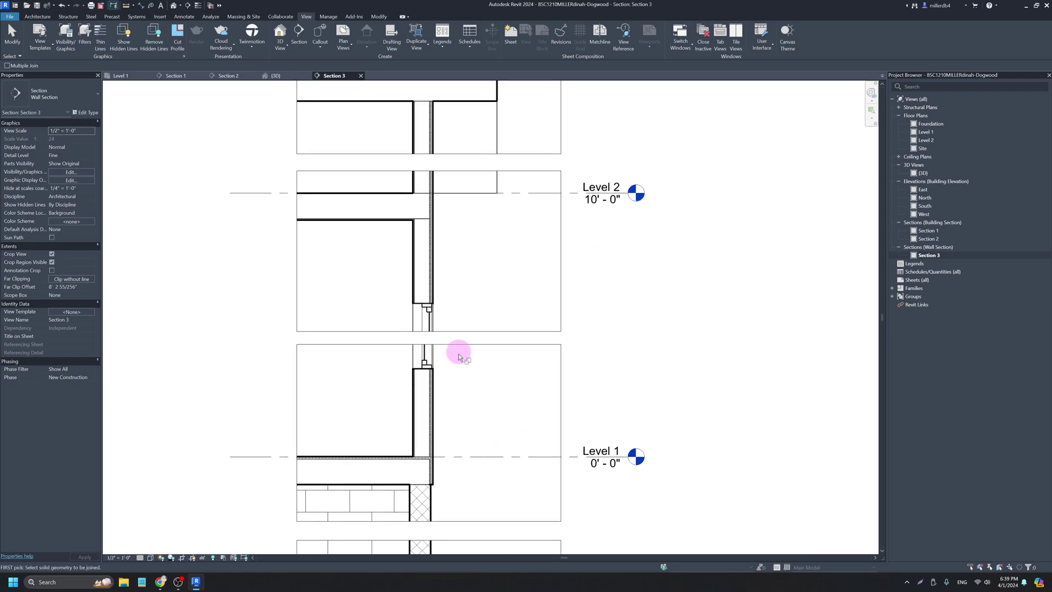
key(Escape)
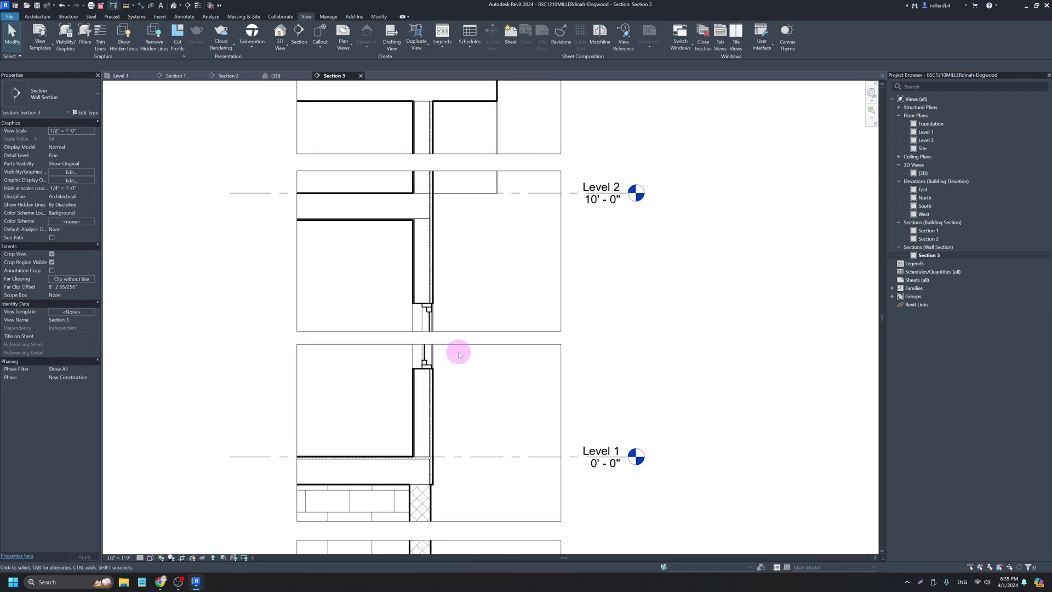
scroll(459, 354, down, 2)
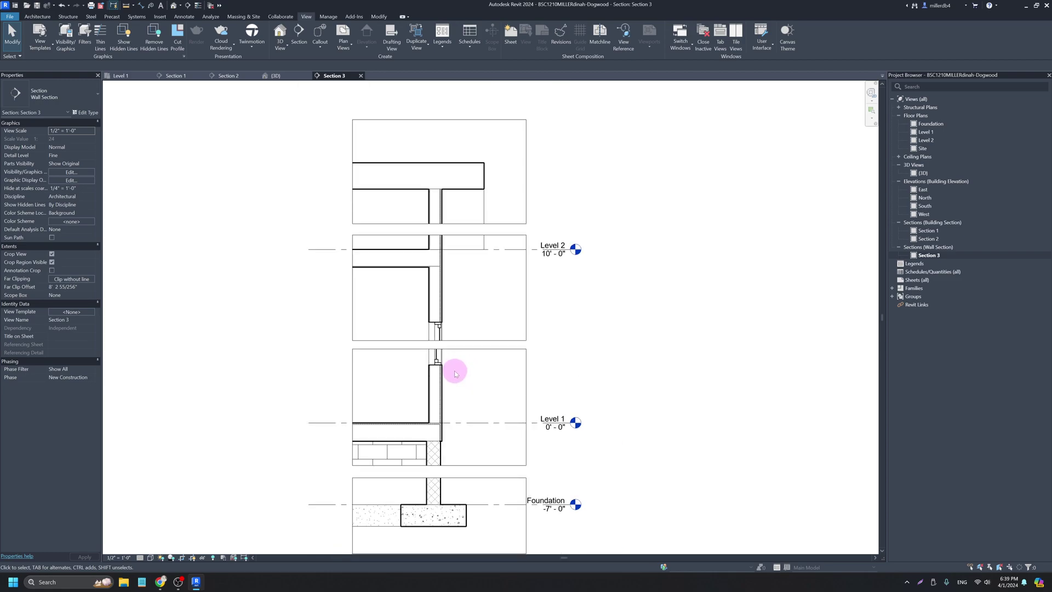
scroll(427, 432, up, 2)
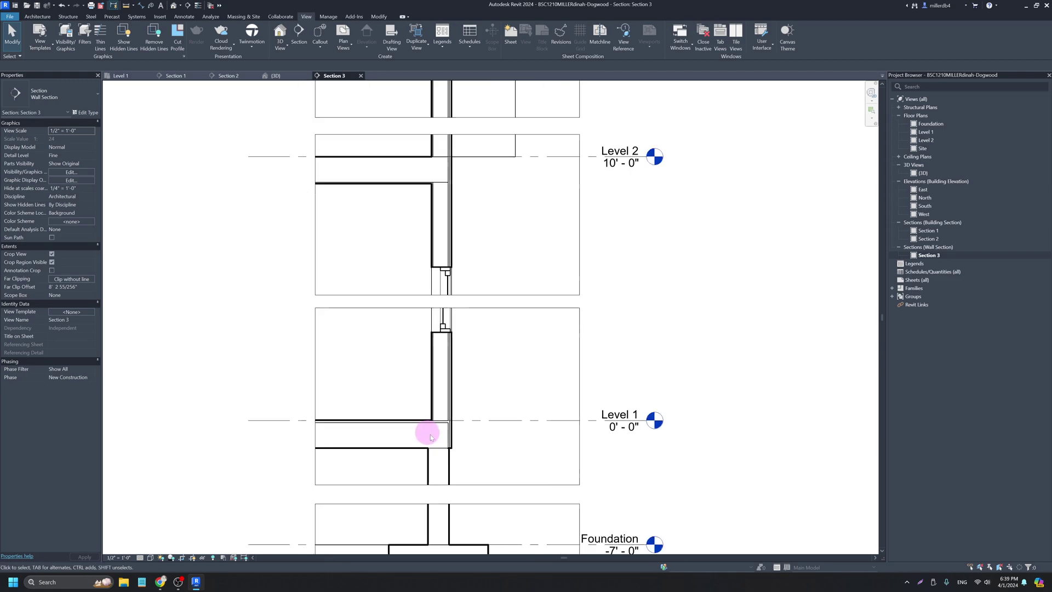
middle_drag(455, 507, 442, 472)
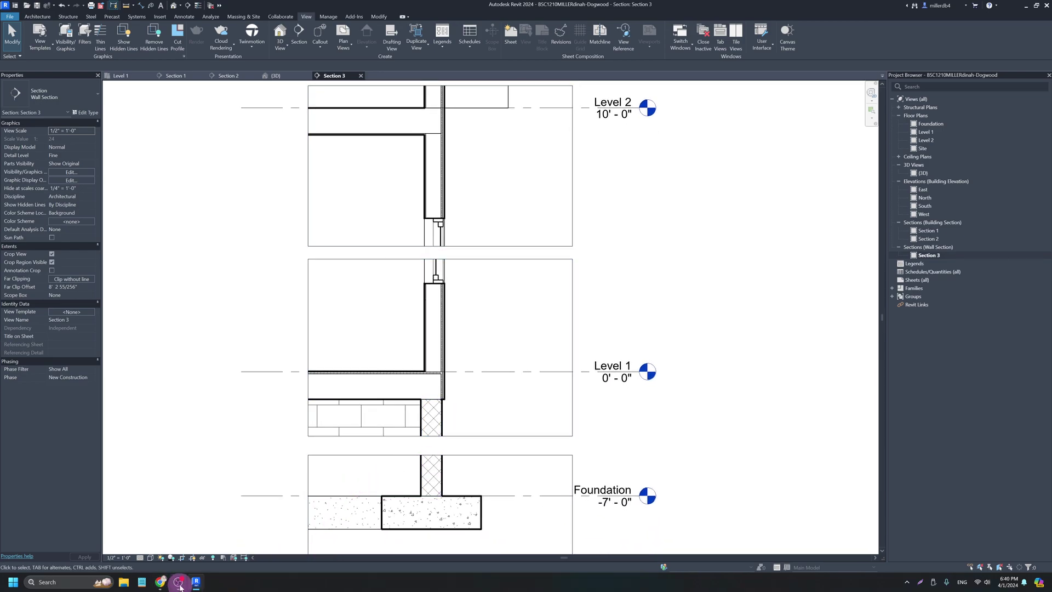
Switch to Chrome, examine the typical wall section reference drawings across the open pages and image results, and return to Revit.
click(160, 581)
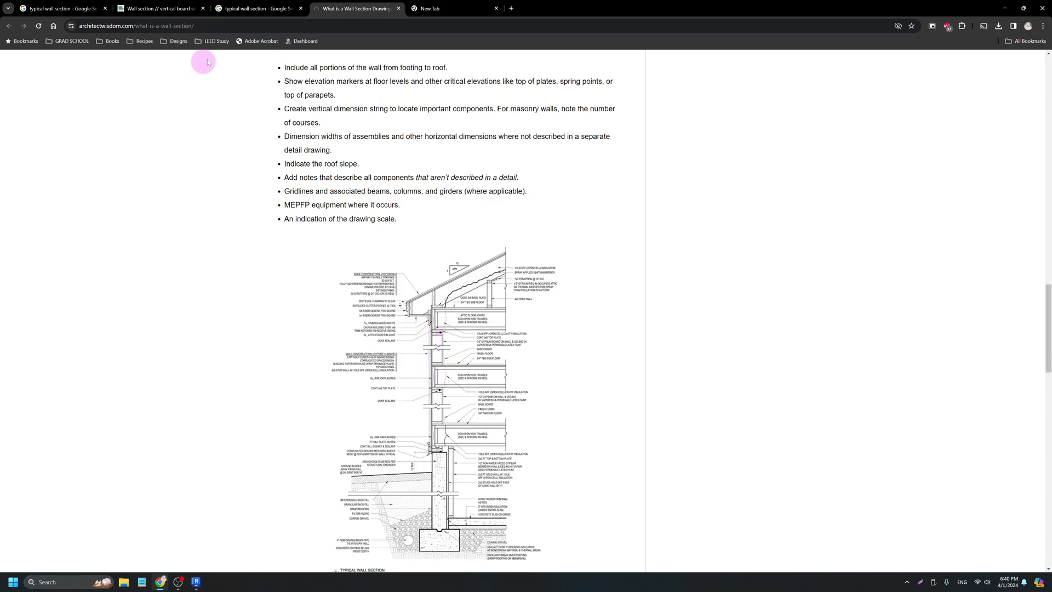
click(248, 9)
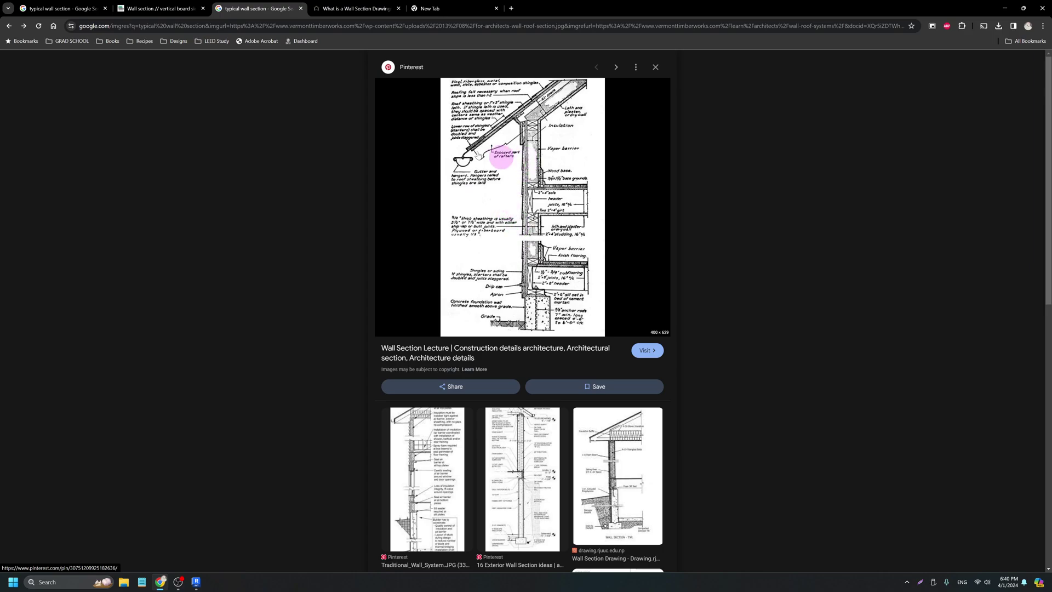
click(151, 11)
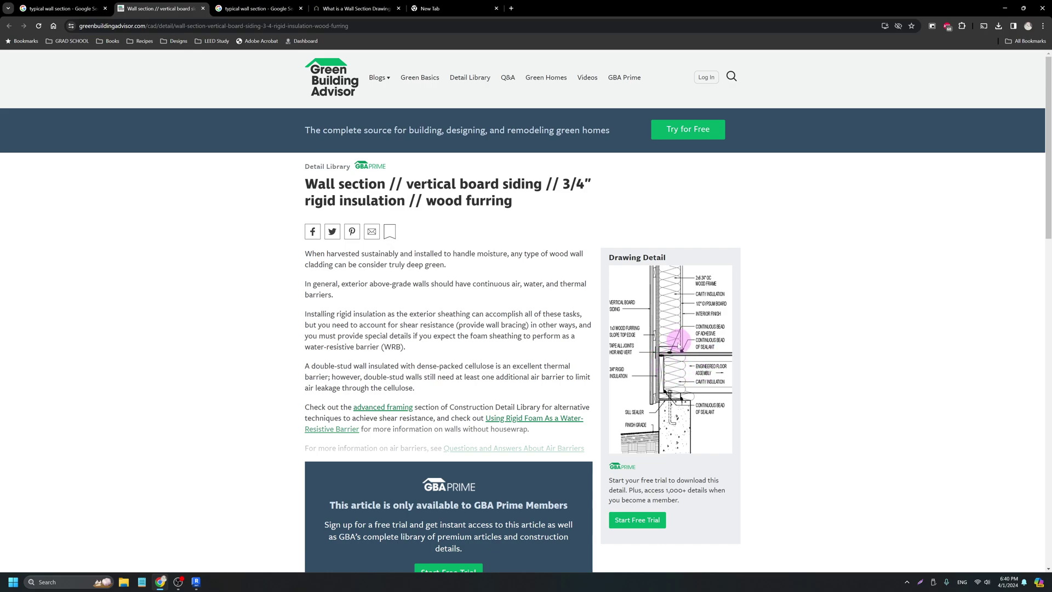
click(65, 8)
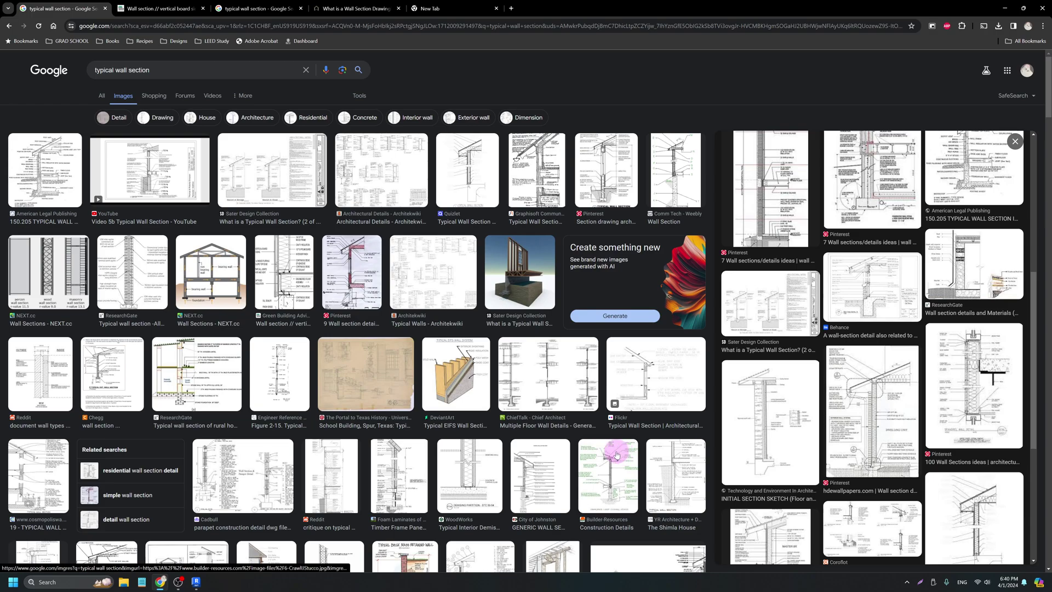
scroll(616, 454, down, 5)
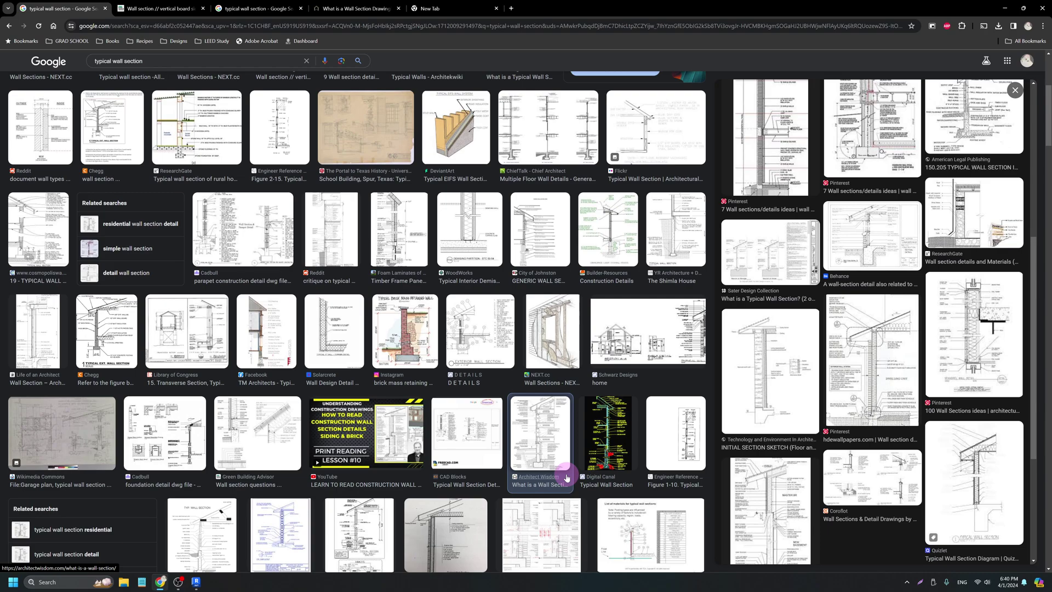
click(211, 581)
scroll(479, 428, down, 2)
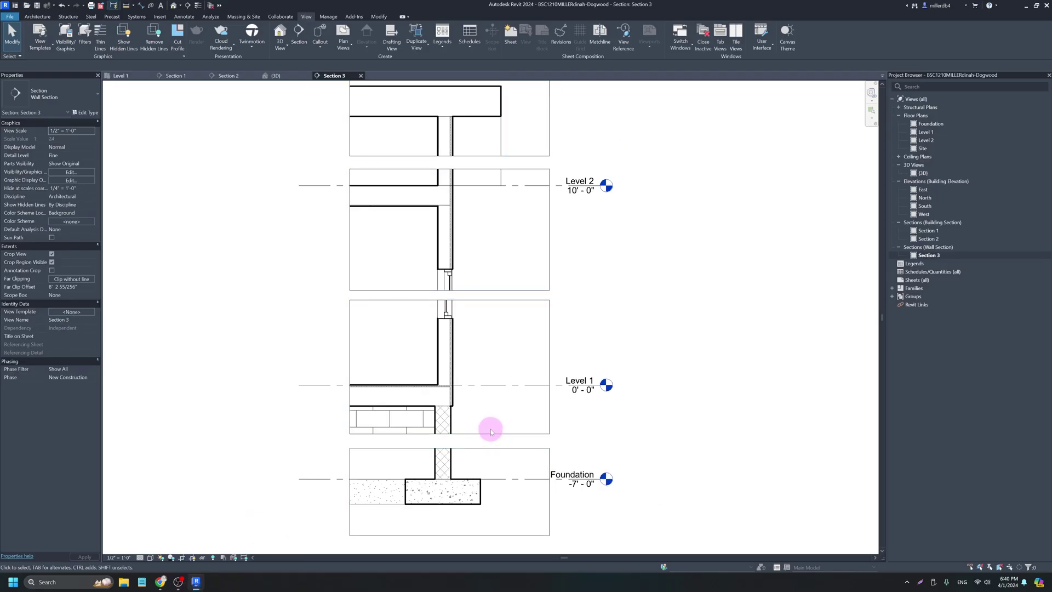
scroll(445, 418, up, 2)
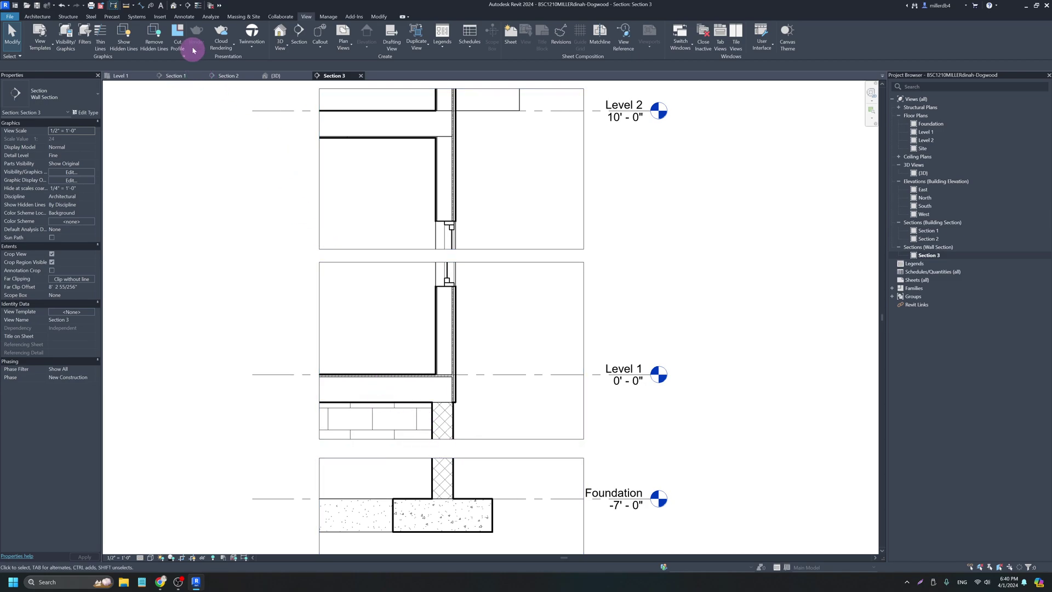
click(188, 19)
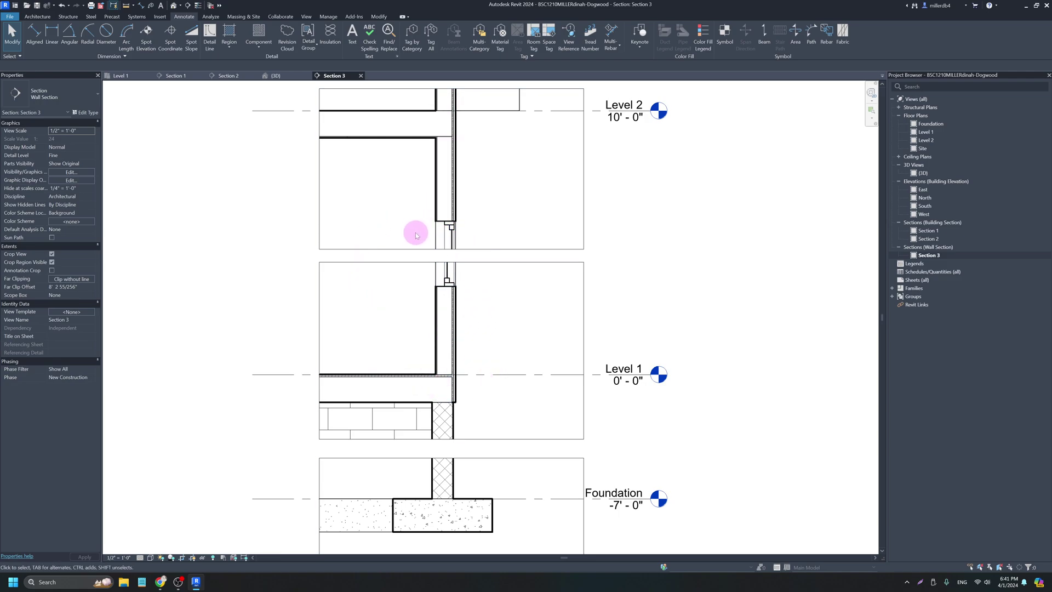
scroll(419, 235, down, 2)
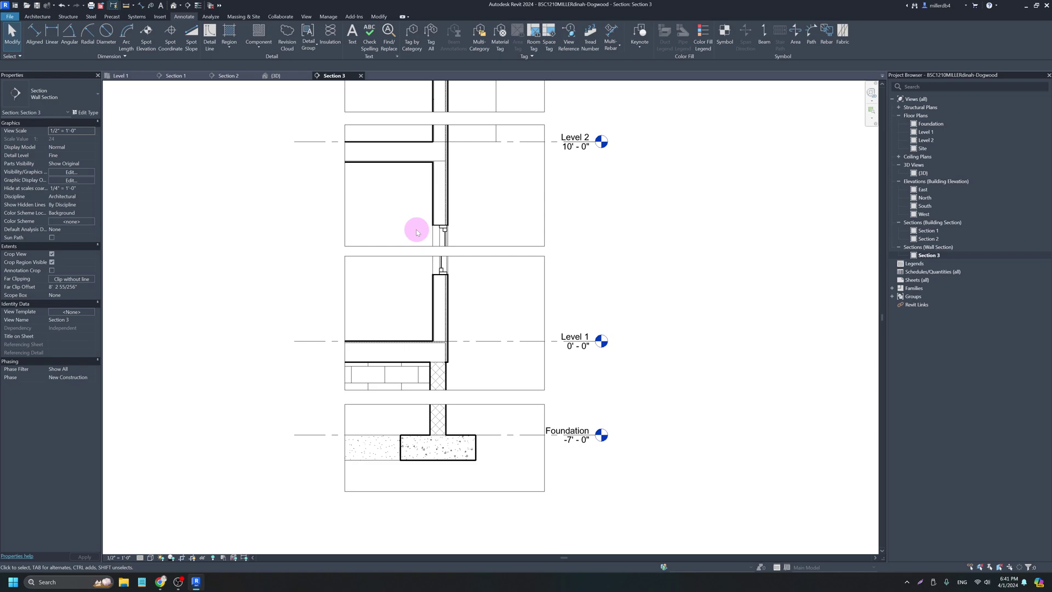
Load the Nominal Cut Lumber-Section detail item from the Autodesk family library, under Div 06-Wood and Plastic, 061100-Wood Framing.
click(162, 17)
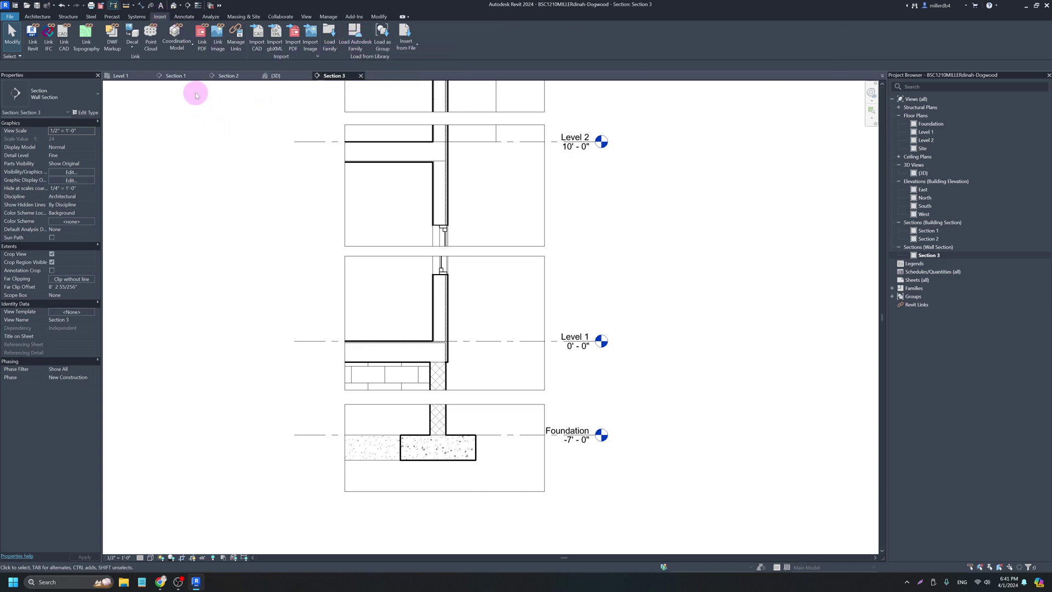
key(f)
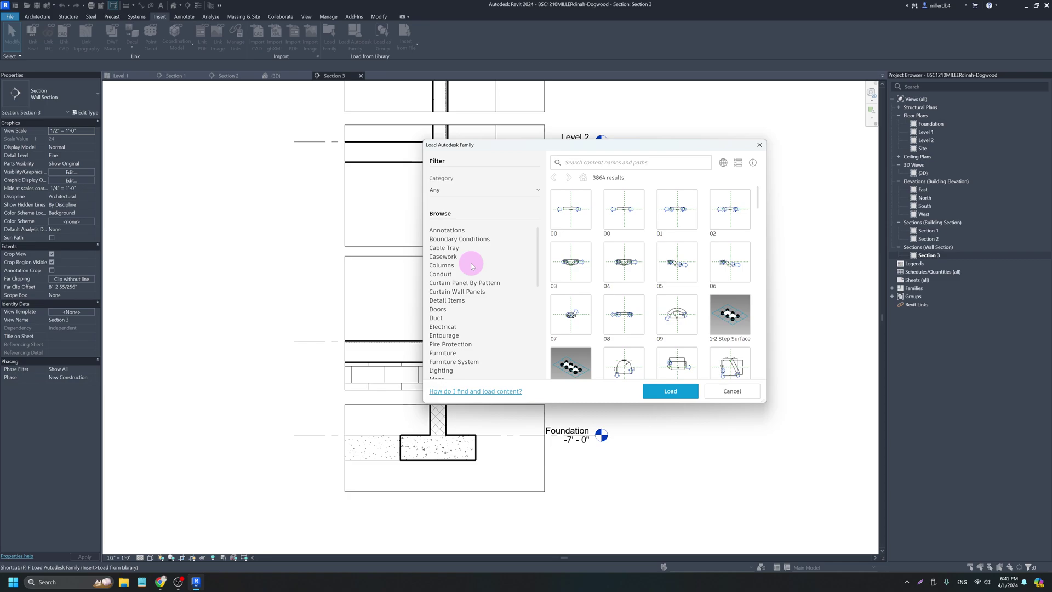
click(443, 302)
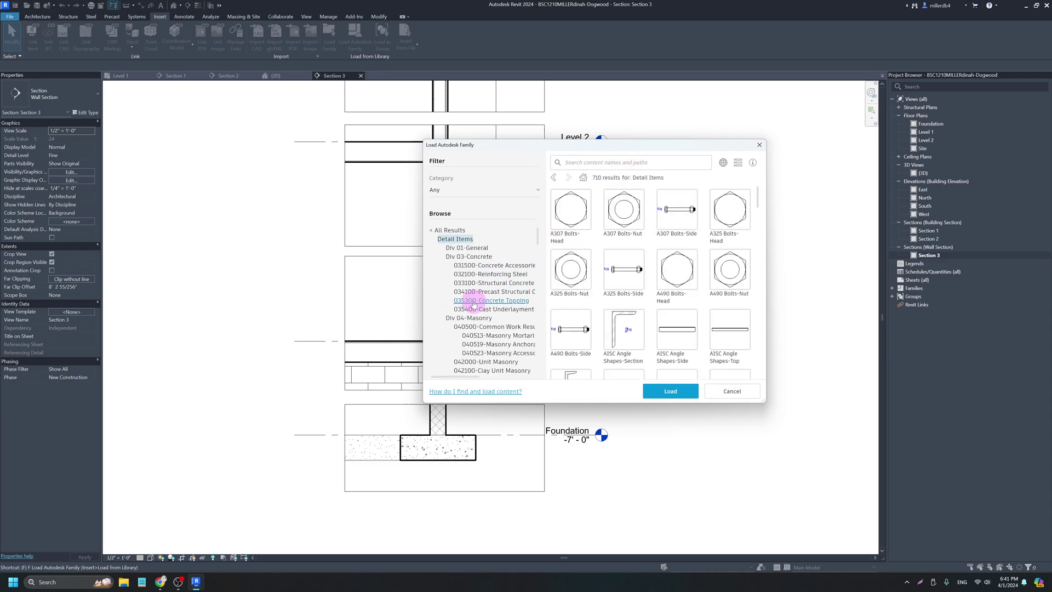
scroll(470, 302, down, 10)
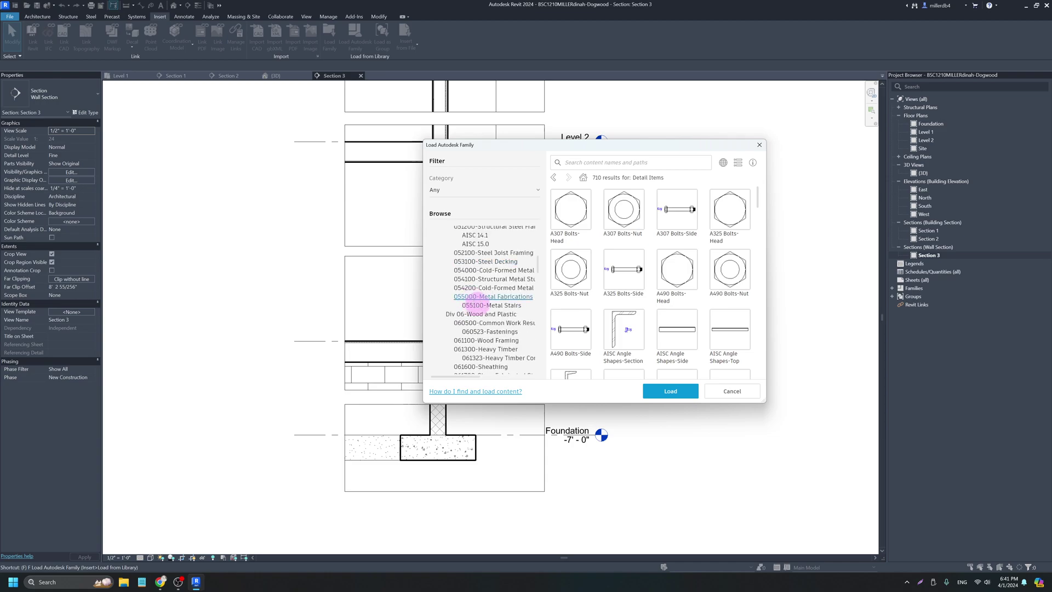
click(474, 315)
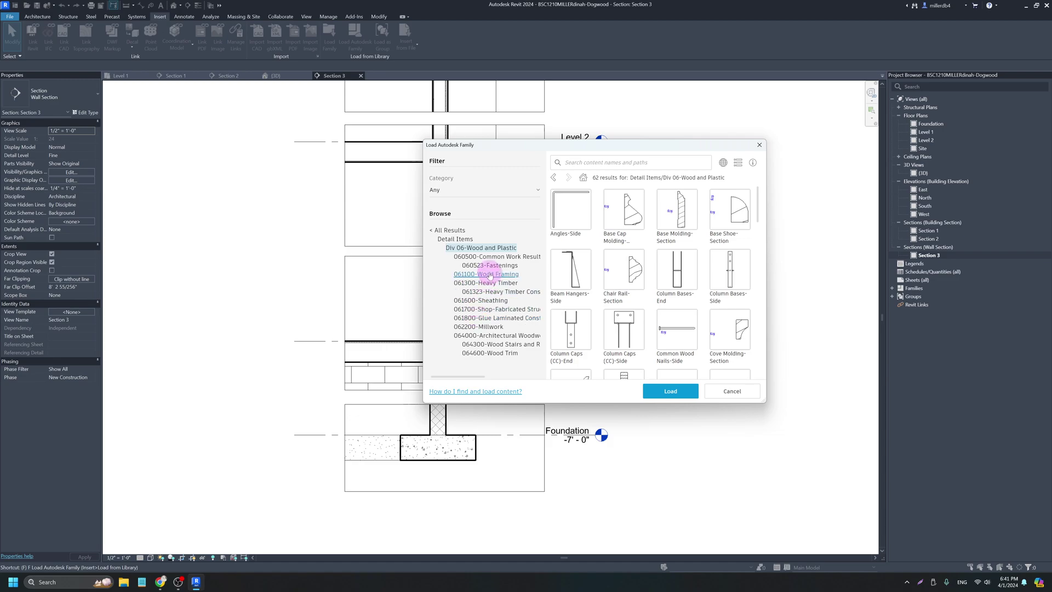
click(490, 275)
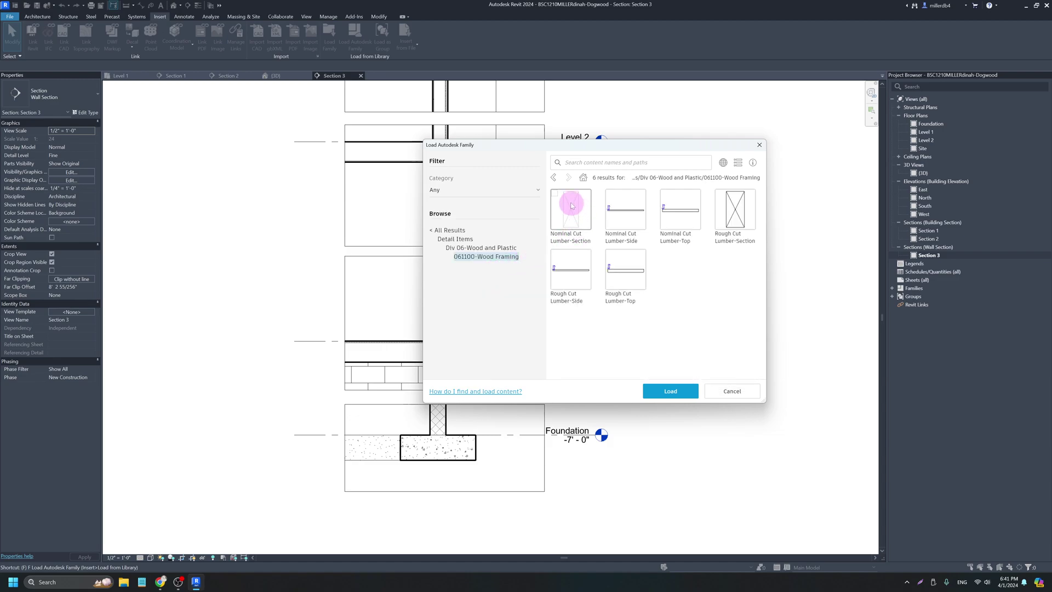
click(555, 193)
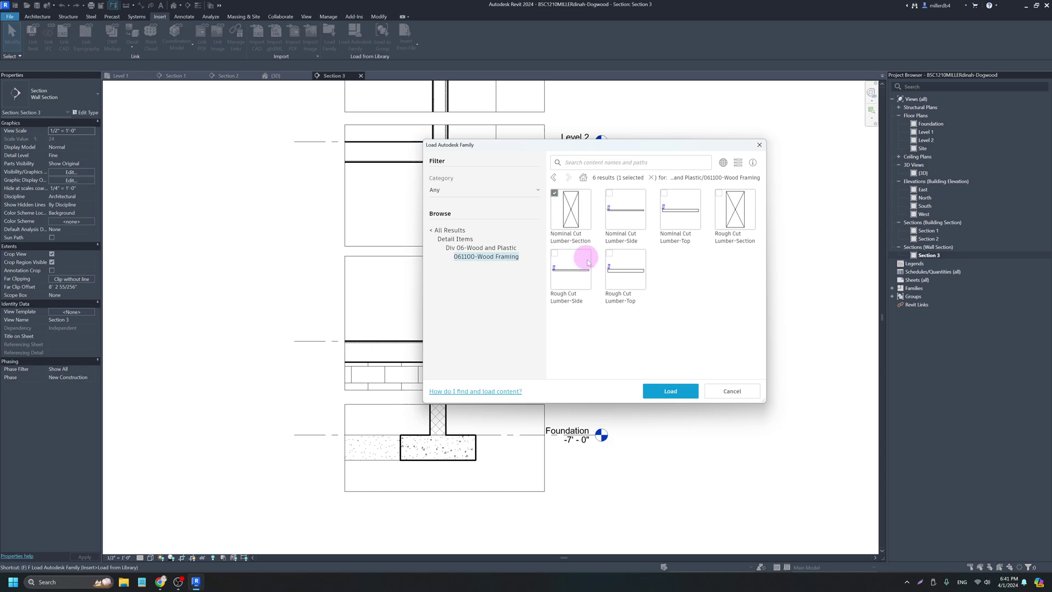
click(659, 396)
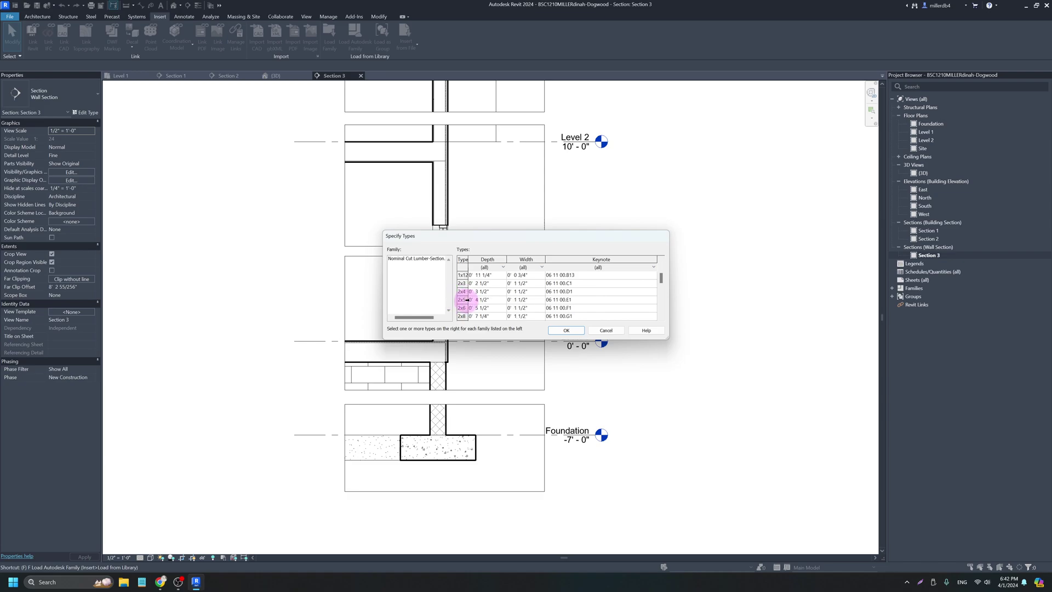
Choose the 2x4, 2x6, 2x8 and 2x10 types of the lumber section family and bring them into the project.
click(460, 291)
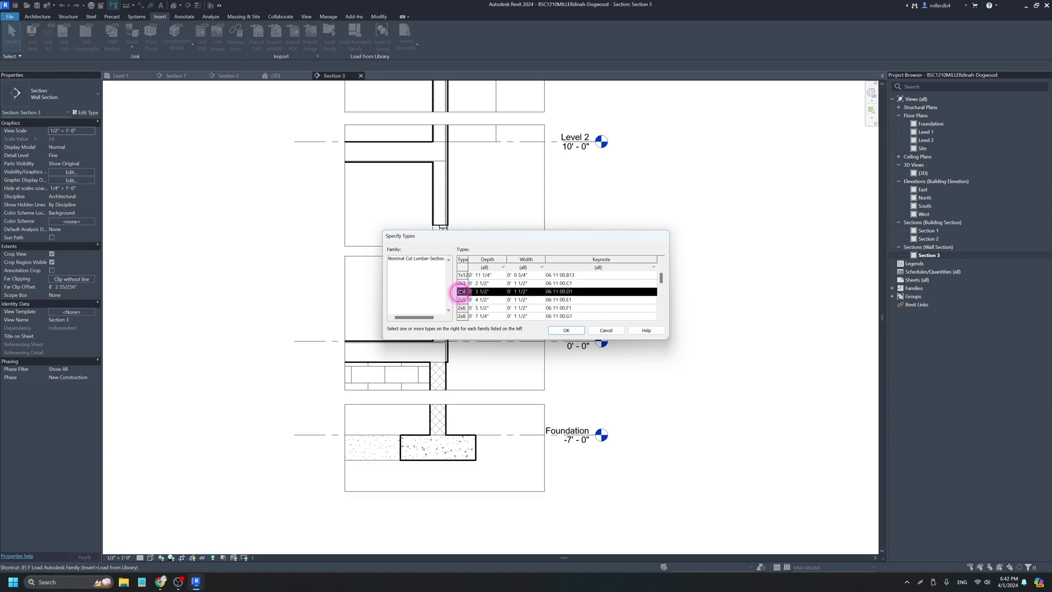
ctrl+click(463, 307)
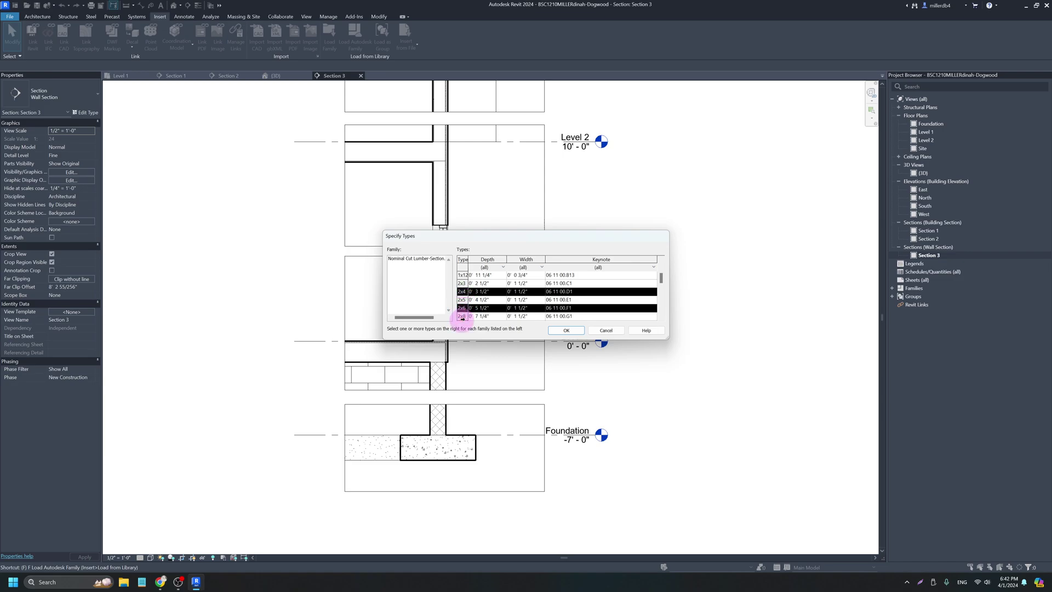
ctrl+click(462, 316)
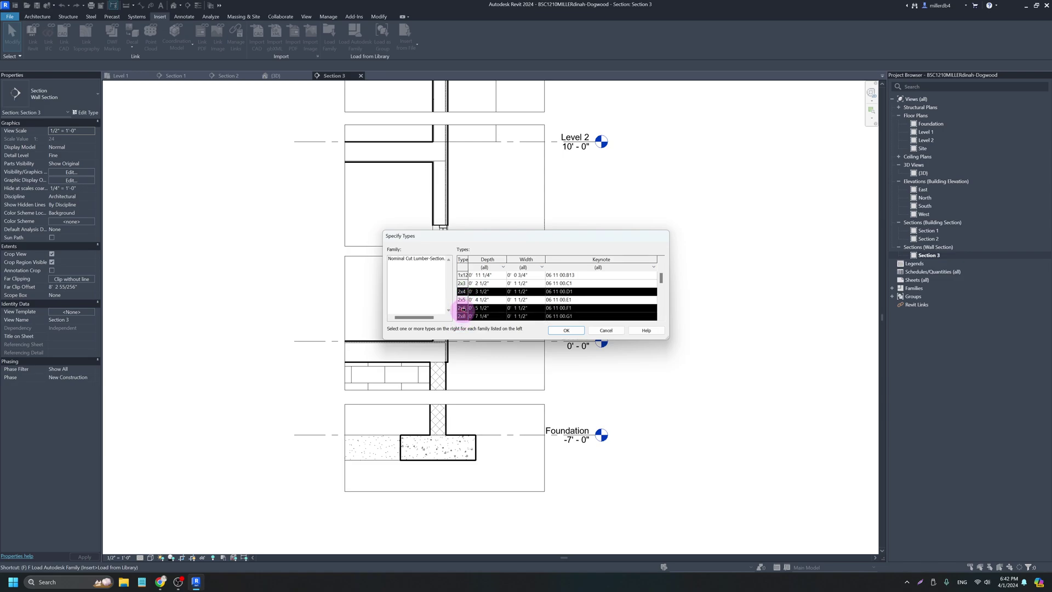
scroll(463, 308, down, 1)
ctrl+click(462, 300)
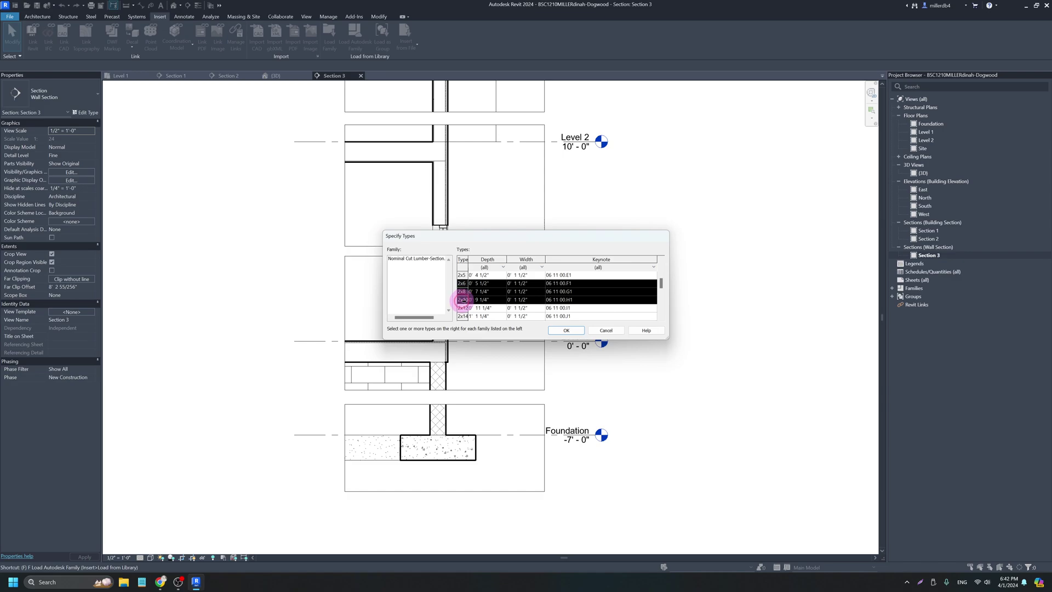
shift+click(485, 316)
shift+click(464, 282)
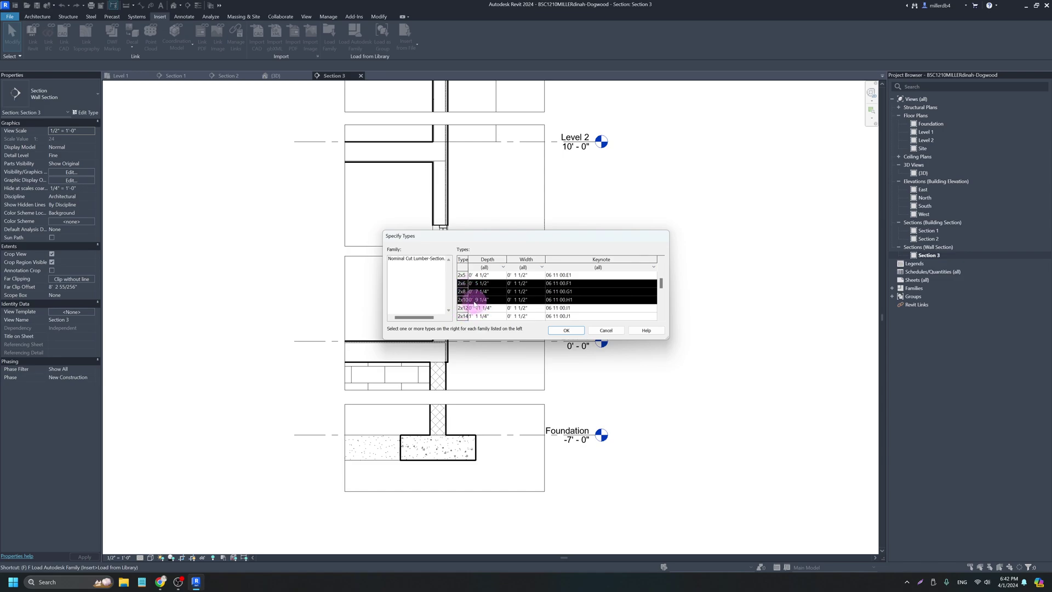
click(564, 330)
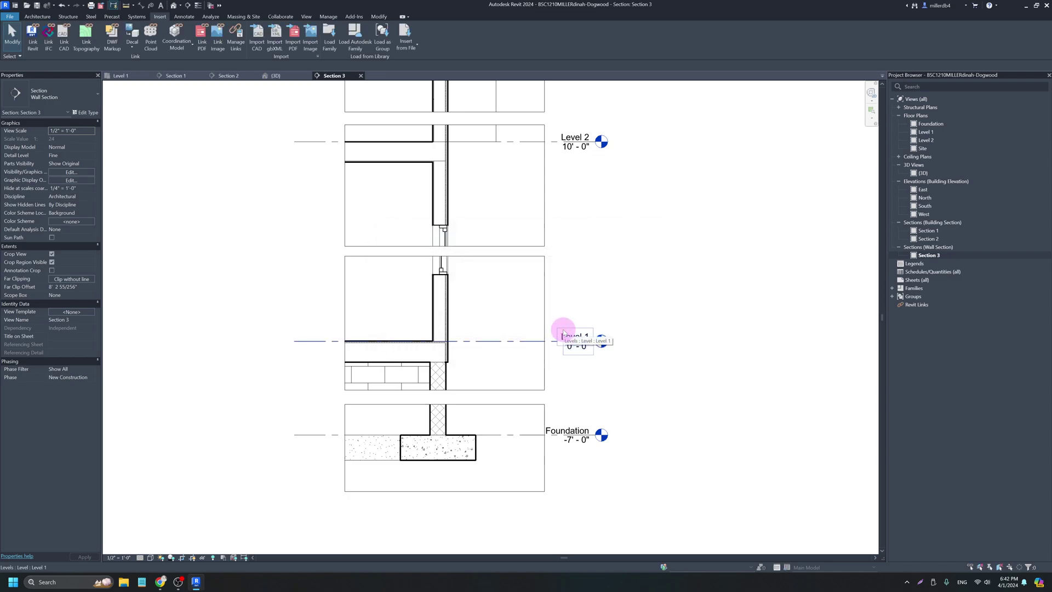
Place a 2x6 Nominal Cut Lumber-Section detail component flat as the bottom plate in the wall cavity at Level 1.
click(183, 17)
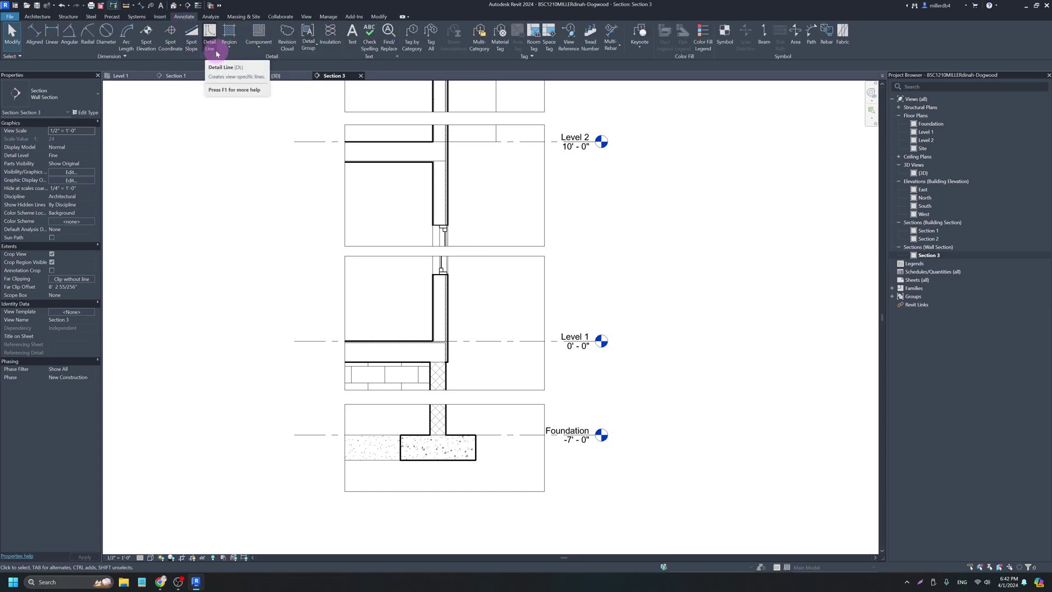
click(259, 34)
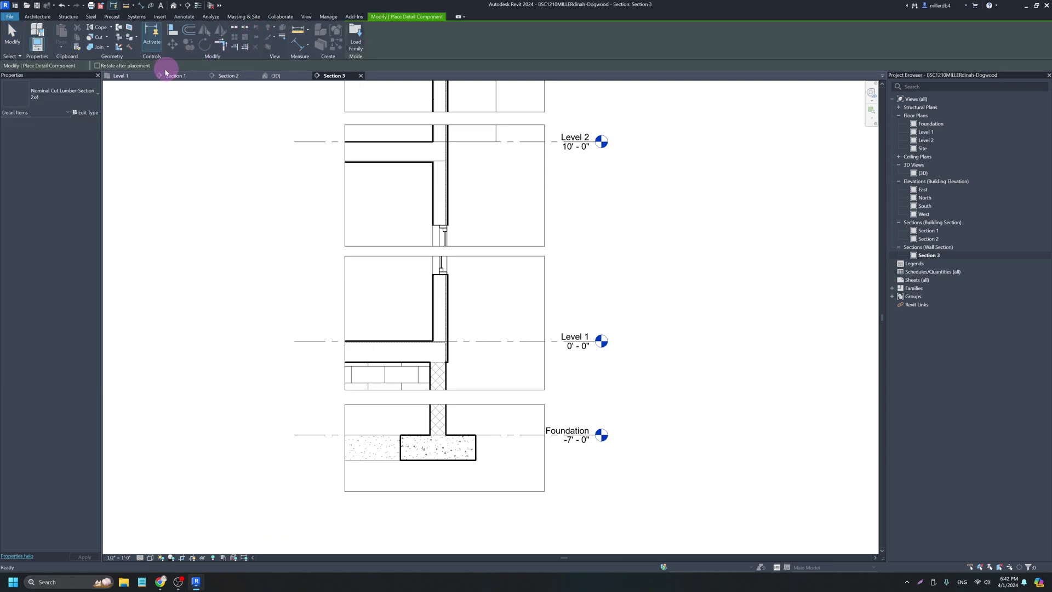
click(71, 97)
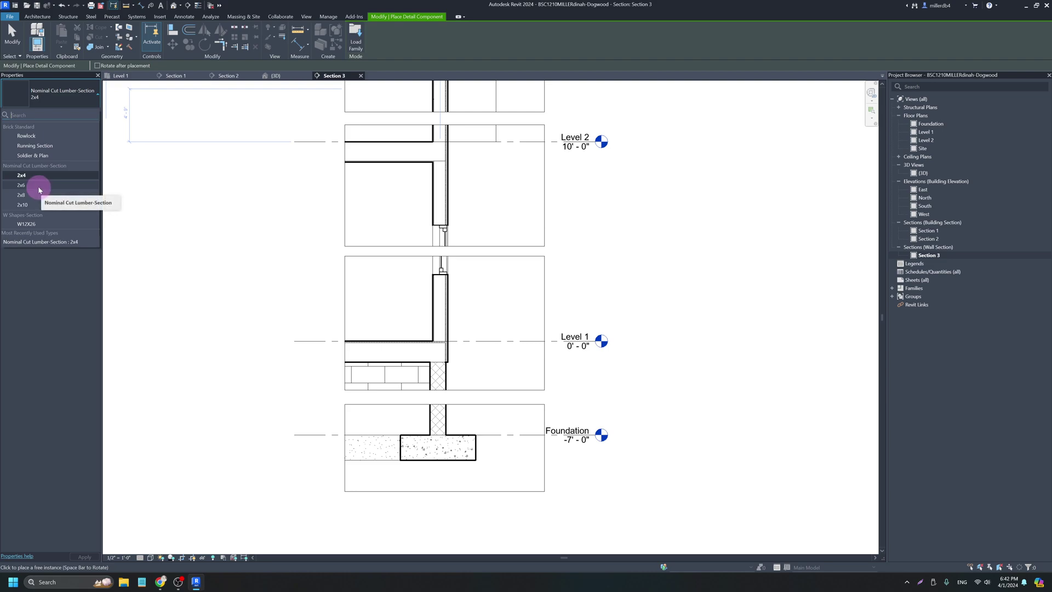
click(39, 190)
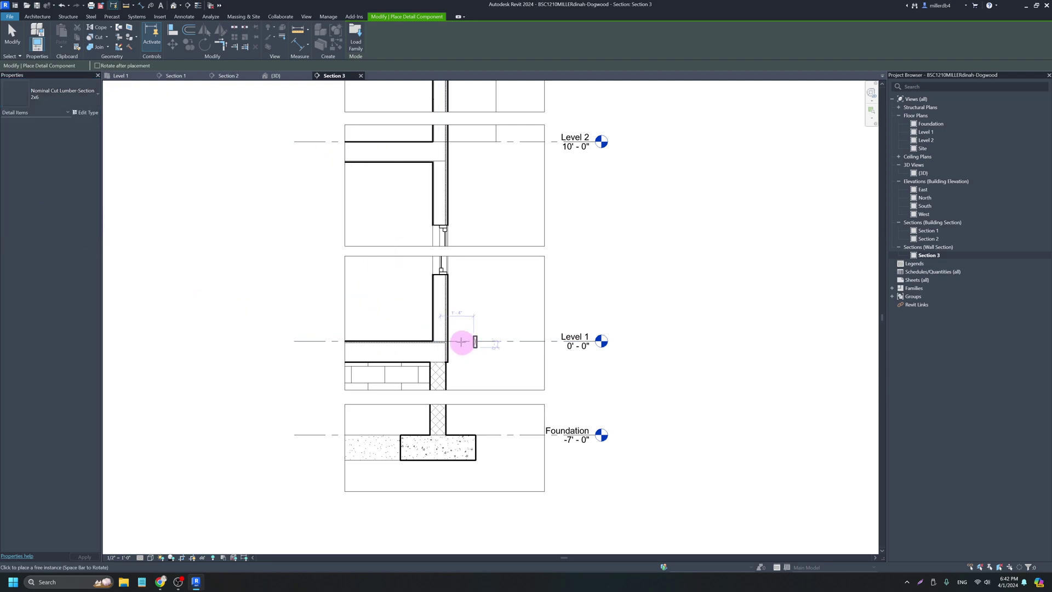
scroll(461, 341, up, 3)
scroll(432, 340, up, 3)
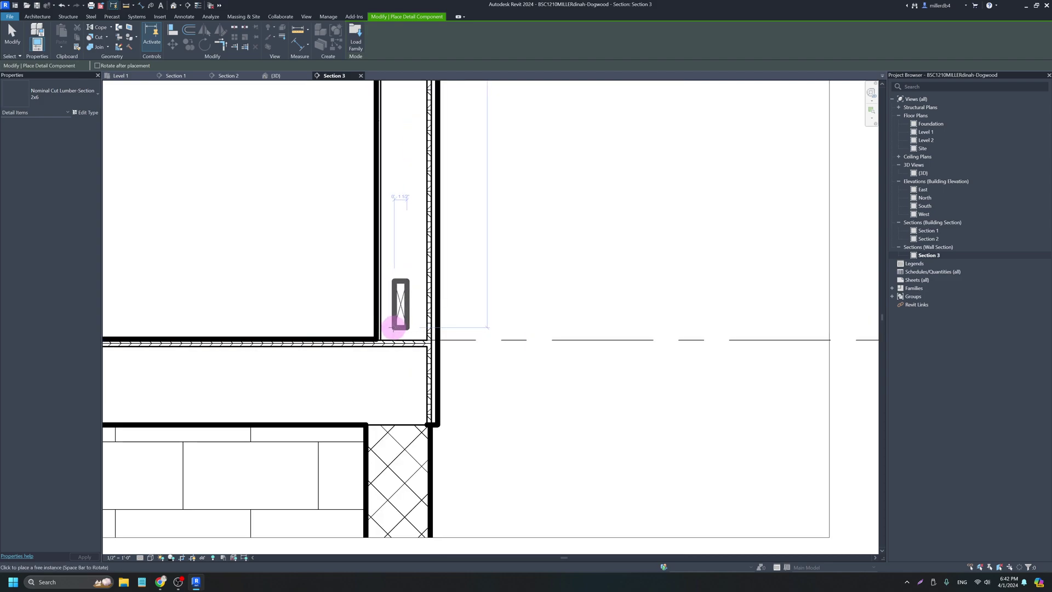
key(space)
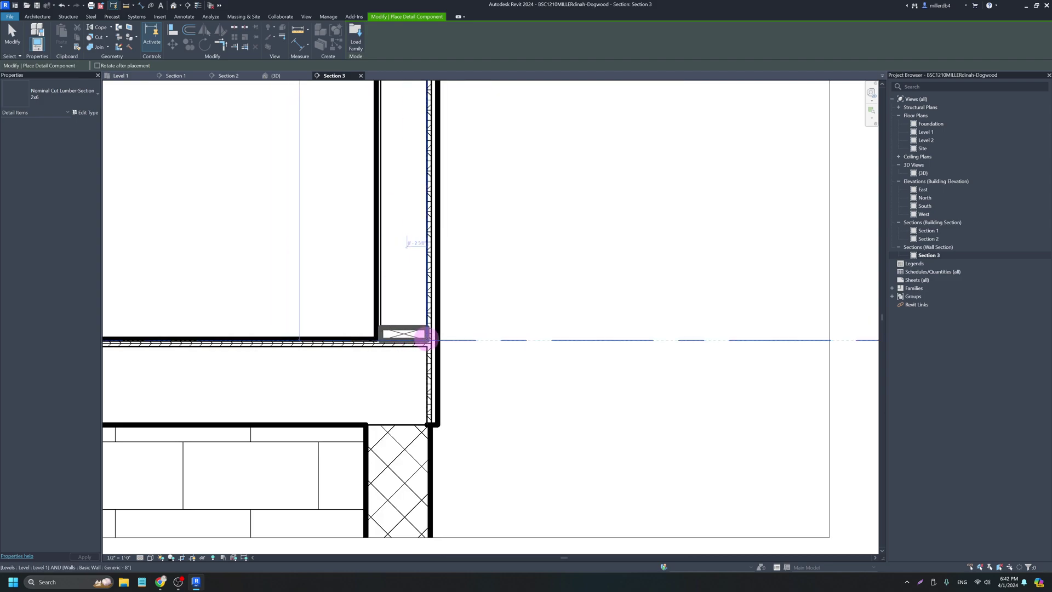
scroll(426, 340, up, 2)
click(426, 340)
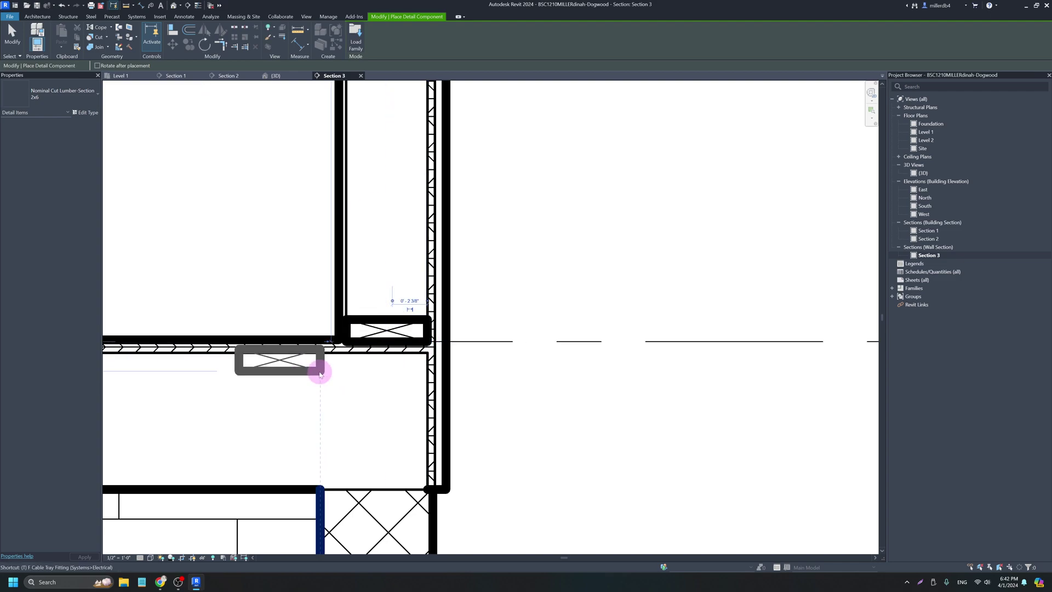
Turn on Thin Lines and place a flat 2x6 in the Level 1 wall cavity directly beneath the window sill.
key(space)
key(t)
key(l)
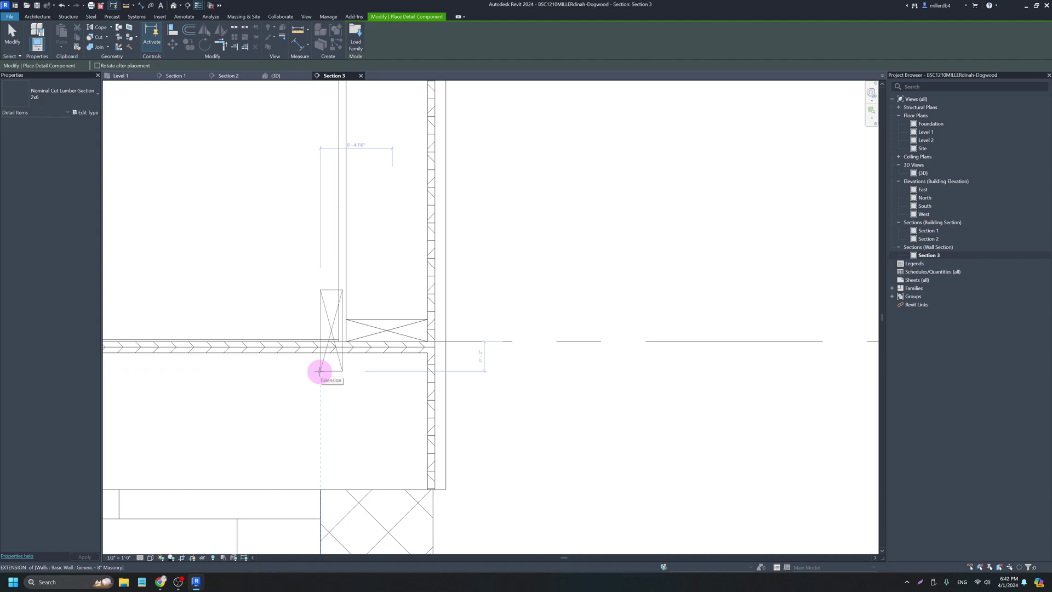
scroll(335, 307, down, 3)
middle_drag(348, 284, 364, 396)
scroll(368, 262, up, 3)
key(space)
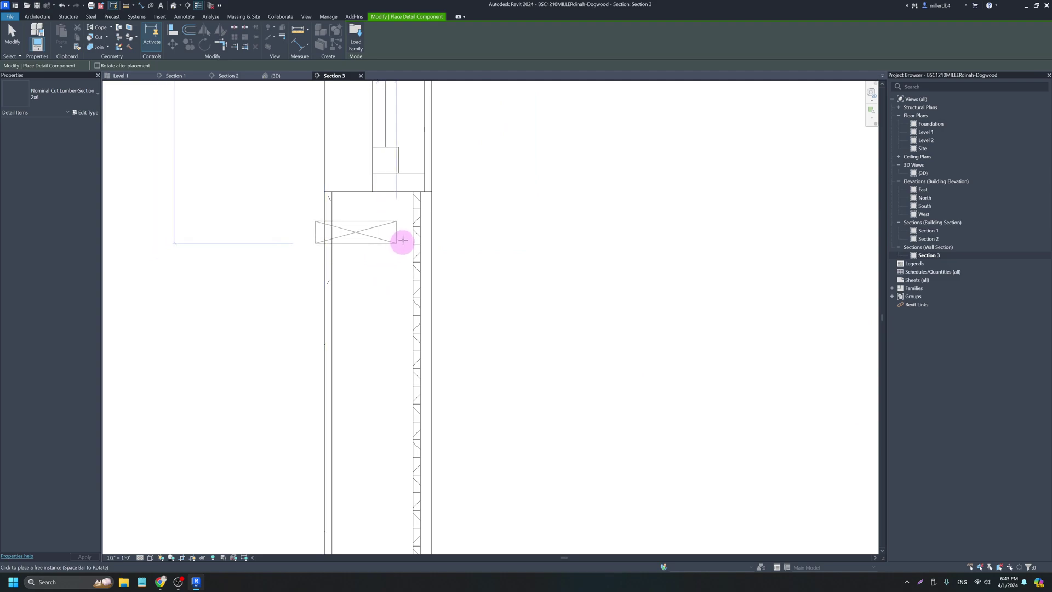
click(415, 213)
Build the header above the Level 1 window from two upright 2x6s between flat 2x6s below and above, and end the command.
scroll(398, 235, down, 4)
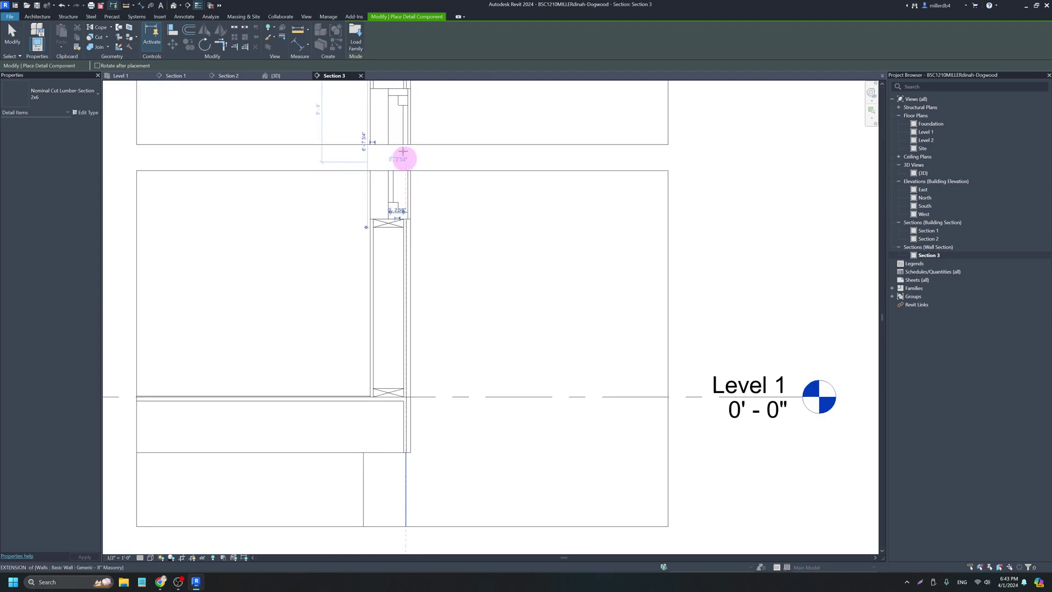
scroll(394, 130, up, 5)
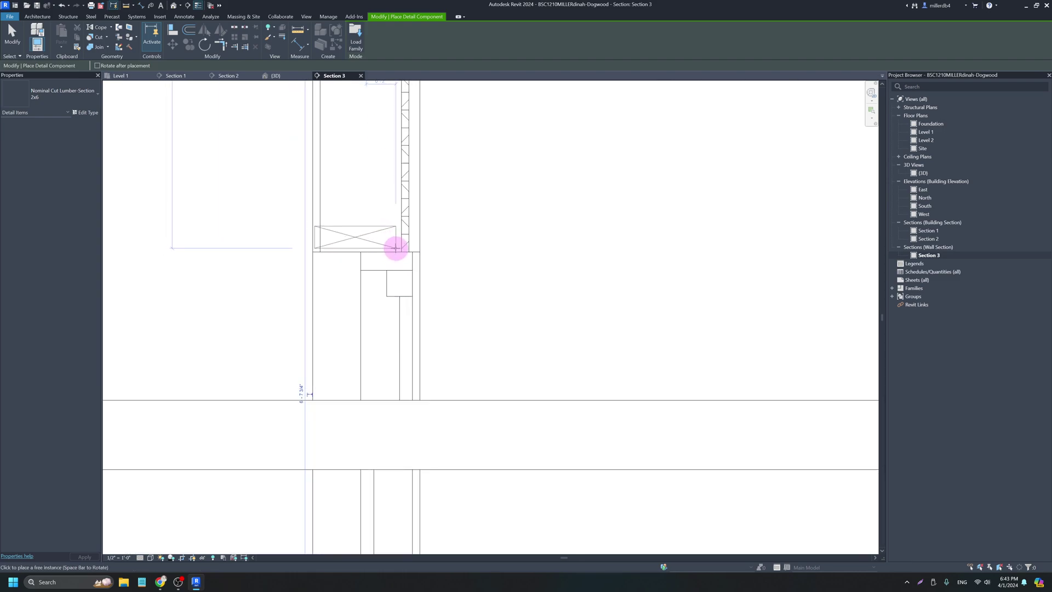
click(403, 250)
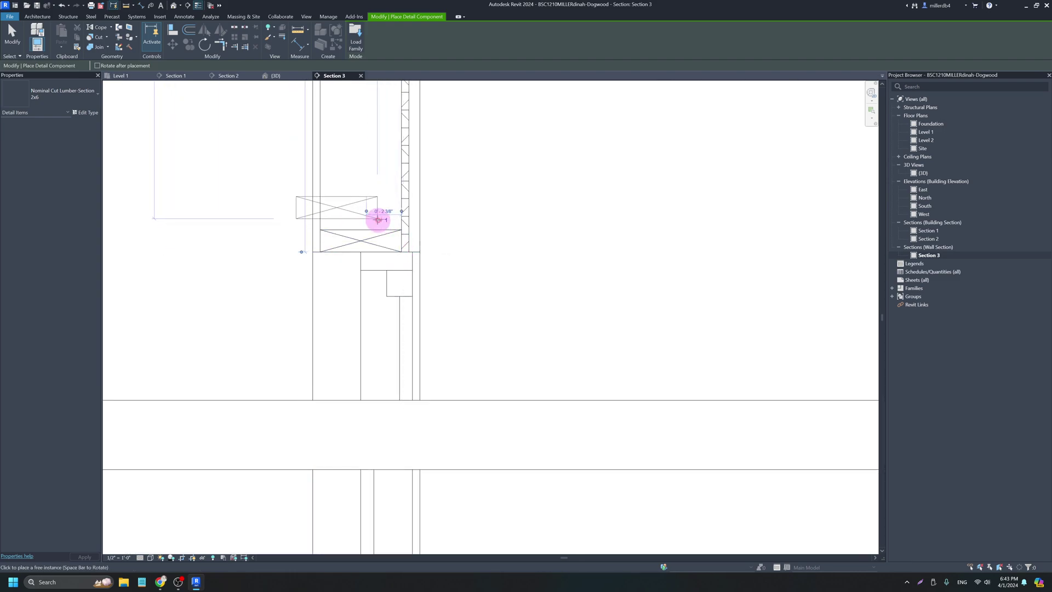
key(space)
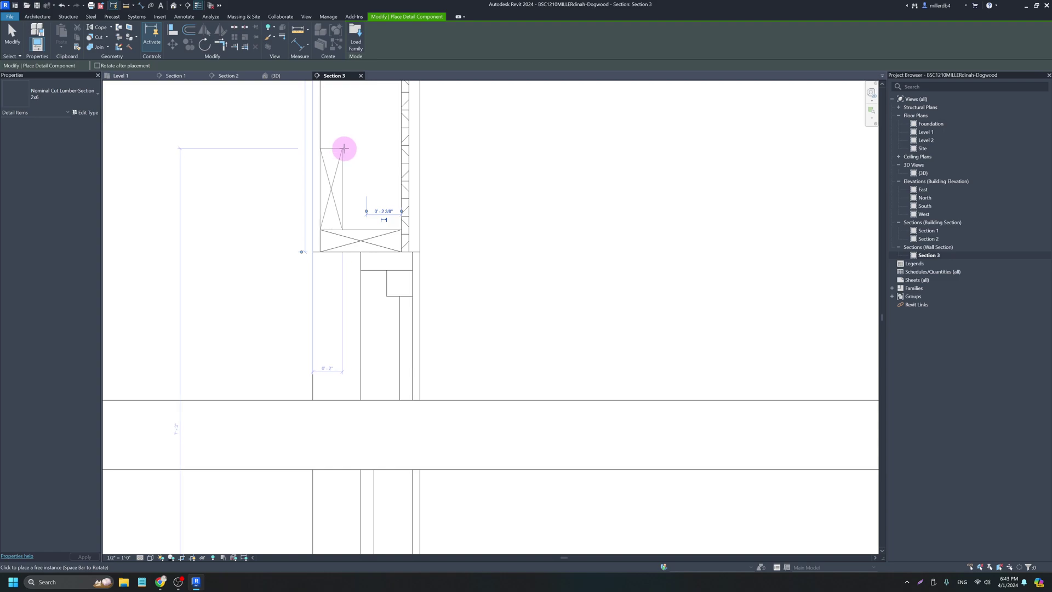
click(342, 149)
click(399, 146)
key(space)
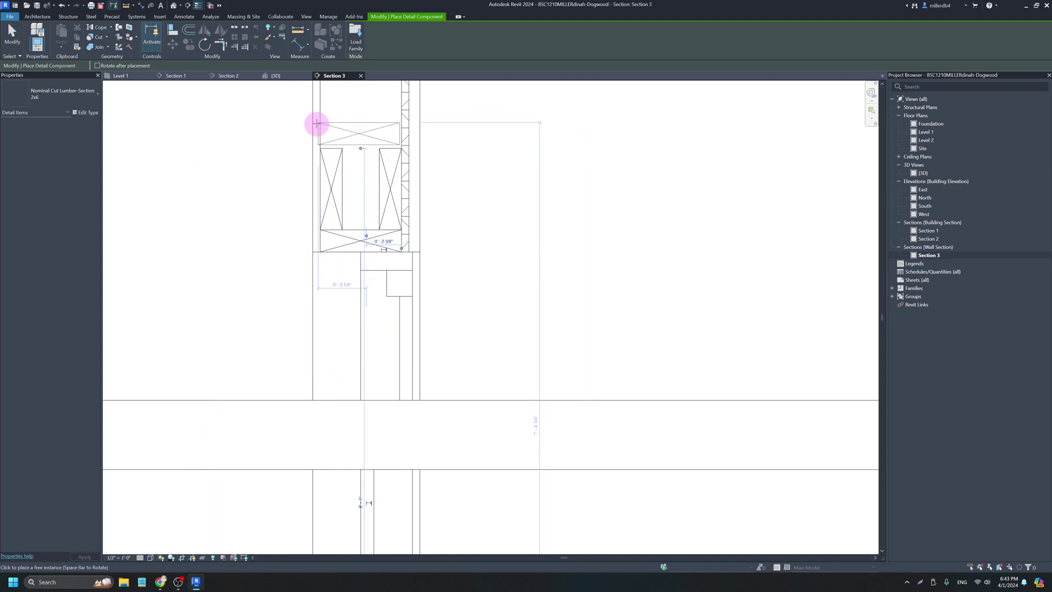
click(322, 126)
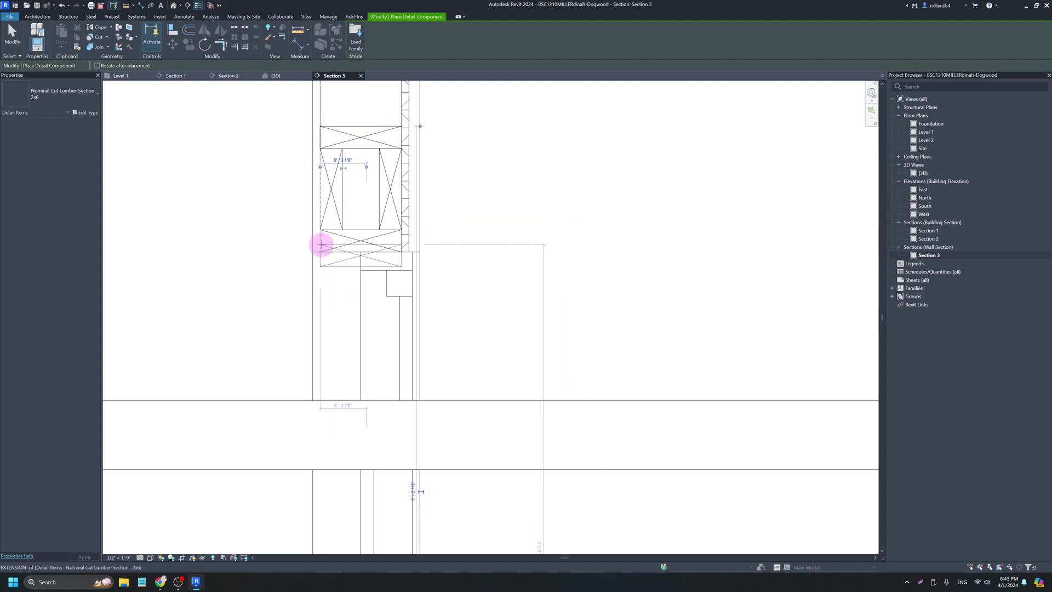
scroll(323, 258, down, 3)
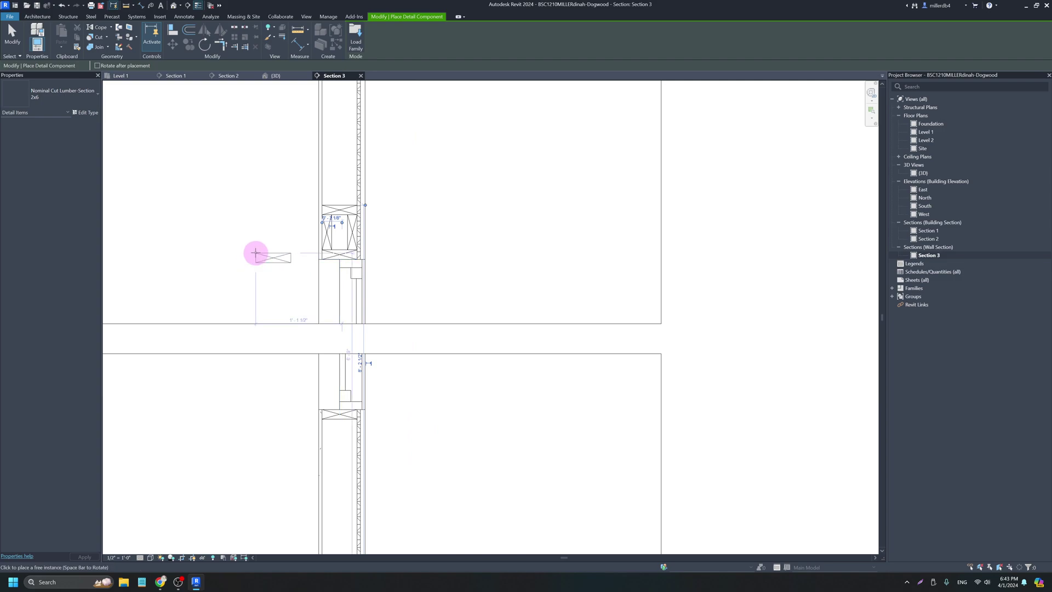
key(Escape)
key(Escape)
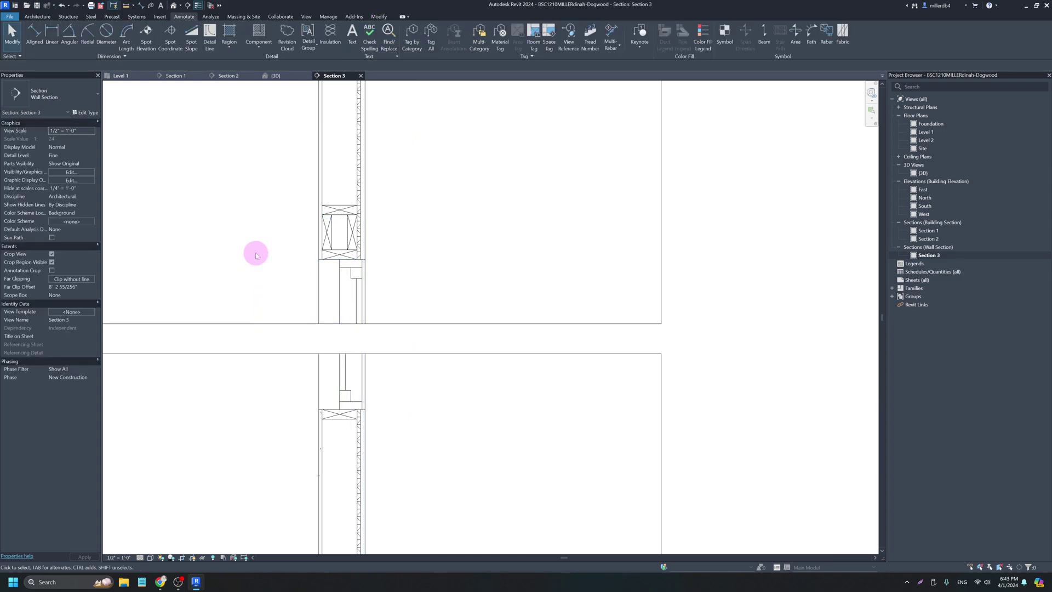
Place two stacked flat 2x6s as the double top plate below the Level 2 floor and one flat 2x6 as the Level 2 bottom plate.
click(258, 30)
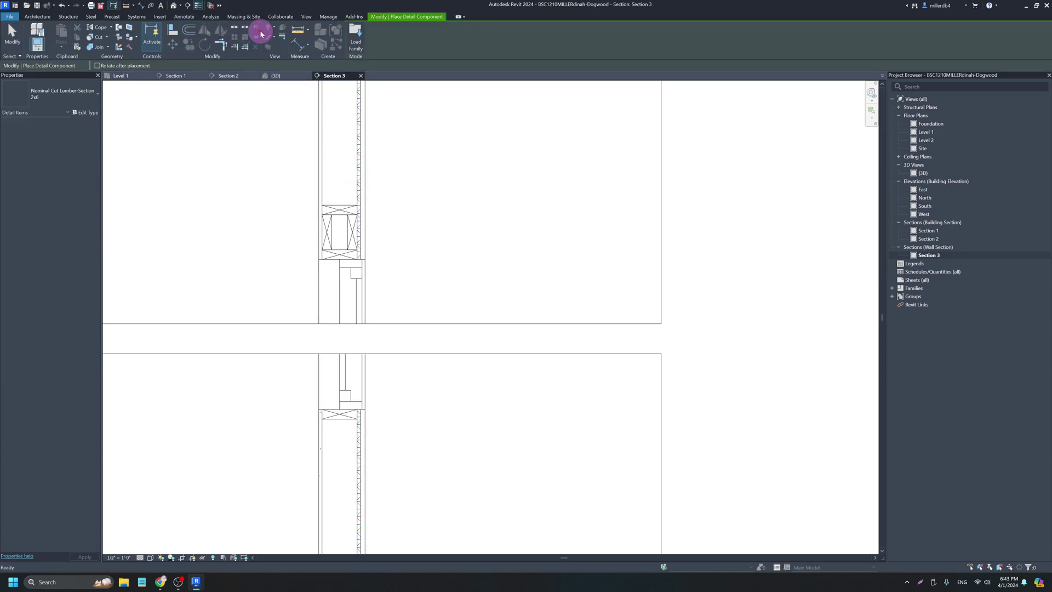
middle_drag(346, 165, 324, 347)
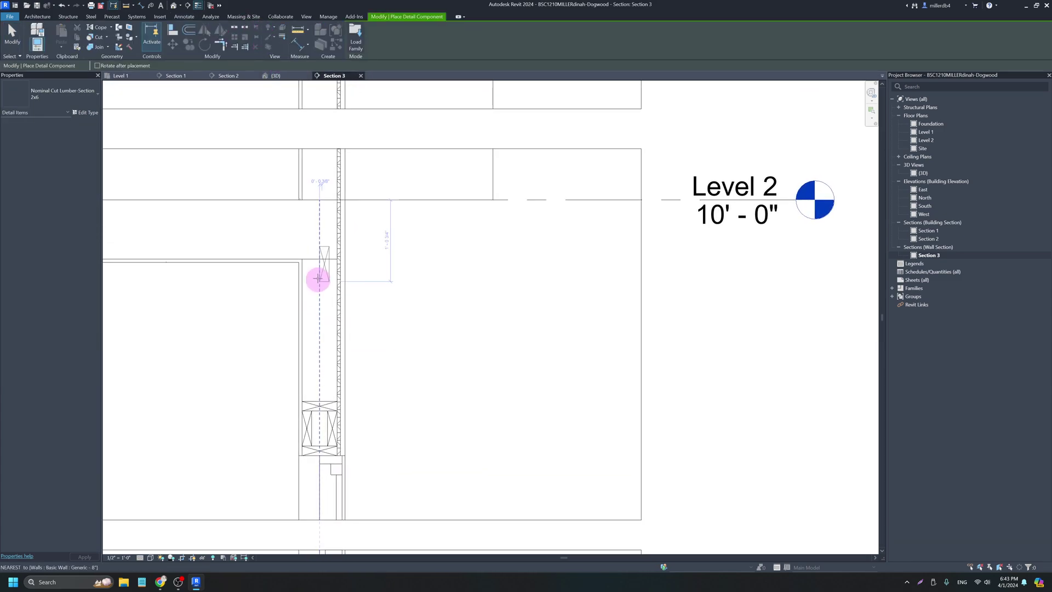
scroll(332, 267, up, 3)
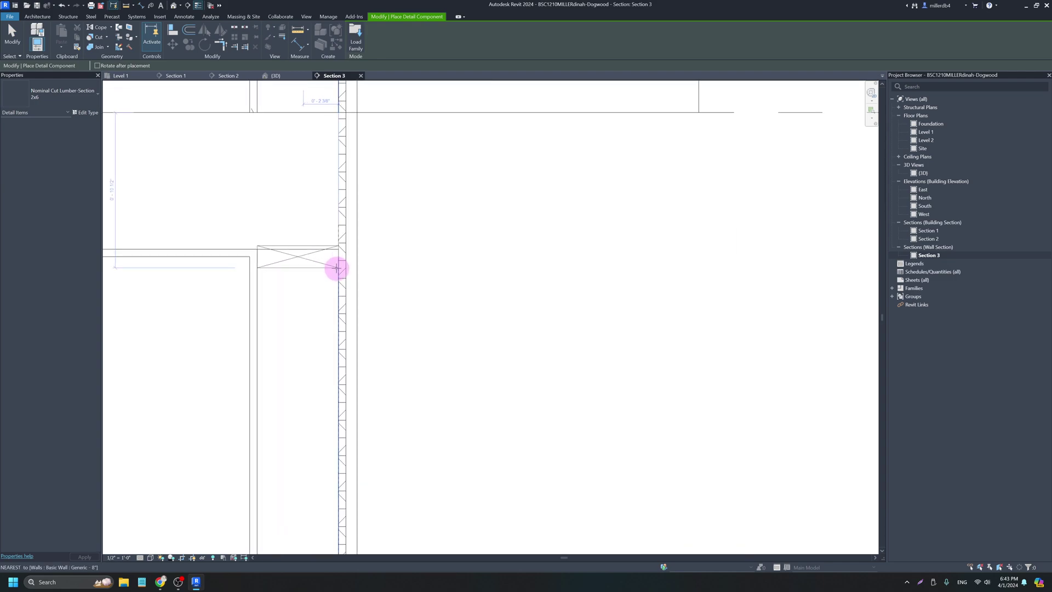
click(335, 271)
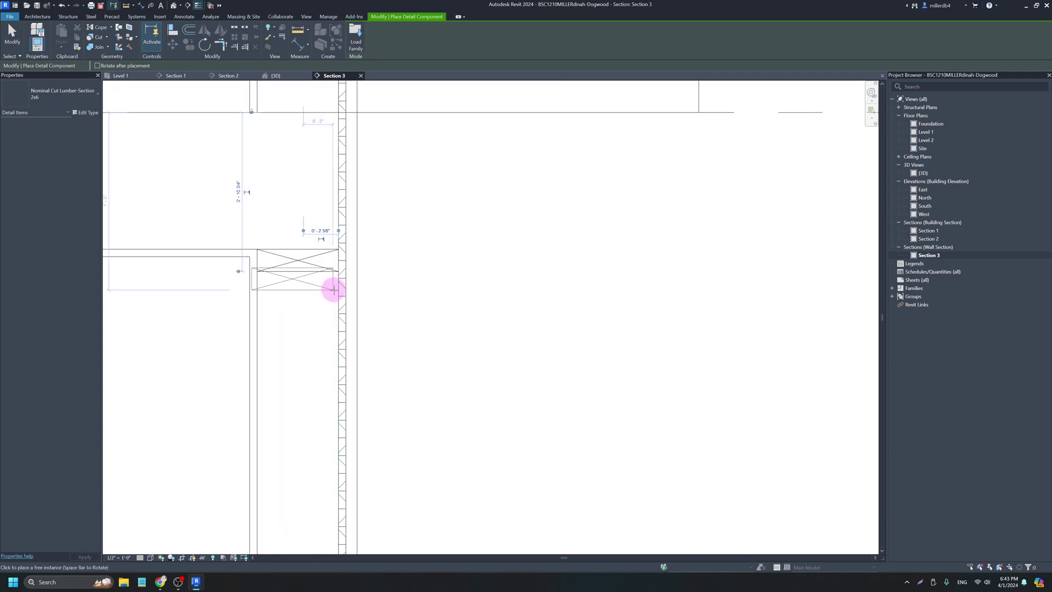
scroll(301, 336, down, 3)
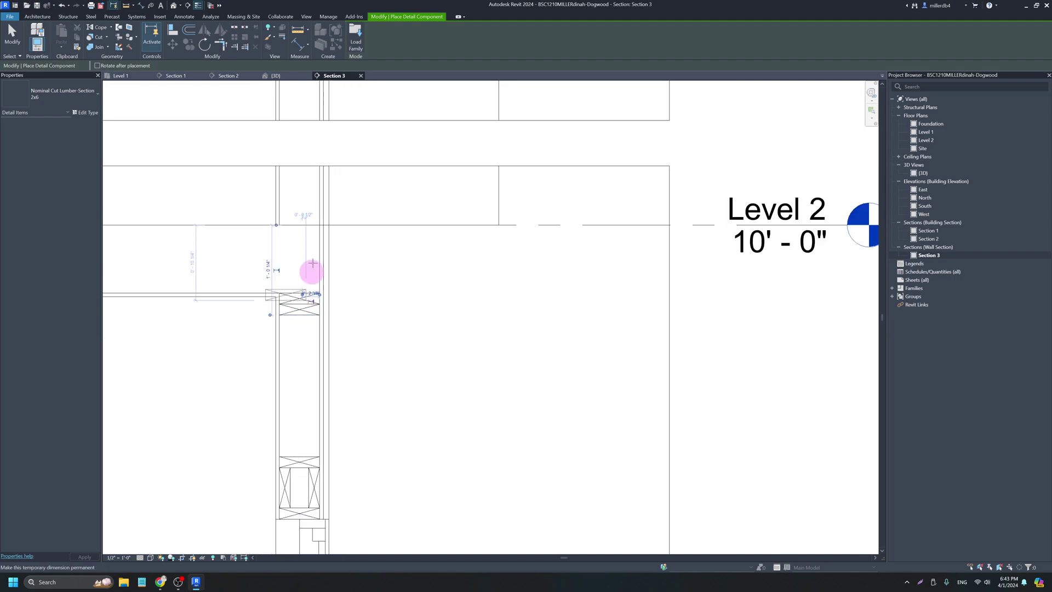
scroll(322, 226, up, 2)
click(322, 227)
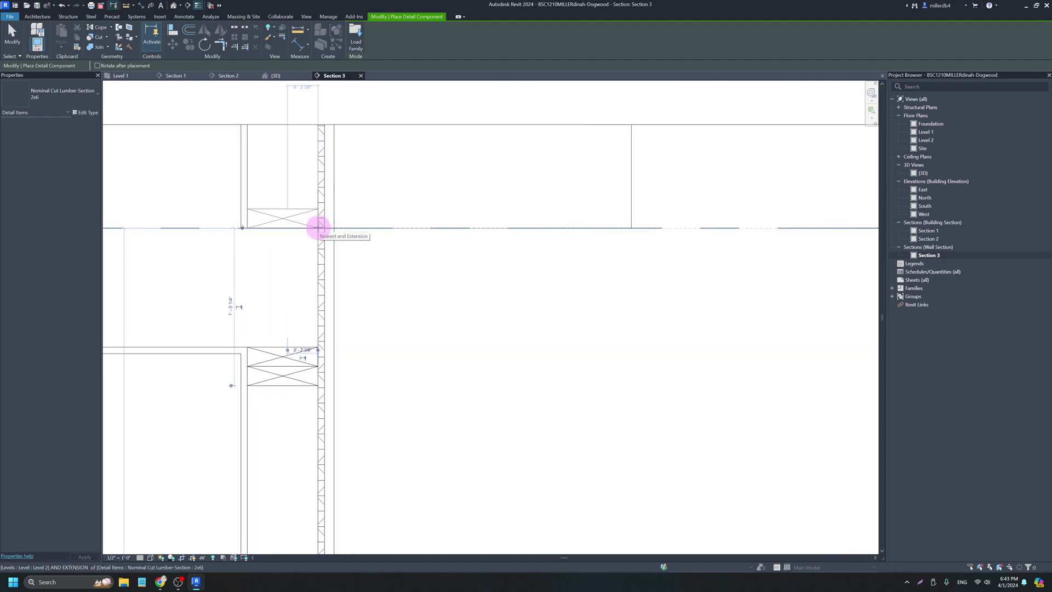
Place a flat 2x6 top plate at the upper end of the Level 2 wall cavity, against the sheathing.
scroll(294, 268, down, 2)
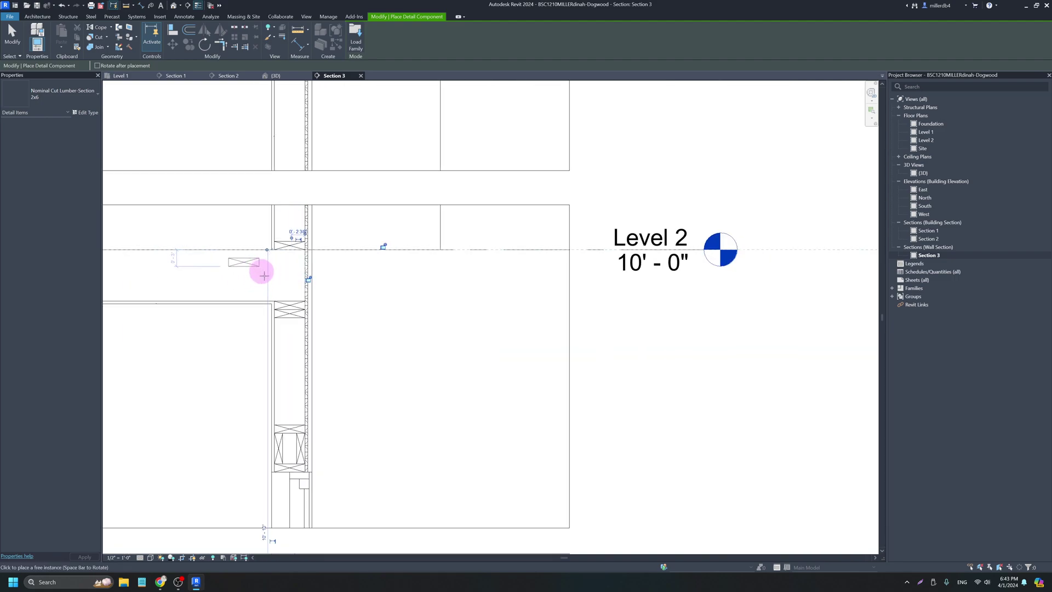
scroll(269, 271, down, 1)
scroll(271, 273, down, 2)
scroll(282, 183, up, 5)
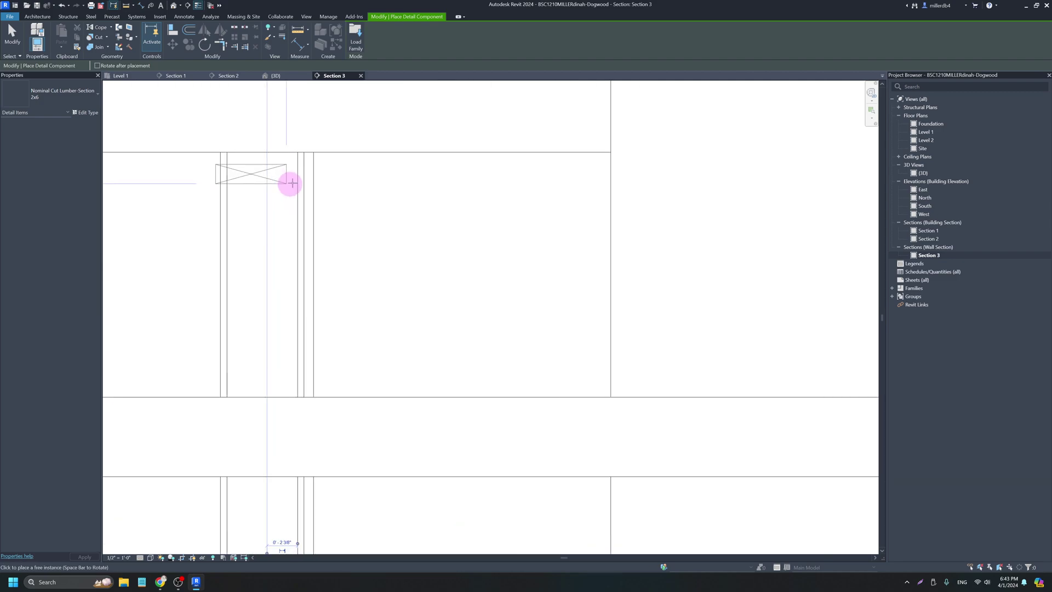
scroll(301, 173, up, 2)
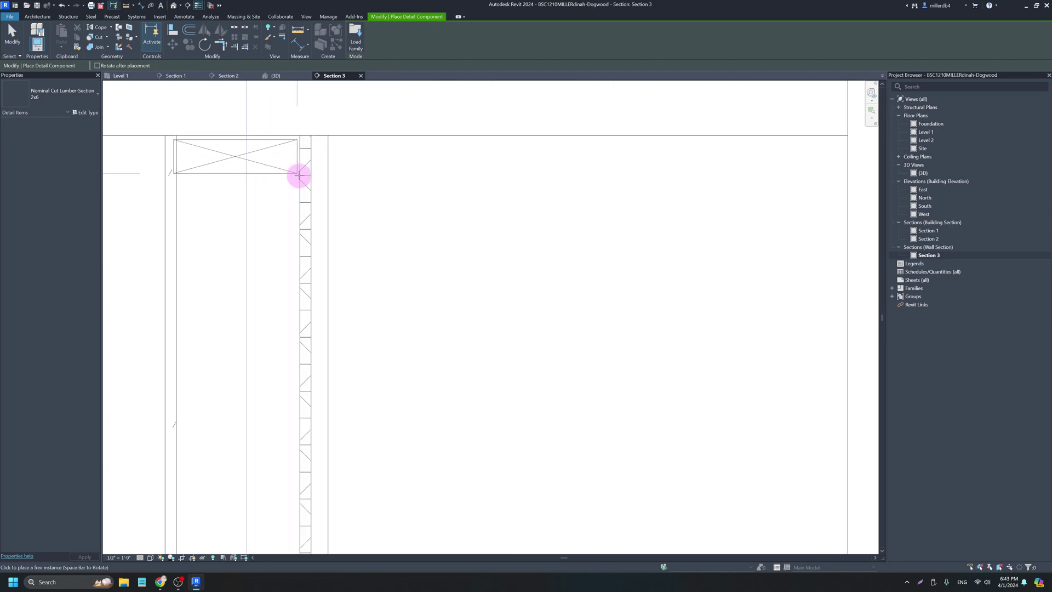
Place a 2x6 lumber section at the top of the upper wall and align its outer edge with the sheathing's inner face.
scroll(301, 170, up, 2)
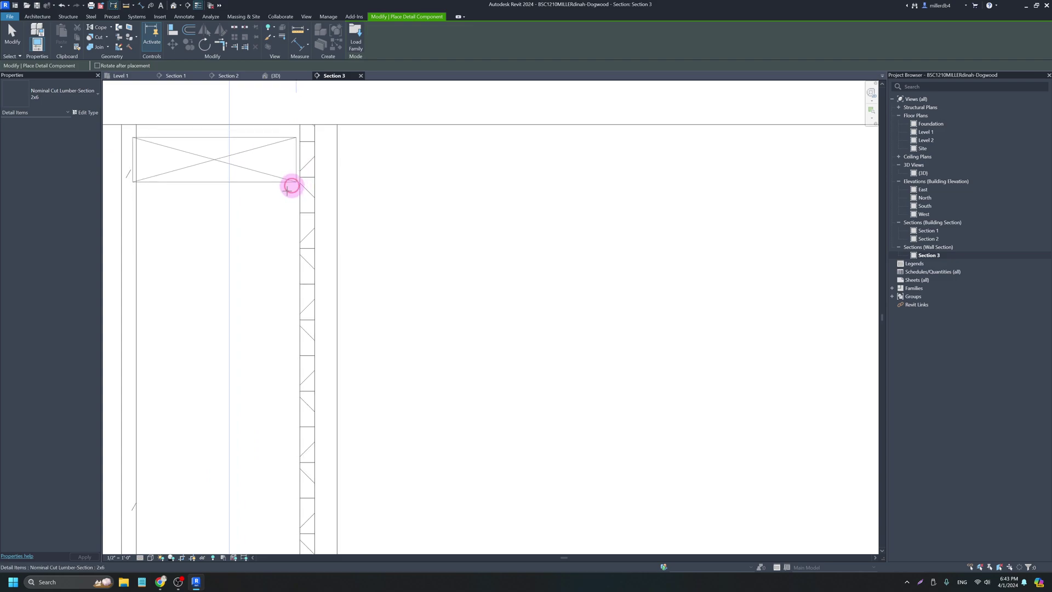
click(294, 182)
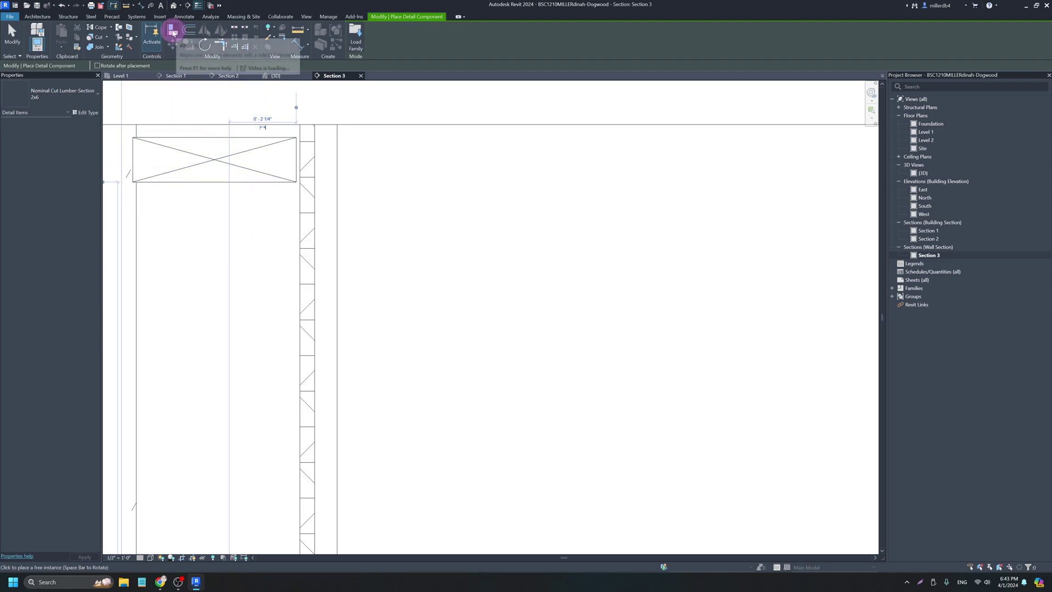
click(172, 32)
scroll(124, 137, down, 4)
scroll(172, 159, down, 3)
middle_drag(182, 163, 352, 195)
scroll(238, 182, down, 1)
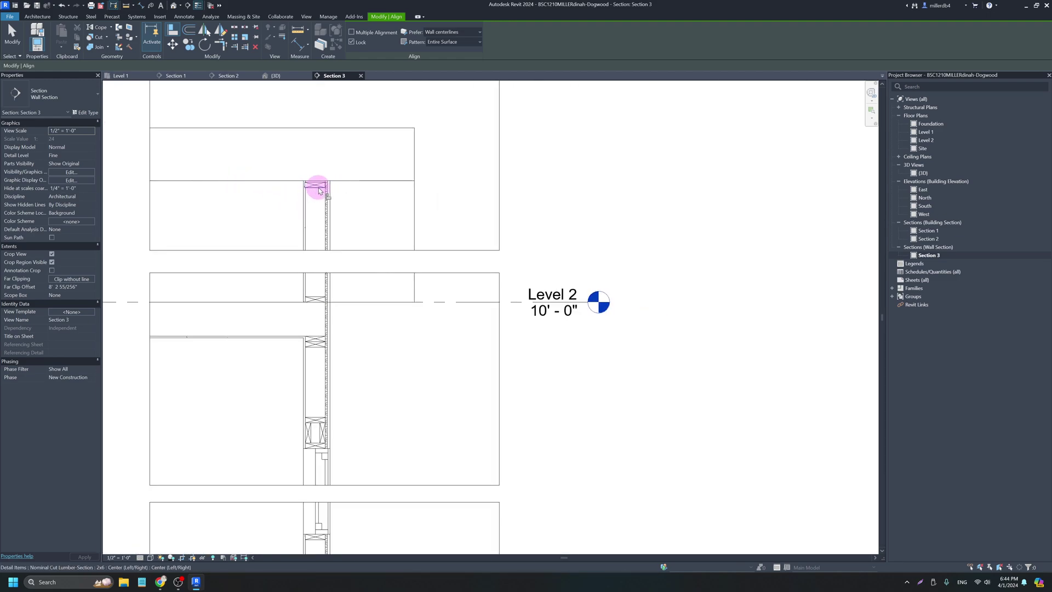
scroll(323, 186, up, 6)
scroll(322, 192, up, 2)
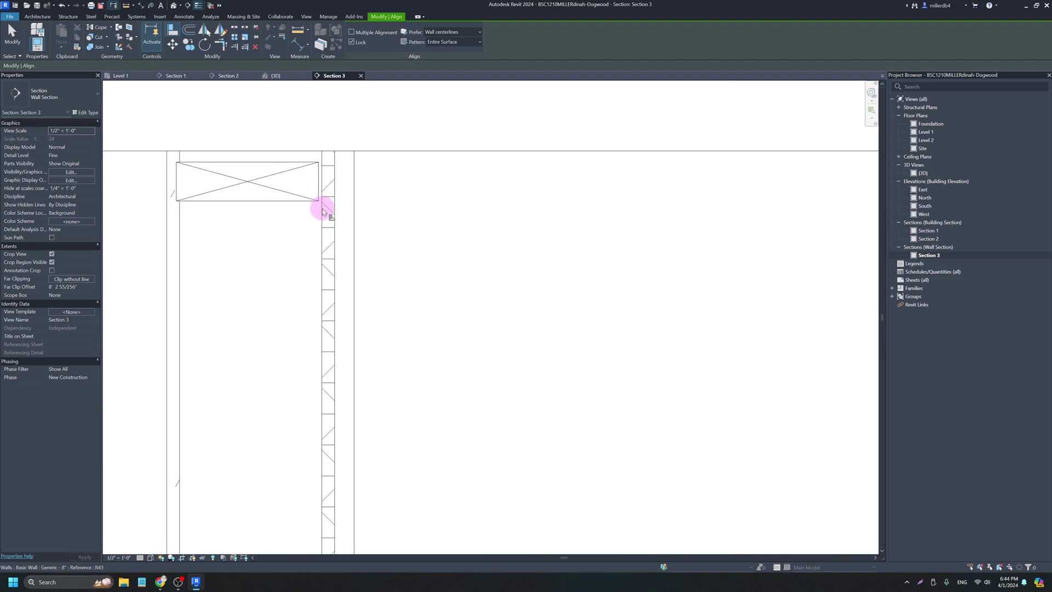
click(323, 222)
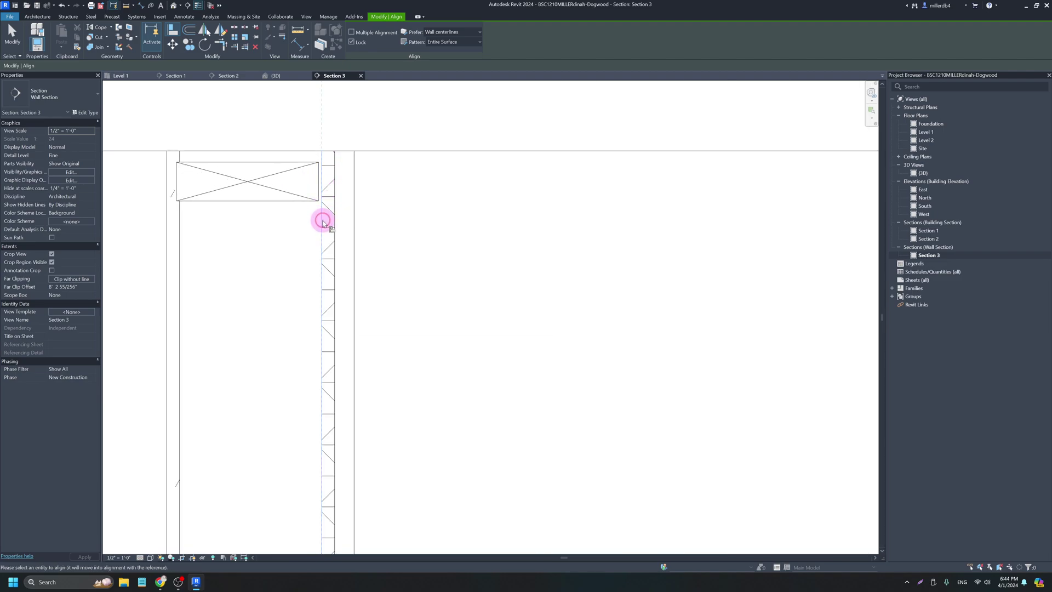
click(320, 194)
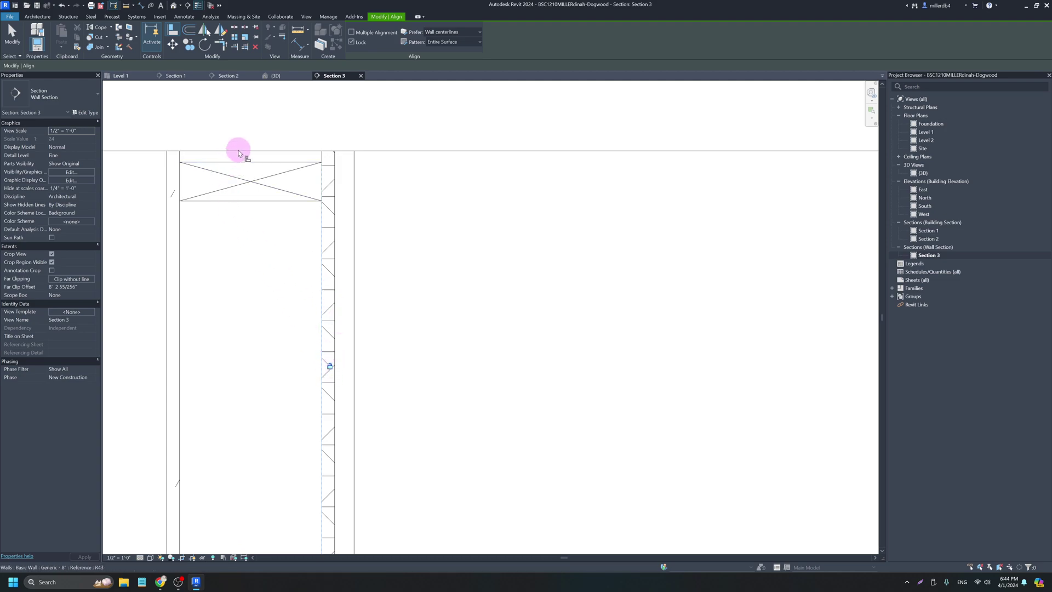
key(Escape)
Nudge the 2x6 plate at the top of the wall upward until its top edge meets the roof line.
click(238, 162)
scroll(238, 163, up, 3)
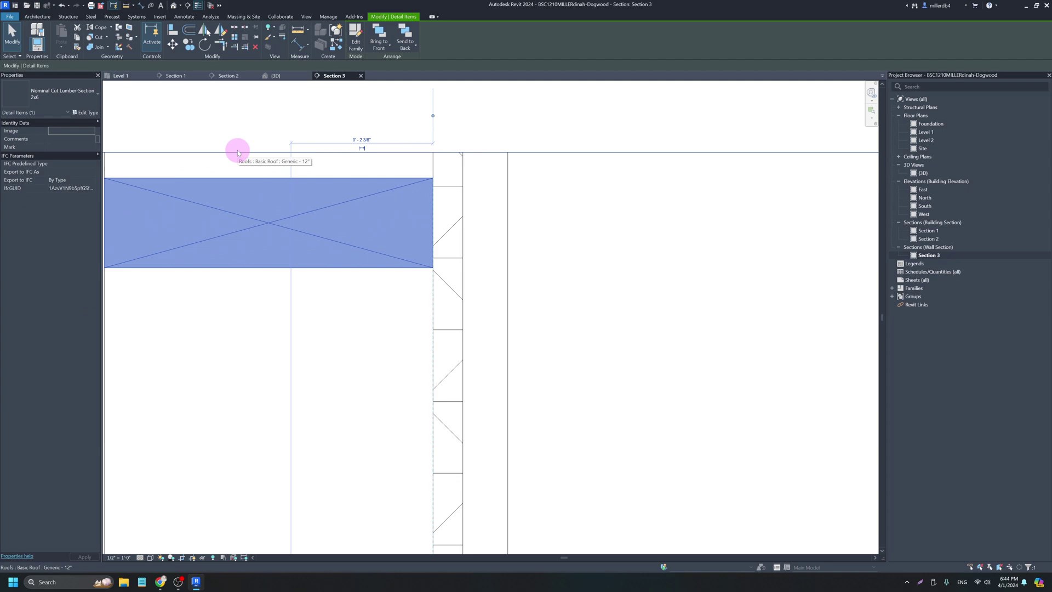
key(Up)
key(Up)
key(Up)
key(Up)
key(Up)
key(Up)
key(Up)
key(Up)
key(Up)
key(Up)
key(Up)
key(Up)
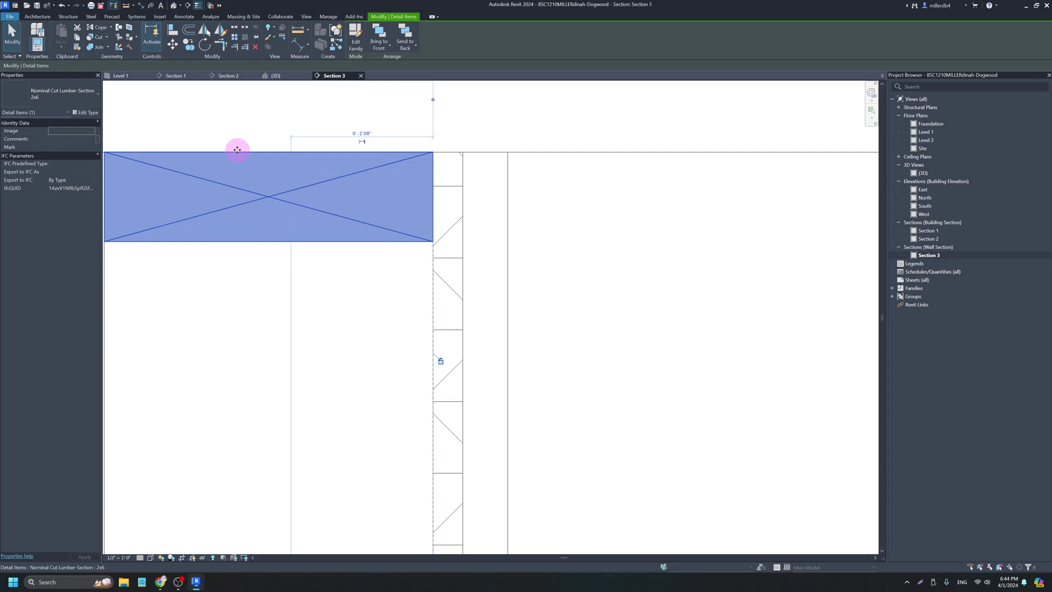
scroll(241, 151, up, 2)
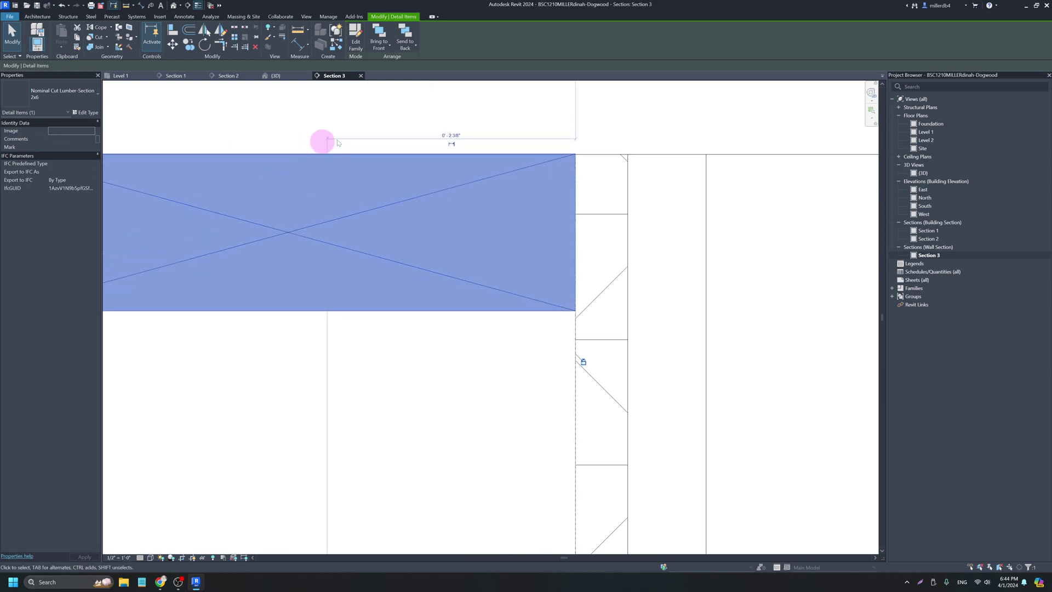
scroll(555, 152, up, 1)
scroll(555, 153, up, 3)
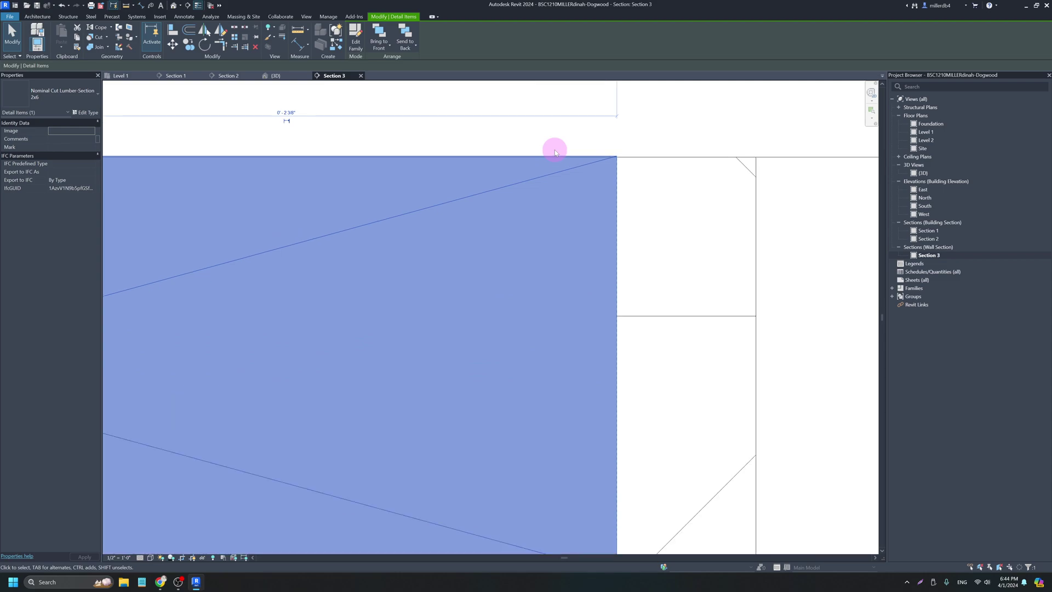
scroll(555, 150, down, 4)
scroll(494, 269, down, 1)
click(460, 321)
scroll(462, 331, down, 3)
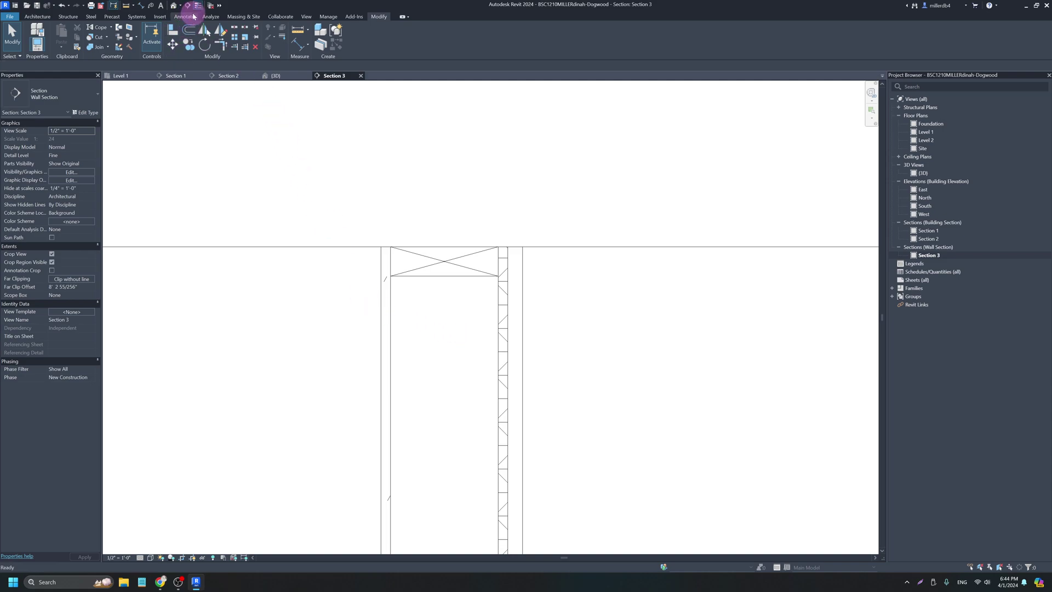
Place a second 2x6 lumber section just beneath the top plate, in line with its outer edge.
click(185, 16)
click(256, 34)
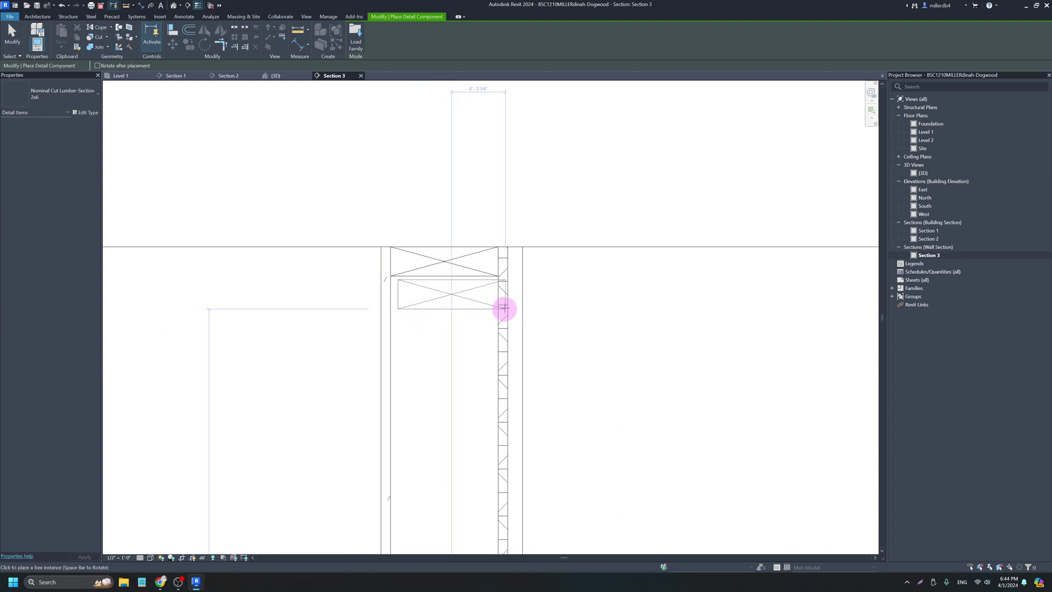
scroll(497, 305, up, 3)
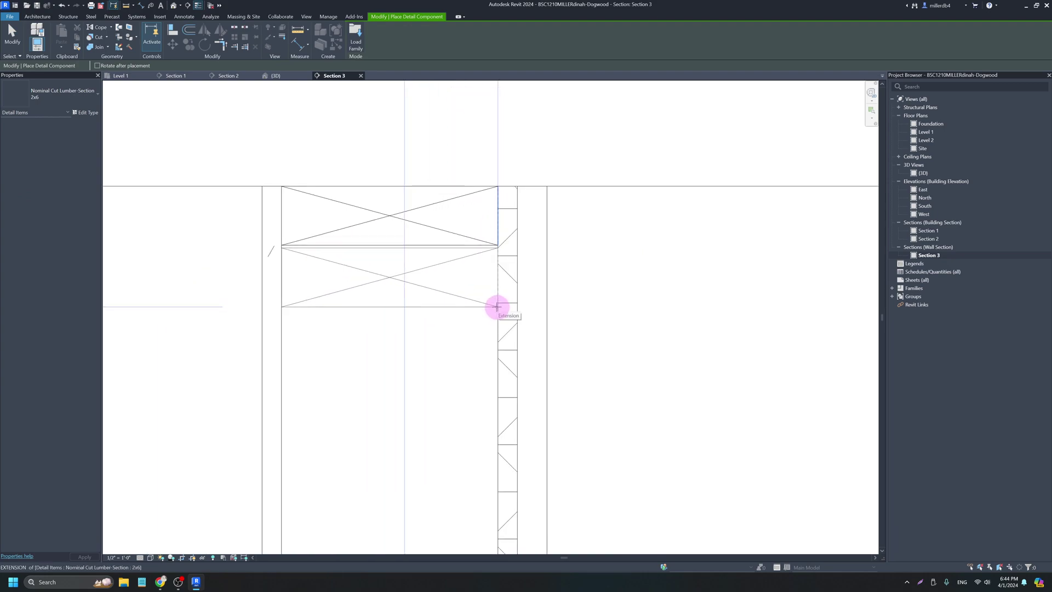
click(498, 307)
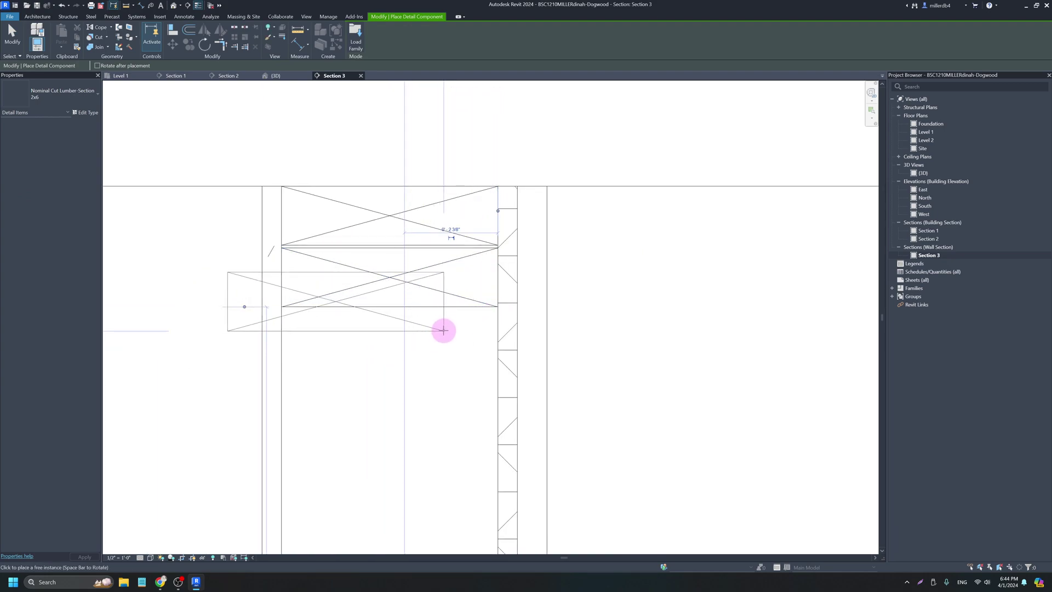
Align the top edge of the lower 2x6 with the bottom edge of the upper top plate.
key(a)
key(l)
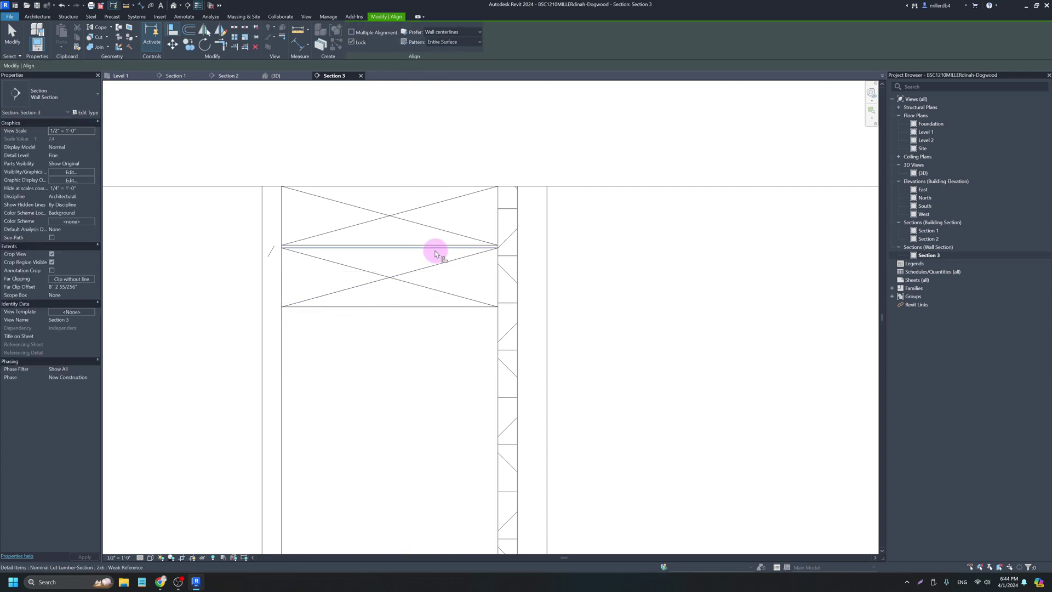
click(433, 246)
click(433, 249)
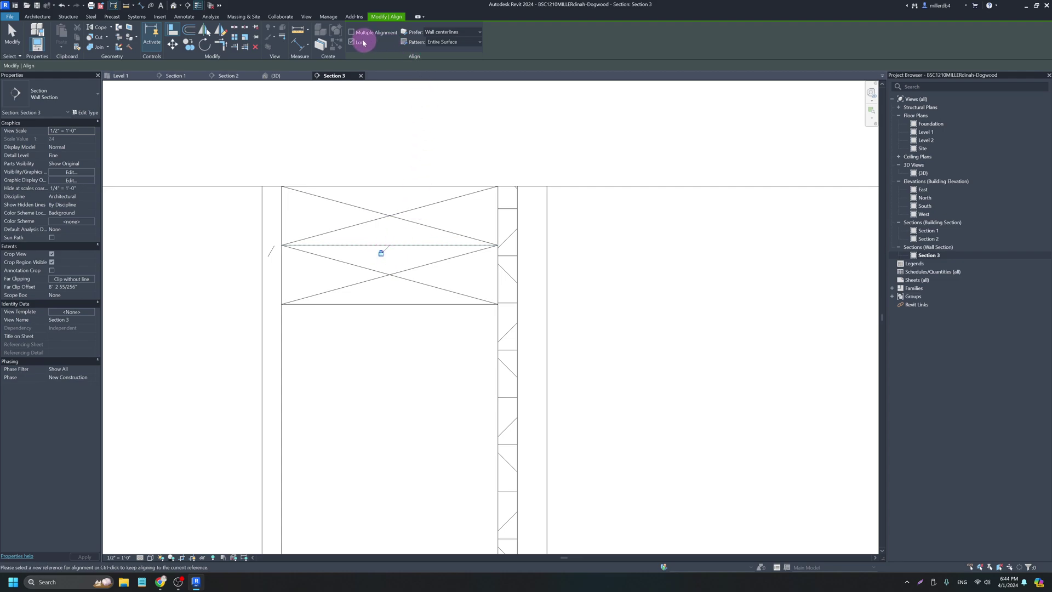
Place an upright 2x10 Nominal Cut Lumber section against the sheathing, between the Level 2 line and the double plate below.
scroll(406, 235, down, 5)
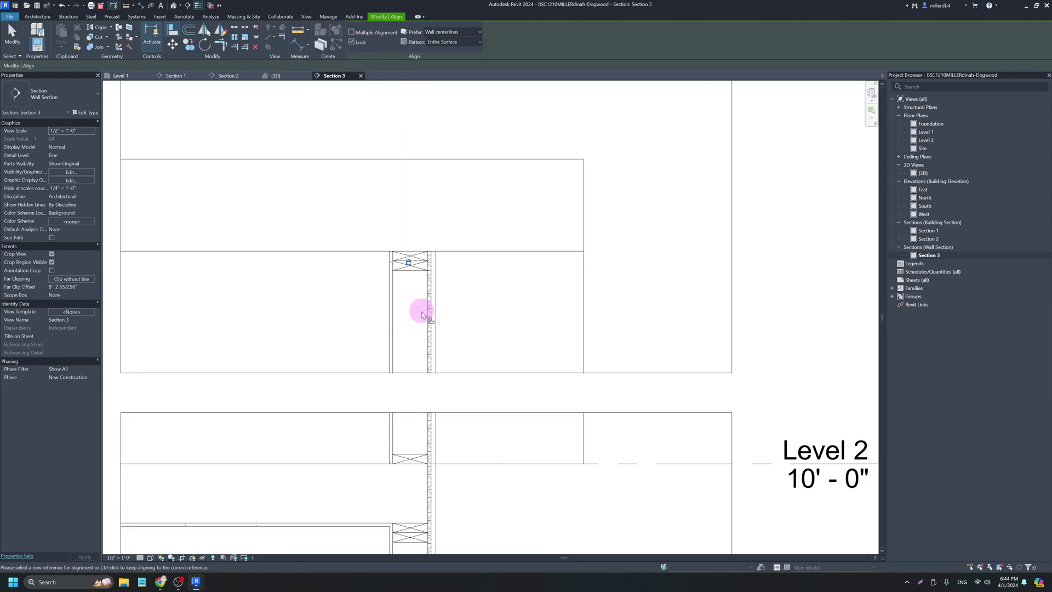
scroll(422, 358, down, 2)
middle_drag(433, 399, 427, 306)
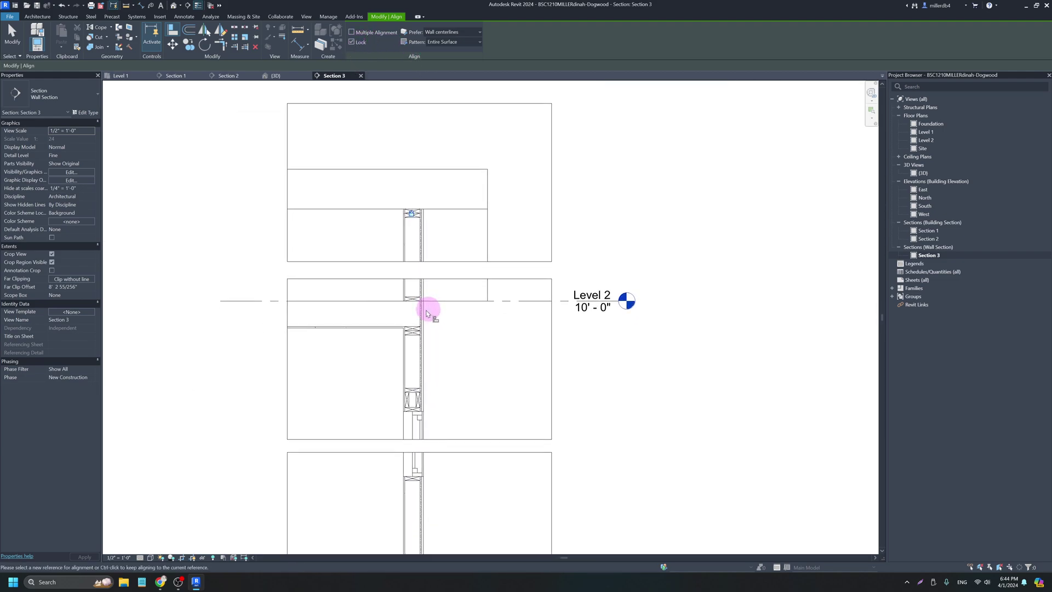
scroll(378, 343, up, 2)
scroll(373, 340, down, 2)
scroll(373, 340, down, 2)
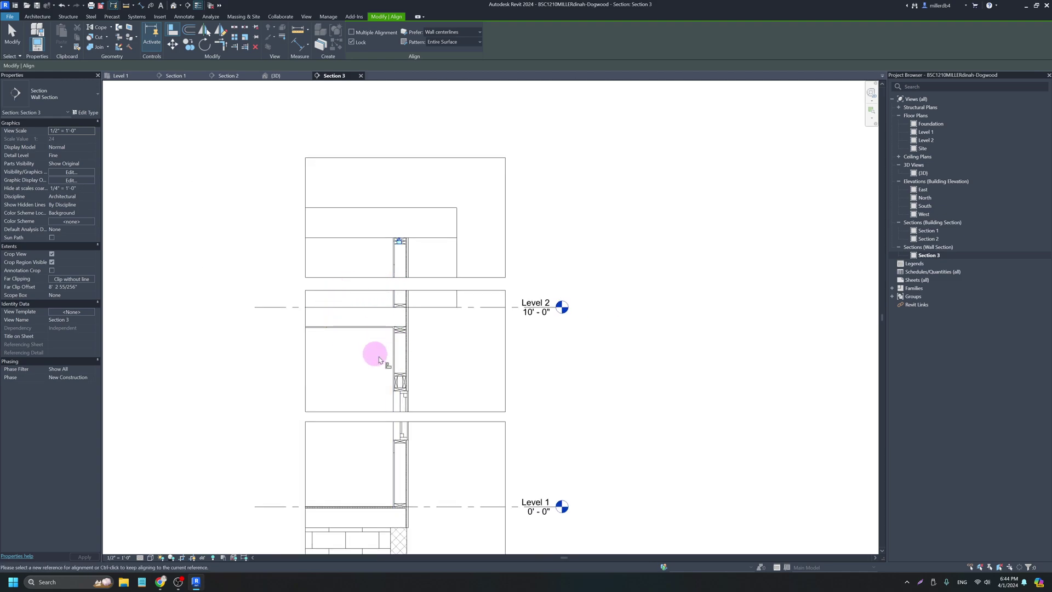
middle_drag(405, 354, 453, 331)
scroll(444, 336, up, 3)
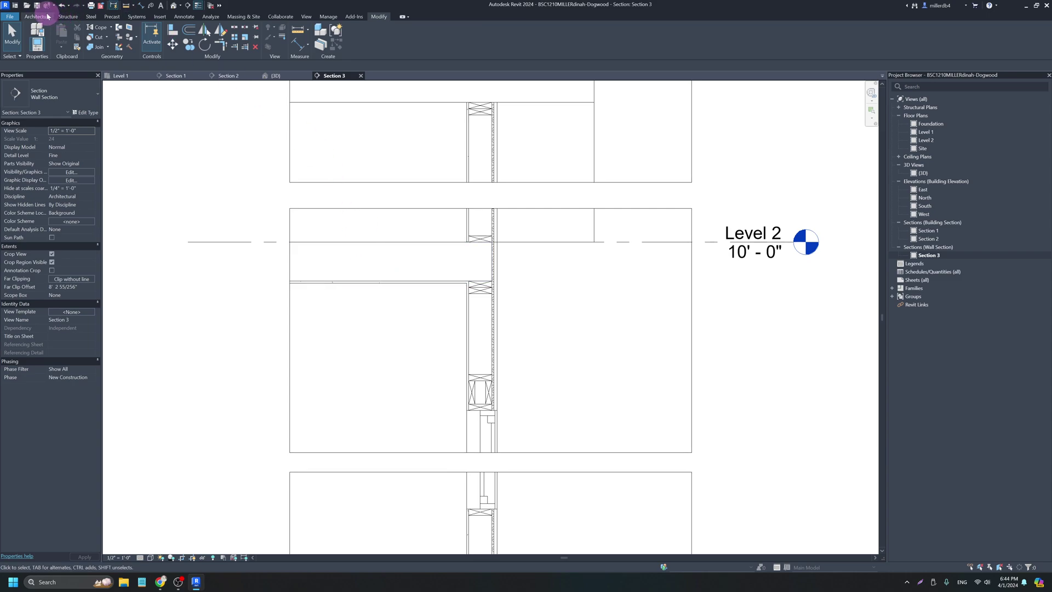
click(184, 17)
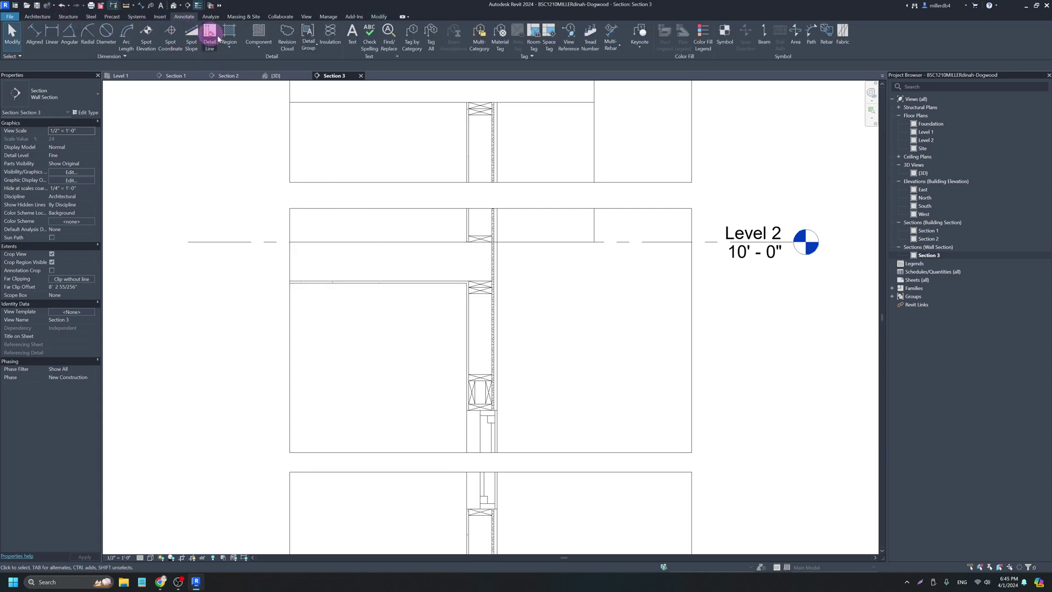
click(267, 34)
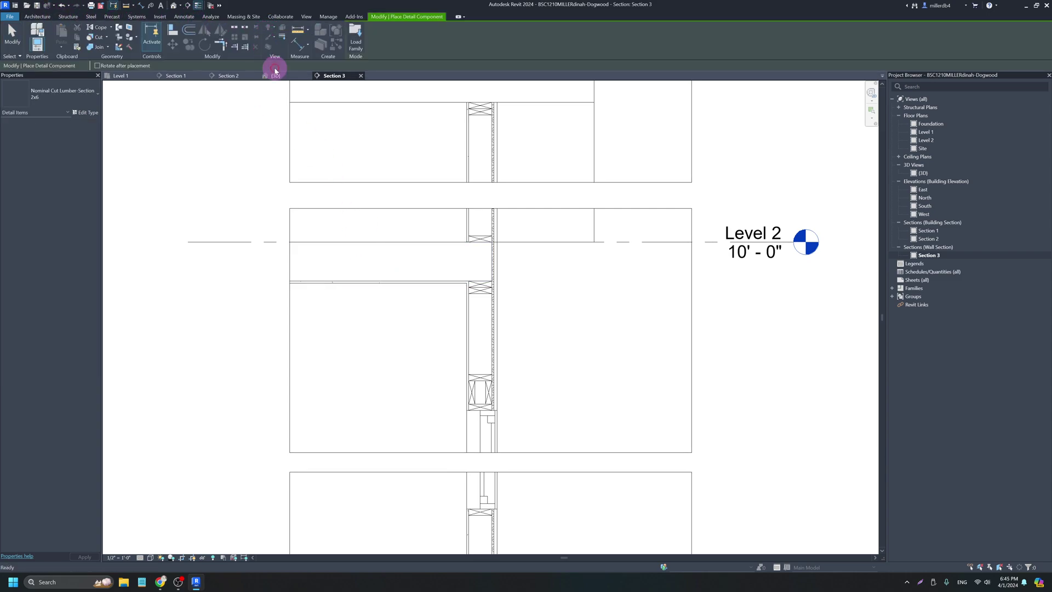
click(65, 94)
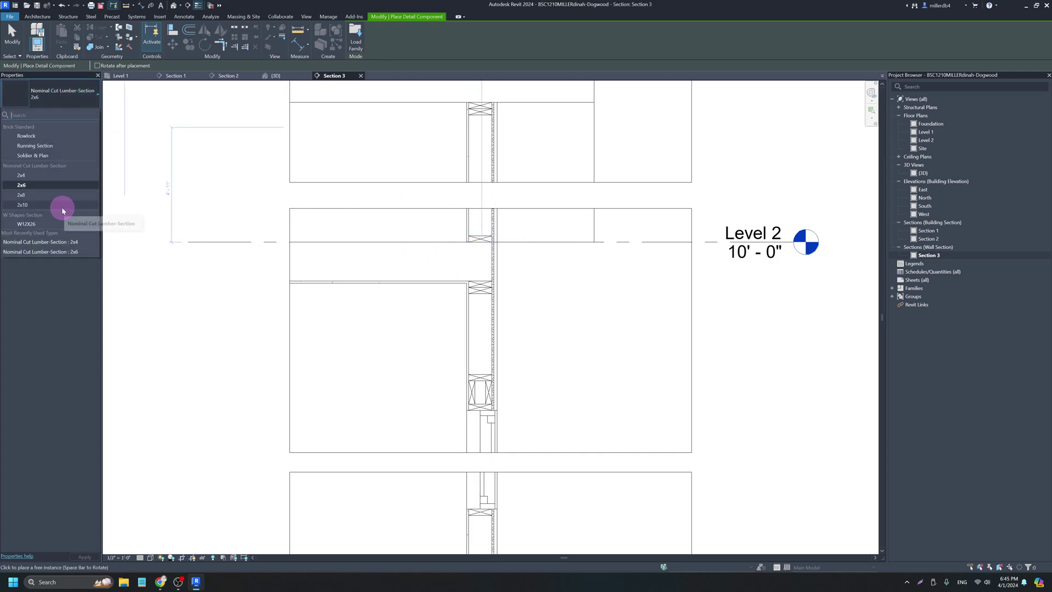
click(22, 204)
scroll(478, 280, up, 3)
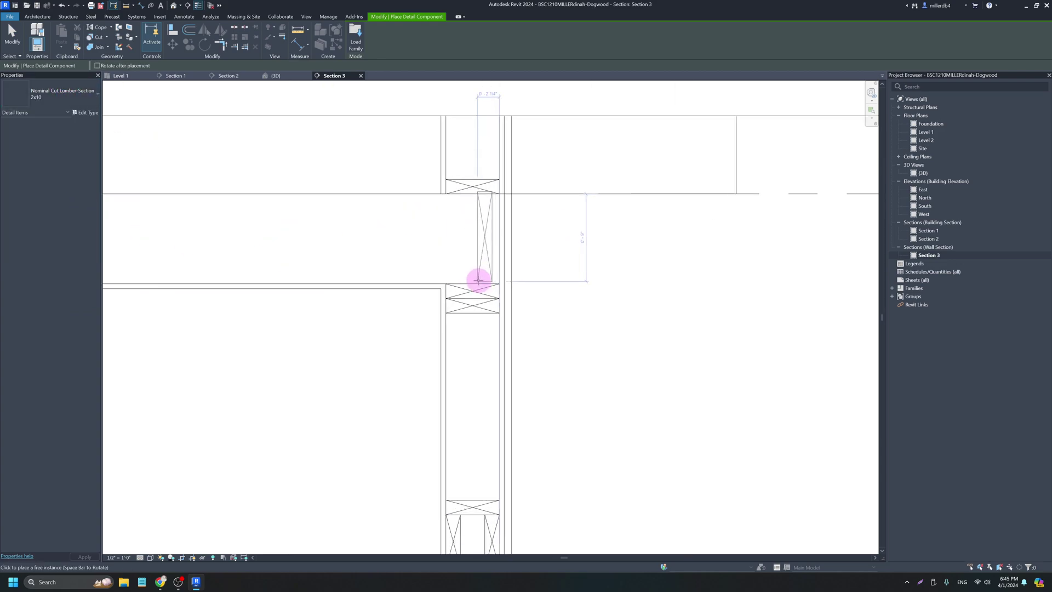
scroll(479, 281, up, 2)
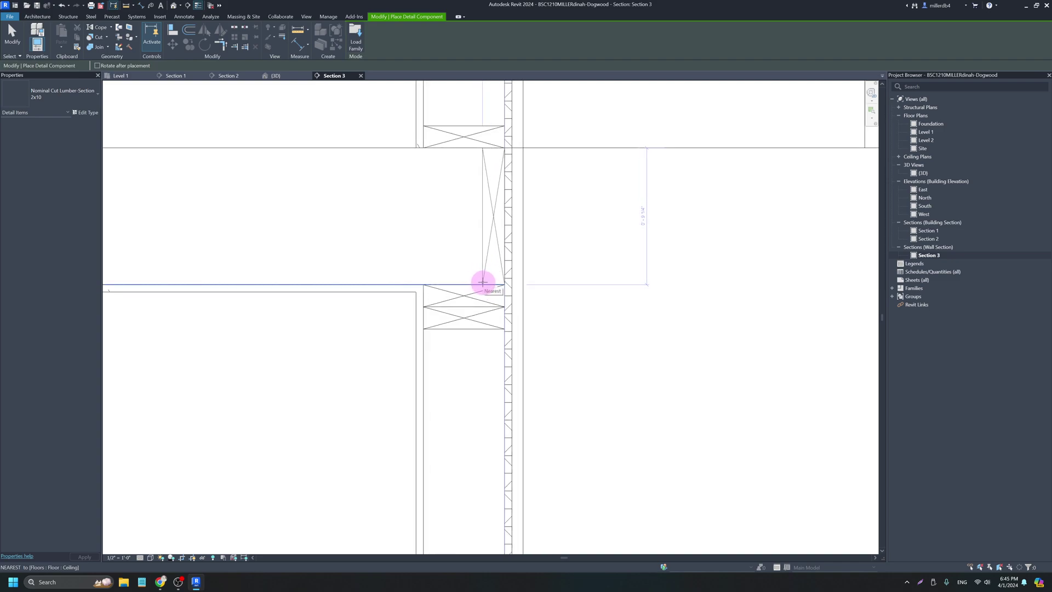
scroll(418, 282, down, 3)
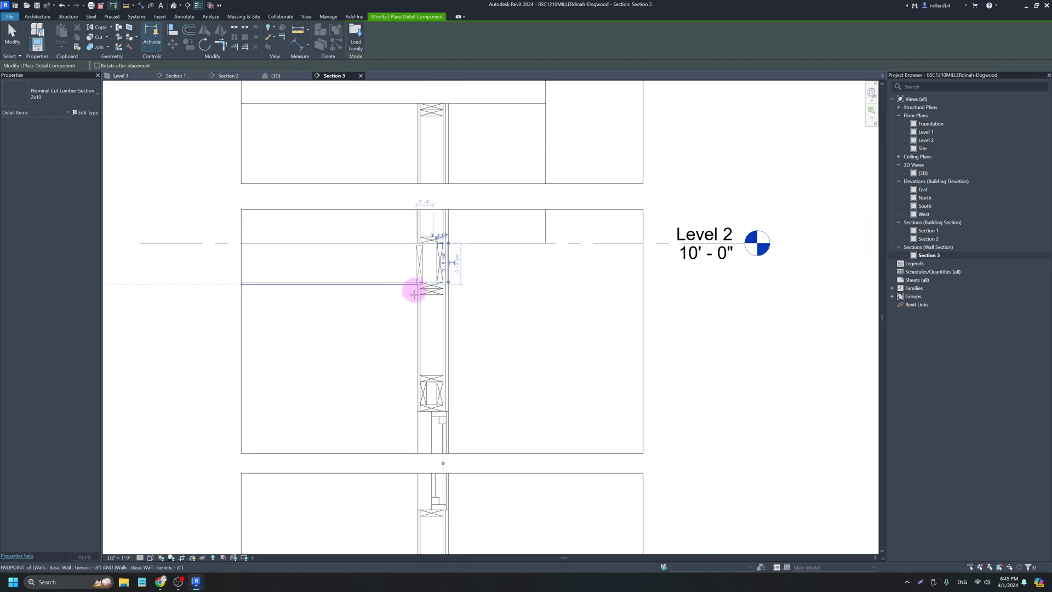
Place an upright 2x10 lumber section on the foundation wall, against the sheathing beneath the Level 1 floor.
middle_drag(441, 428, 408, 148)
scroll(399, 423, up, 4)
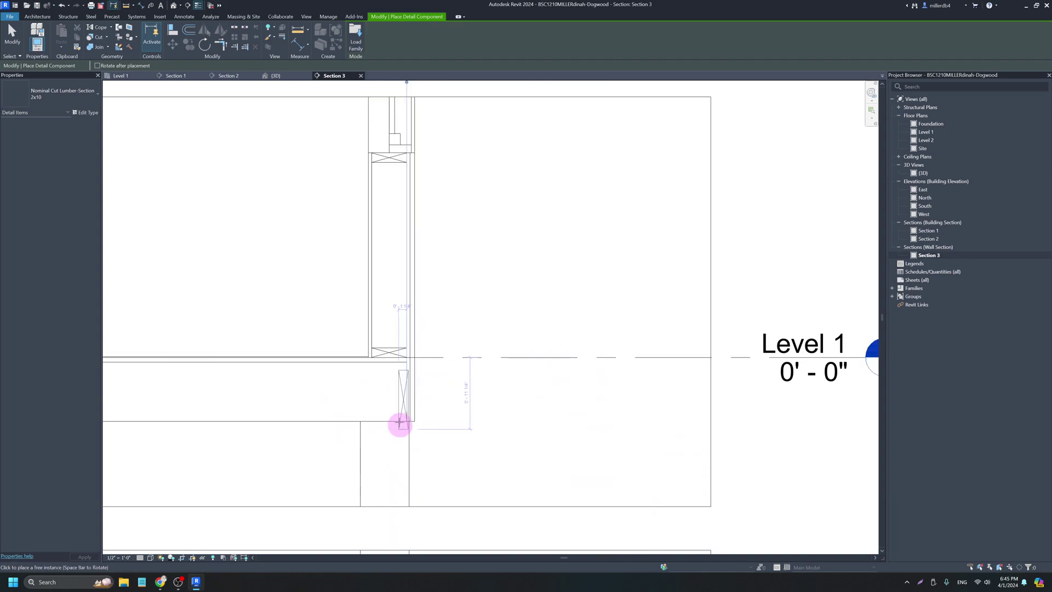
scroll(397, 416, up, 2)
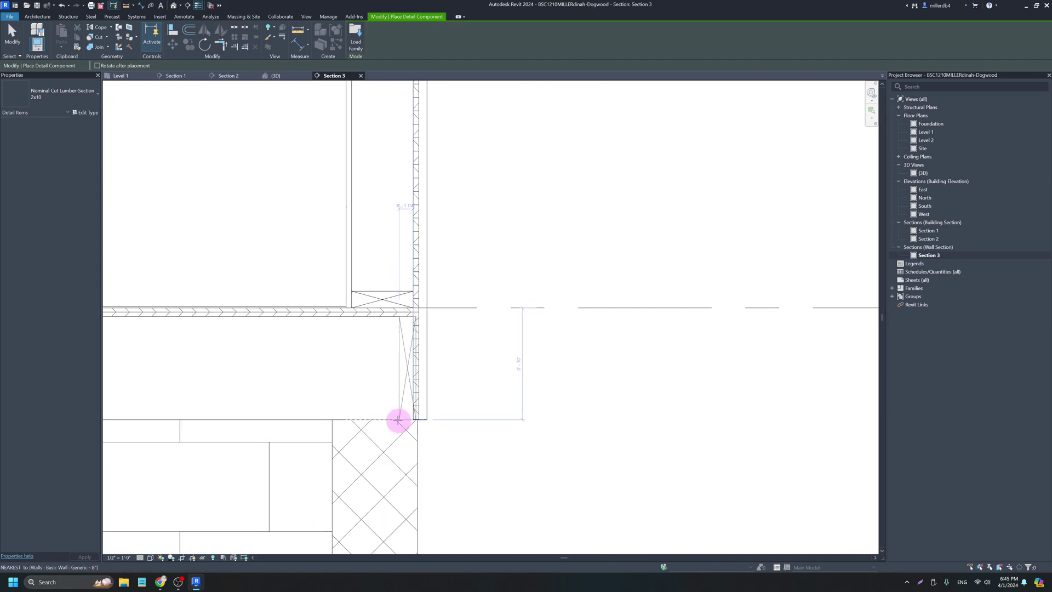
click(398, 420)
scroll(384, 416, down, 2)
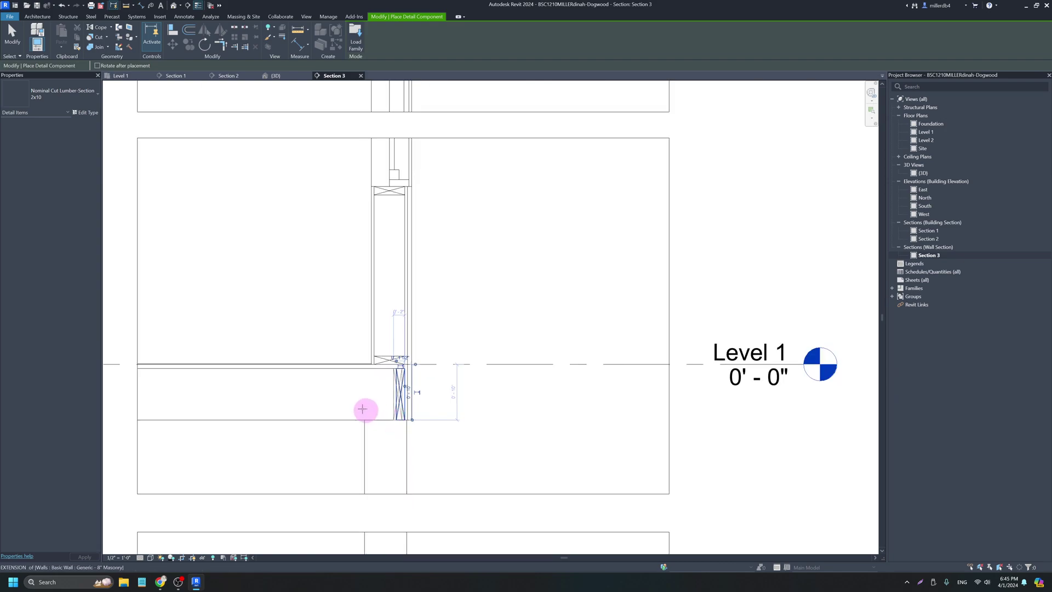
scroll(365, 410, down, 2)
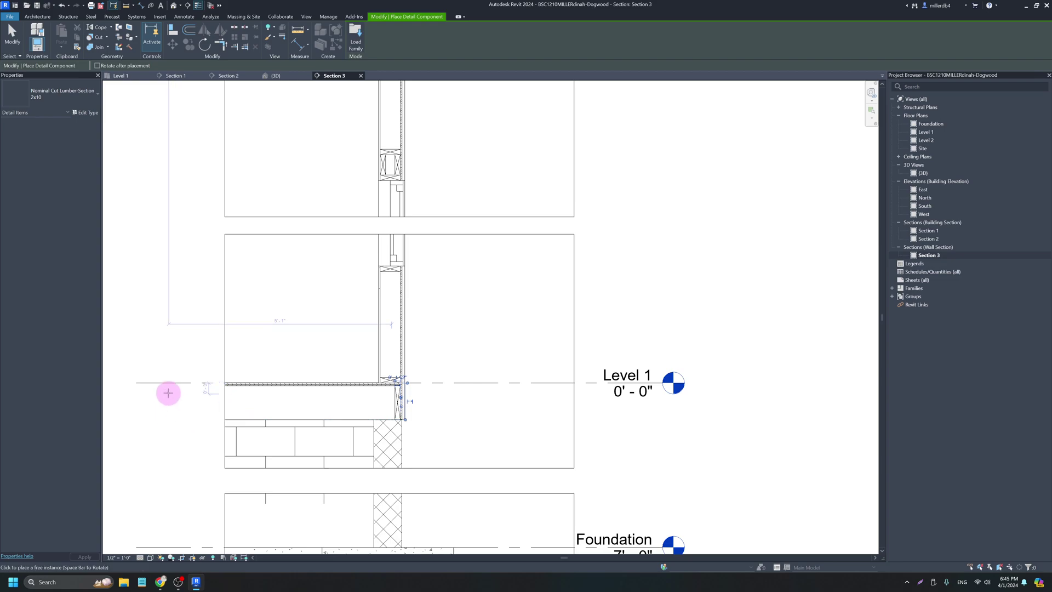
scroll(231, 409, down, 2)
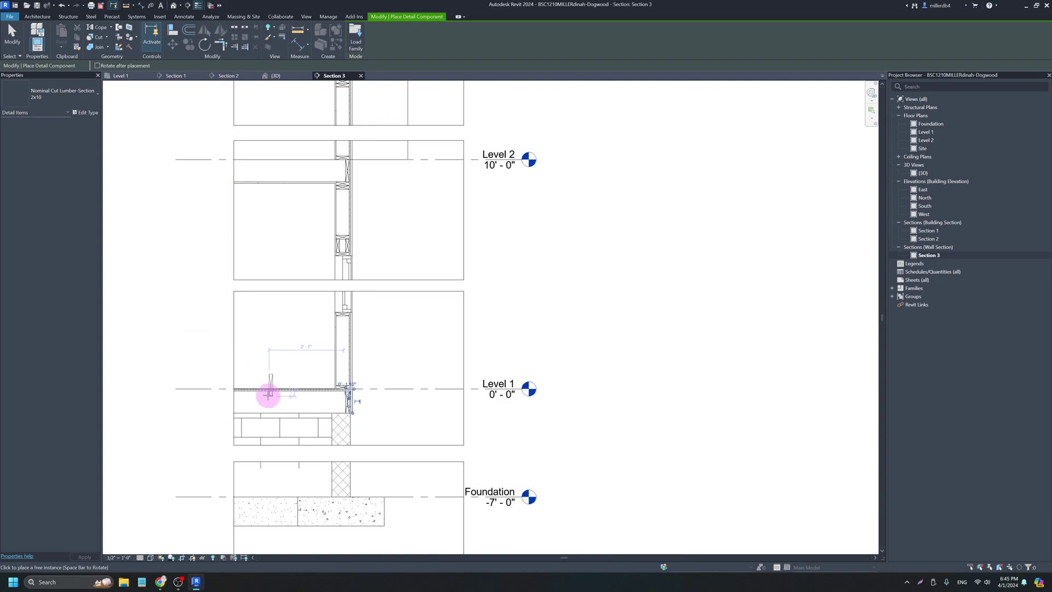
scroll(336, 408, up, 3)
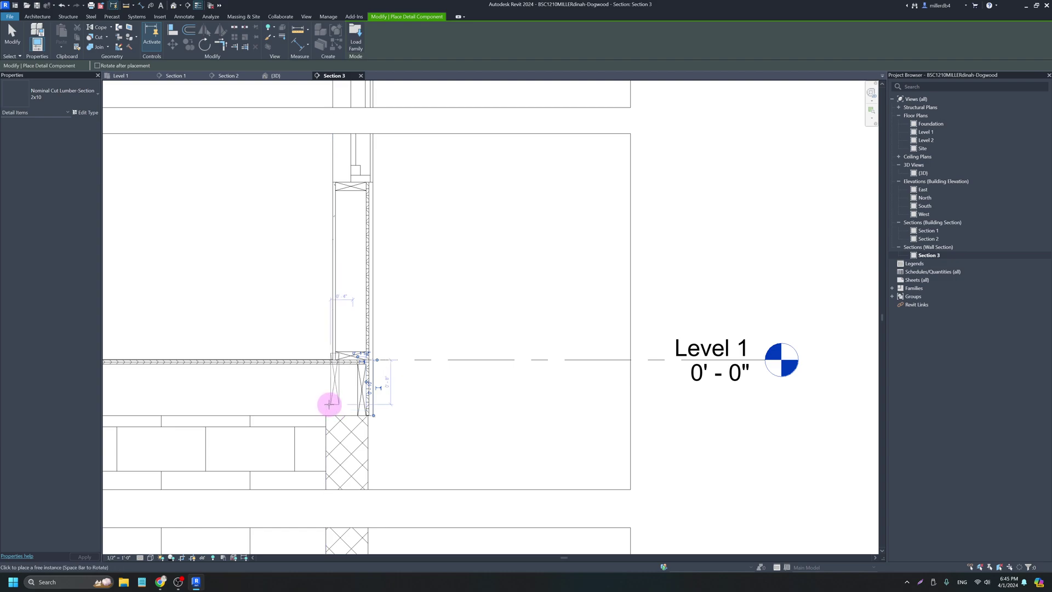
key(Escape)
key(Escape)
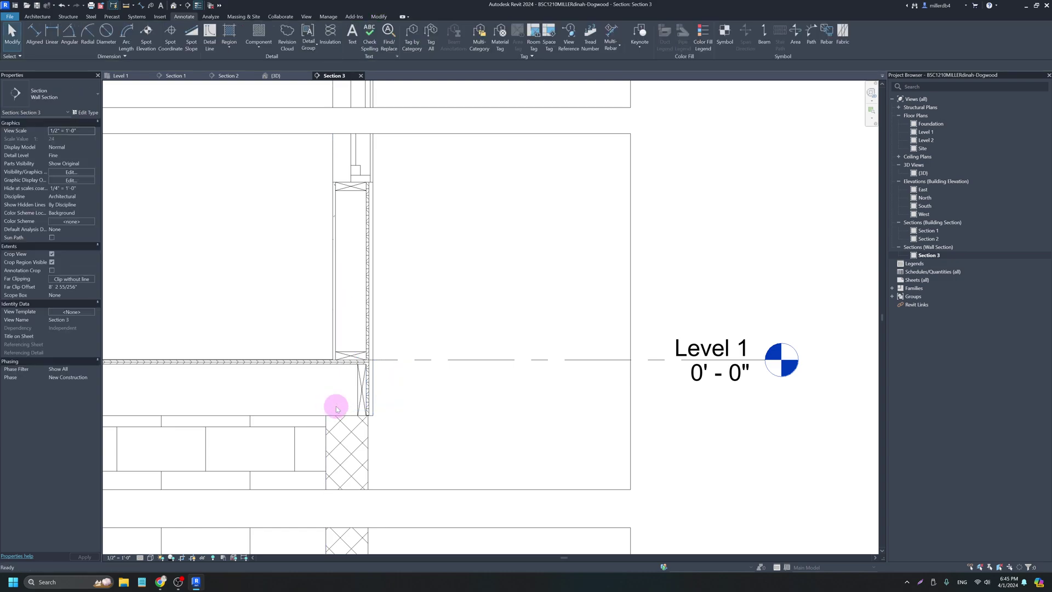
Array the 2x10 lumber section beneath the Level 1 floor inward along the joist space, with five members spaced 1'-4" apart.
click(360, 391)
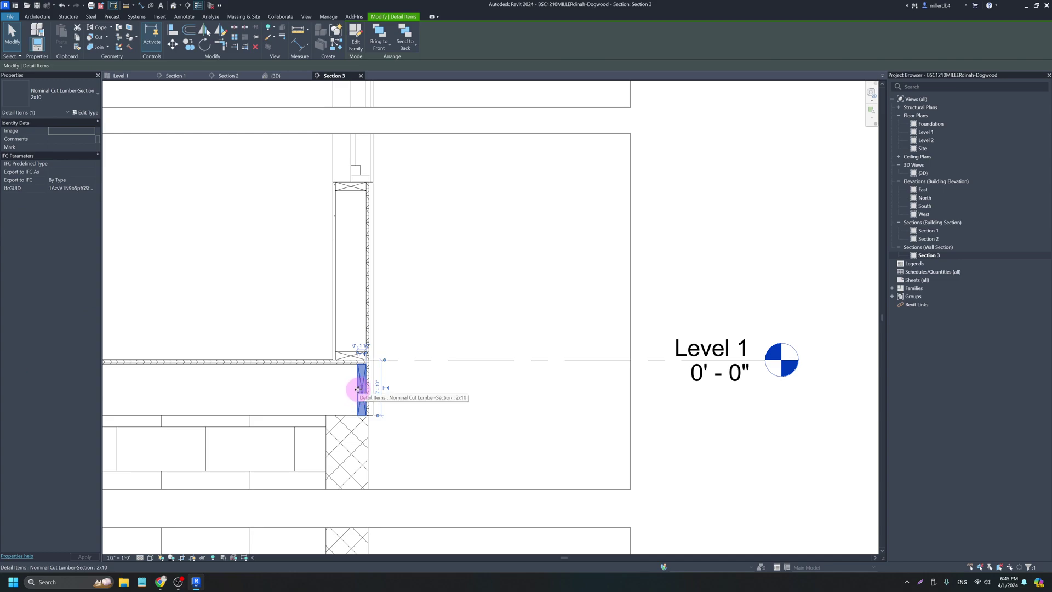
click(235, 40)
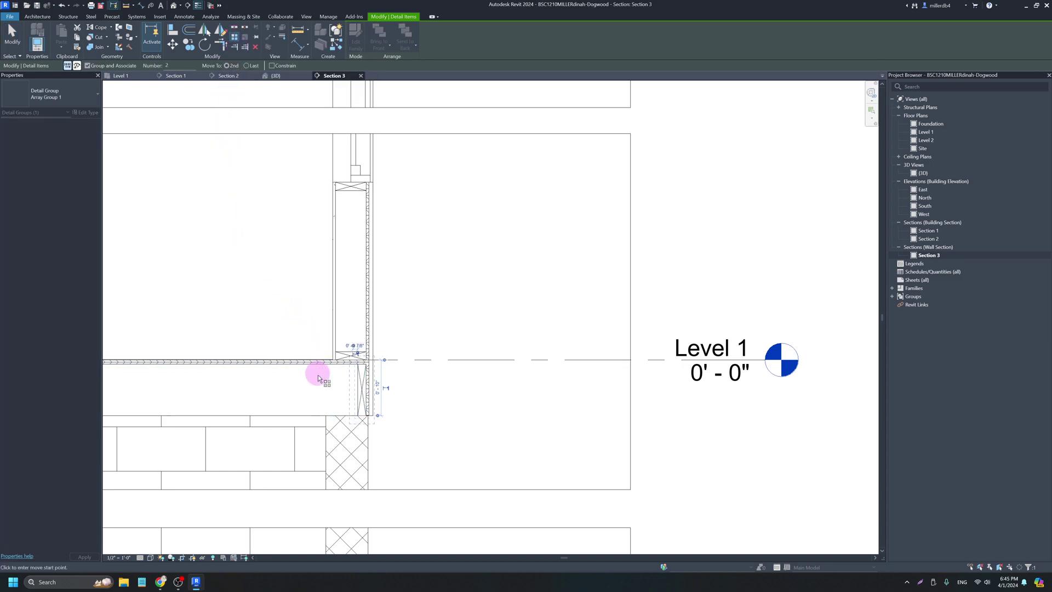
scroll(318, 377, up, 2)
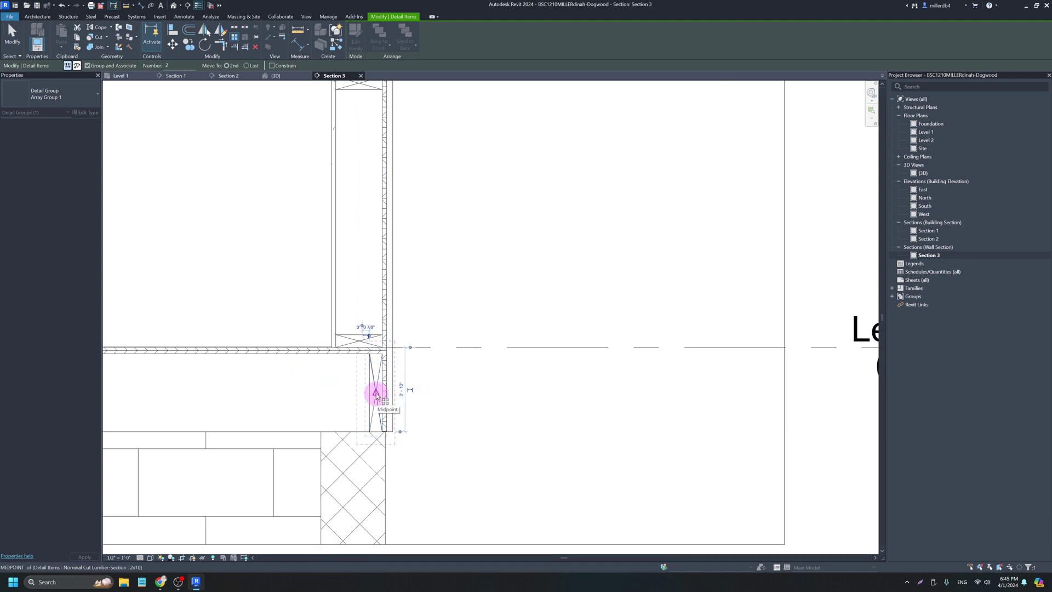
click(377, 395)
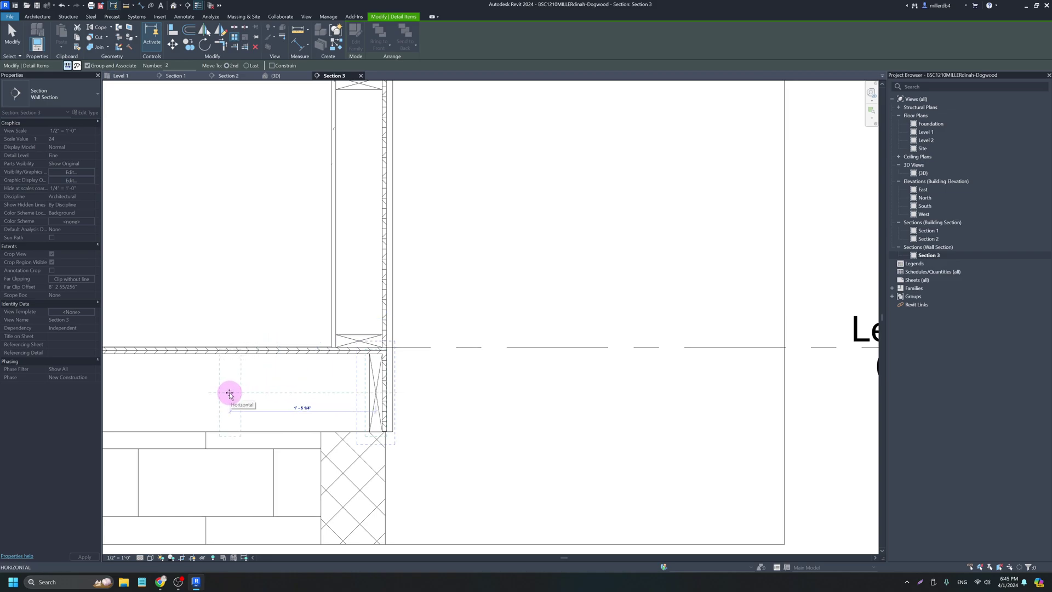
text(1 4)
key(Return)
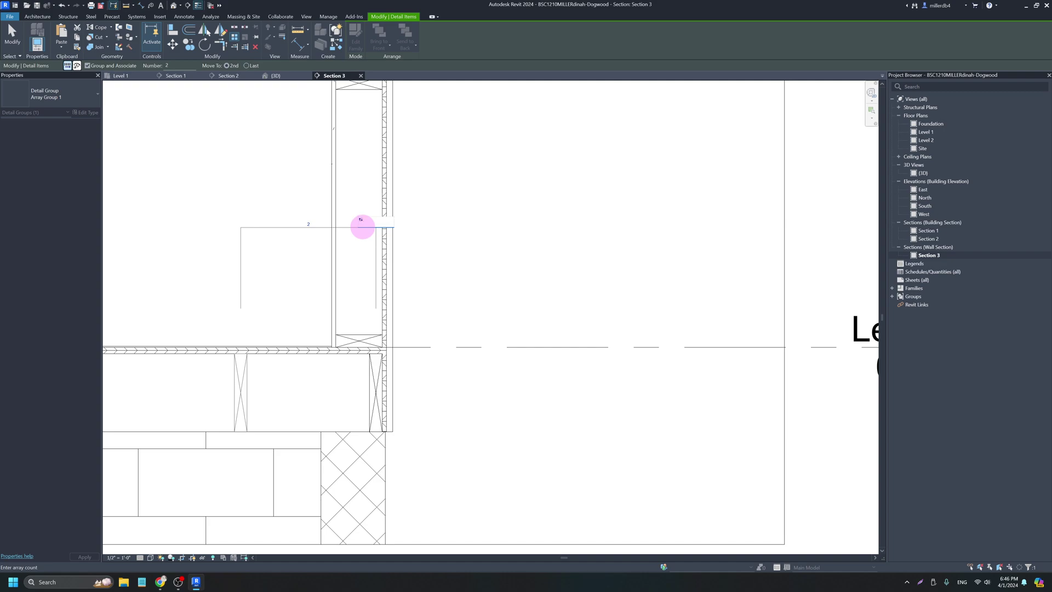
text(5)
key(Return)
scroll(362, 228, down, 3)
middle_drag(224, 351, 500, 319)
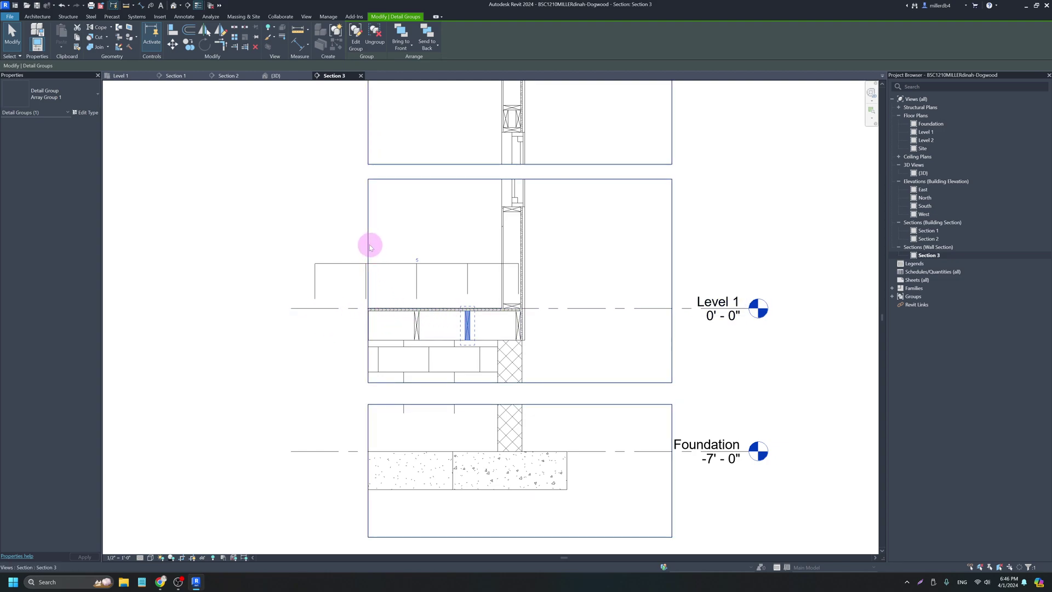
scroll(369, 250, down, 5)
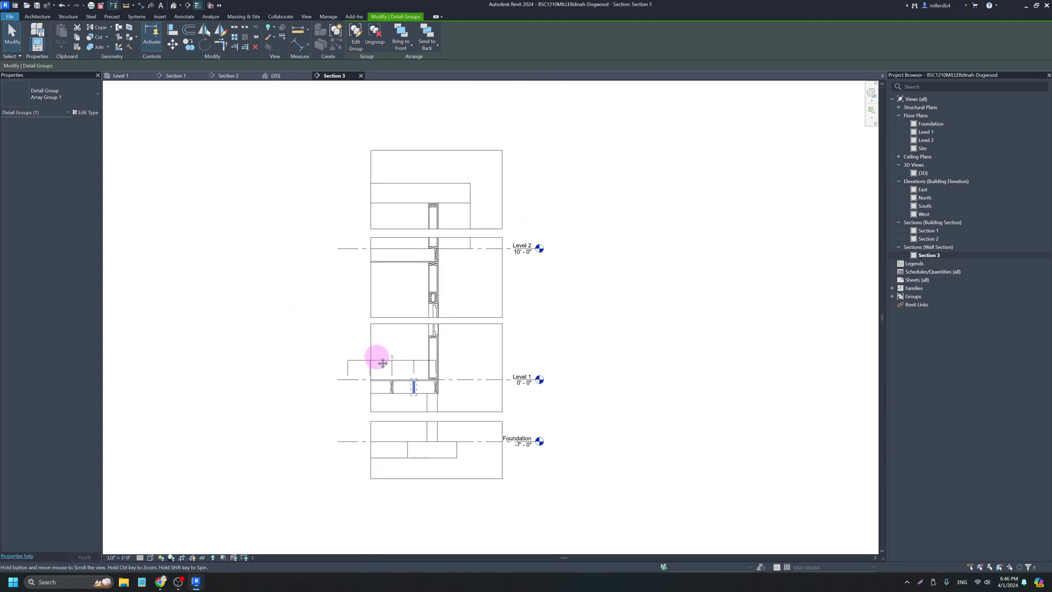
scroll(427, 269, up, 1)
key(Escape)
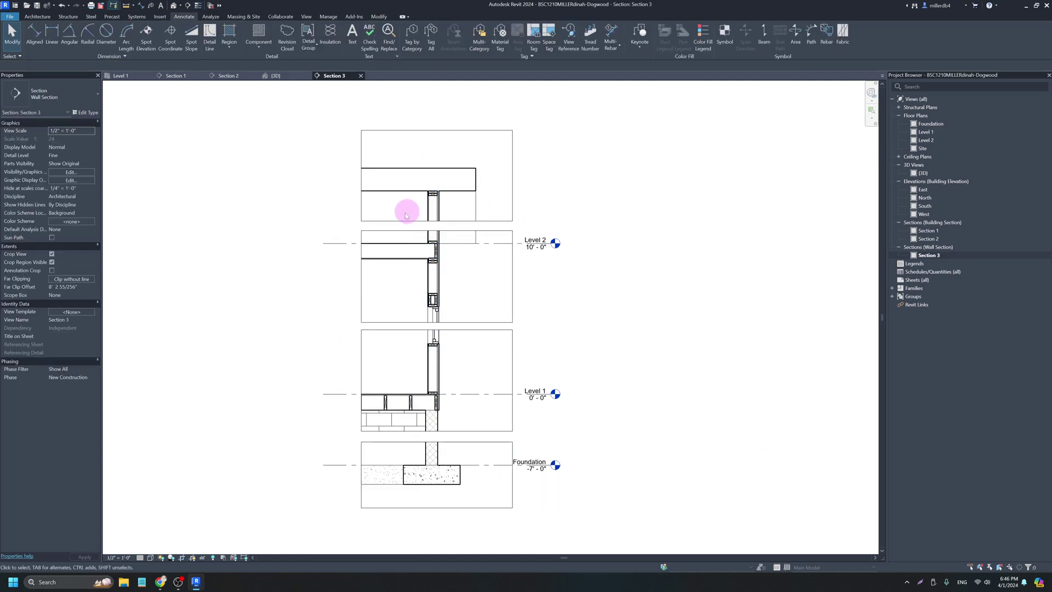
Array the 2x10 lumber section in the Level 2 floor inward into five members at the same 1'-4" spacing.
scroll(407, 217, up, 1)
scroll(406, 219, up, 2)
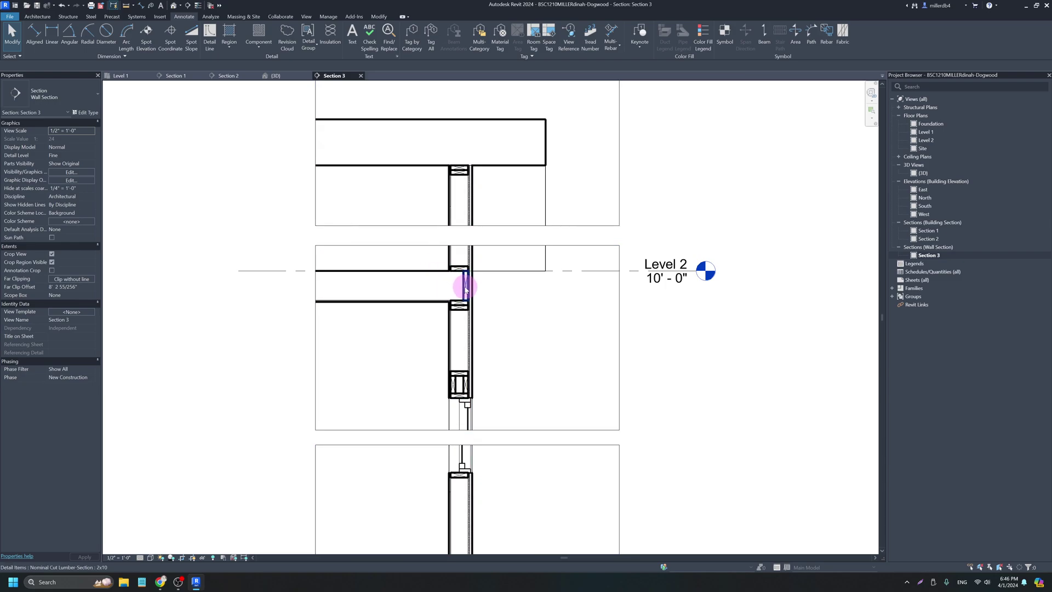
click(462, 285)
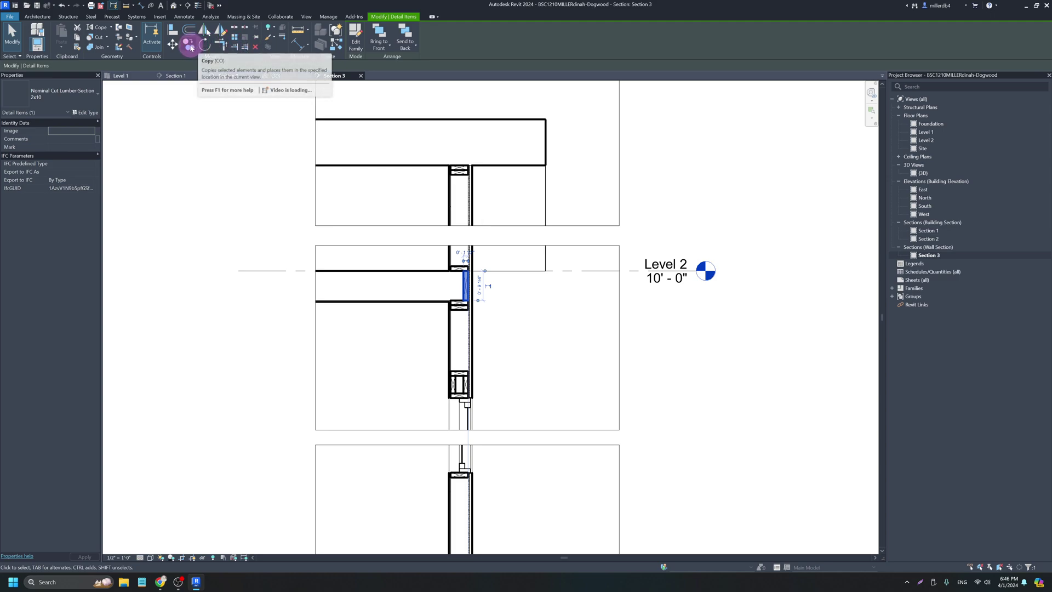
click(234, 37)
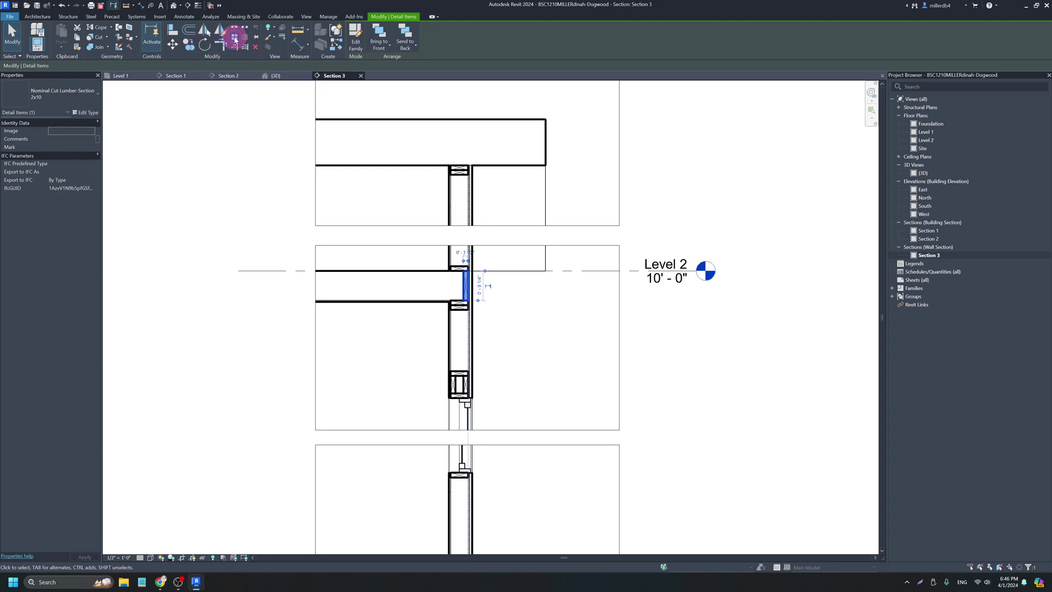
click(461, 296)
scroll(462, 295, up, 1)
scroll(465, 298, up, 3)
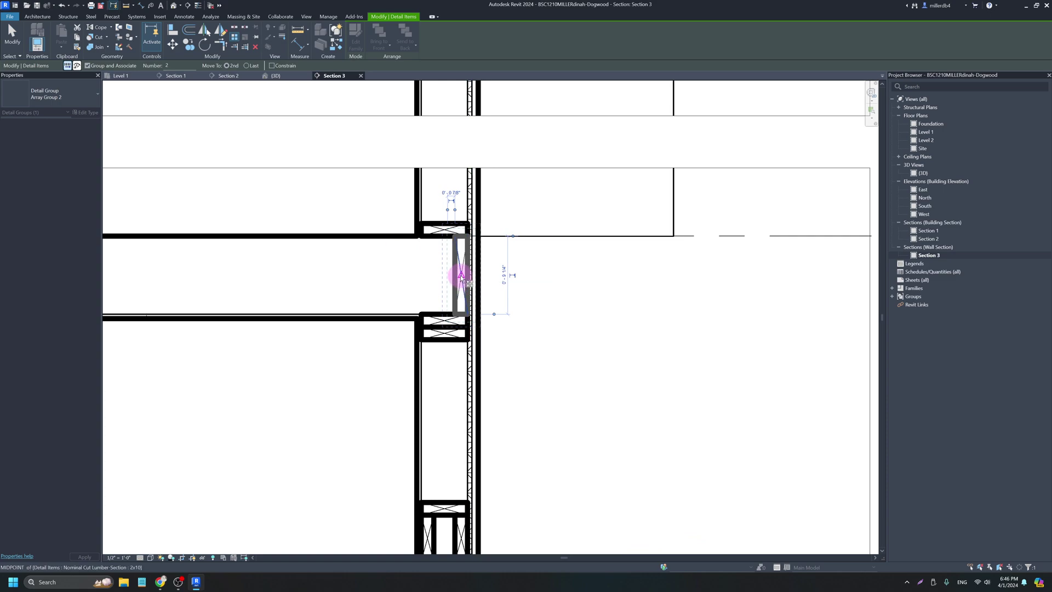
click(461, 276)
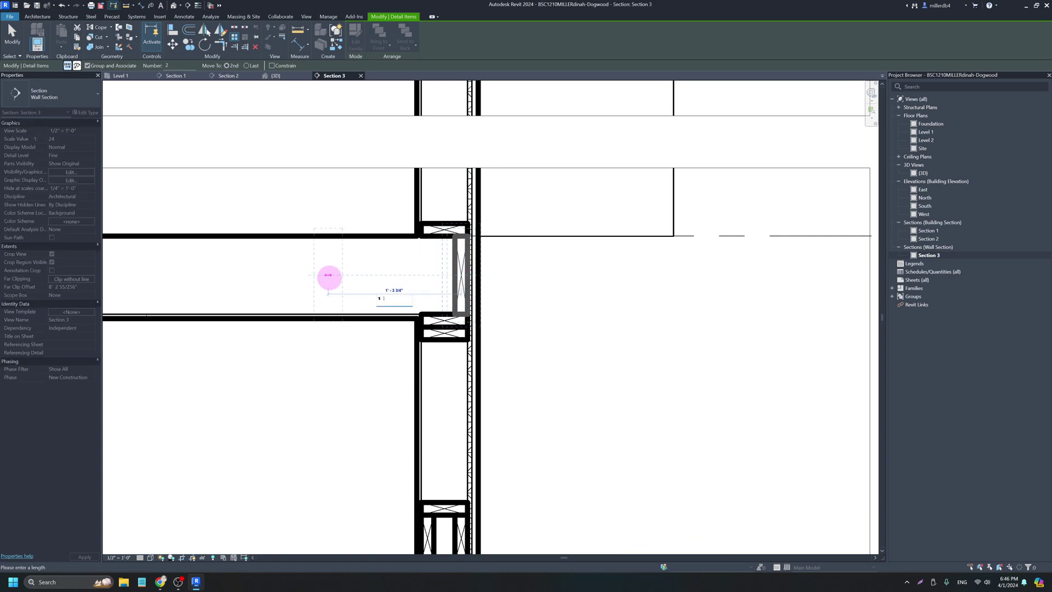
click(329, 279)
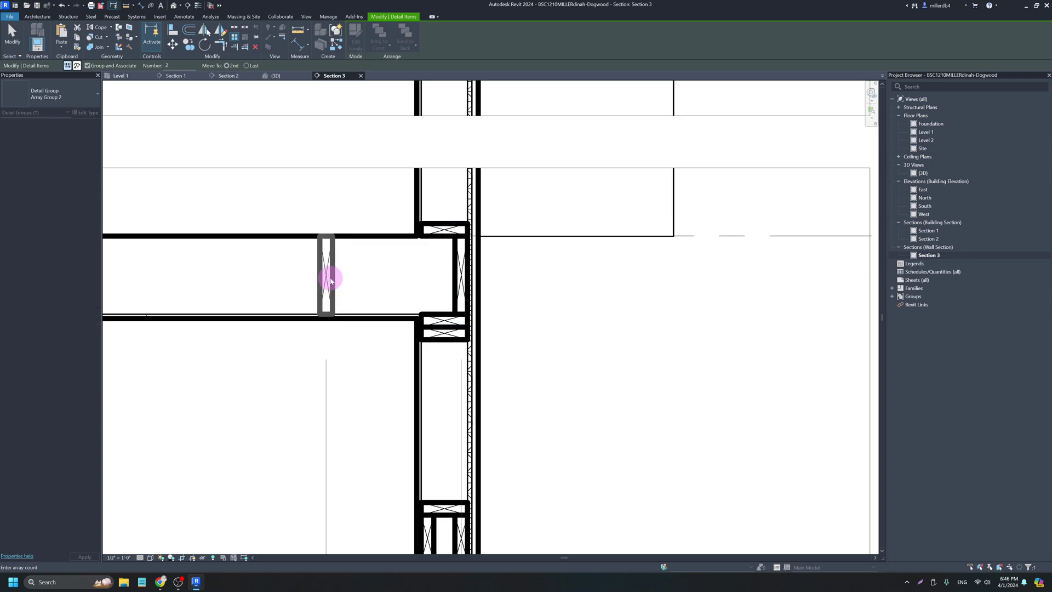
scroll(303, 298, down, 5)
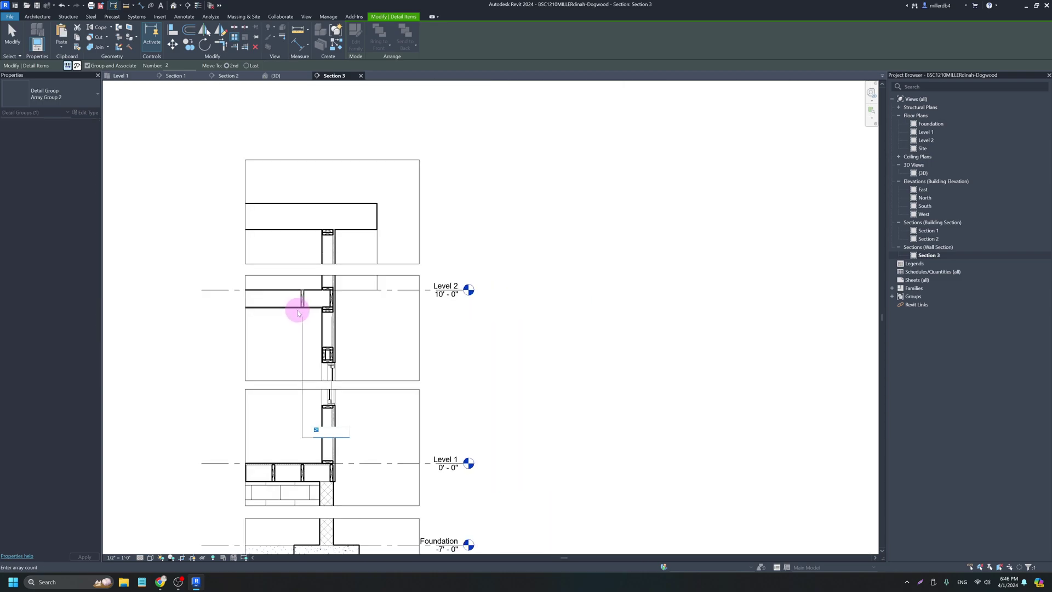
text(5)
key(Return)
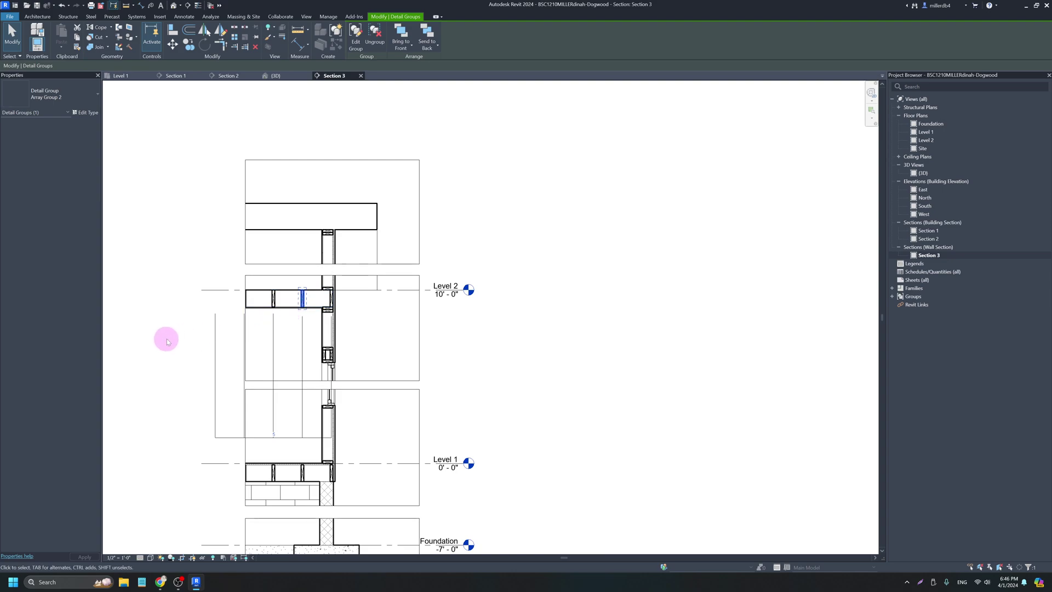
key(Escape)
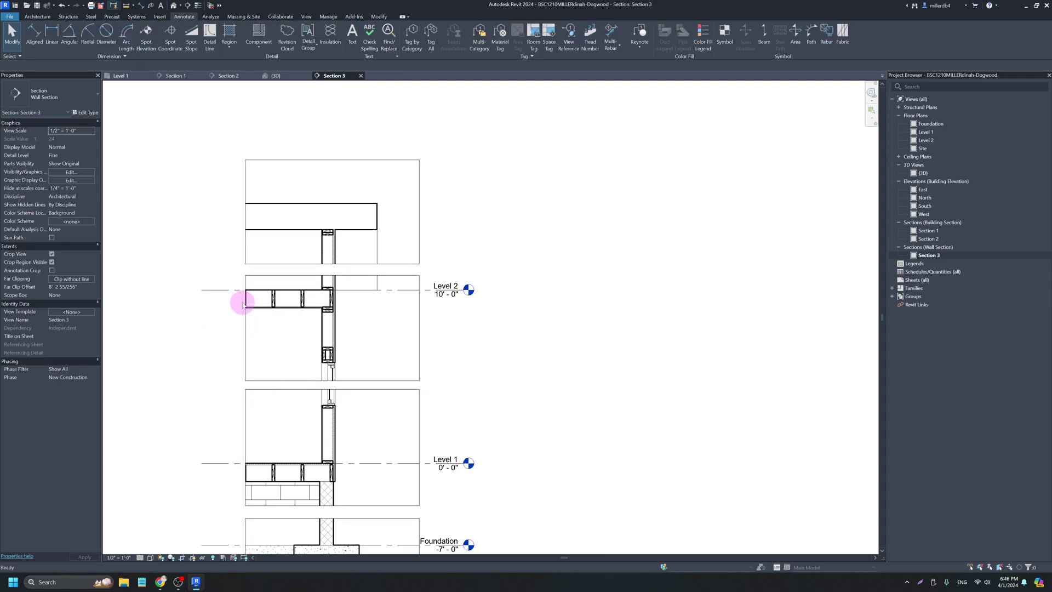
Narrow the wall section's crop region by pulling both its exterior and interior side edges closer to the wall.
middle_drag(344, 312, 318, 259)
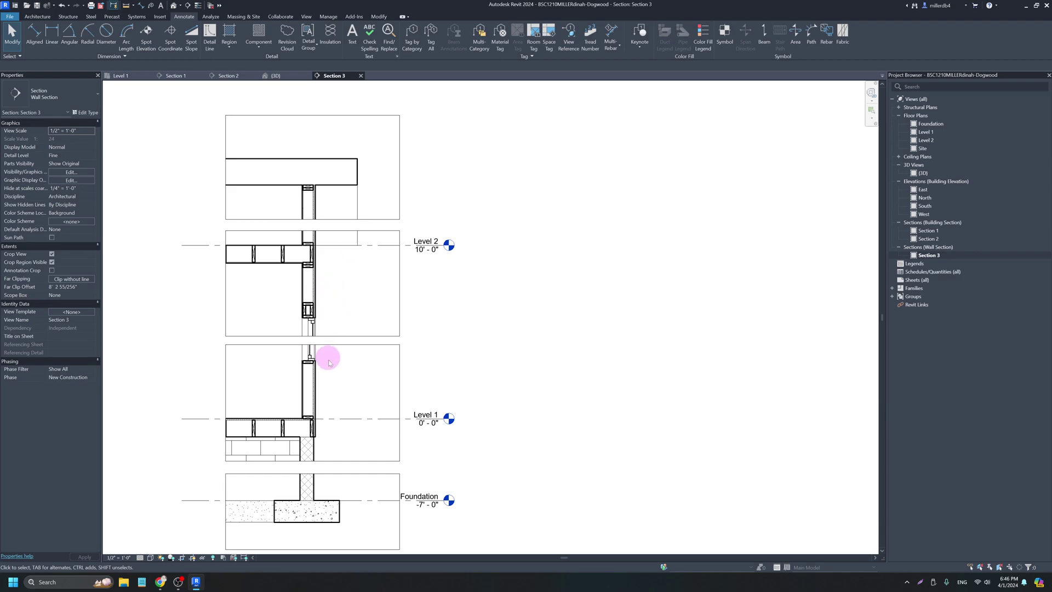
scroll(254, 408, up, 4)
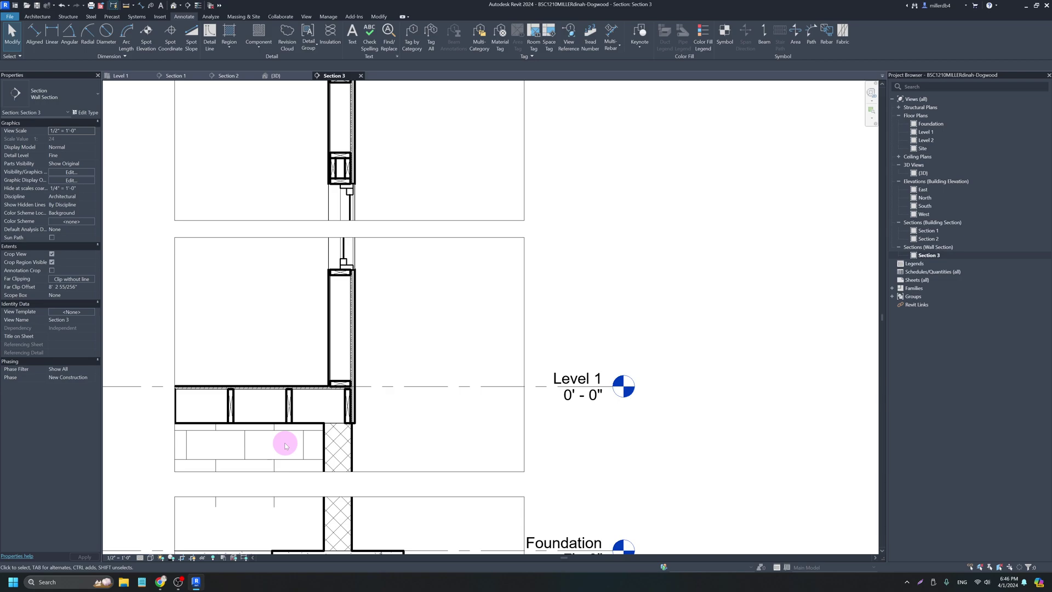
scroll(283, 445, down, 4)
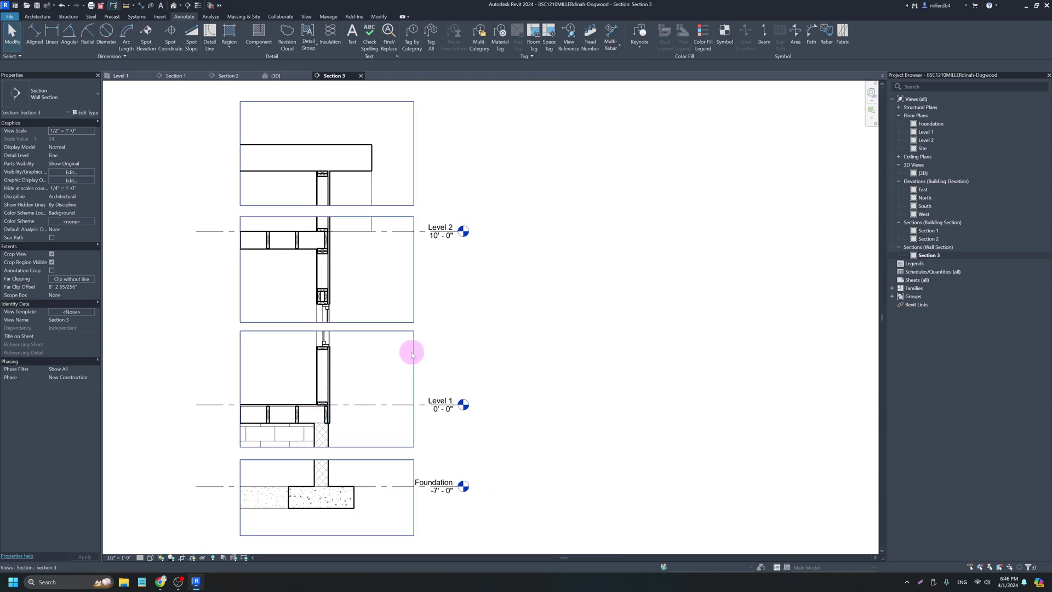
click(413, 268)
drag(413, 268, 385, 269)
drag(240, 269, 256, 270)
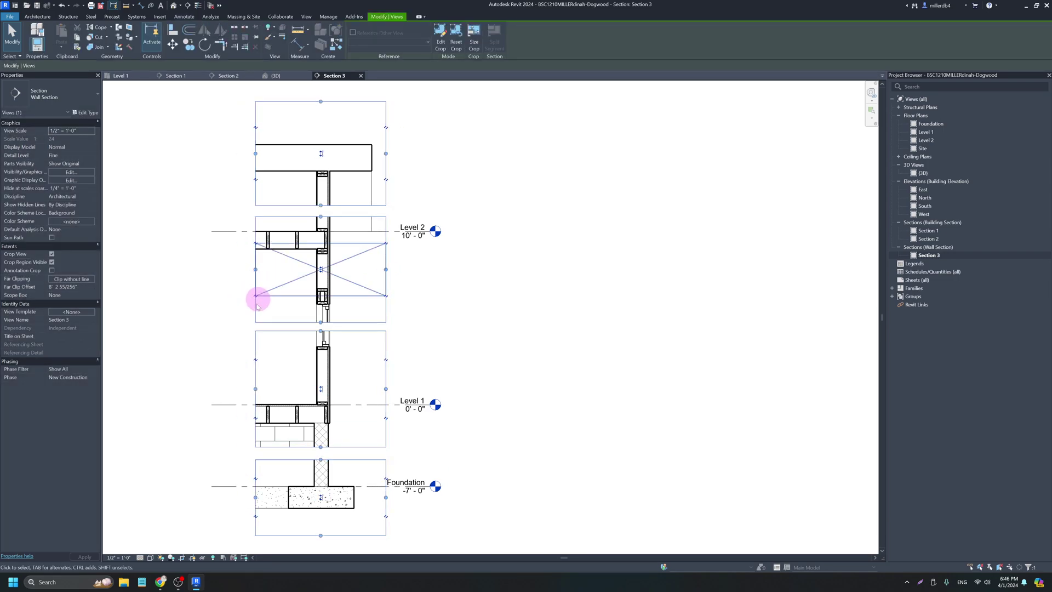
click(216, 346)
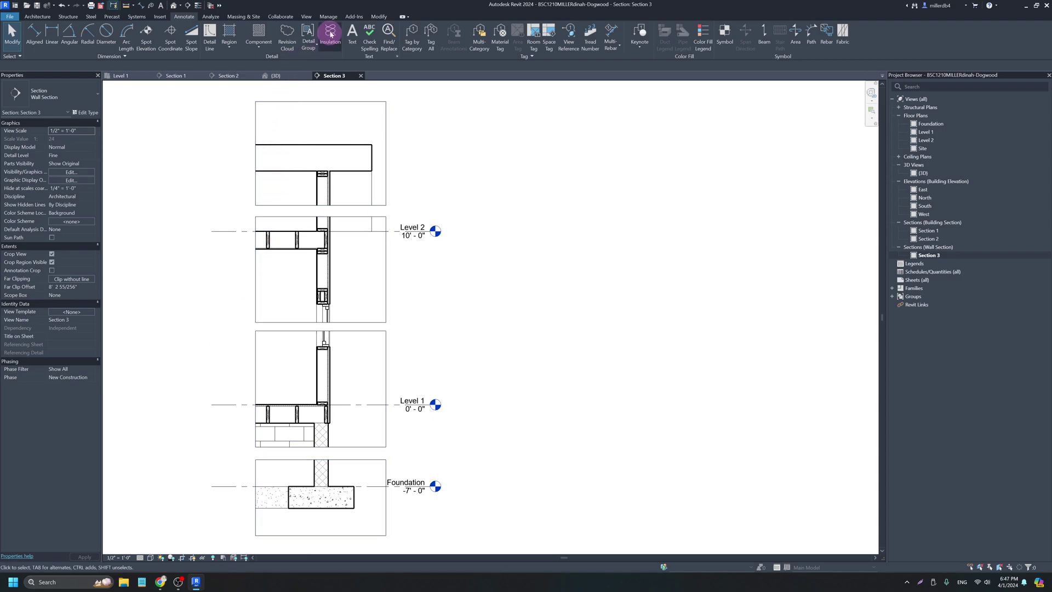
Place batt insulation 5 1/2" wide in the Level 1 wall, from the bottom plate up to the plate under the window.
click(330, 33)
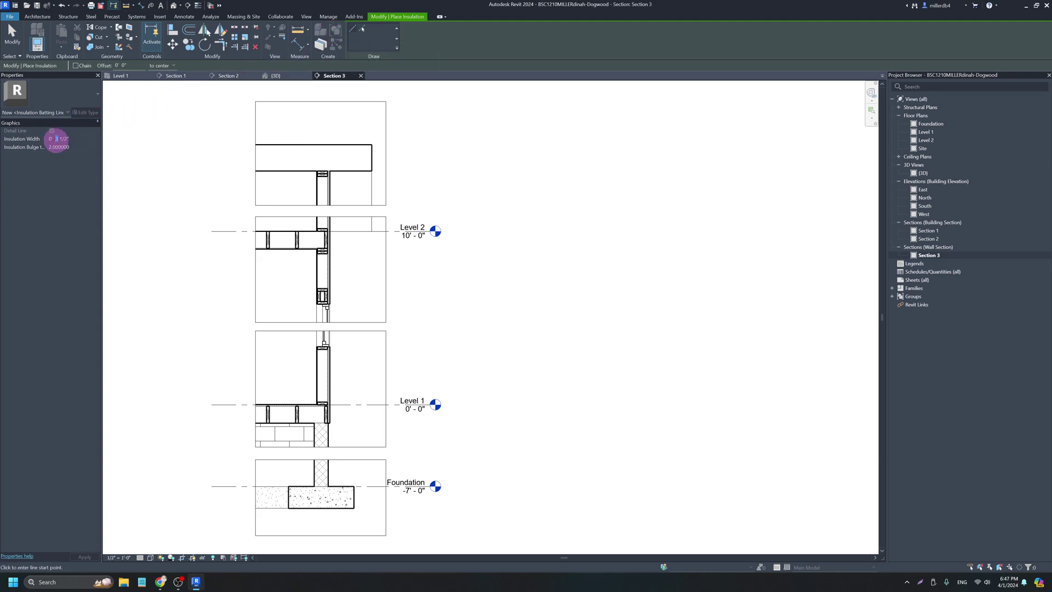
text(5)
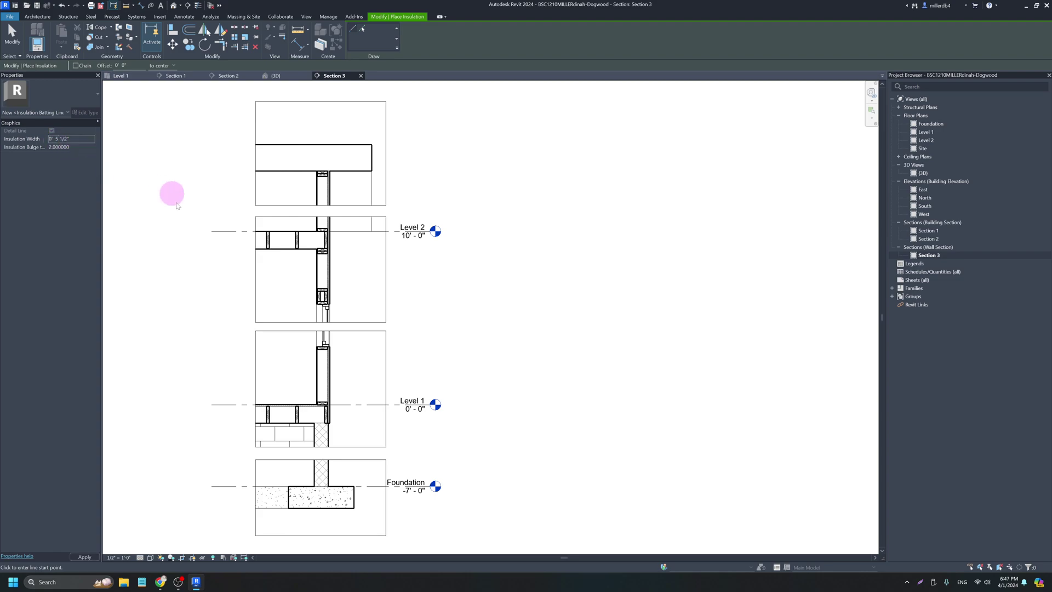
scroll(350, 395, up, 4)
scroll(308, 403, up, 2)
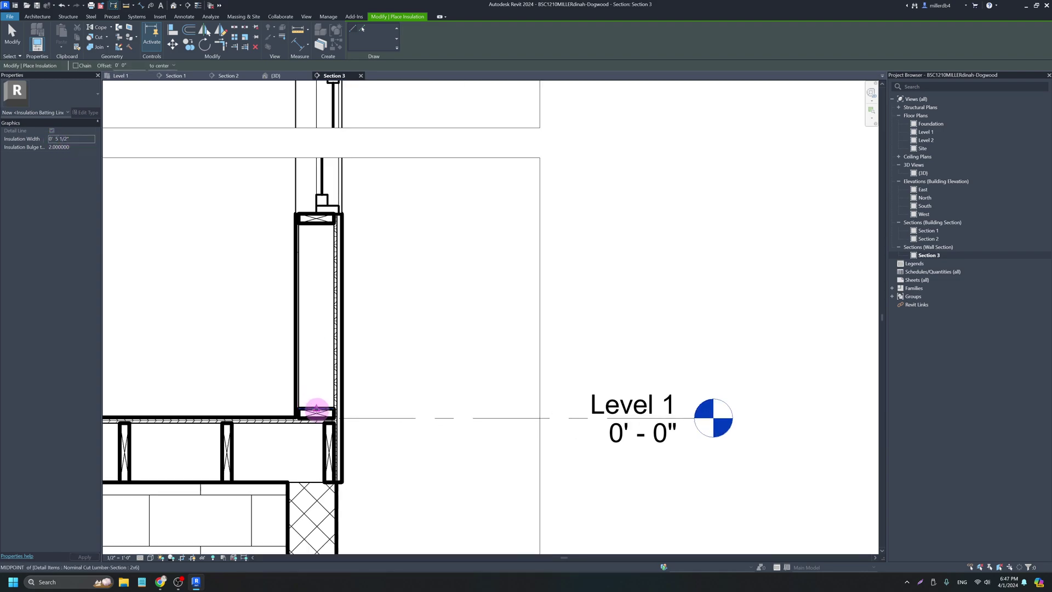
click(316, 410)
click(316, 219)
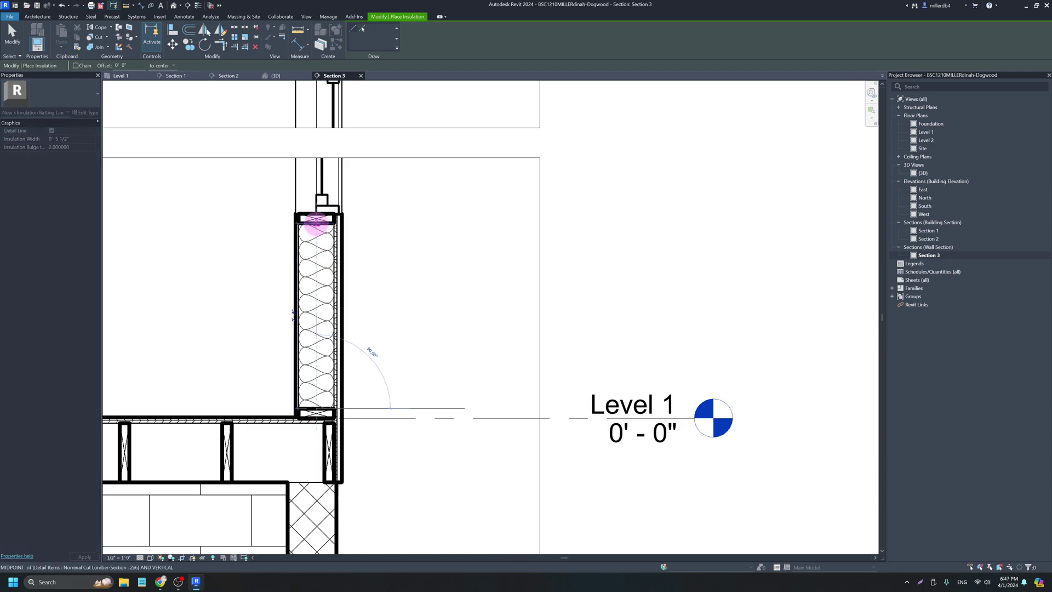
Place batt insulation in the wall between the top of the window header and the double plate beneath the Level 2 floor.
scroll(265, 290, down, 4)
middle_drag(275, 235, 301, 324)
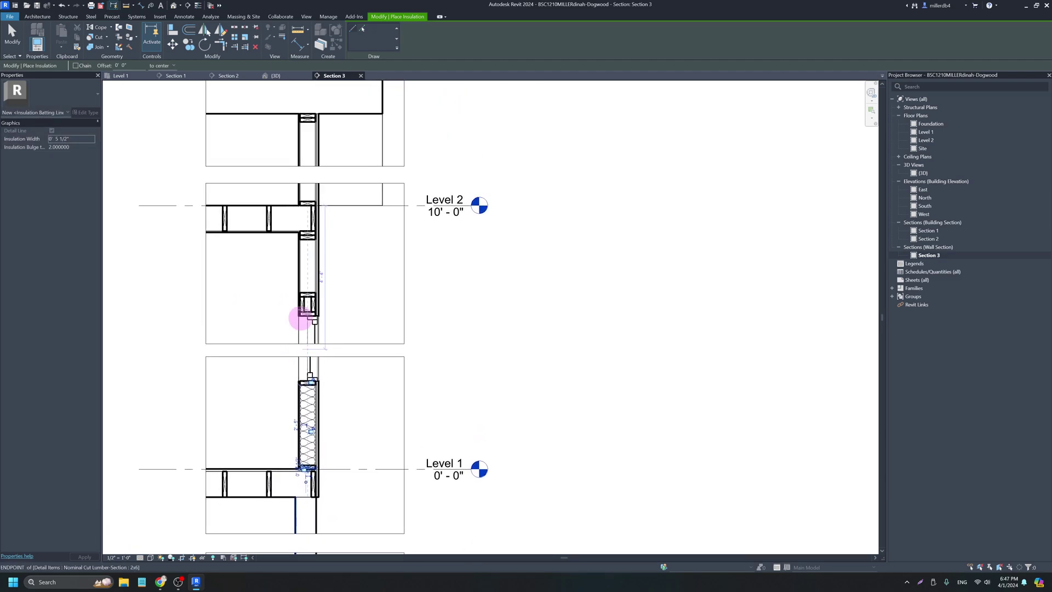
scroll(300, 324, up, 2)
click(305, 293)
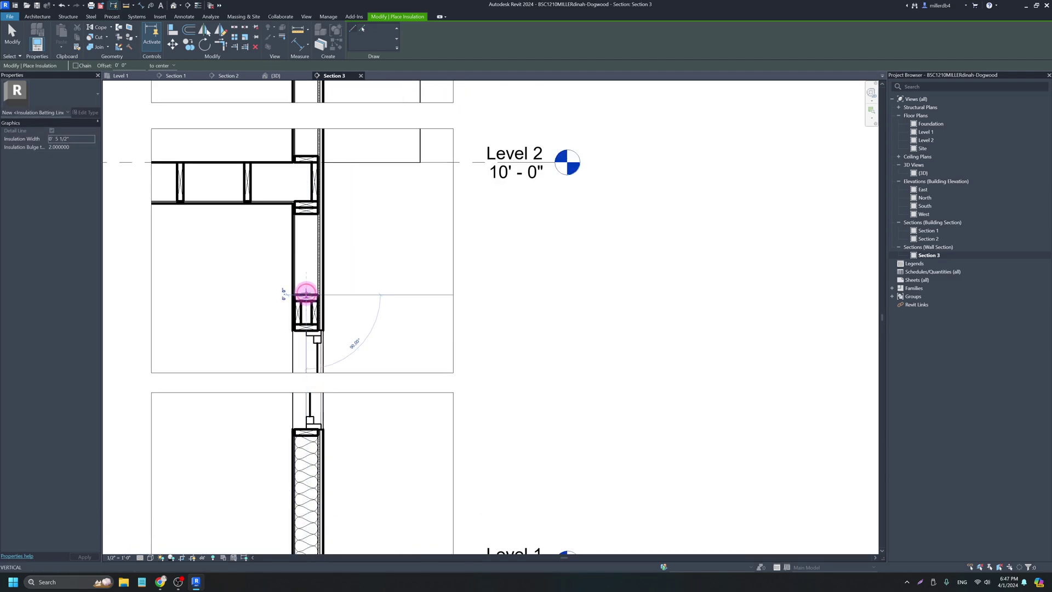
click(305, 213)
Place batt insulation in the Level 2 wall, from its bottom plate up to the double top plate beneath the roof.
scroll(305, 218, down, 2)
scroll(305, 219, down, 1)
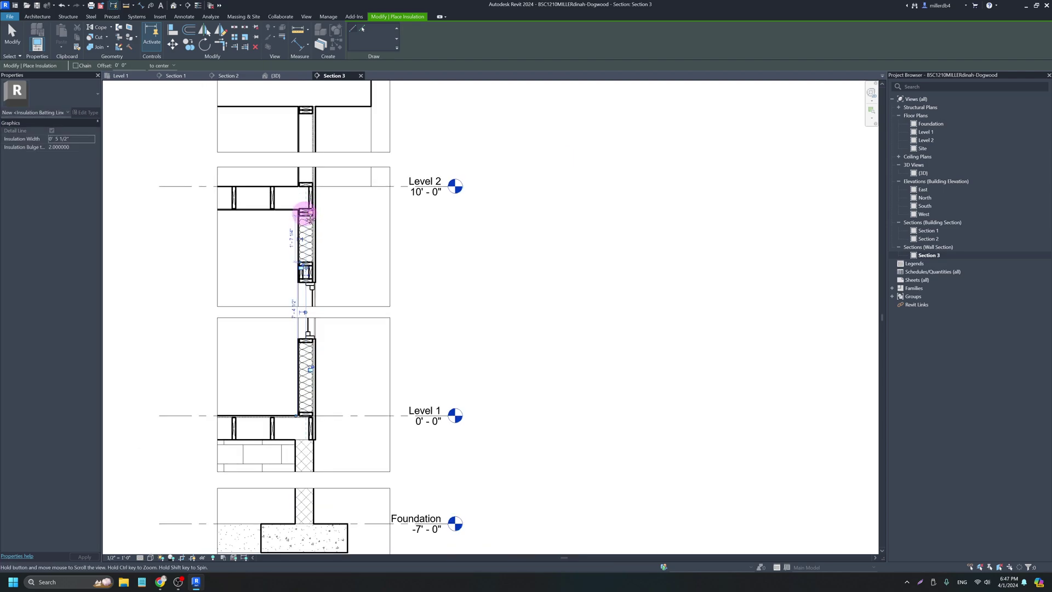
middle_drag(305, 211, 306, 282)
click(305, 261)
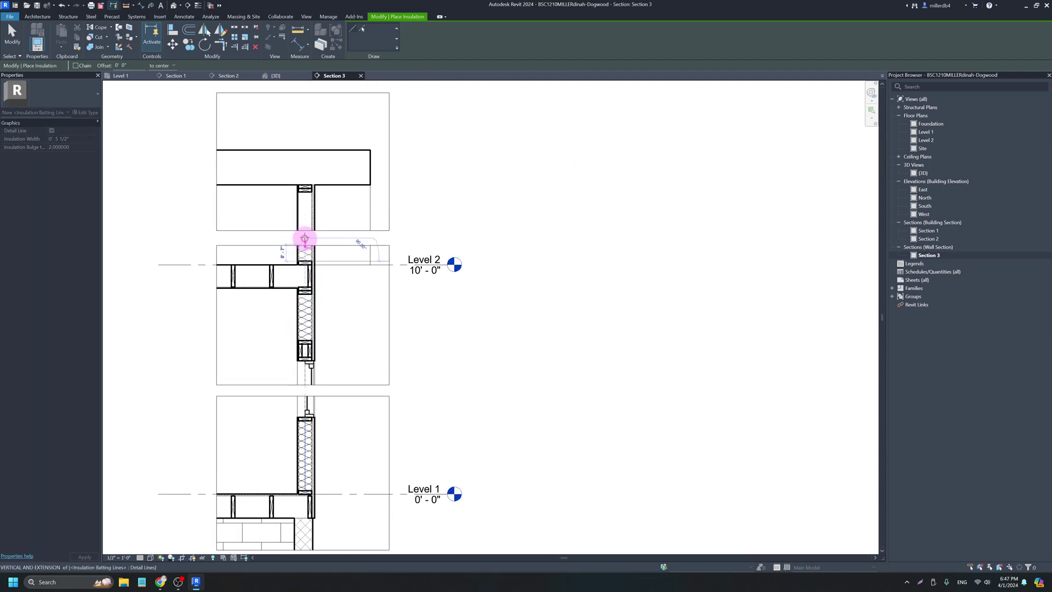
click(305, 204)
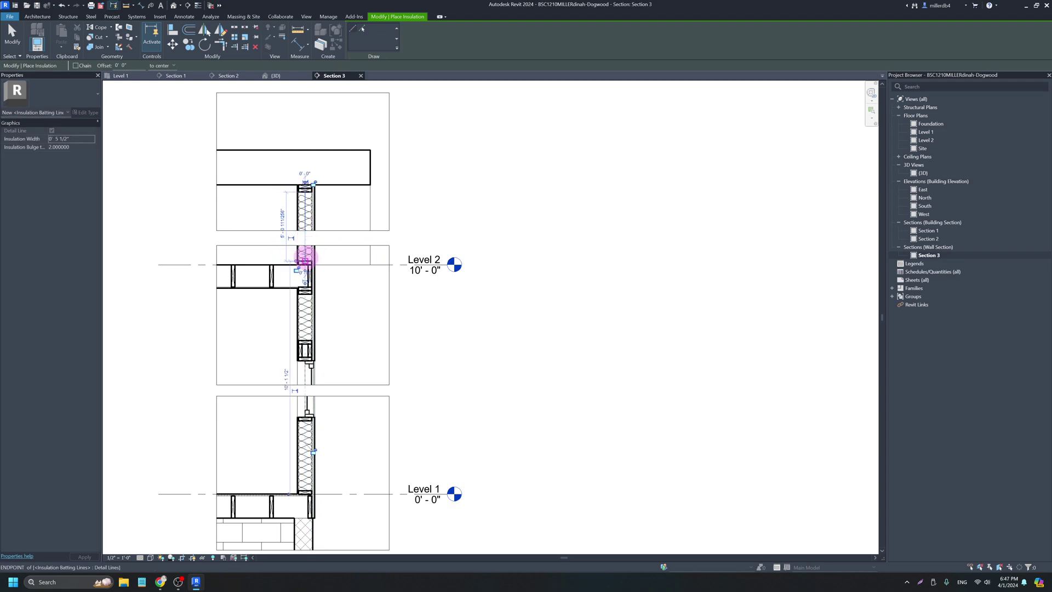
Set the insulation width to 9 1/4" for the next batting.
scroll(269, 302, down, 1)
scroll(269, 394, up, 1)
middle_drag(267, 404, 276, 333)
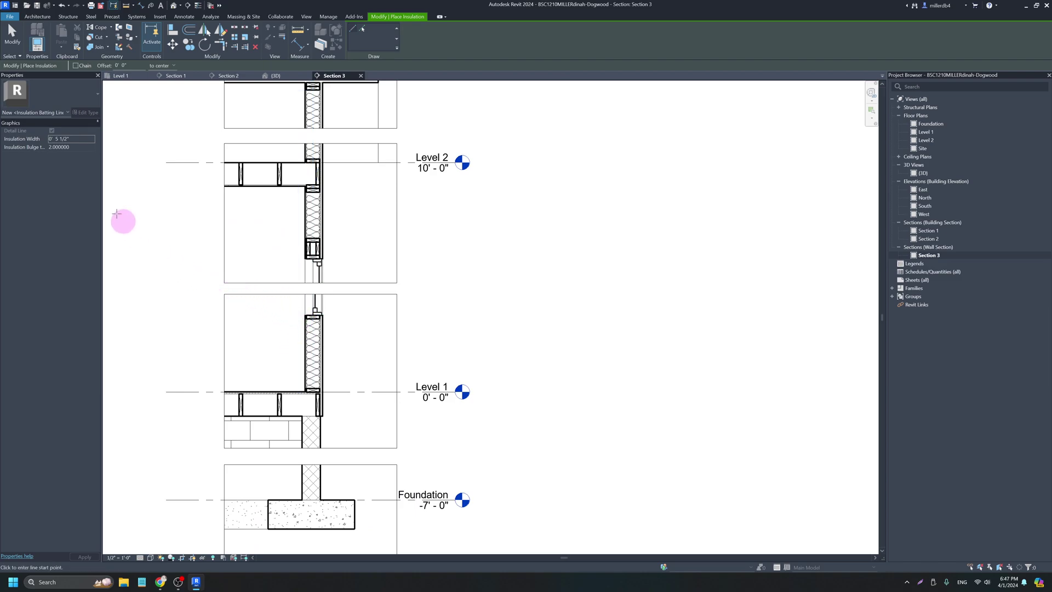
click(57, 139)
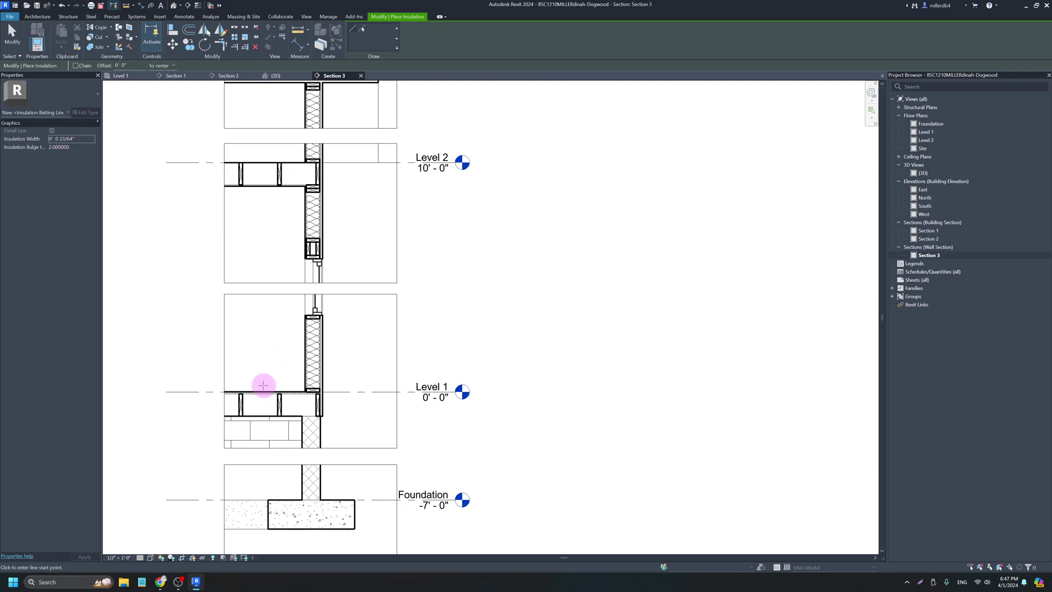
click(69, 140)
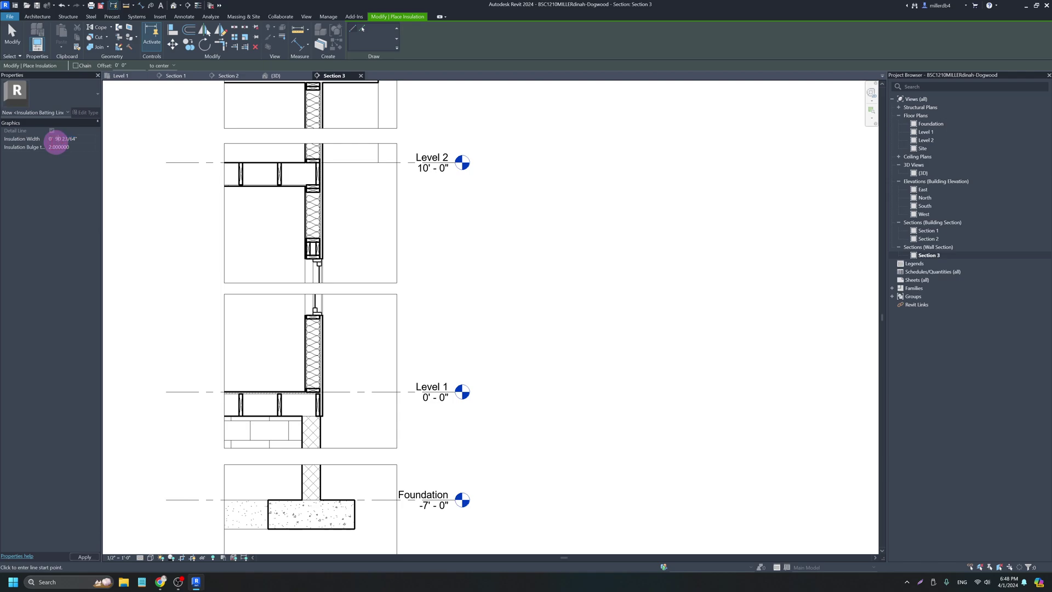
drag(75, 138, 56, 140)
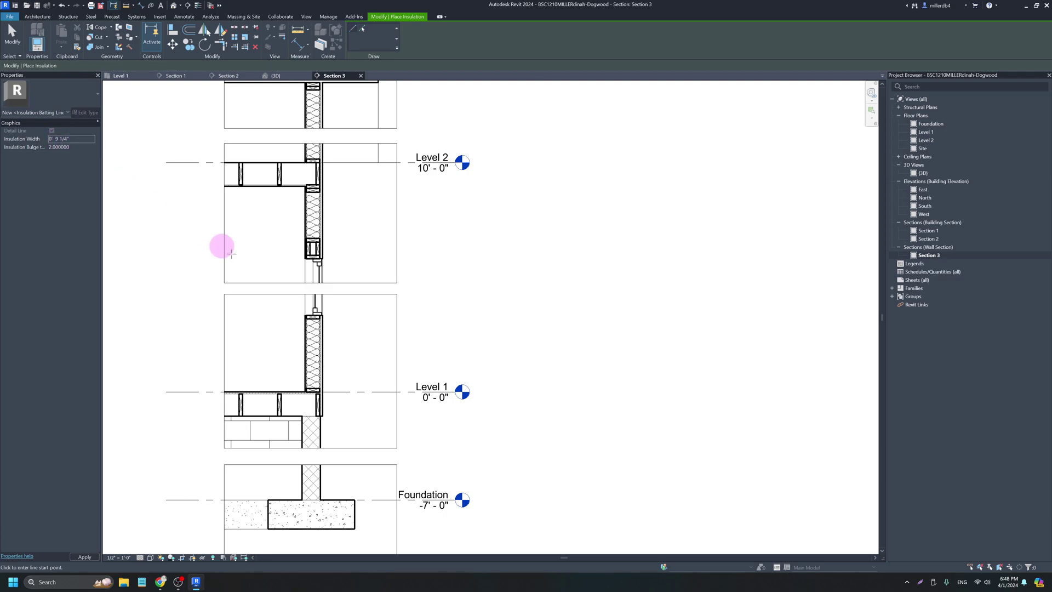
Place the 9 1/4" batt insulation in the Level 1 floor, from the rim joist through each joist bay and past the interior crop edge.
scroll(316, 404, up, 3)
key(Escape)
key(Escape)
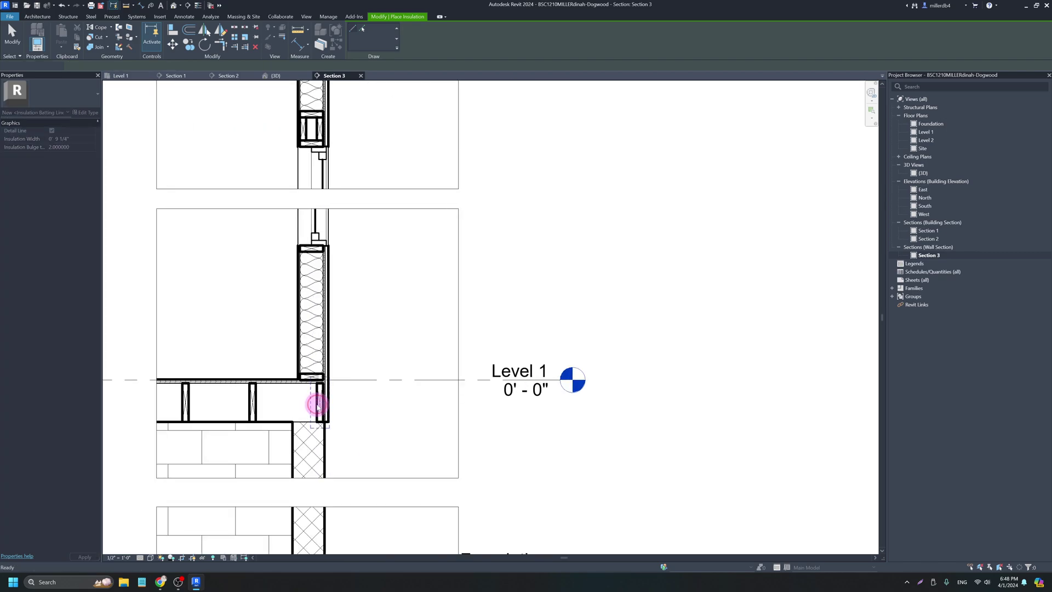
click(330, 39)
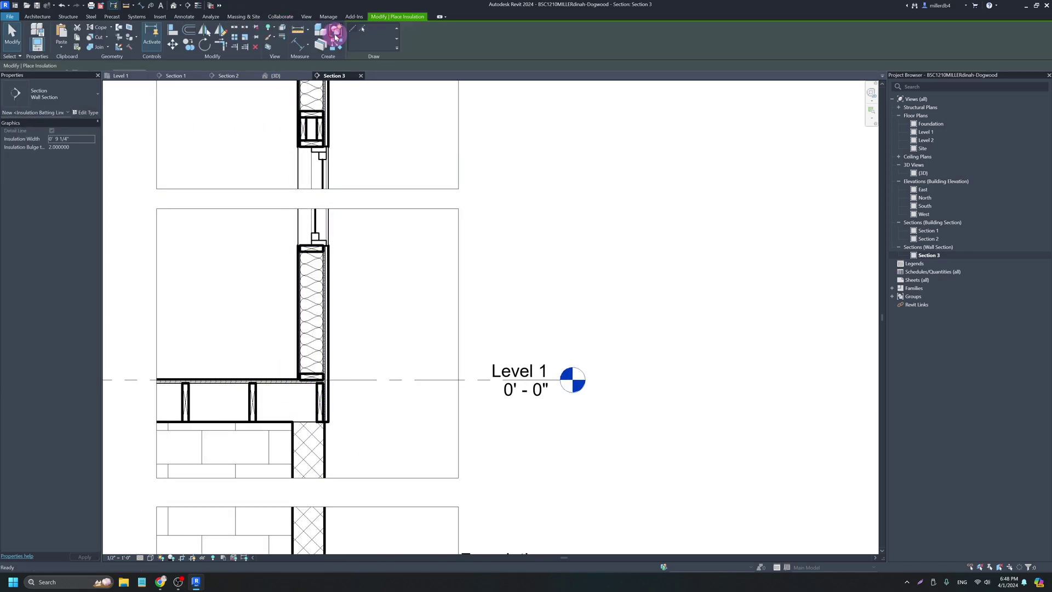
click(321, 403)
click(256, 403)
click(250, 402)
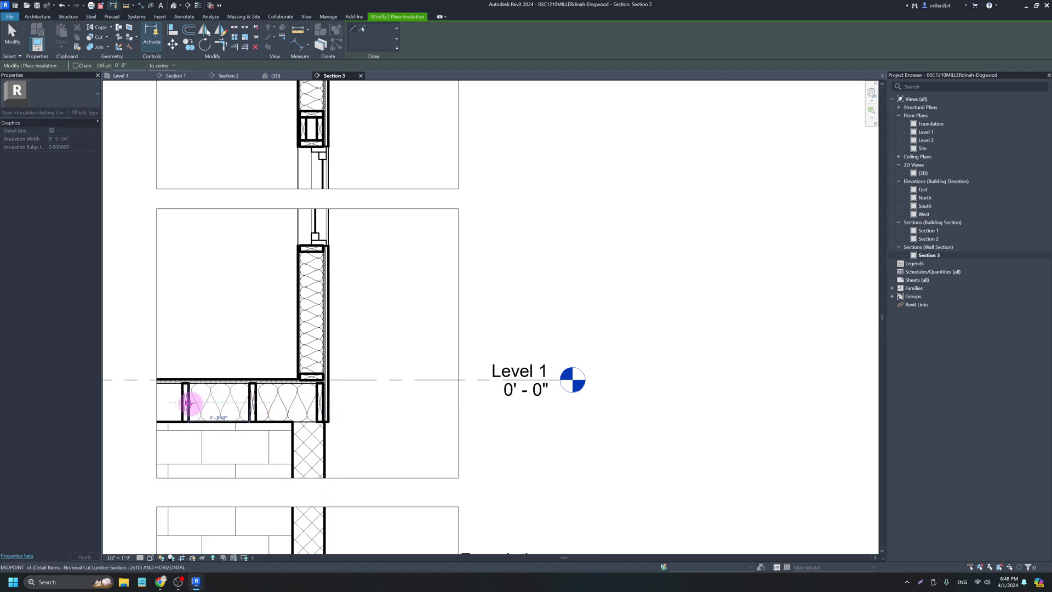
click(184, 404)
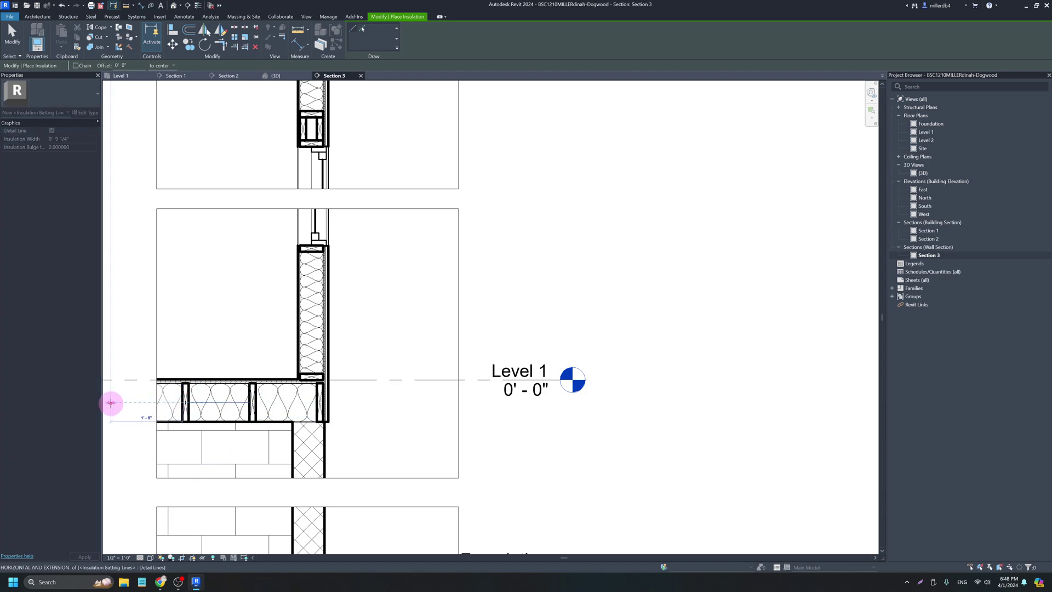
Place 9 1/4" batt insulation in the two Level 2 floor bays nearest the exterior wall, running between the joist midpoints.
scroll(143, 387, down, 1)
scroll(143, 387, down, 2)
middle_drag(203, 357, 237, 459)
scroll(266, 326, up, 1)
scroll(272, 256, up, 2)
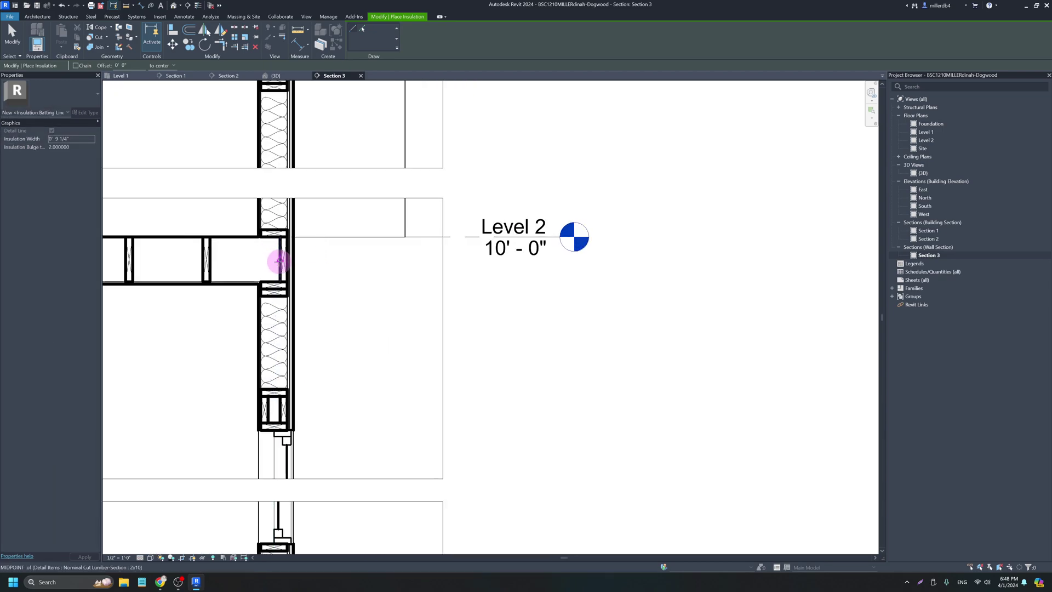
click(282, 259)
click(210, 261)
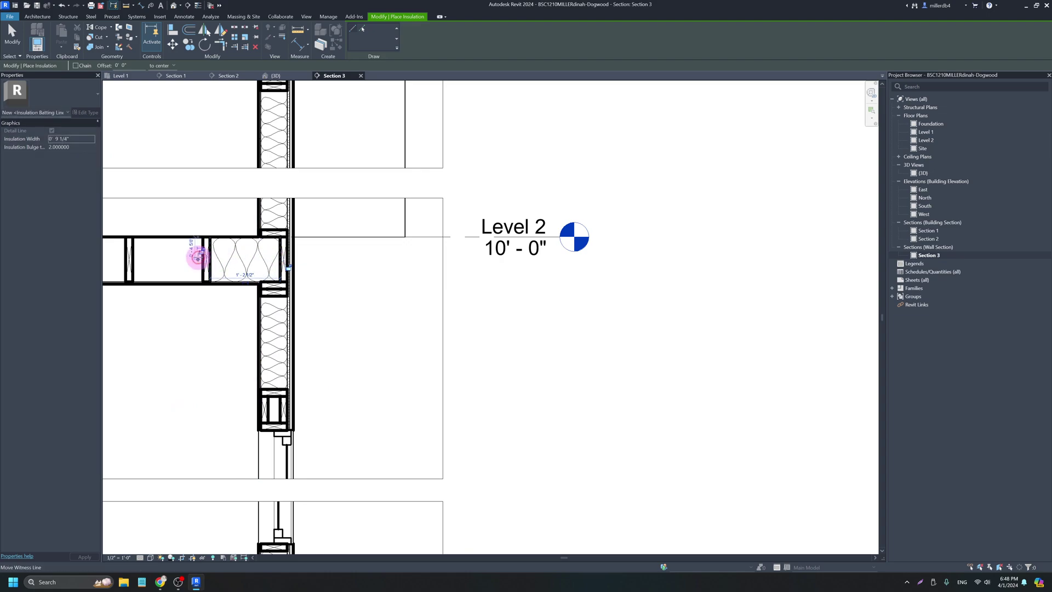
click(141, 261)
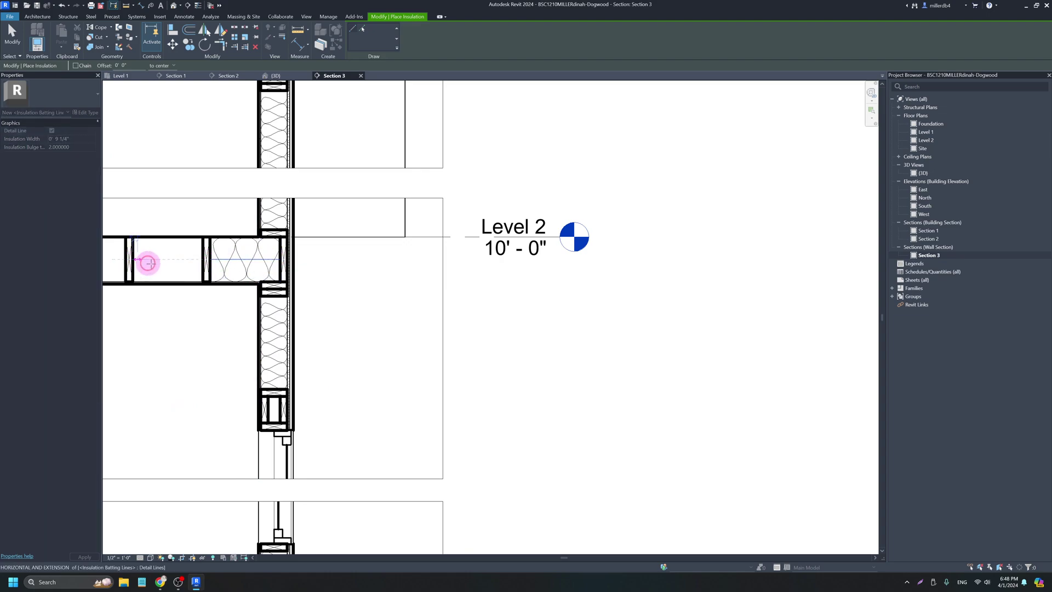
click(203, 259)
Place batt insulation from the innermost Level 2 floor joist past the interior crop edge, and finish the insulation command.
middle_drag(139, 256, 272, 281)
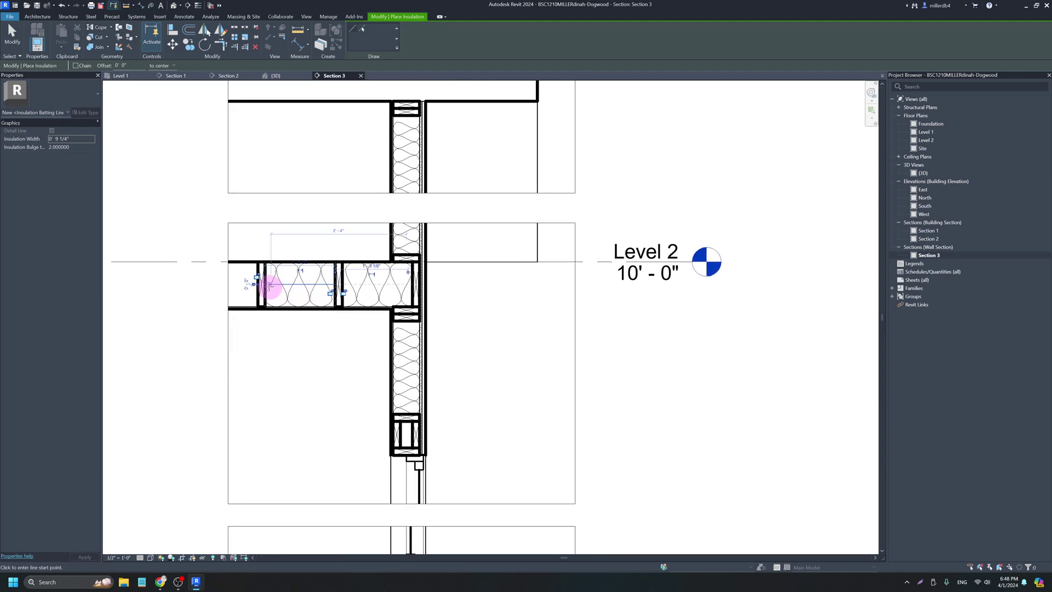
scroll(255, 280, up, 4)
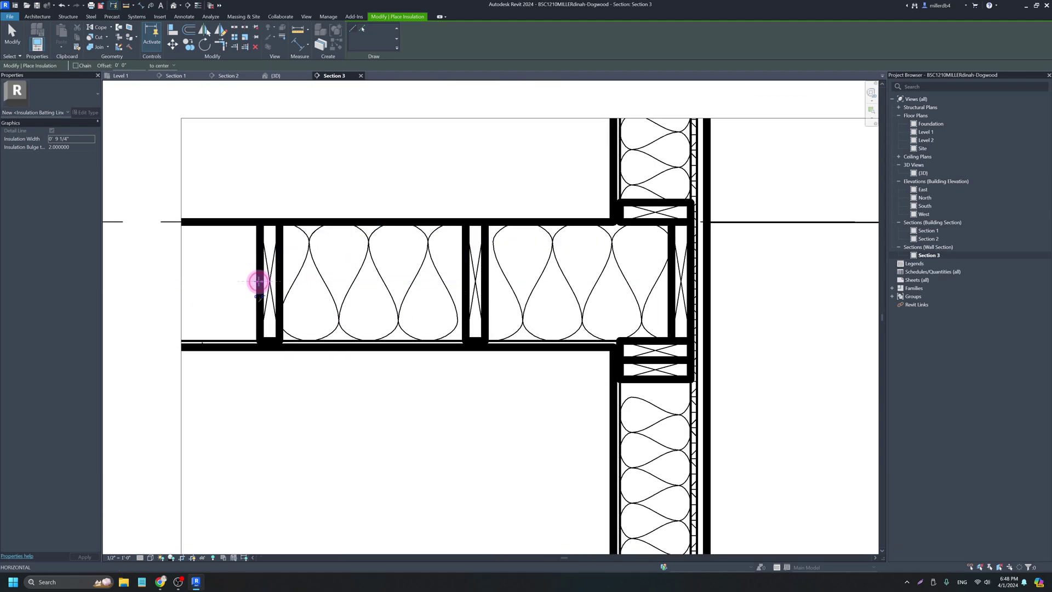
click(259, 280)
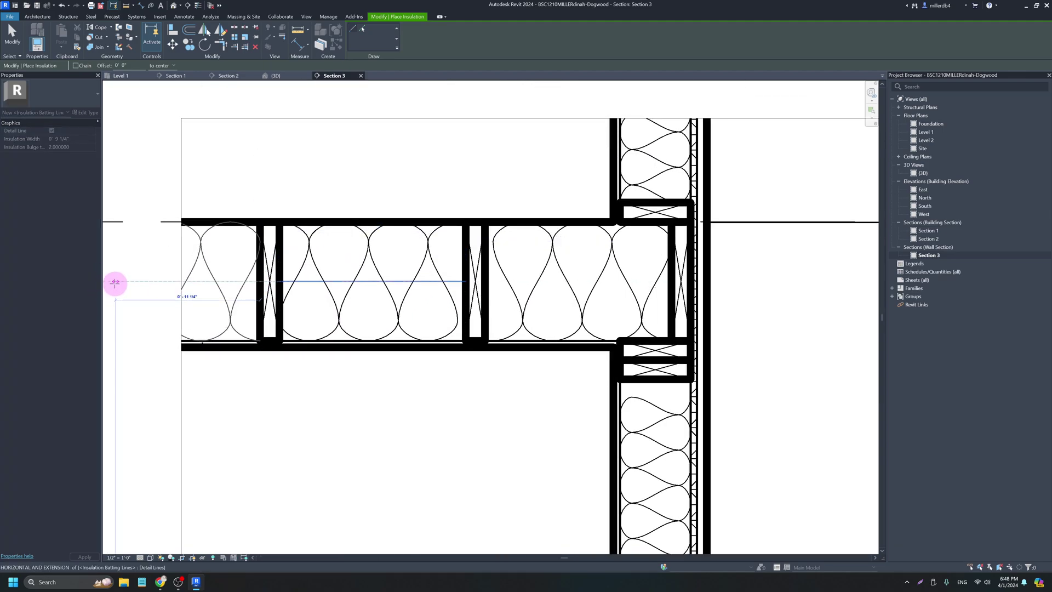
click(114, 282)
scroll(185, 291, down, 5)
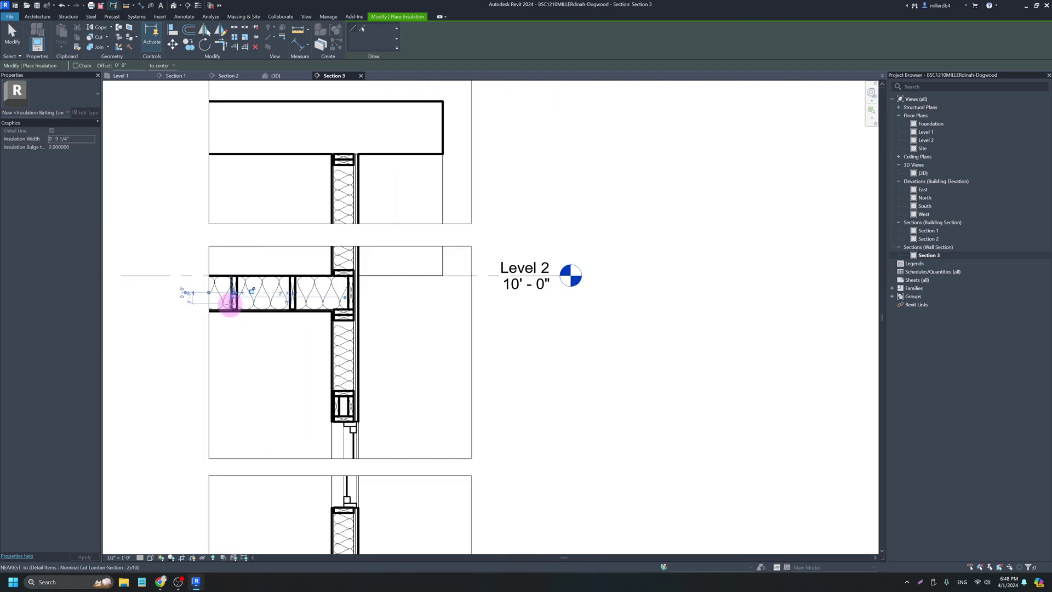
key(Escape)
key(Escape)
scroll(226, 314, down, 3)
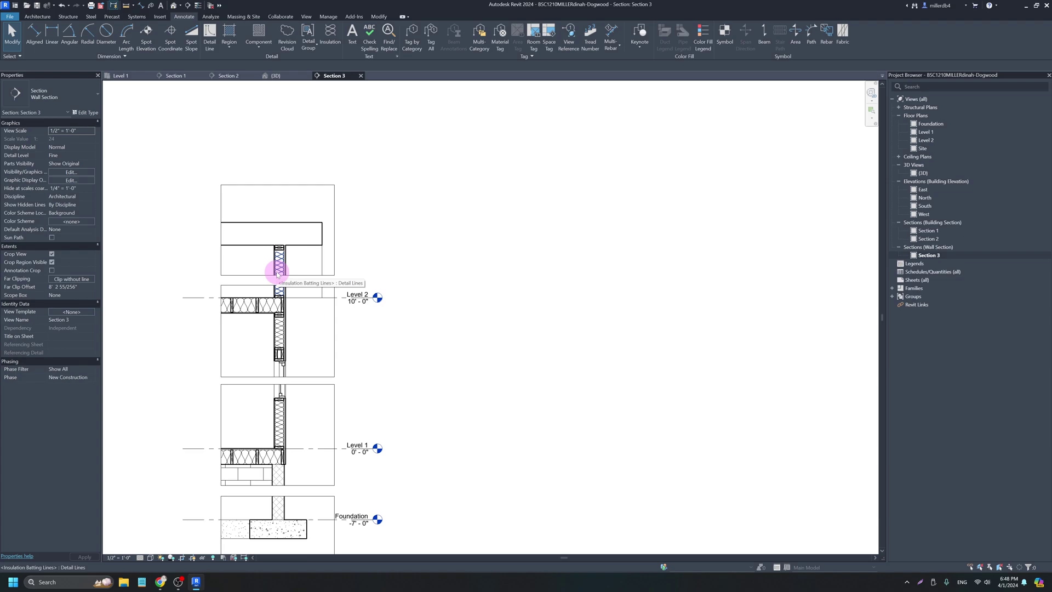
mouse_move(400, 385)
middle_down()
mouse_move(458, 300)
mouse_move(515, 349)
middle_up()
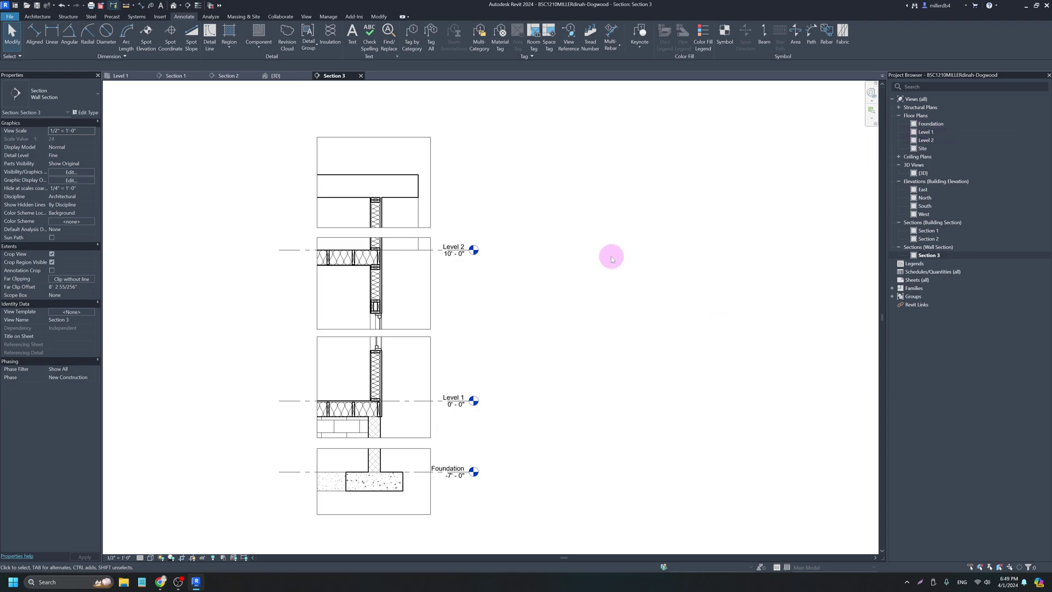
Open the Level 1 floor plan with the whole house and the open space around it in view.
double_click(923, 133)
scroll(575, 235, down, 4)
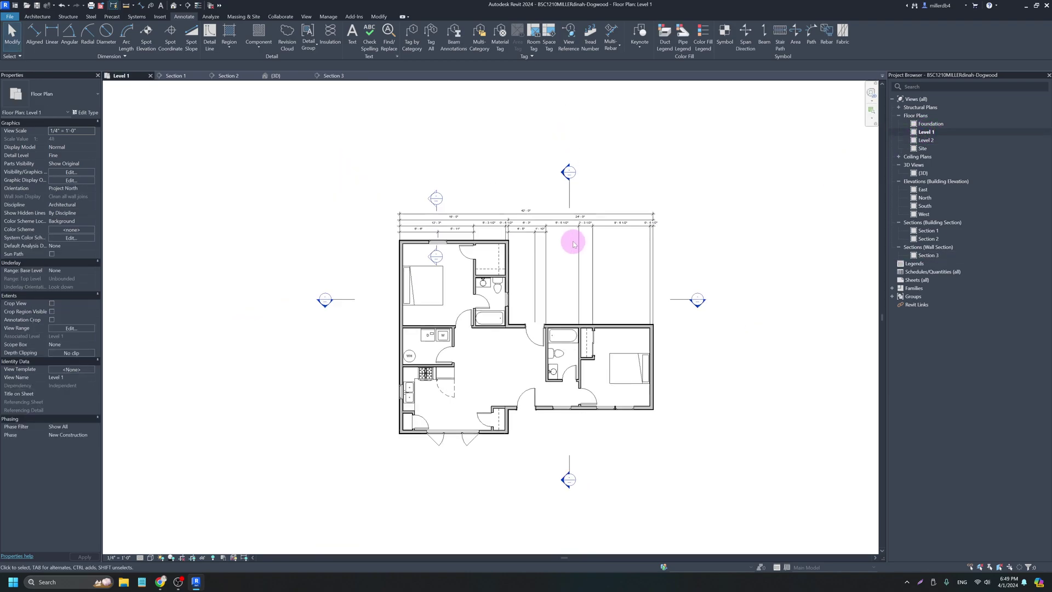
scroll(614, 353, up, 1)
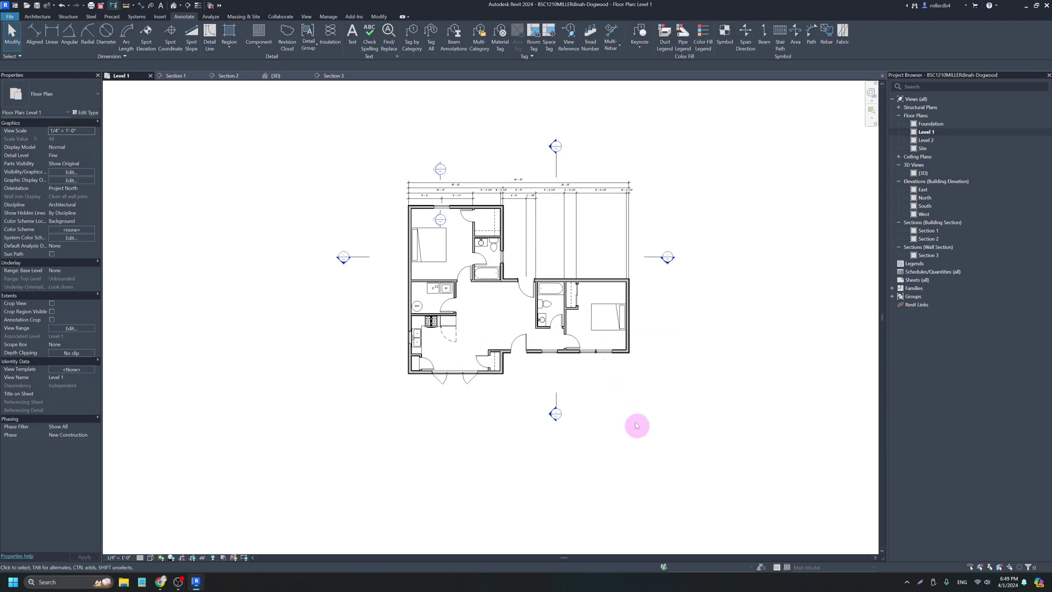
scroll(630, 403, down, 2)
middle_drag(630, 413, 545, 352)
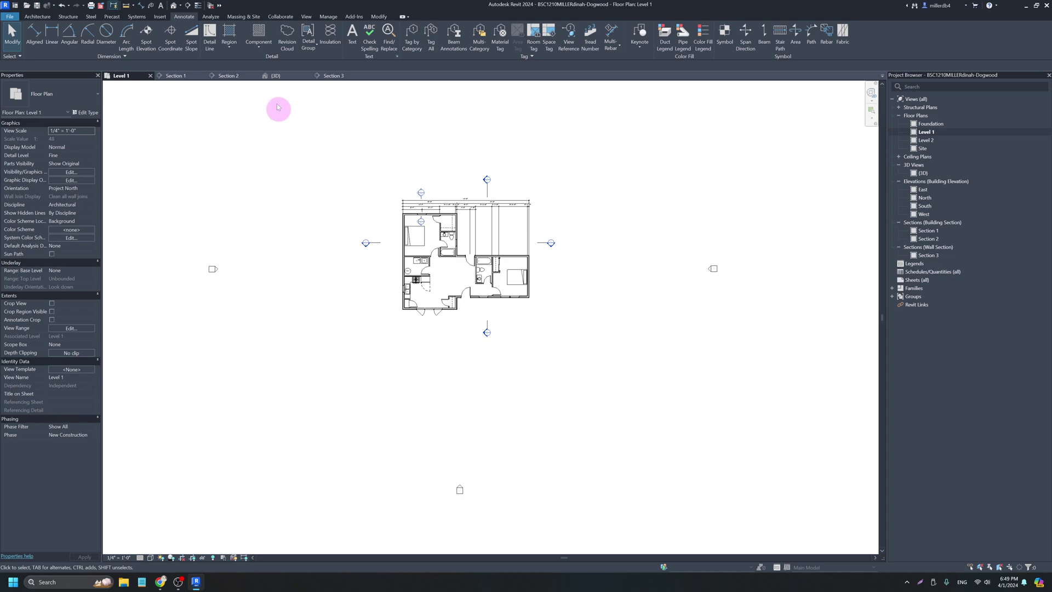
Place a perspective camera southeast of the house on Level 1, aimed northwest beyond the building.
click(181, 7)
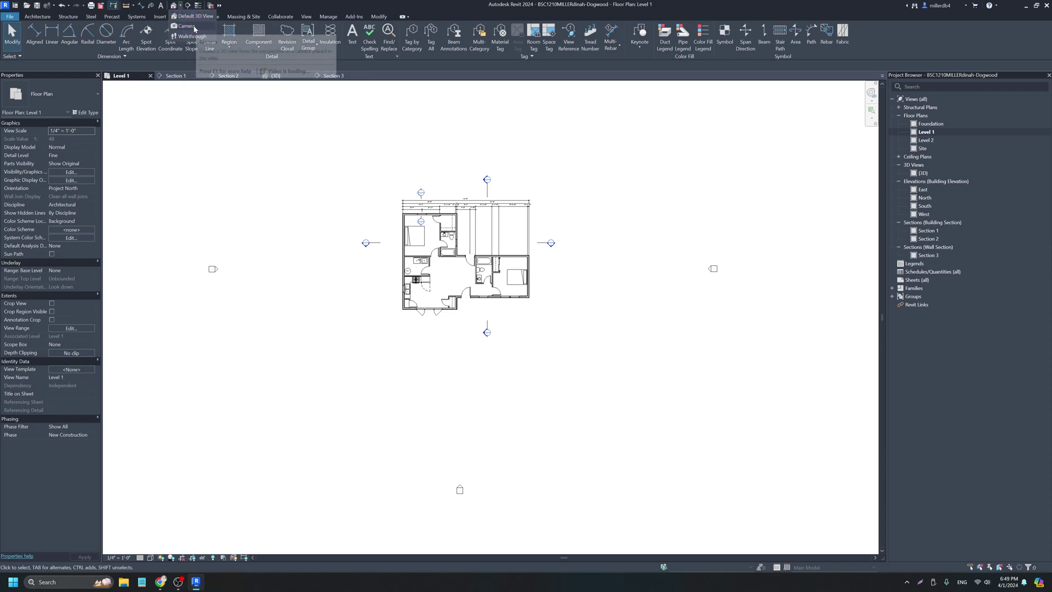
click(192, 30)
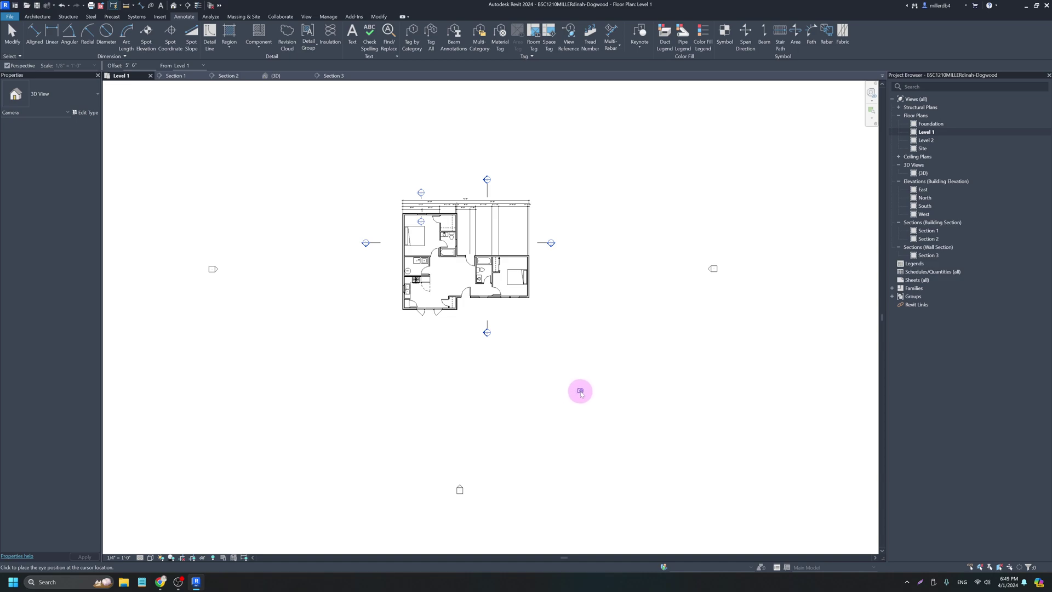
click(559, 400)
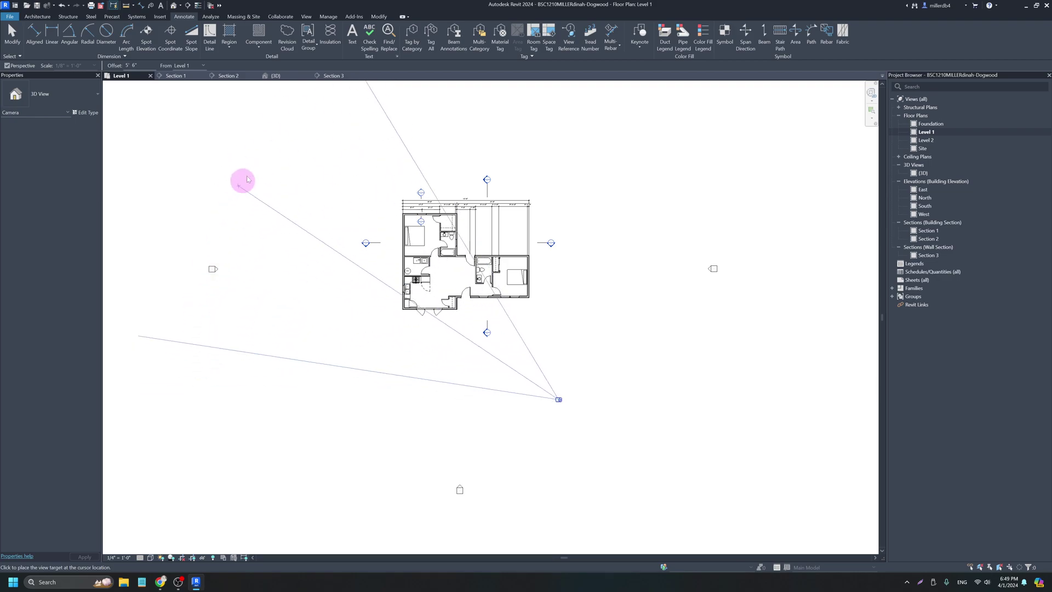
click(371, 109)
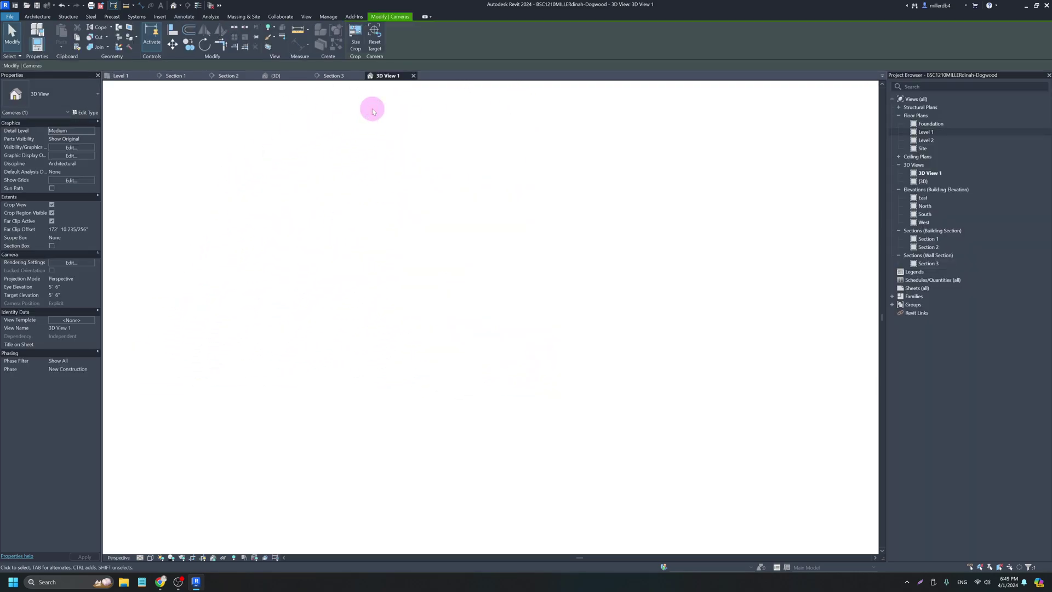
Enlarge the camera view's crop region on both sides and at its lower edge to frame the entire house.
scroll(369, 164, down, 3)
middle_drag(403, 281, 442, 307)
drag(331, 289, 235, 284)
drag(447, 413, 447, 429)
drag(660, 298, 706, 302)
drag(470, 429, 472, 439)
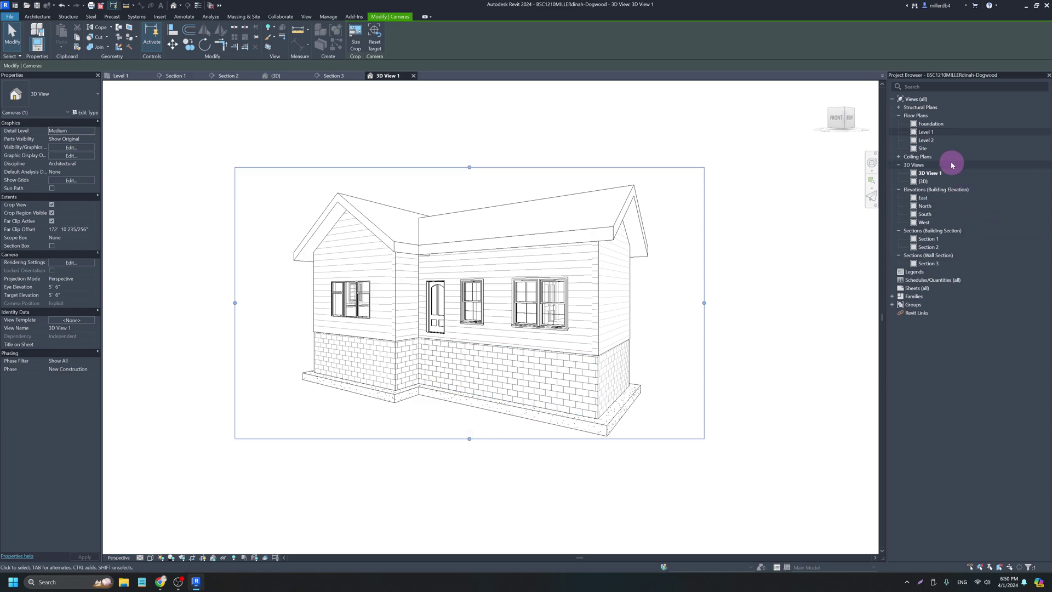
Delete the first camera view and place a new Level 1 camera farther southeast of the house, aimed northwest across it.
right_click(931, 175)
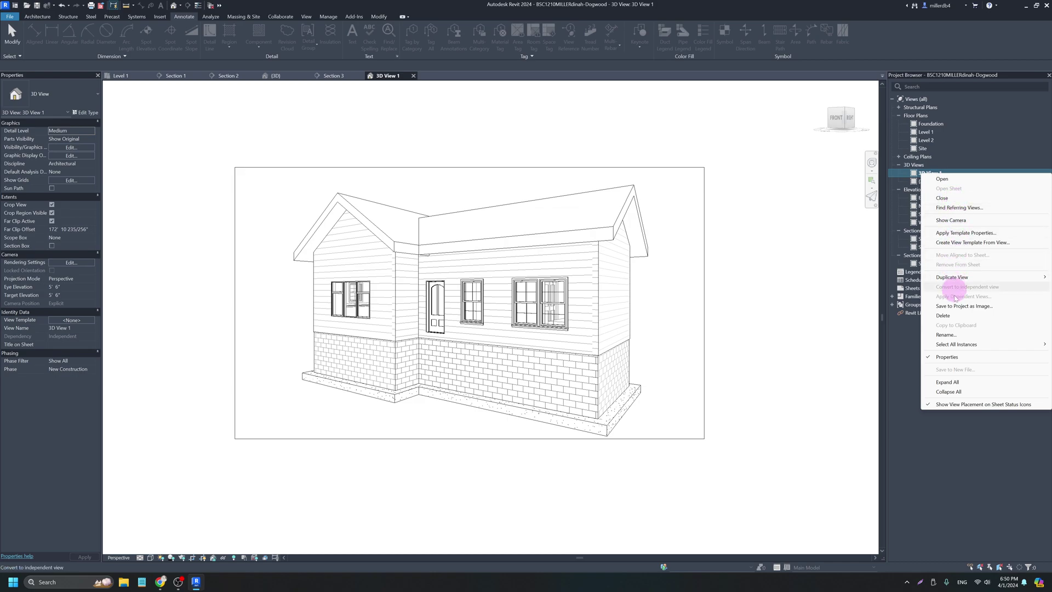
click(944, 316)
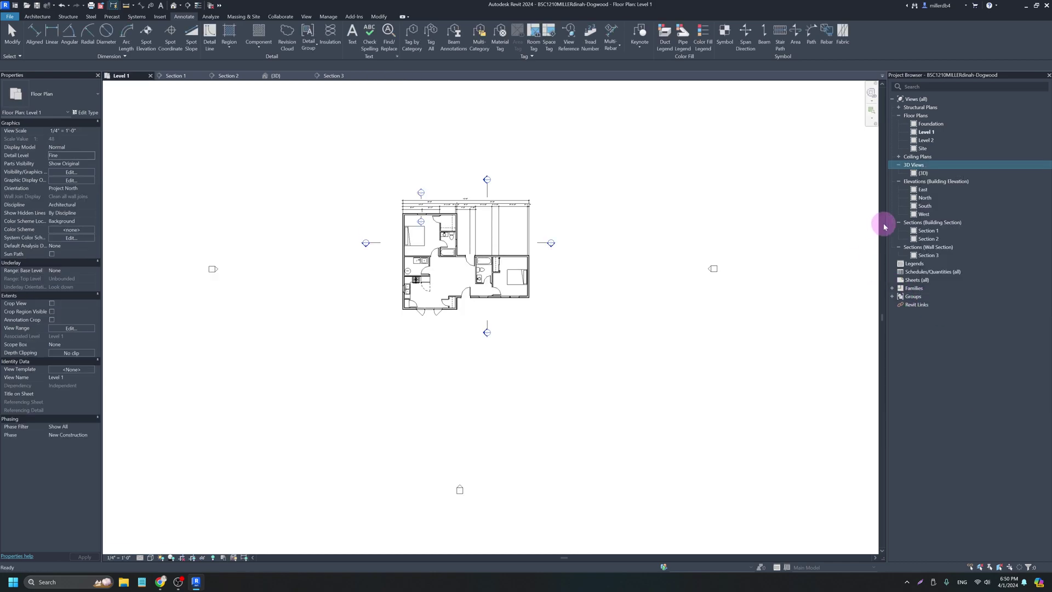
click(181, 6)
click(186, 25)
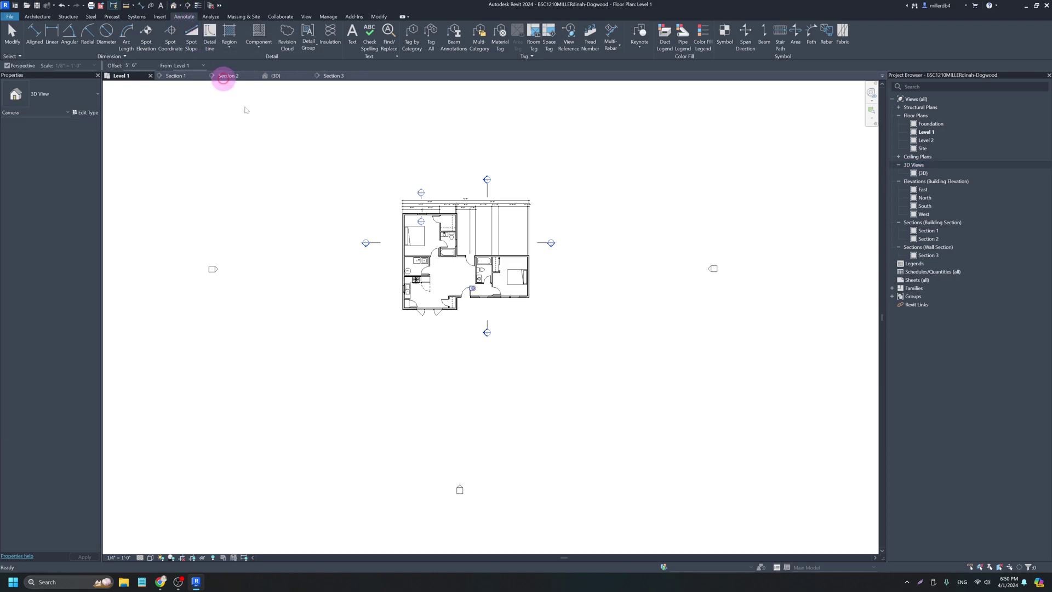
click(655, 467)
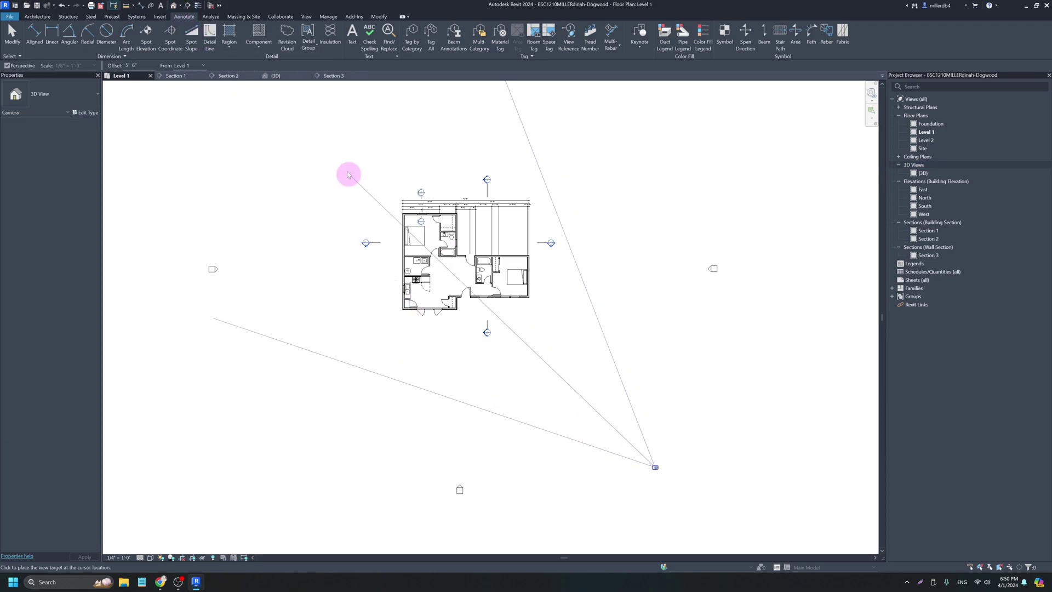
click(327, 123)
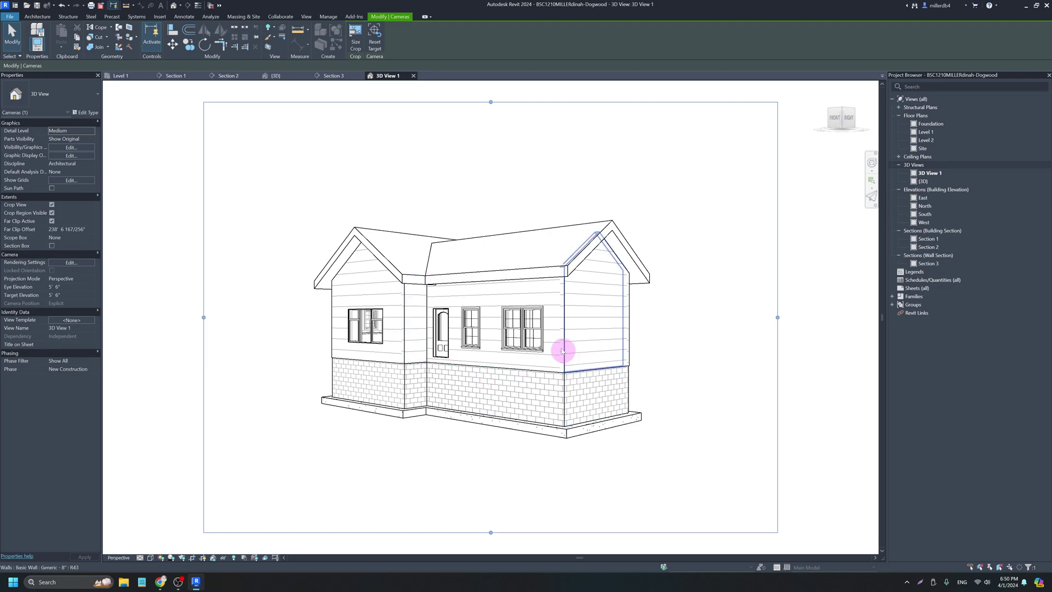
Open the rendering settings for the camera view and set the quality to Medium.
click(306, 17)
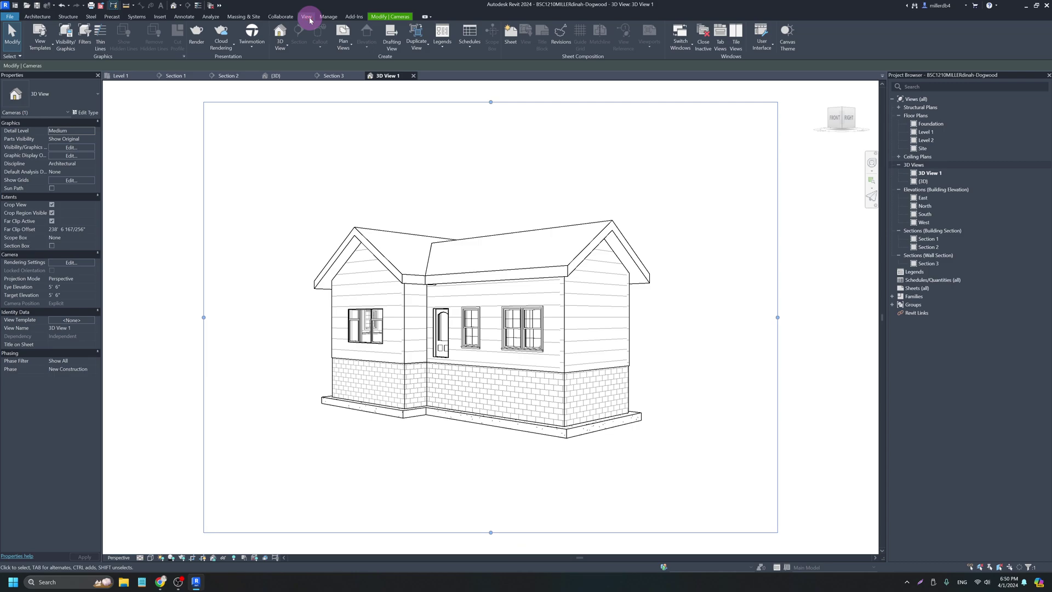
click(199, 41)
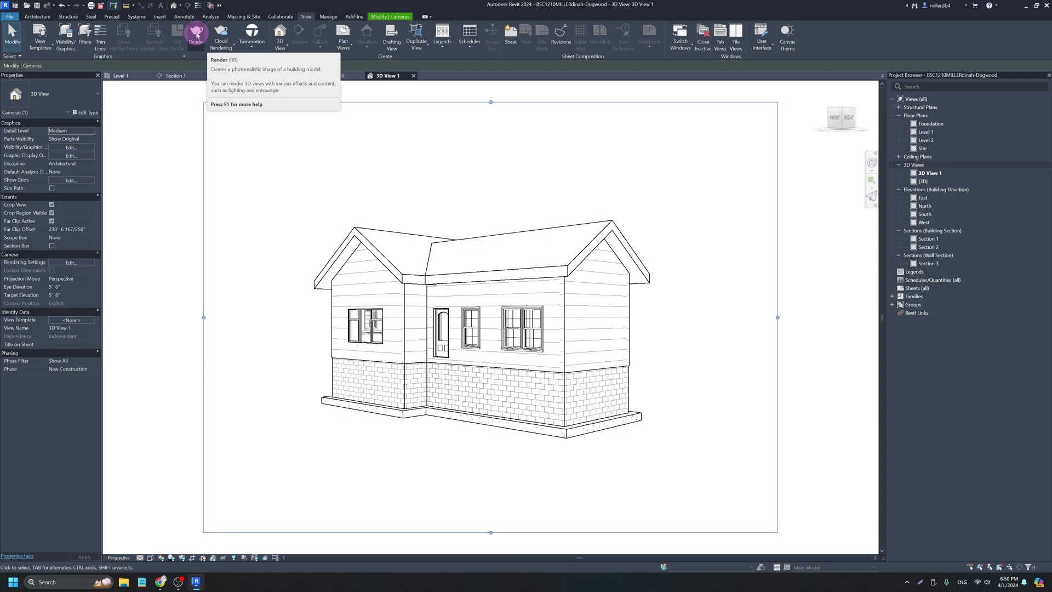
click(197, 35)
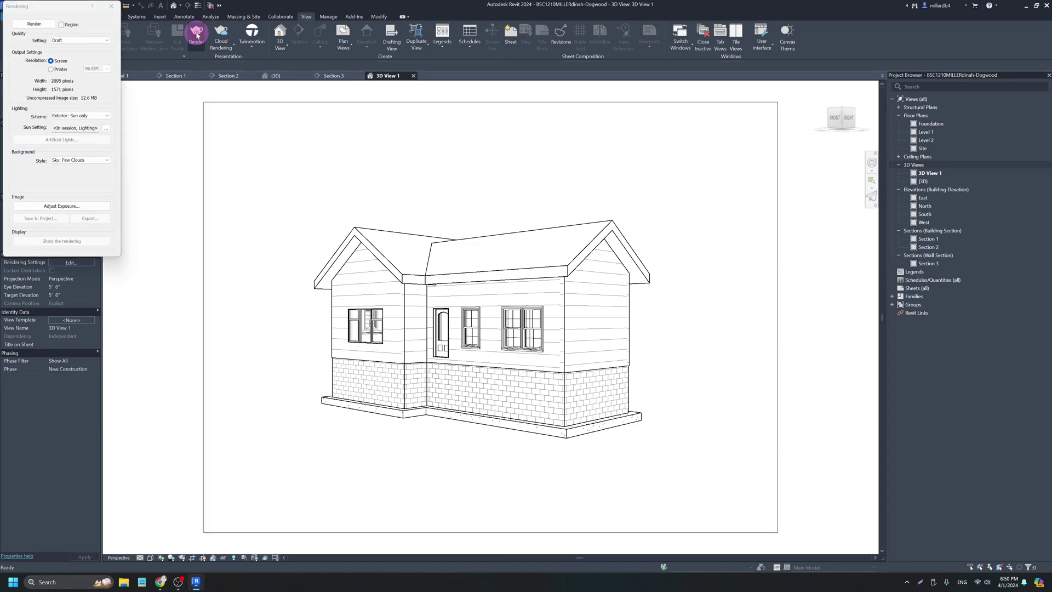
click(71, 42)
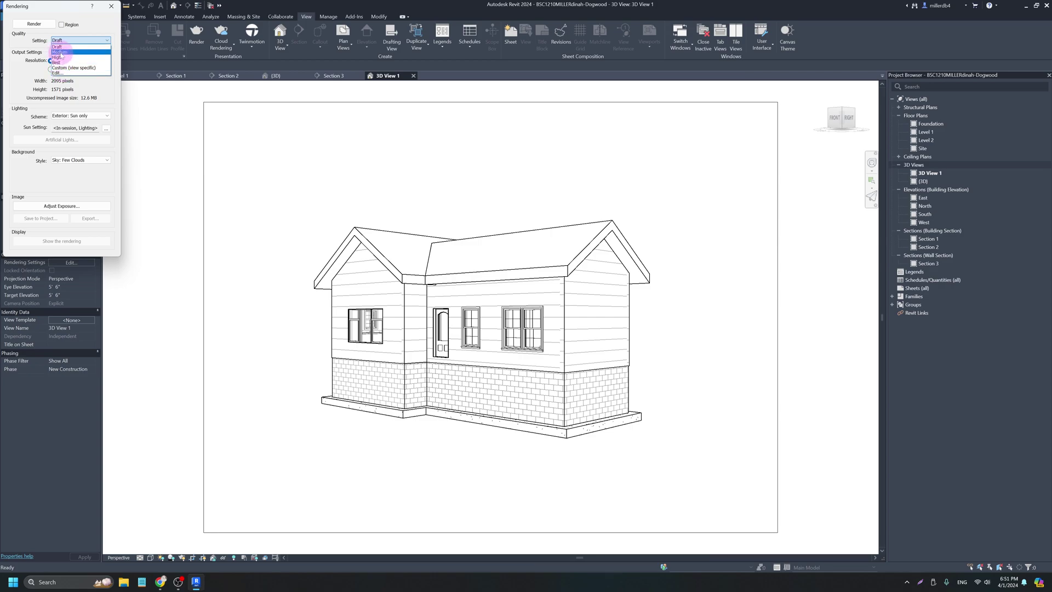
click(63, 52)
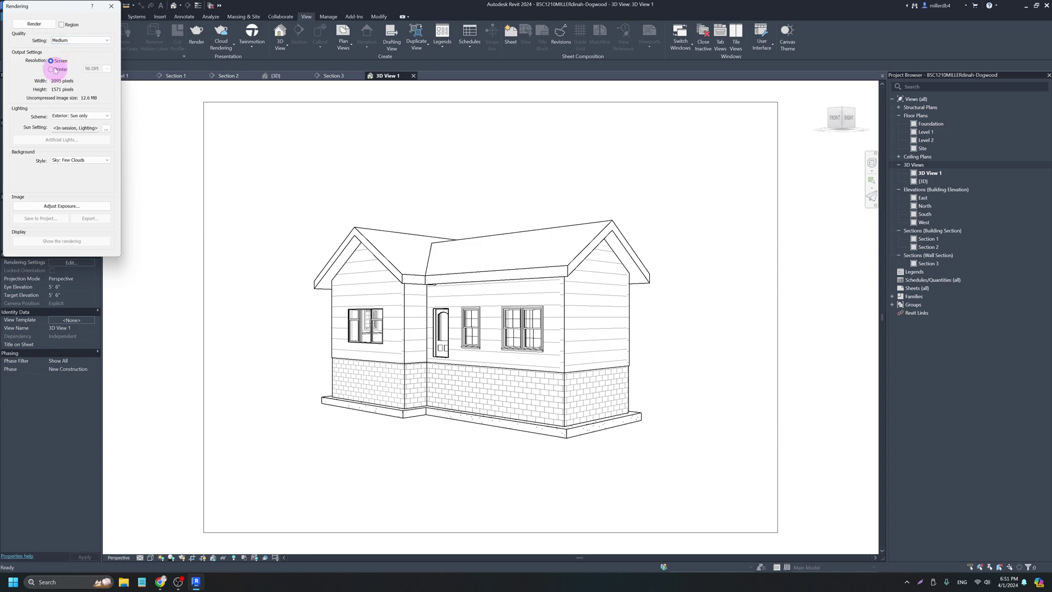
Choose the Exterior: Sun only lighting scheme and keep the background style at Sky: Few Clouds.
click(70, 117)
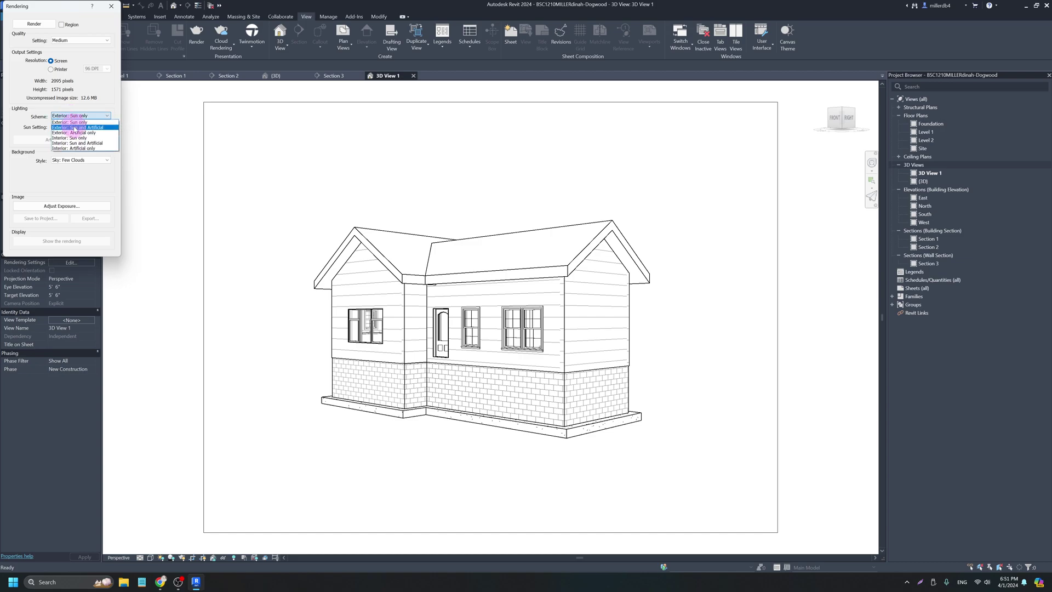
click(58, 122)
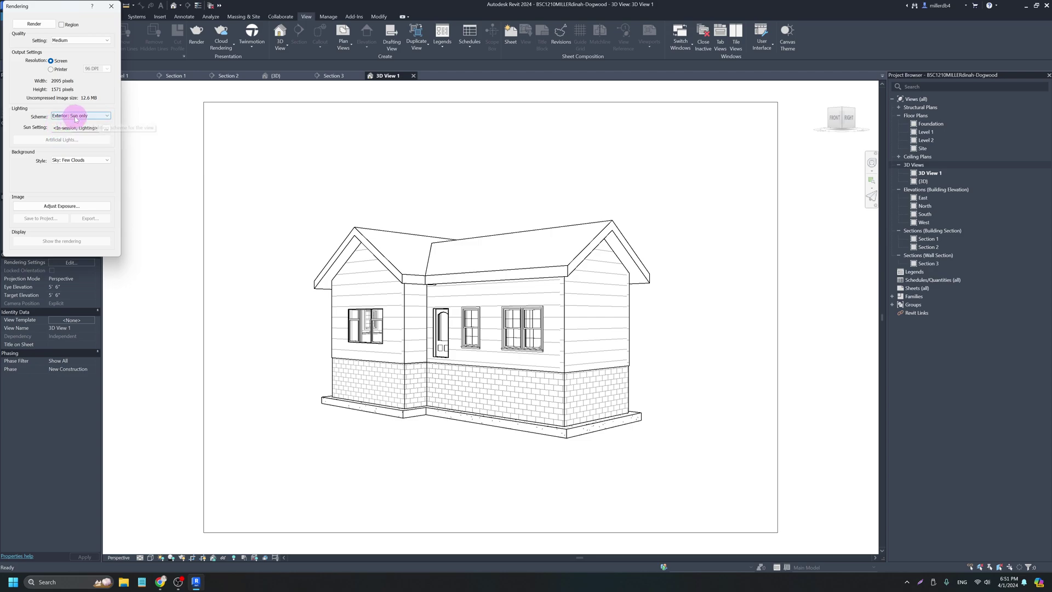
click(72, 160)
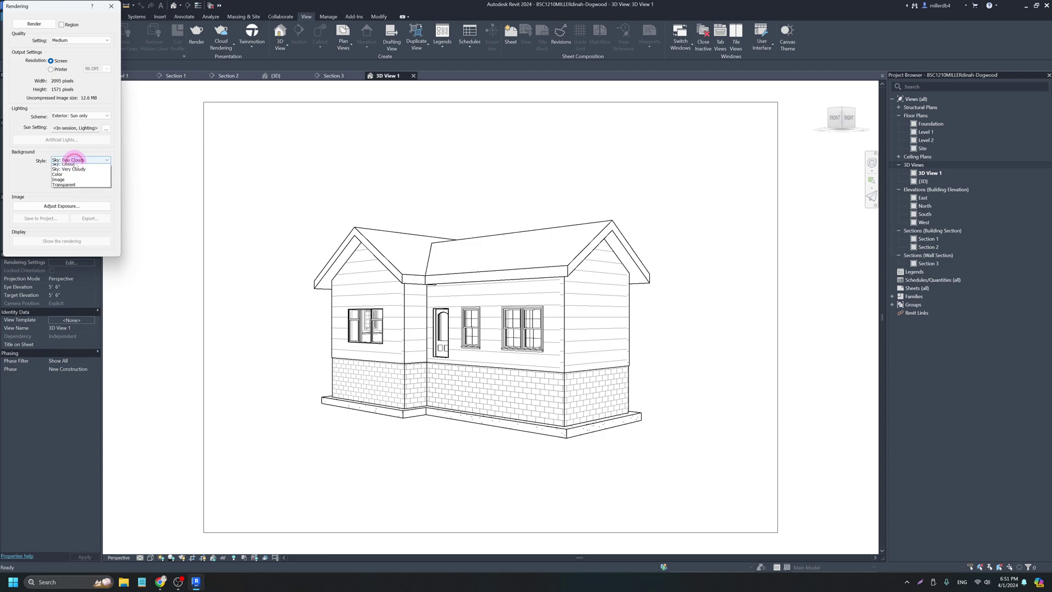
click(23, 168)
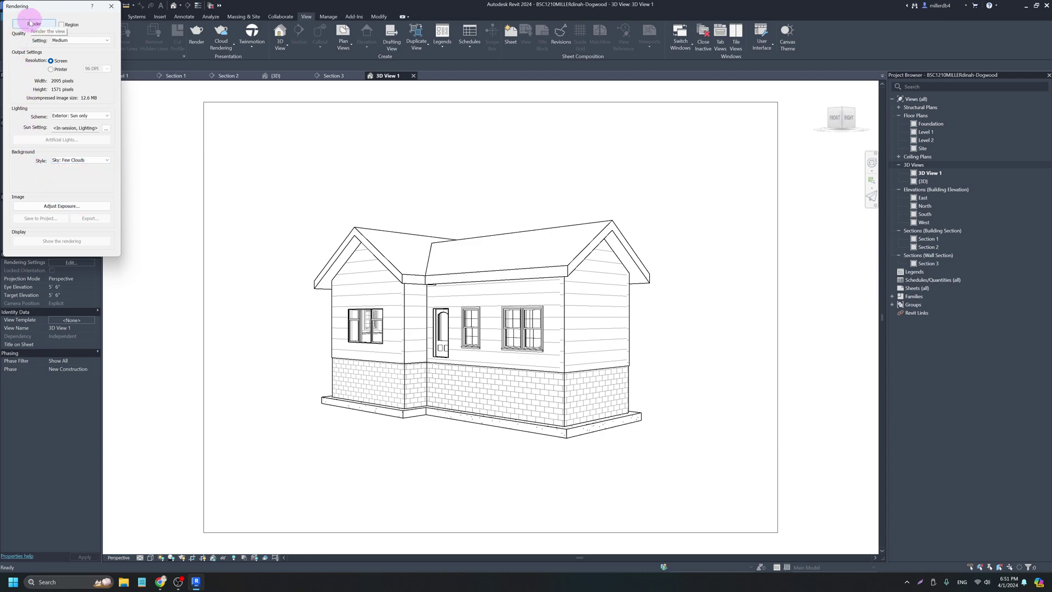
Render the exterior camera view, save the image to the project as Outside, and close the rendering settings.
click(32, 24)
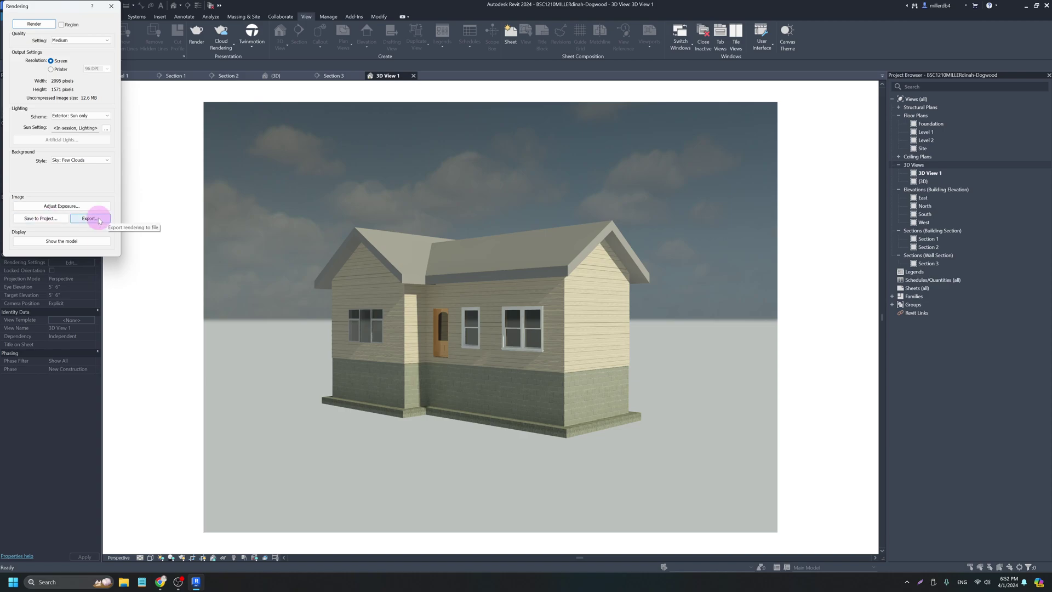
click(46, 219)
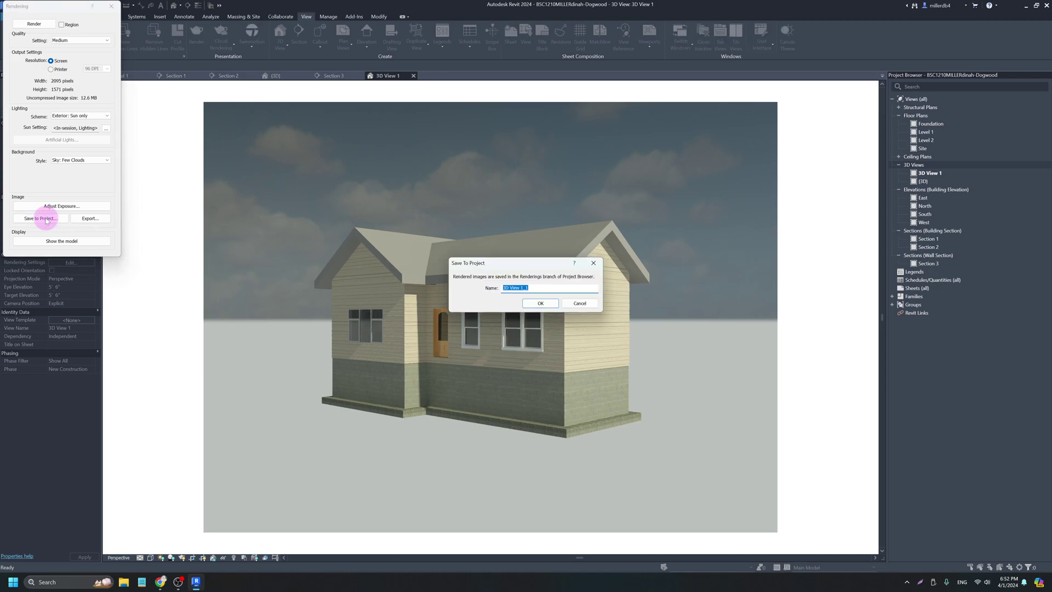
text(Outs)
key(Return)
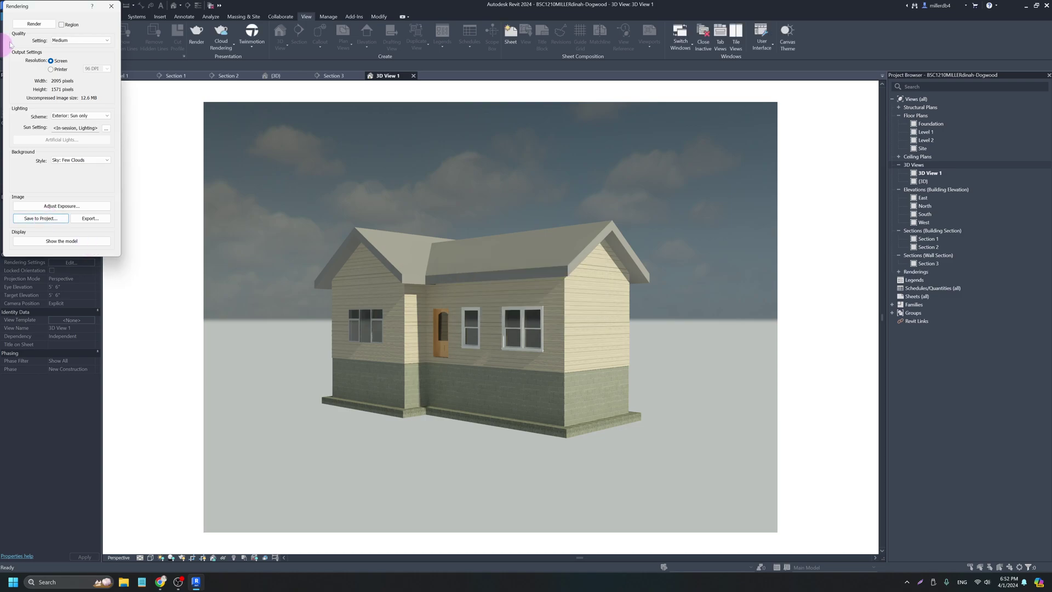
click(438, 146)
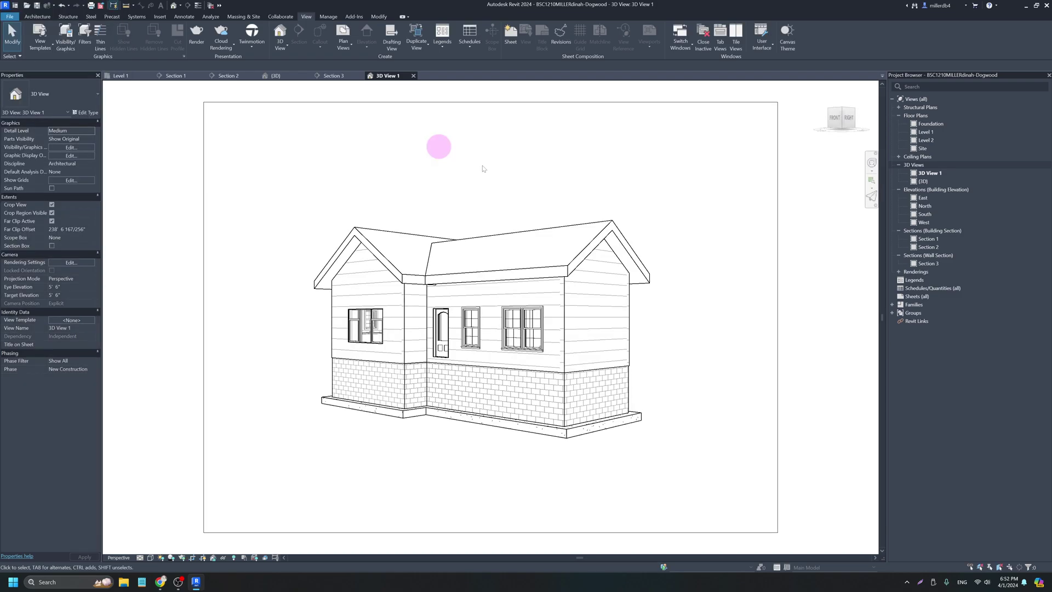
Open the saved Outside rendering and examine the siding and window details up close.
click(930, 263)
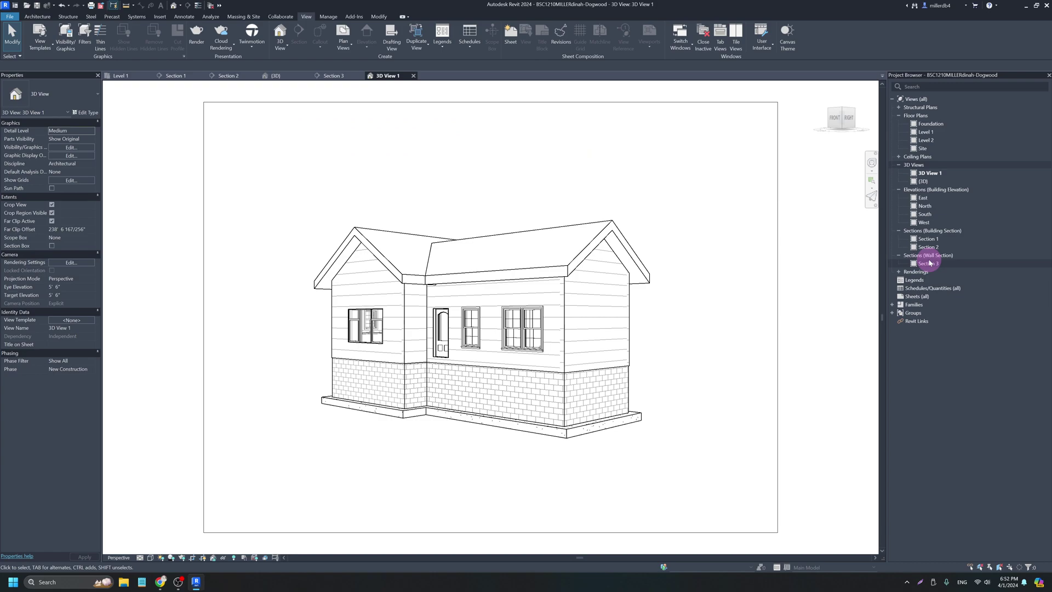
click(899, 272)
click(926, 280)
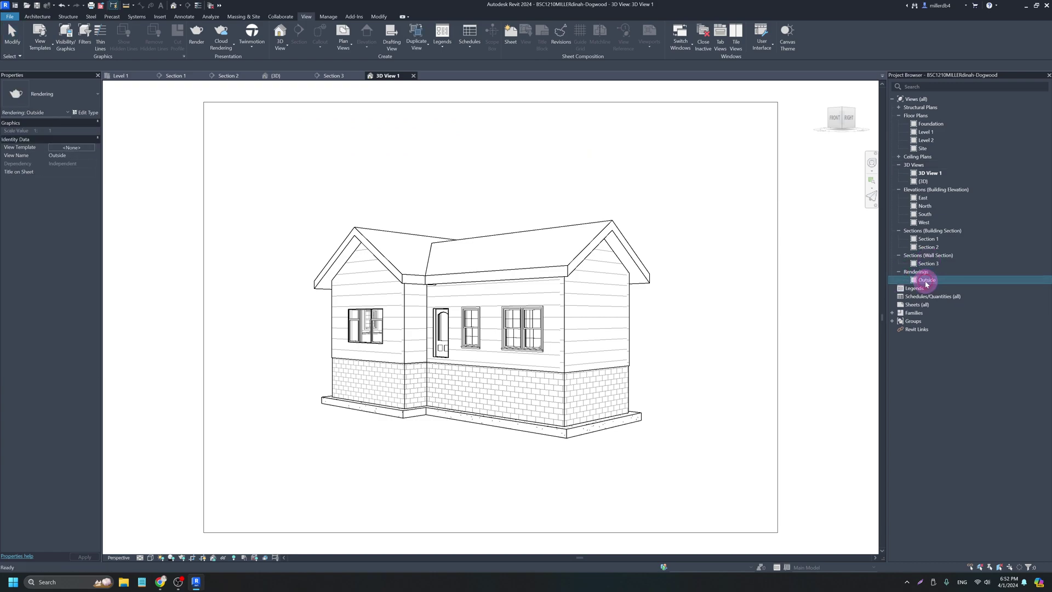
double_click(926, 281)
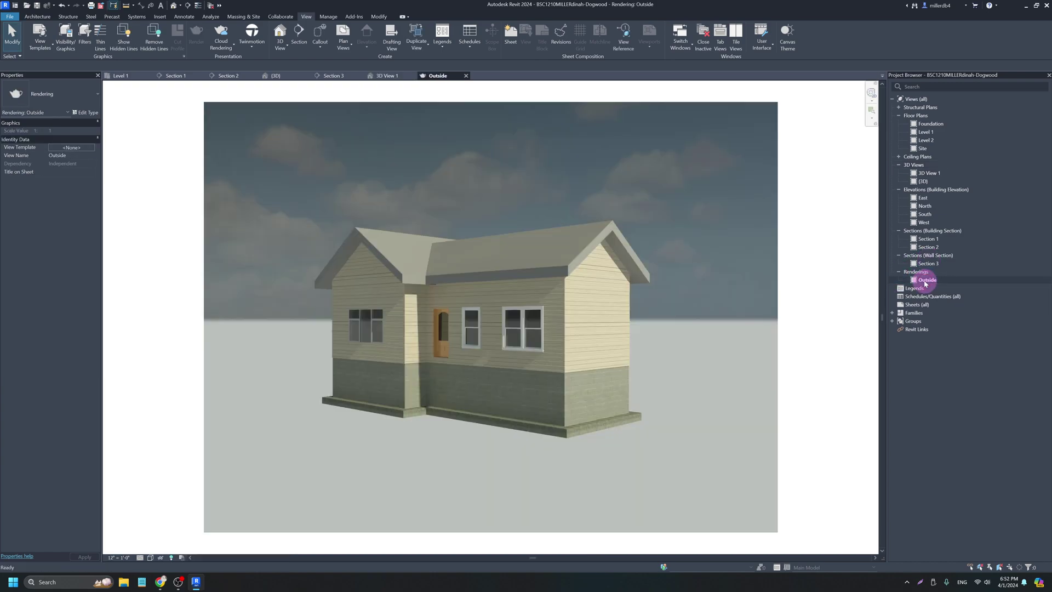
scroll(574, 327, up, 2)
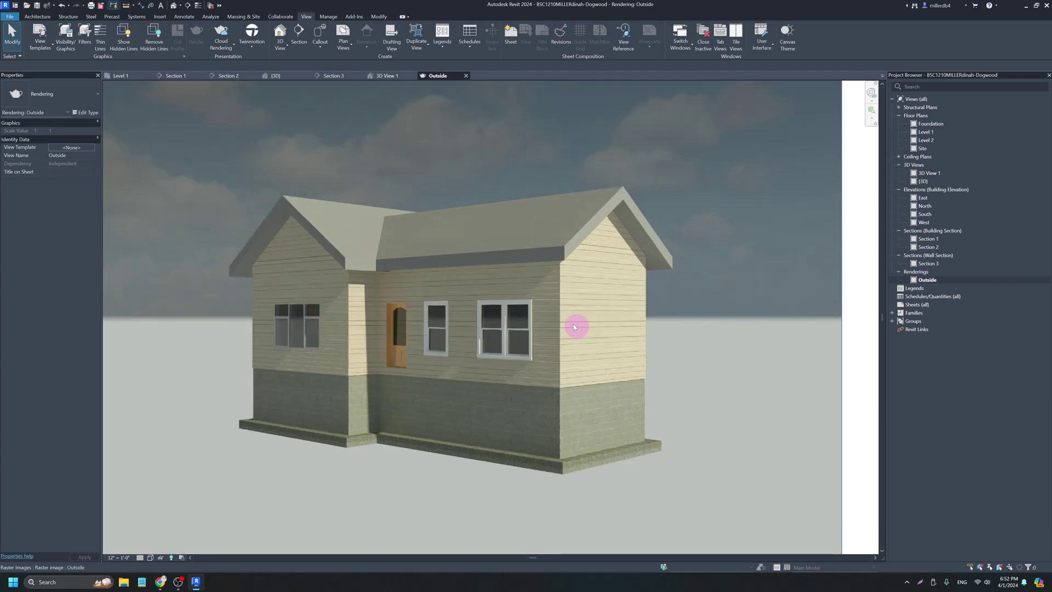
scroll(573, 327, up, 3)
scroll(512, 329, up, 5)
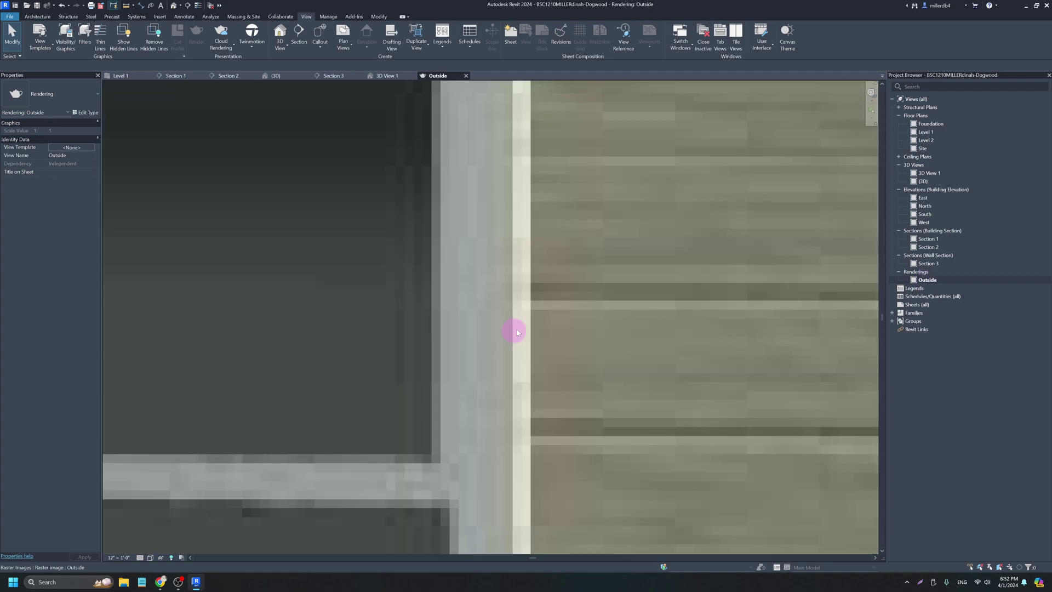
scroll(512, 328, down, 10)
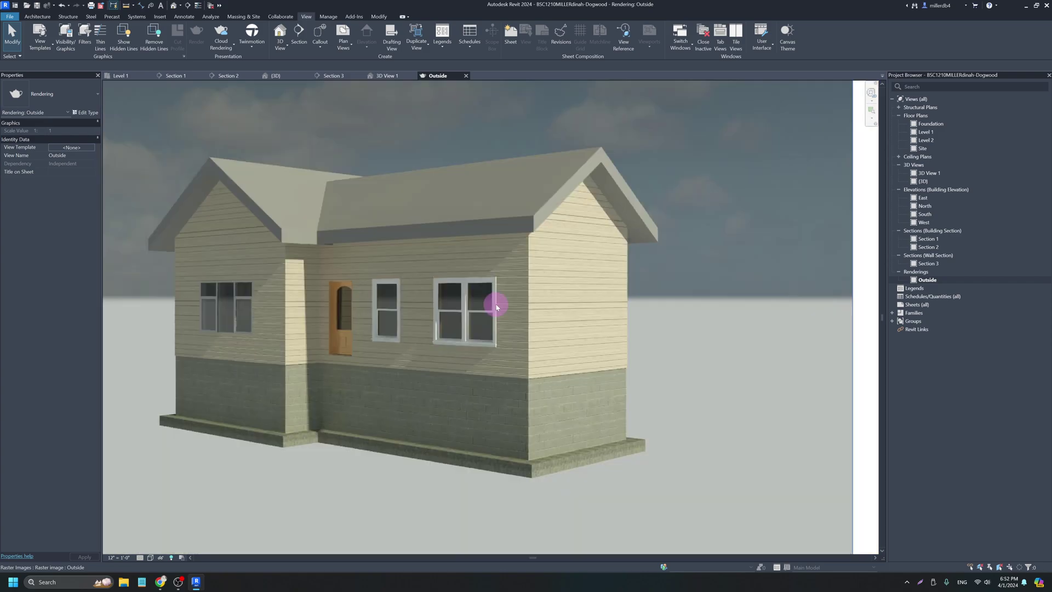
scroll(496, 305, down, 3)
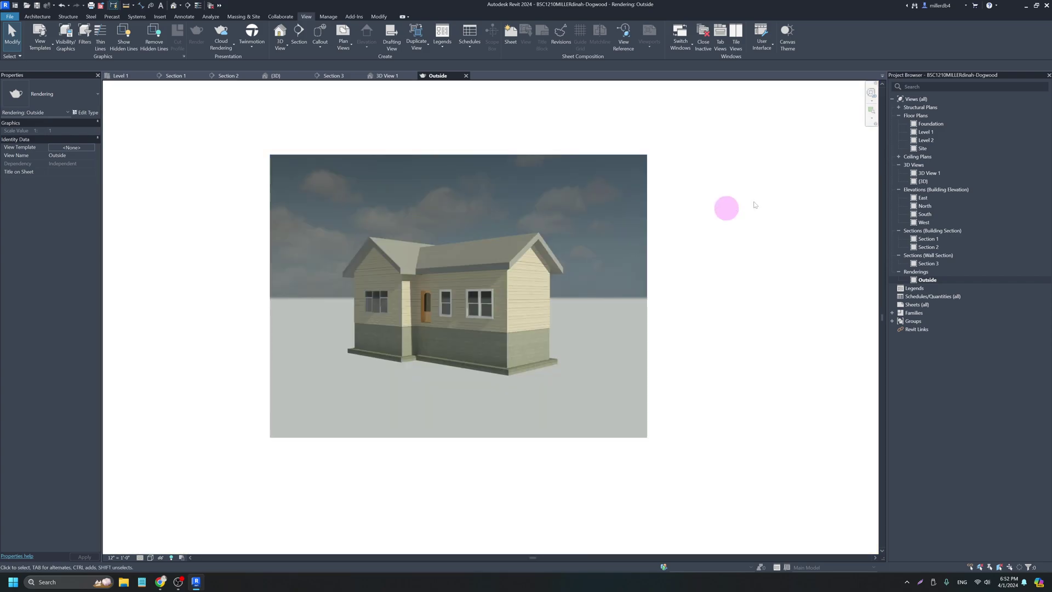
Open the Level 1 floor plan and inspect the double-hung window in the right bedroom's south wall.
double_click(926, 132)
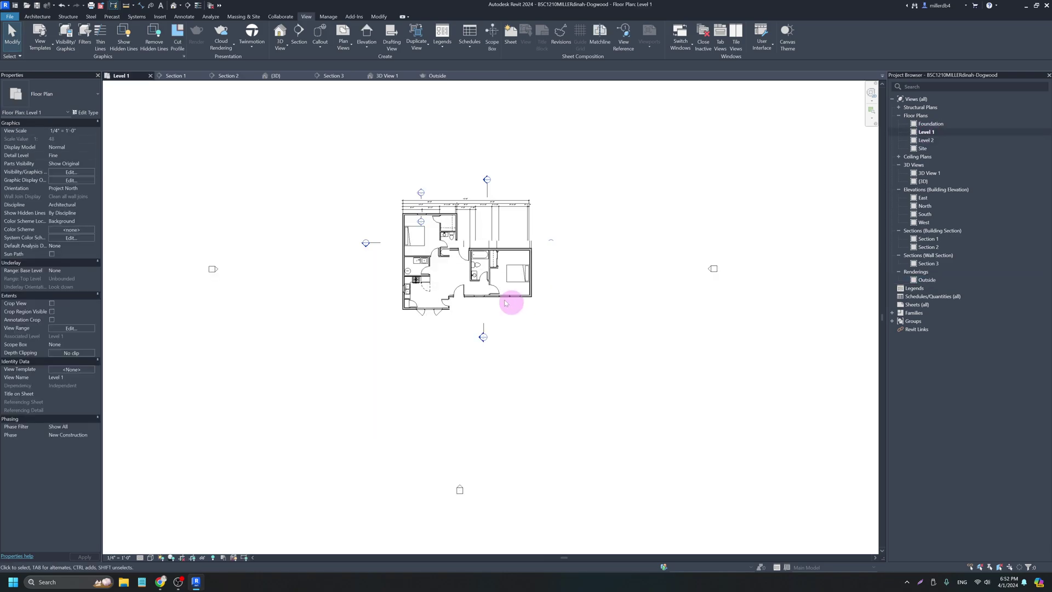
scroll(505, 303, up, 4)
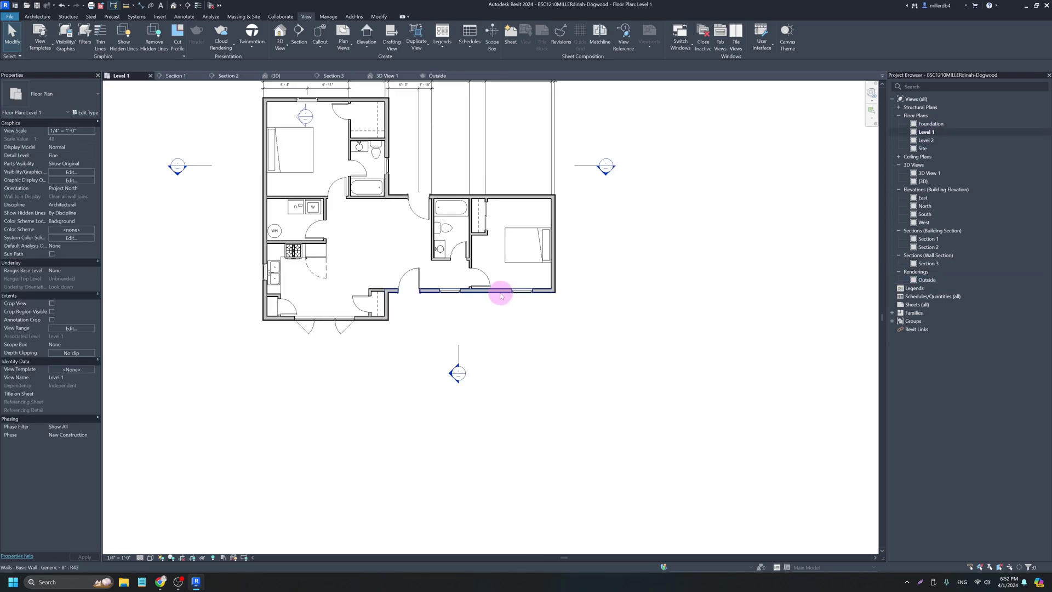
click(513, 289)
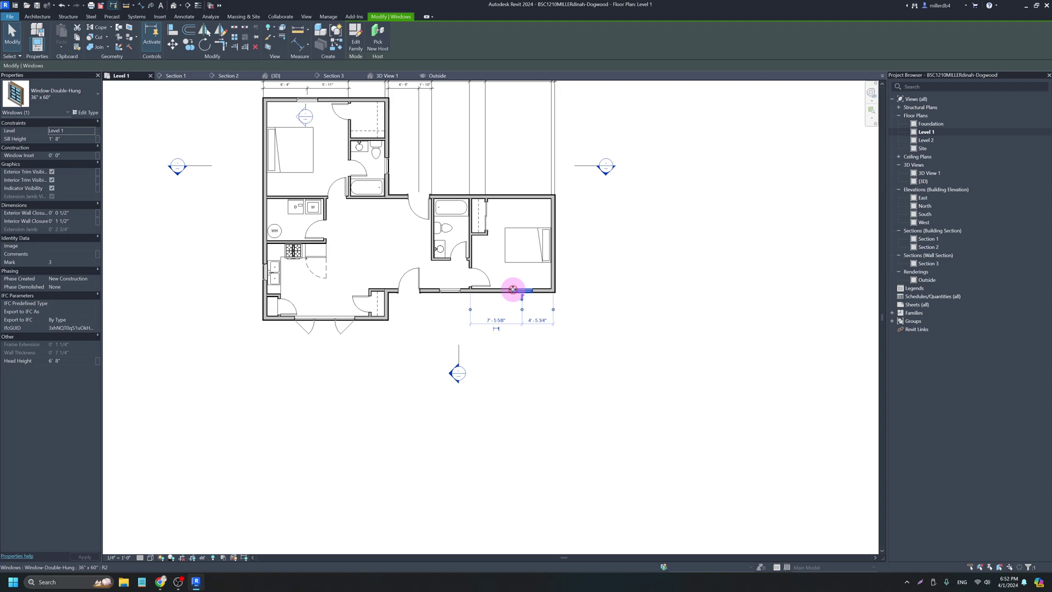
key(Escape)
click(629, 292)
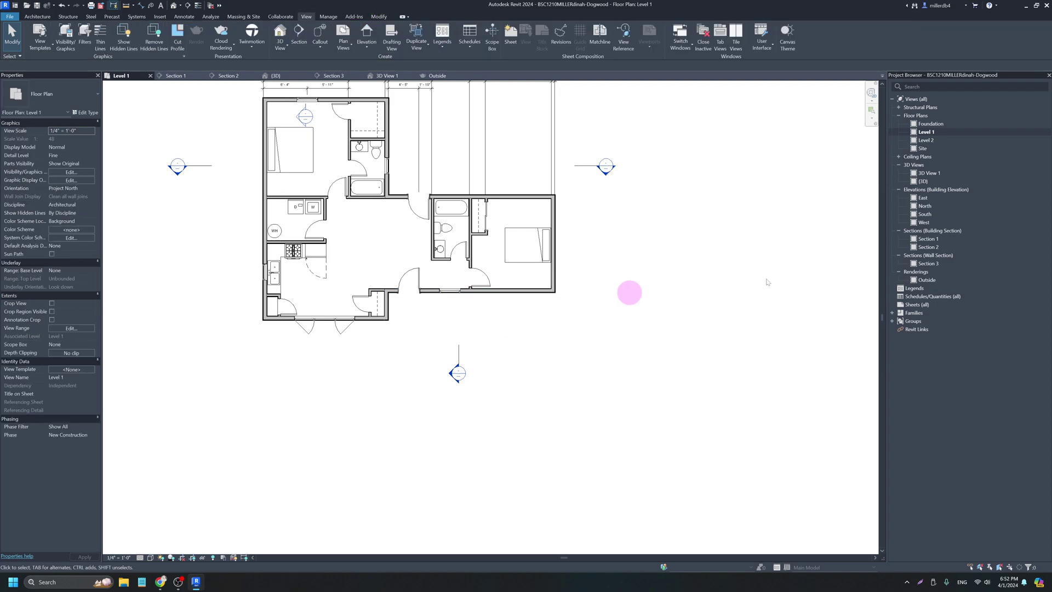
View the South elevation and compare its windows with the Outside rendering.
click(926, 241)
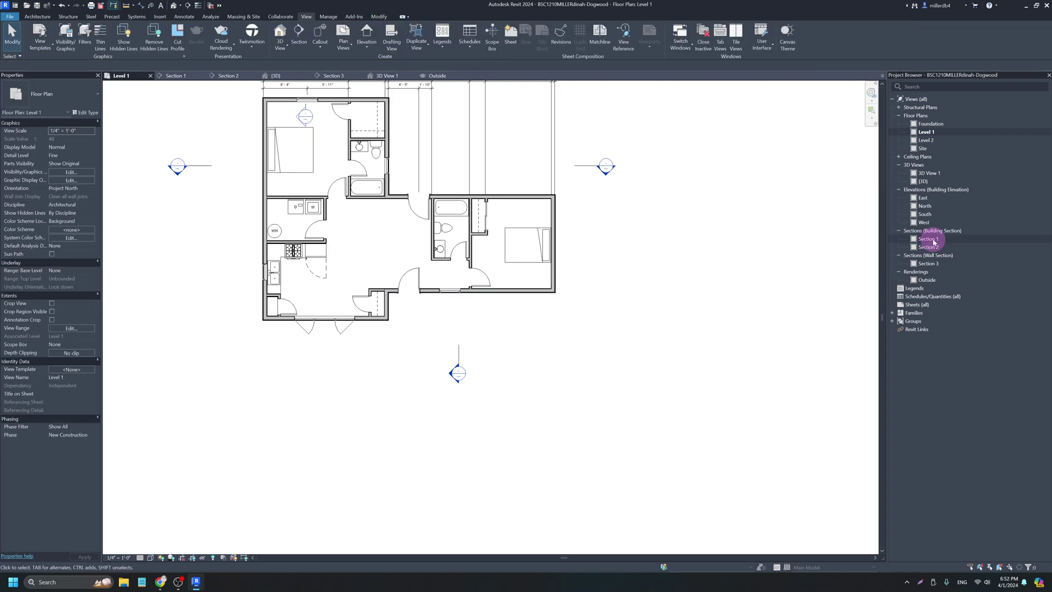
click(926, 215)
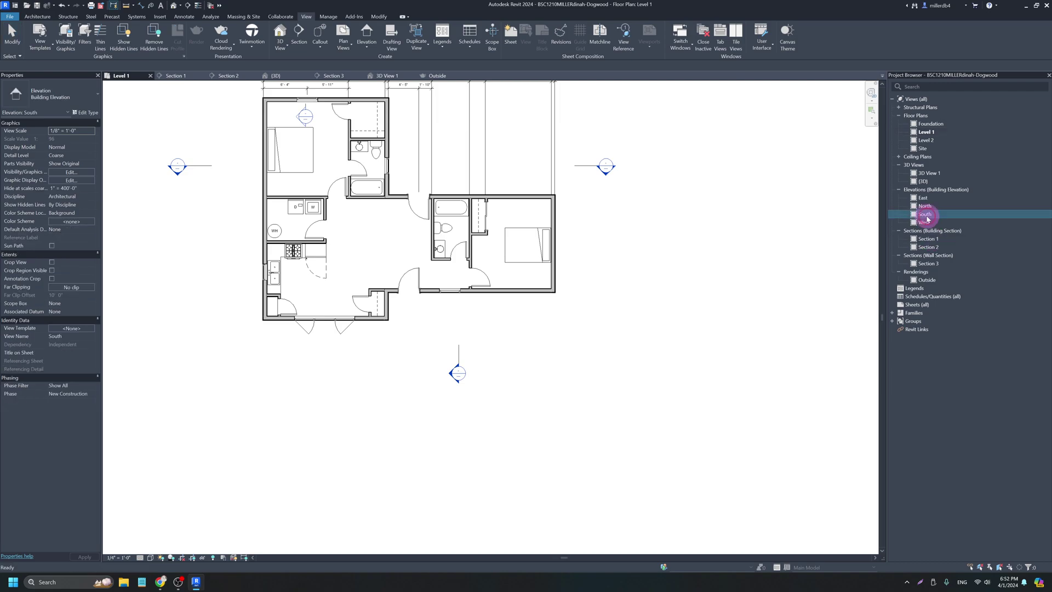
double_click(926, 215)
double_click(927, 280)
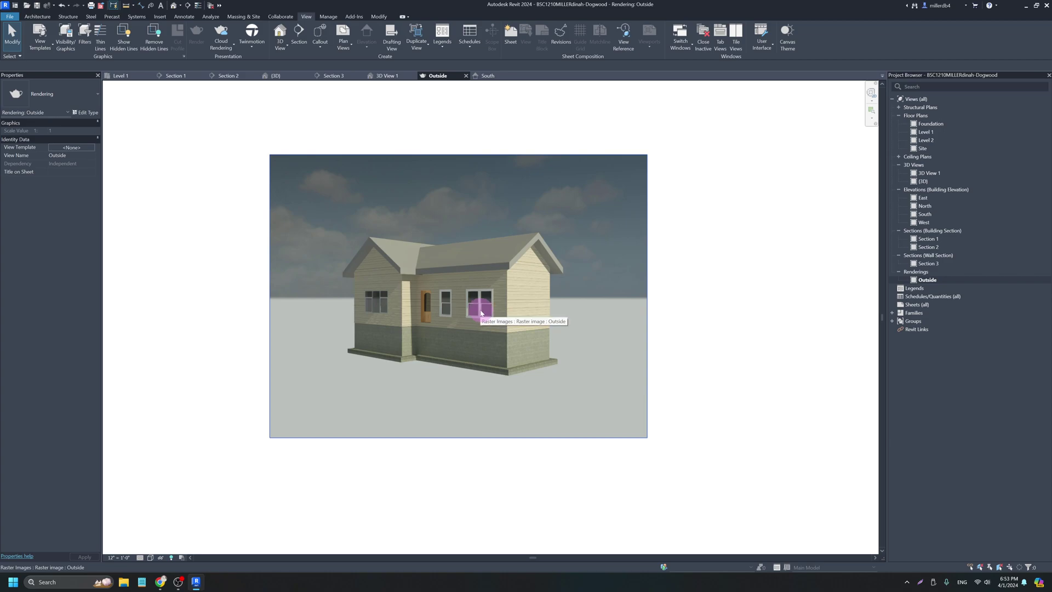
Place a Level 1 camera in the central living area, aimed southwest toward the pantry corner of the kitchen.
double_click(926, 132)
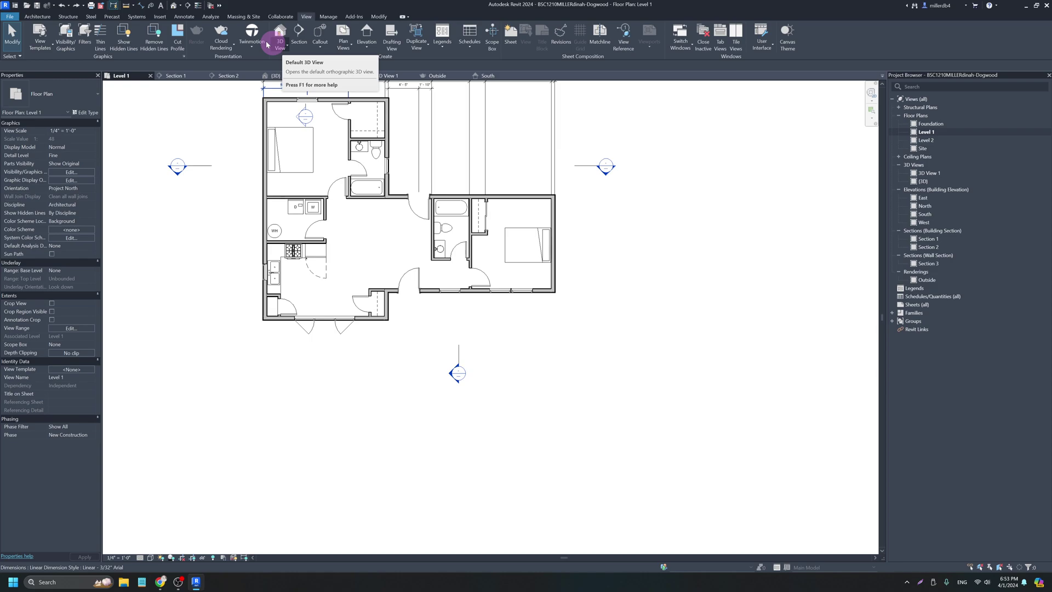
click(180, 6)
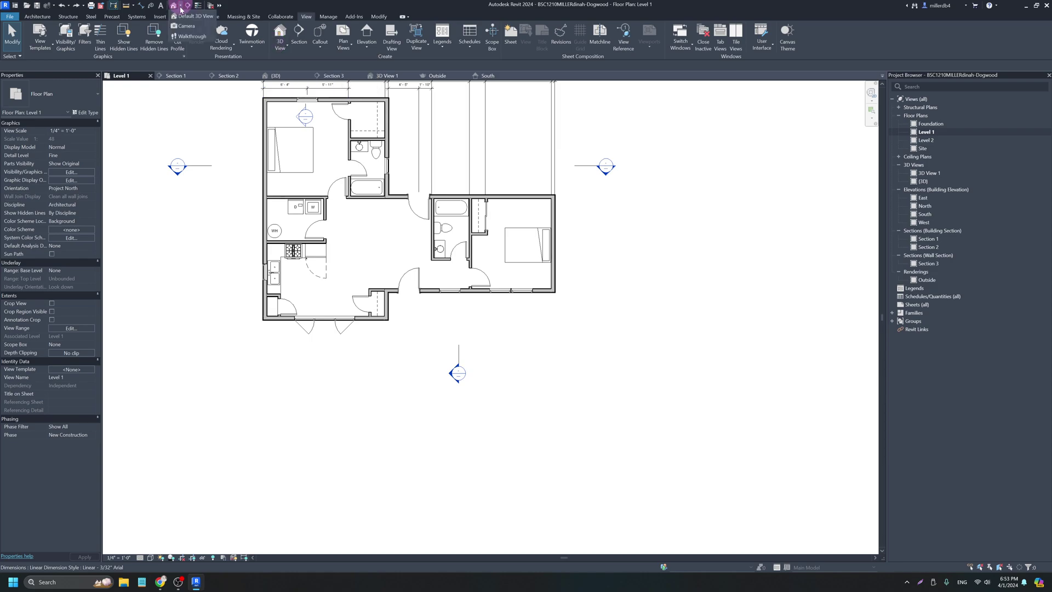
click(286, 49)
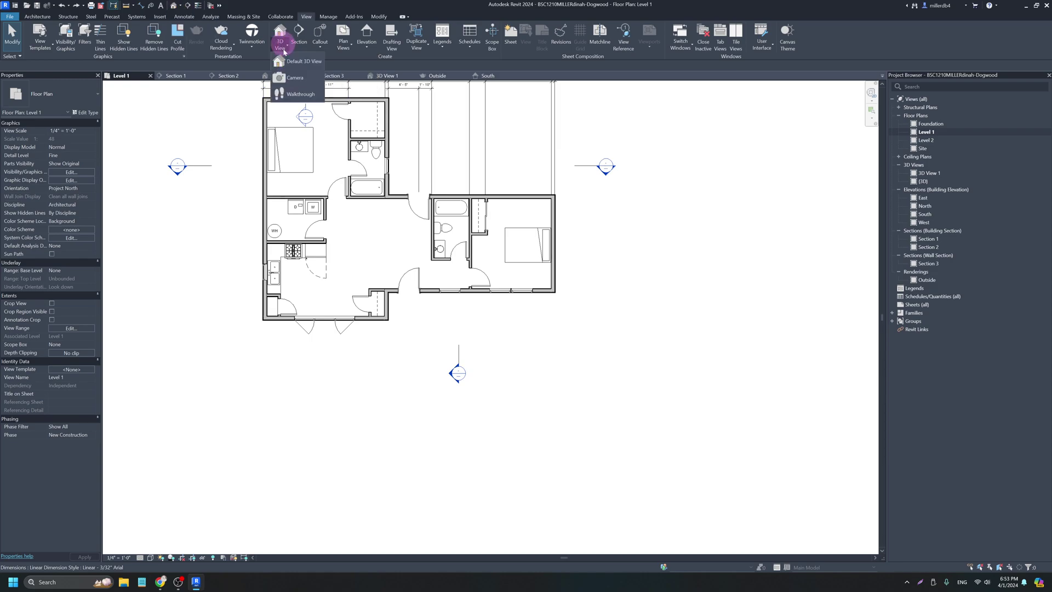
click(292, 82)
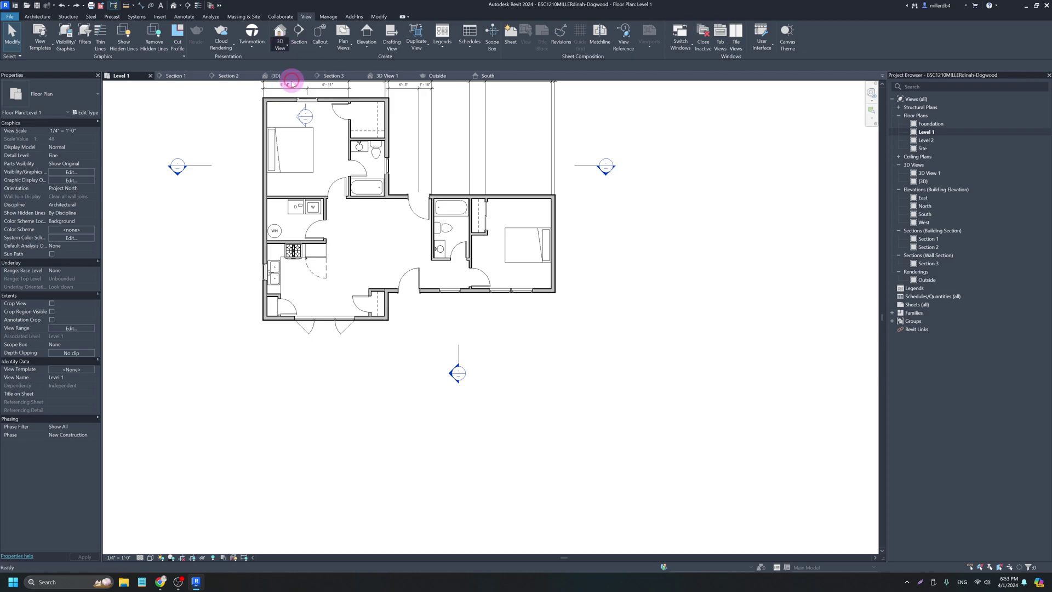
click(399, 227)
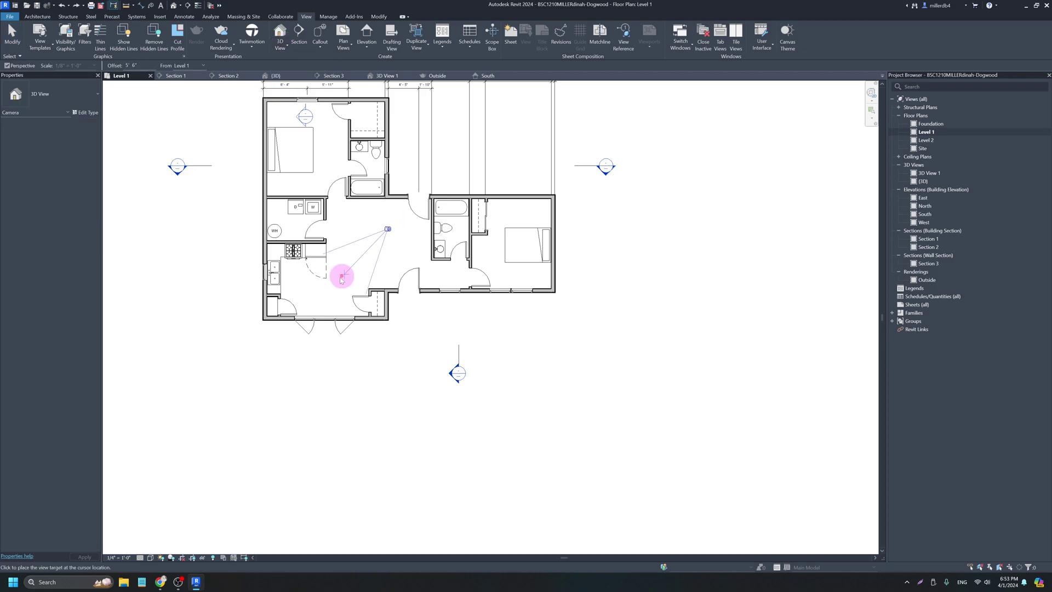
click(277, 310)
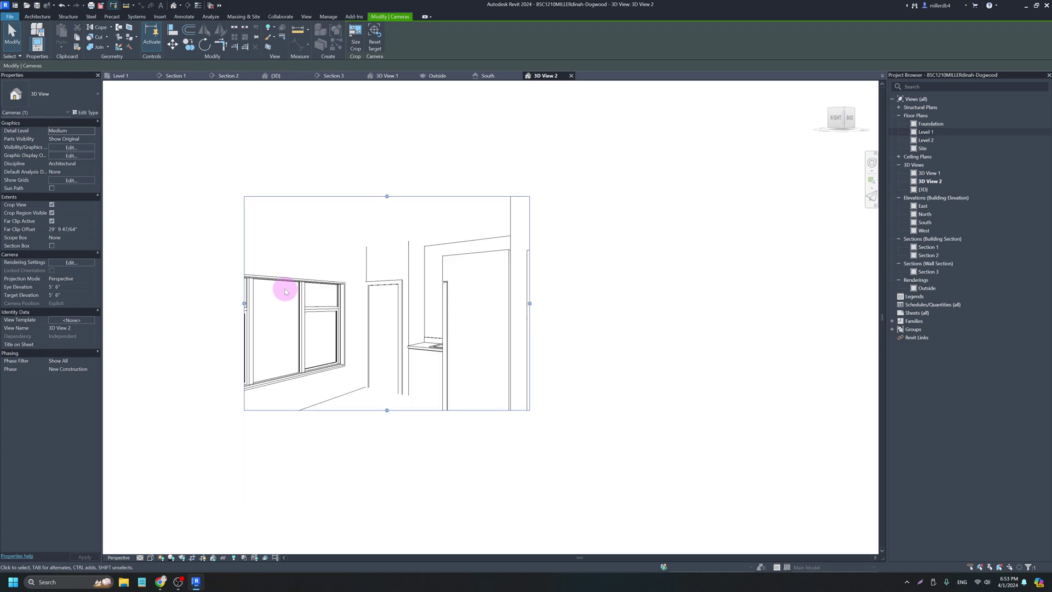
Delete the interior camera aimed at the pantry corner, together with its 3D view.
double_click(926, 132)
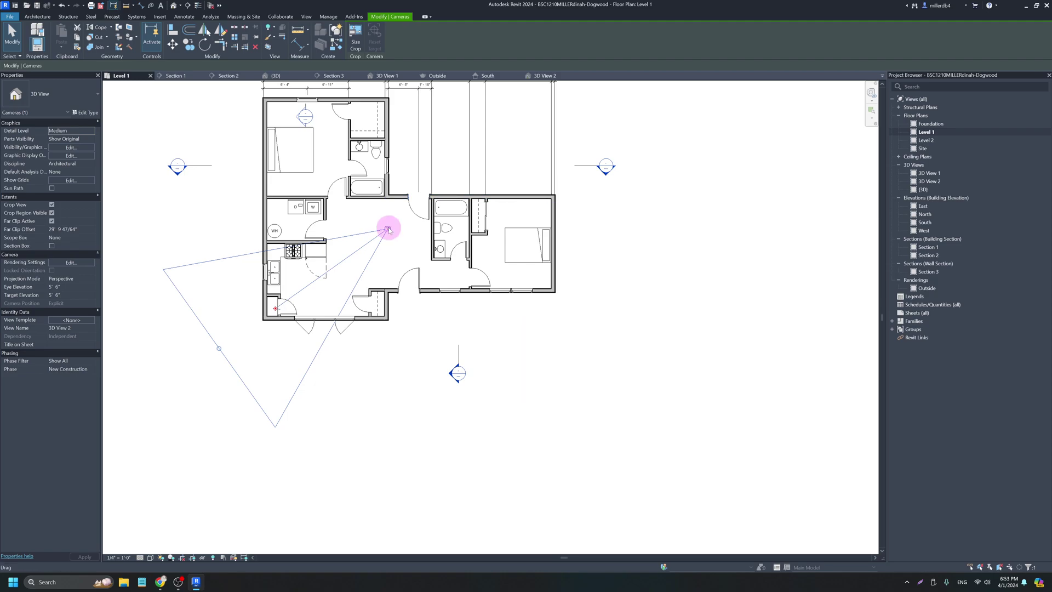
key(Delete)
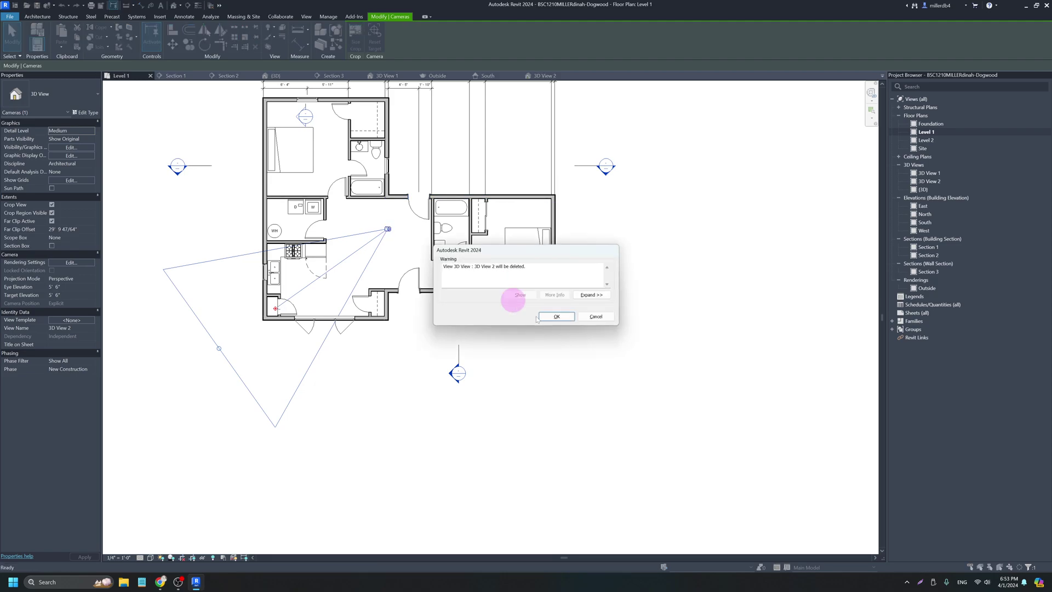
click(555, 317)
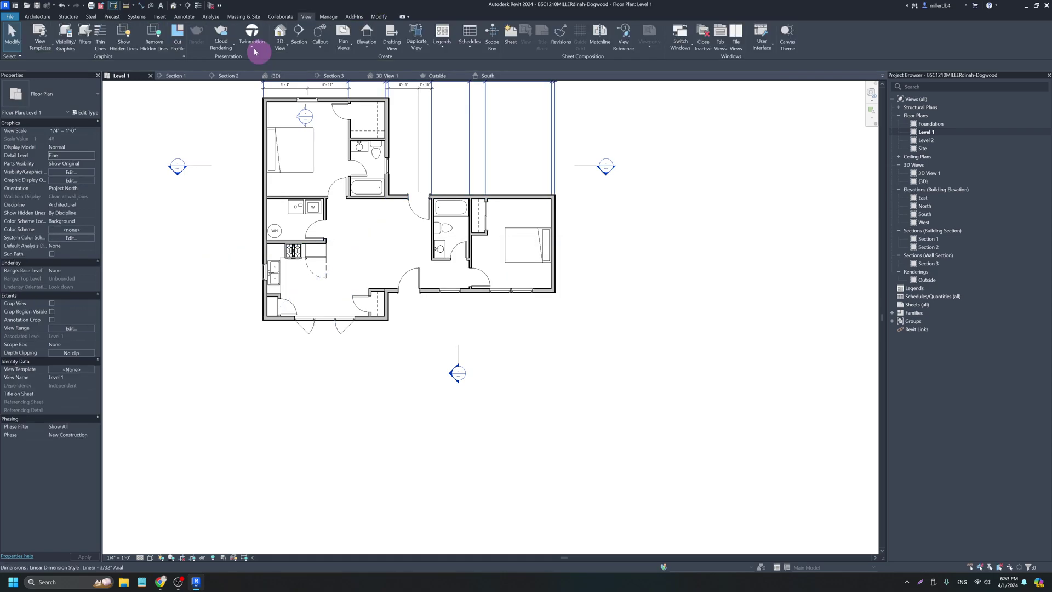
Place a Level 1 camera beside the closet at the kitchen's southeast corner, aimed northwest across the sink and range.
click(282, 51)
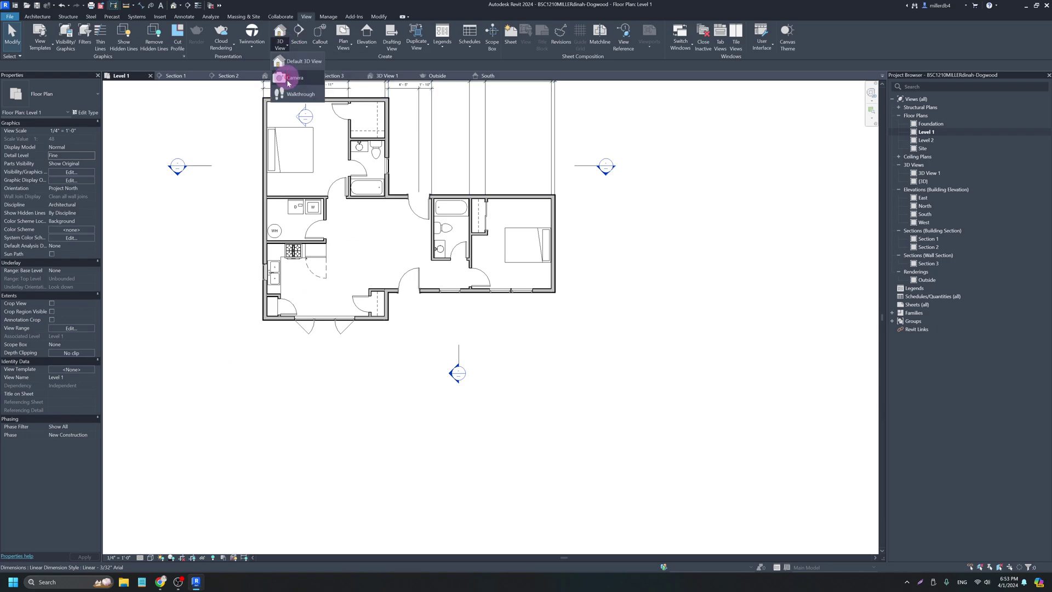
click(291, 77)
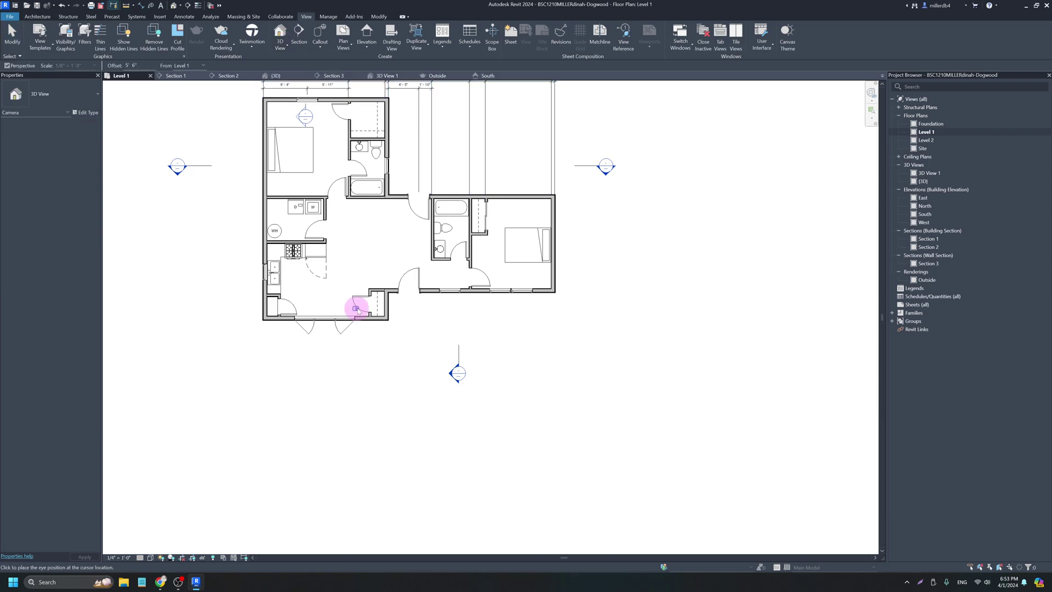
click(362, 311)
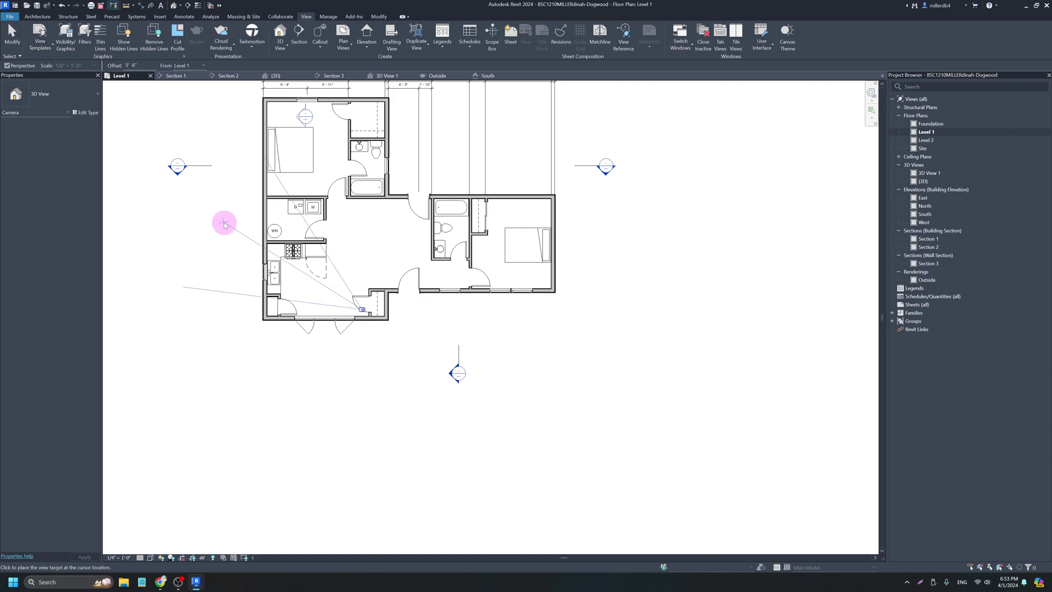
click(212, 237)
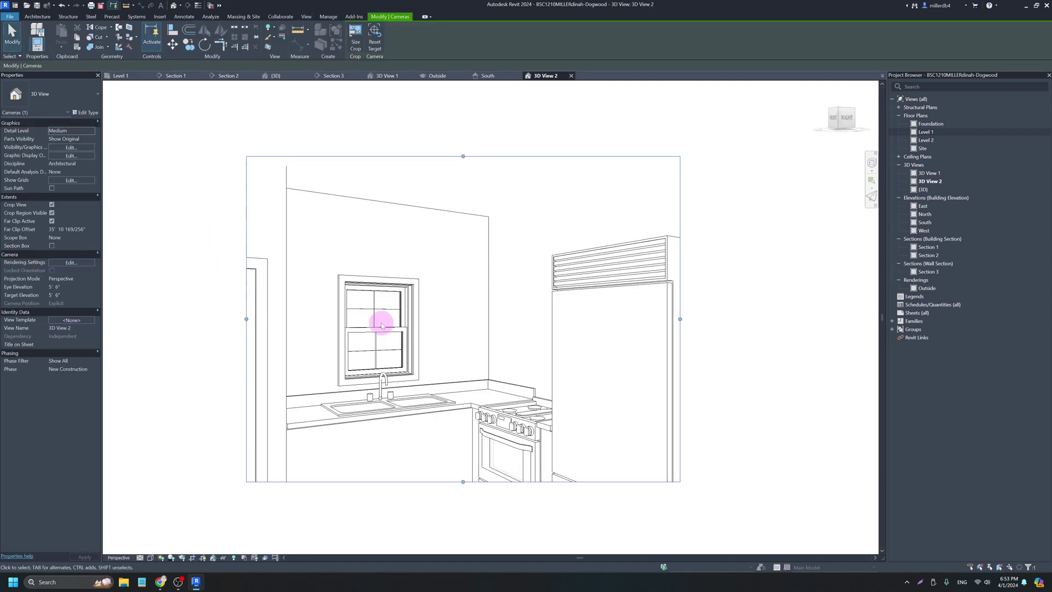
Enlarge the kitchen camera view's crop region at its lower edge and both sides to include the floor and adjoining doors.
scroll(378, 321, down, 5)
drag(413, 378, 418, 409)
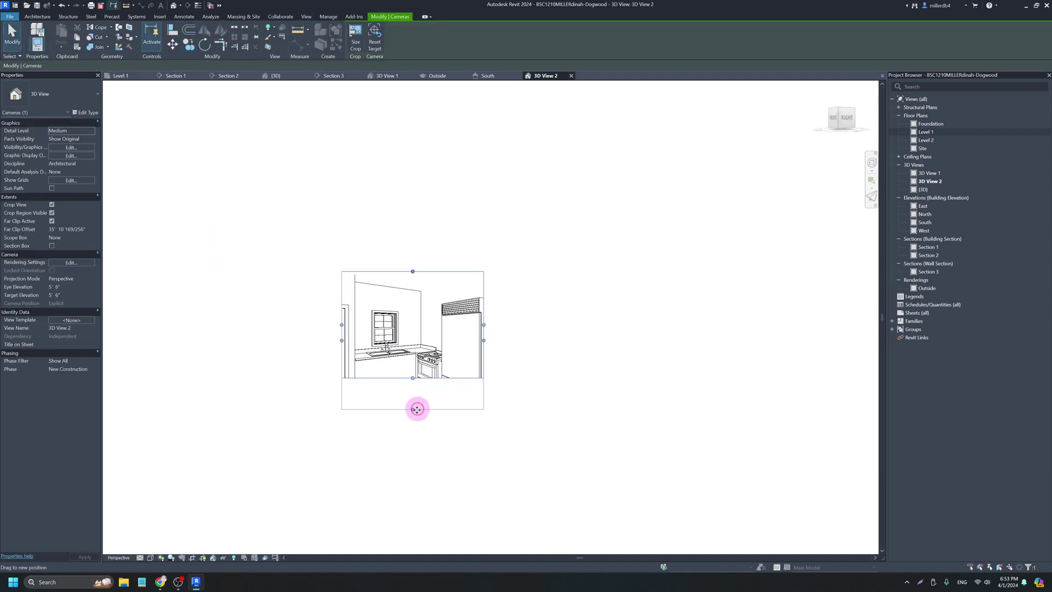
drag(343, 345, 319, 346)
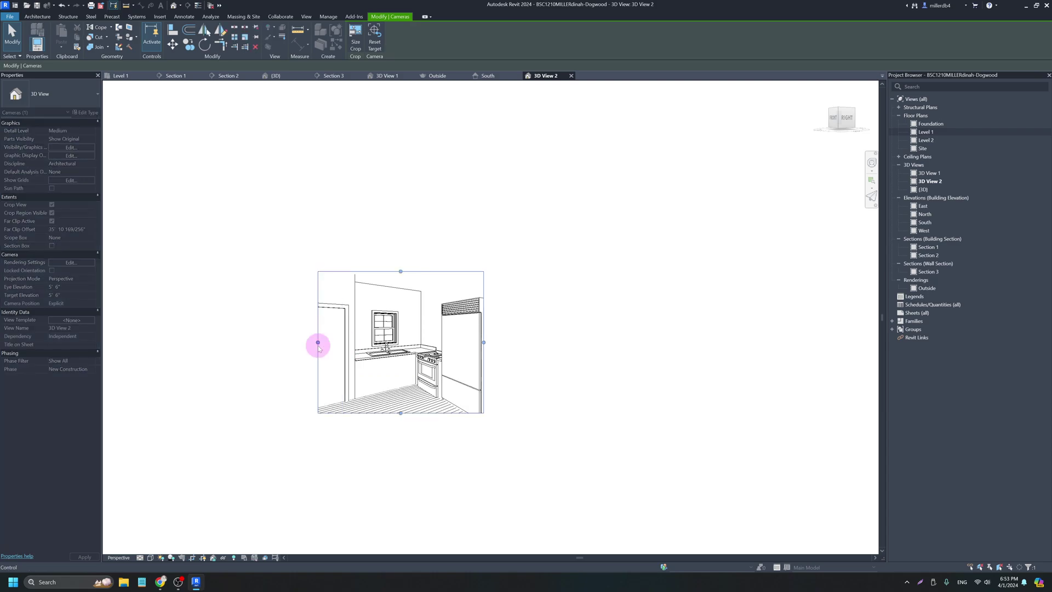
drag(484, 343, 522, 343)
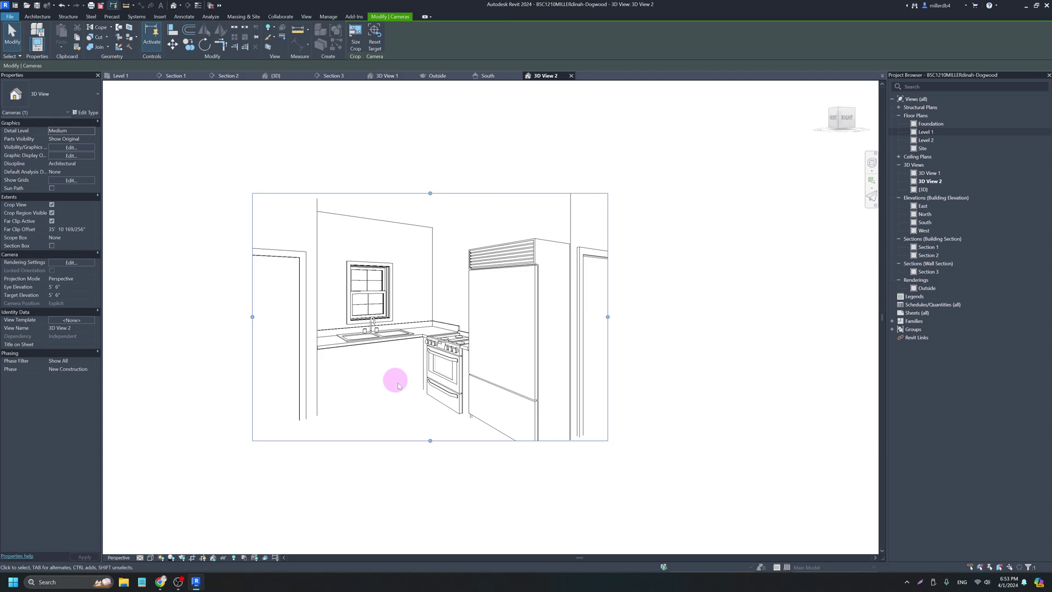
scroll(398, 385, up, 1)
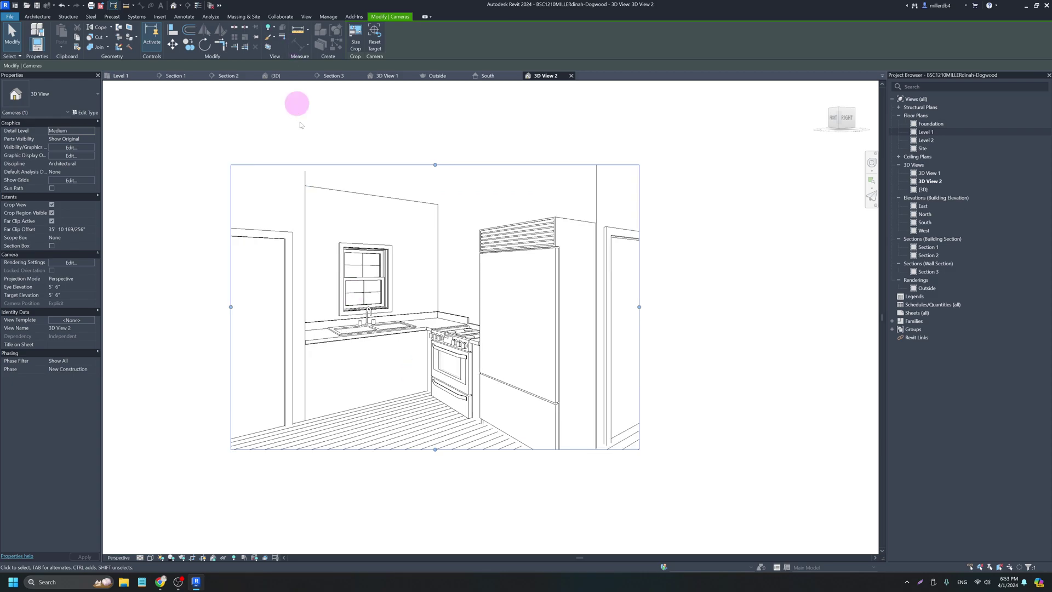
Render the kitchen camera view at Medium quality with the Interior: Sun only lighting scheme.
click(306, 17)
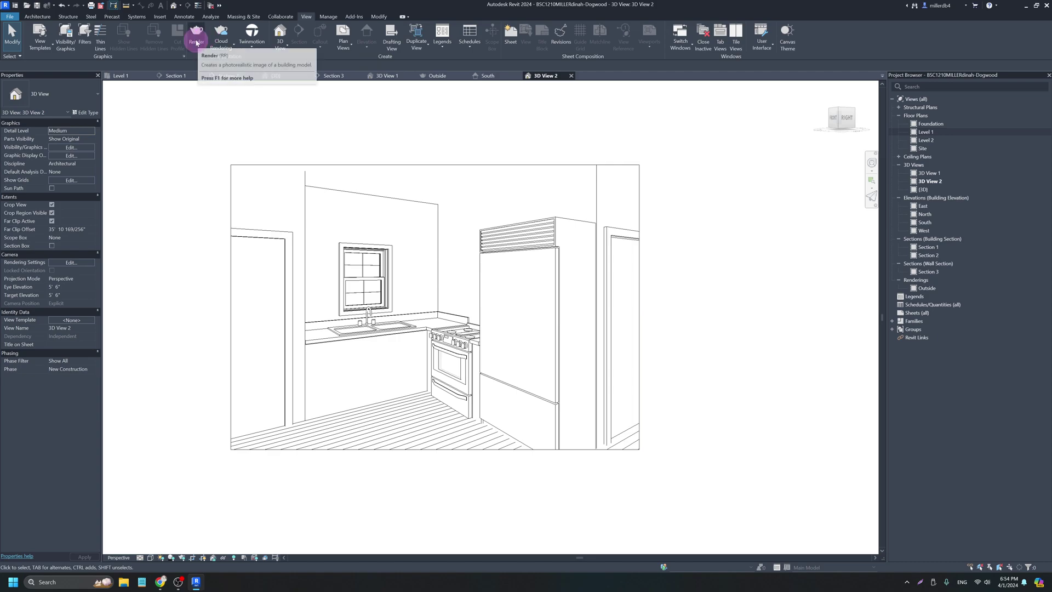
click(196, 42)
click(88, 42)
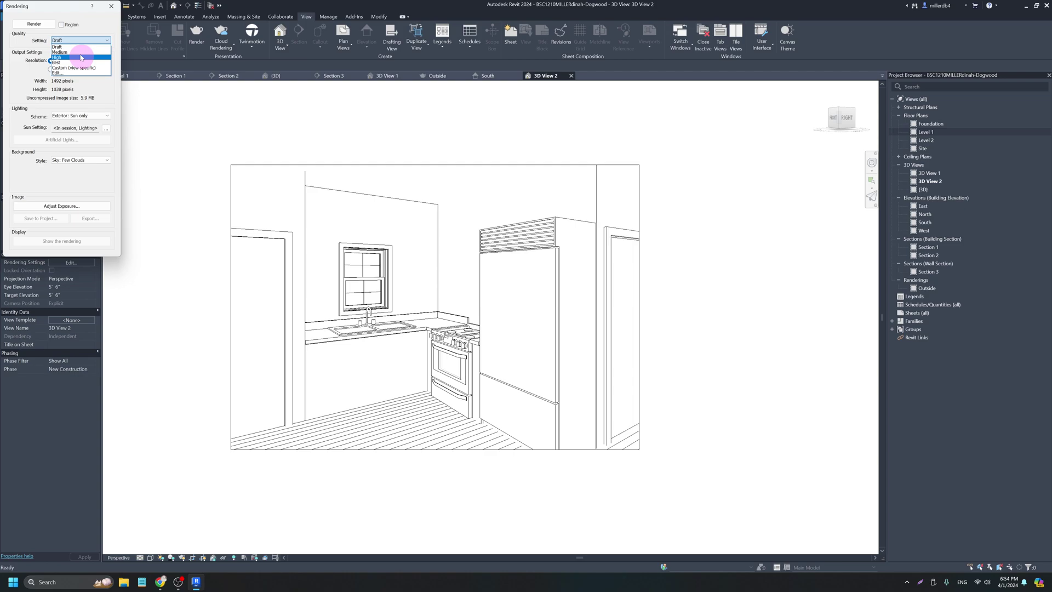
click(79, 52)
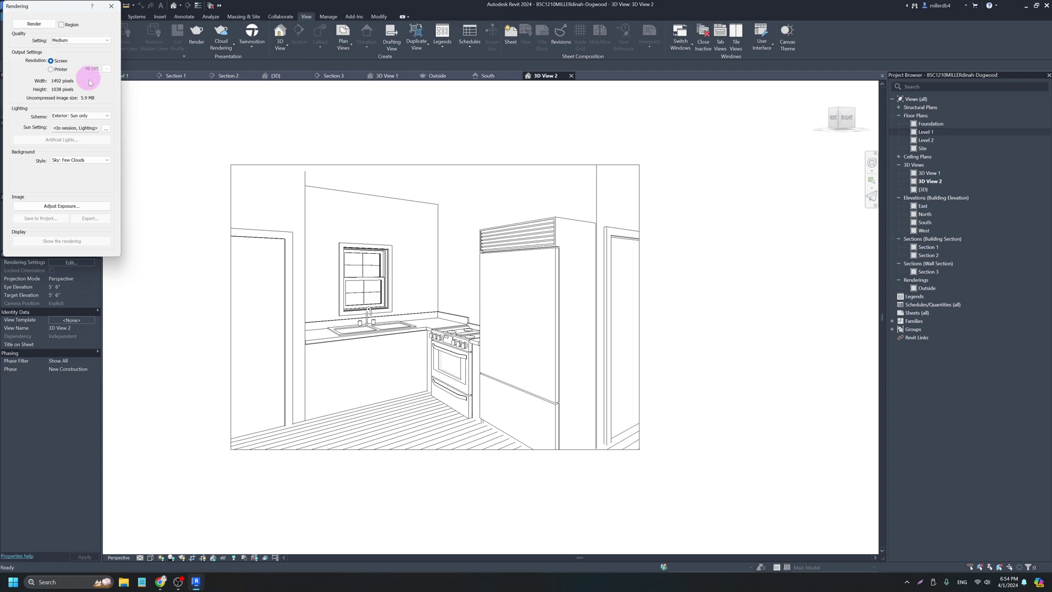
click(92, 116)
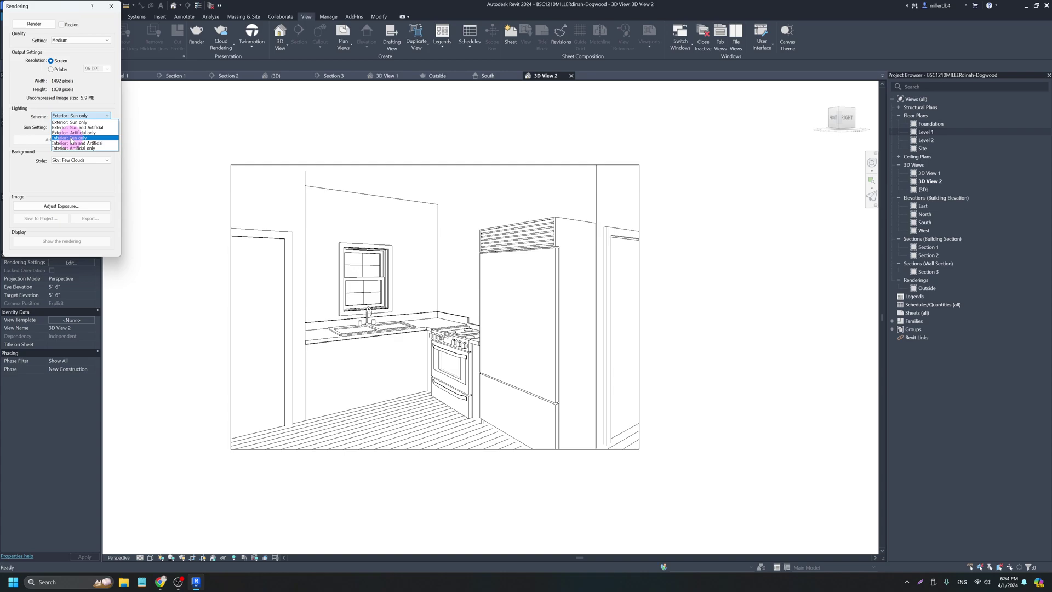
click(71, 138)
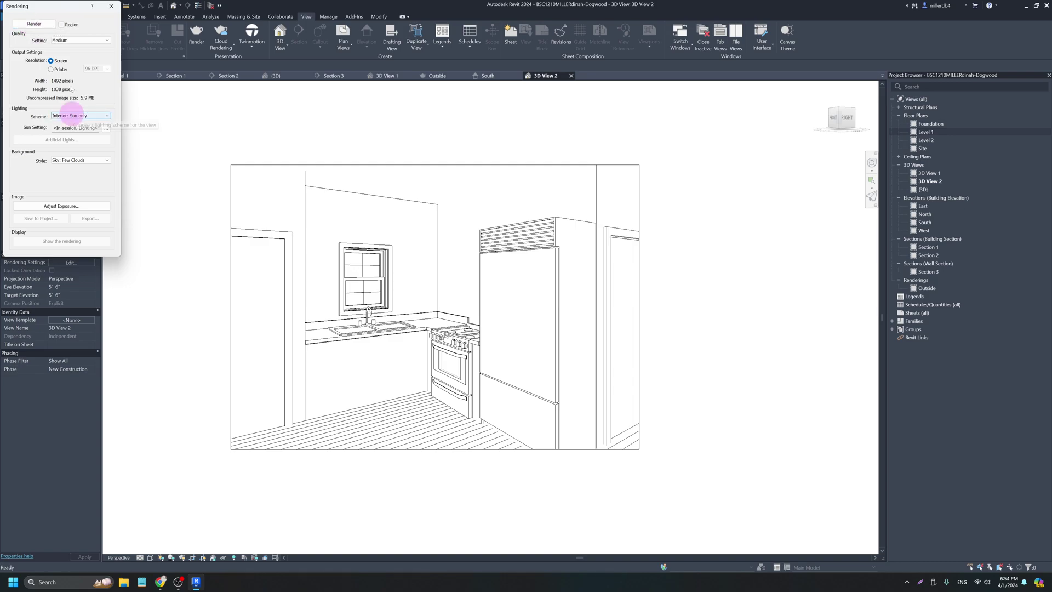
click(38, 24)
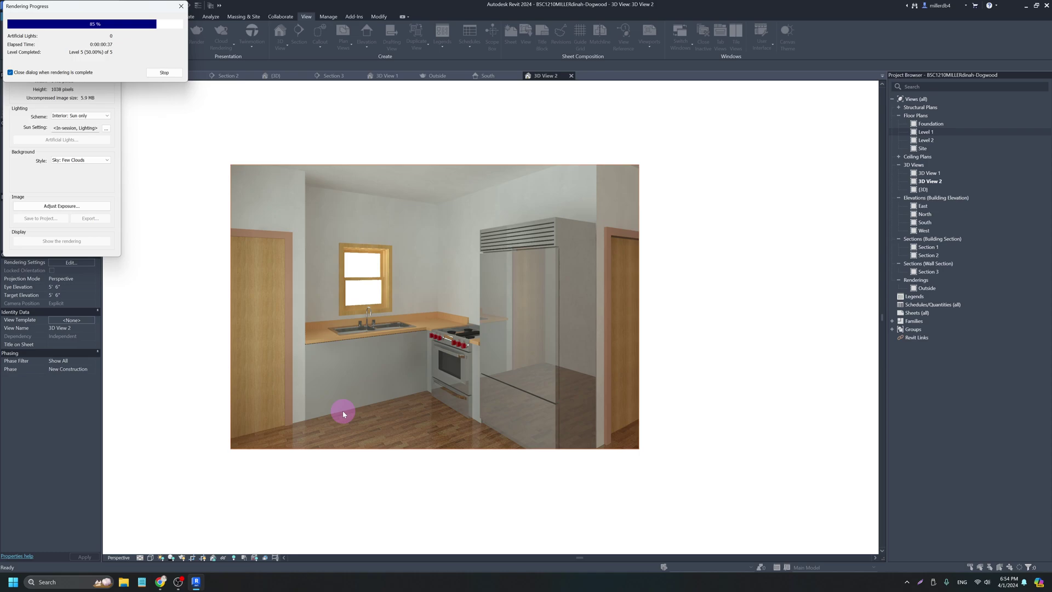
Save the kitchen rendering to the project as Kitchen and close the rendering settings.
click(52, 219)
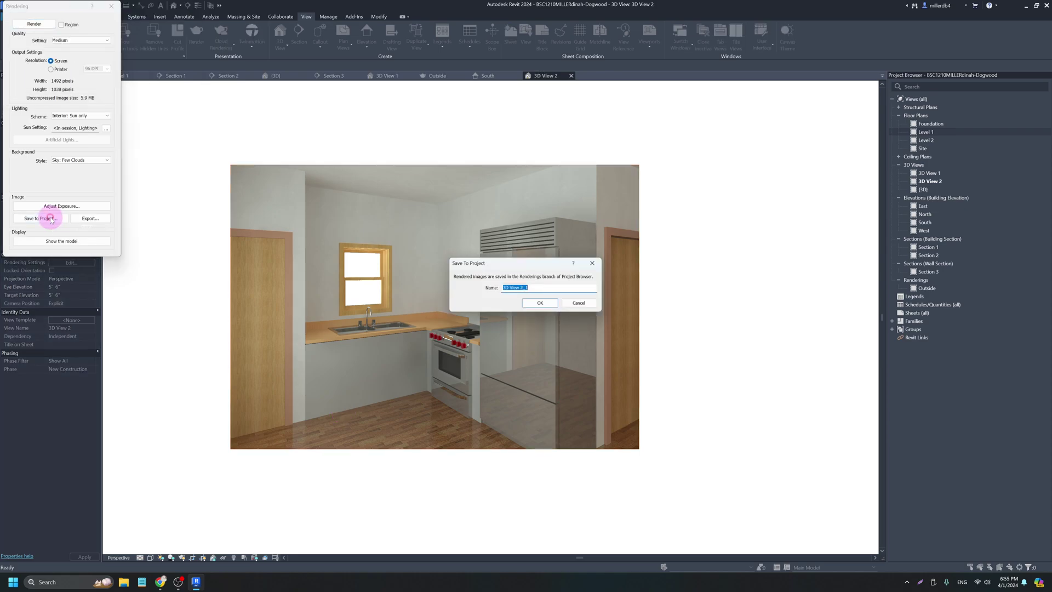
text(Kit)
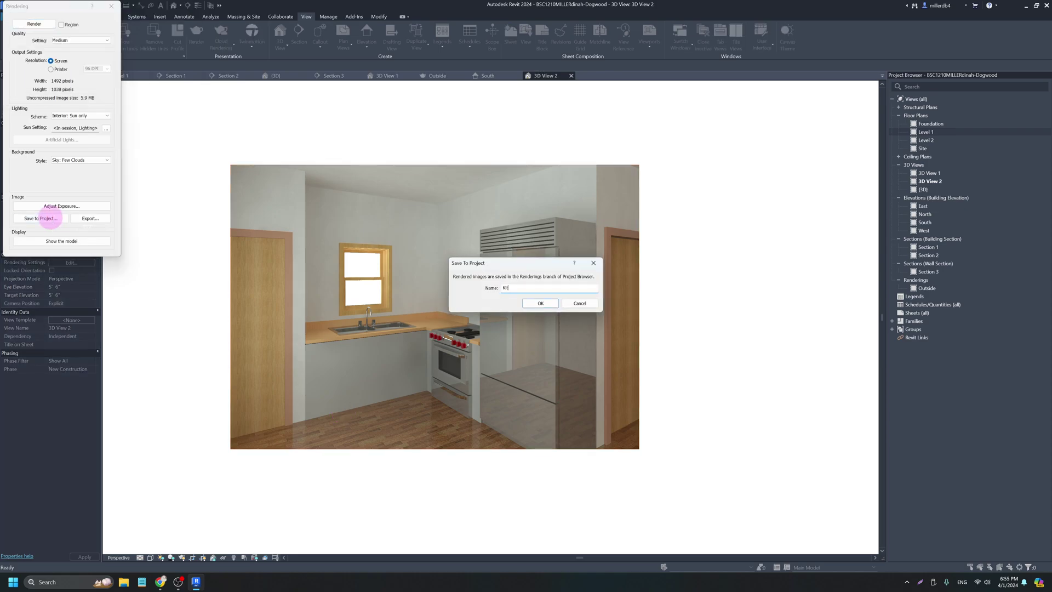
text(chen)
key(Return)
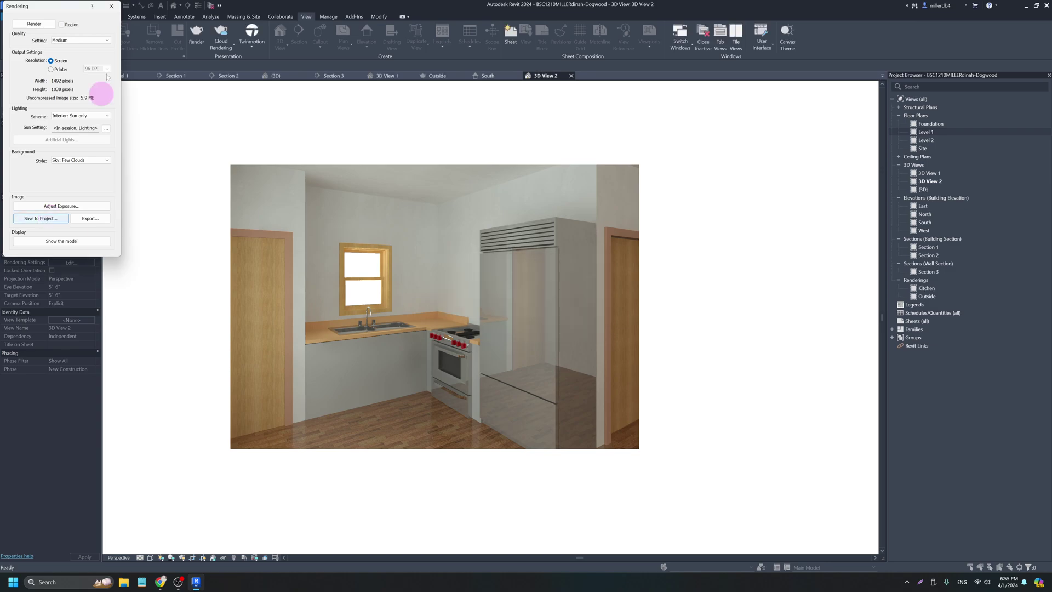
key(Escape)
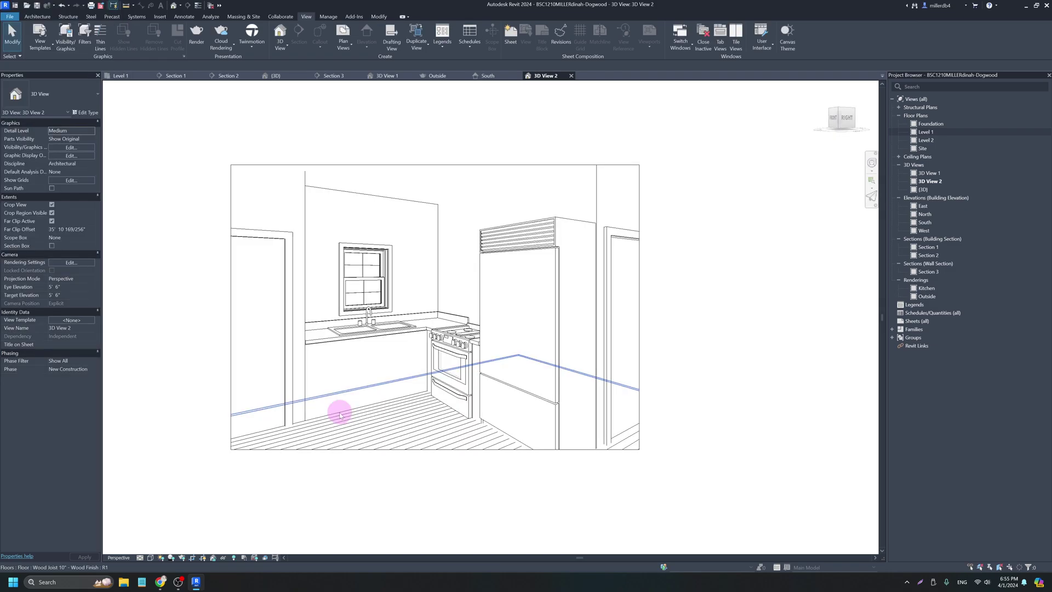
click(339, 412)
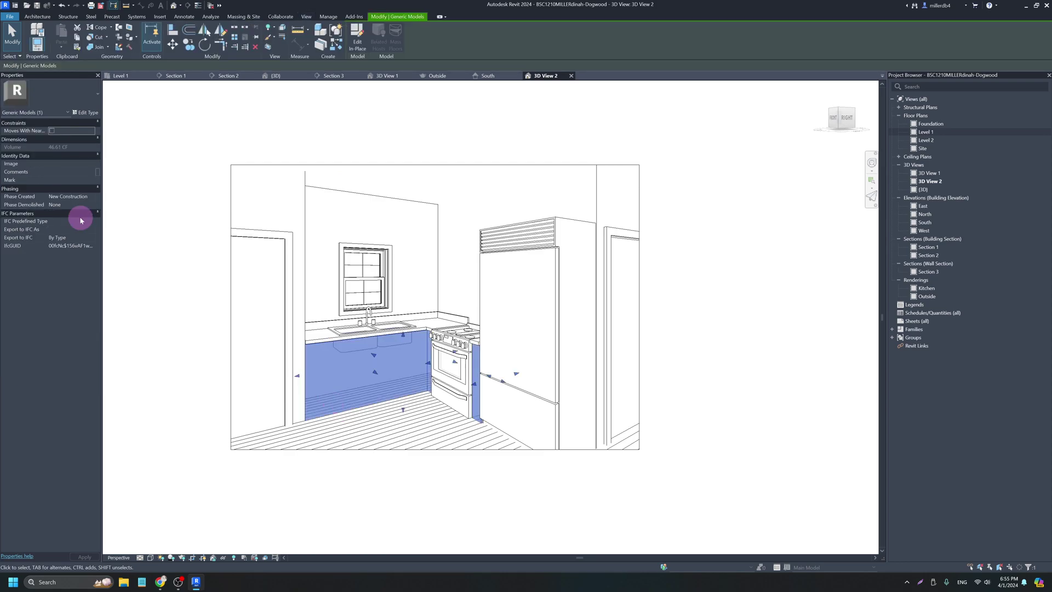
click(356, 39)
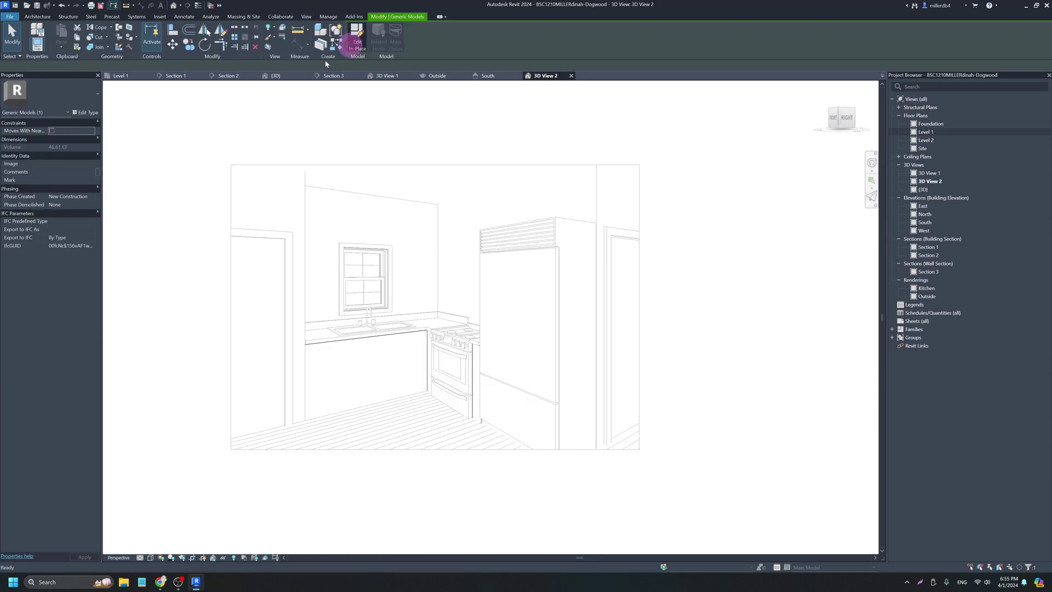
click(332, 412)
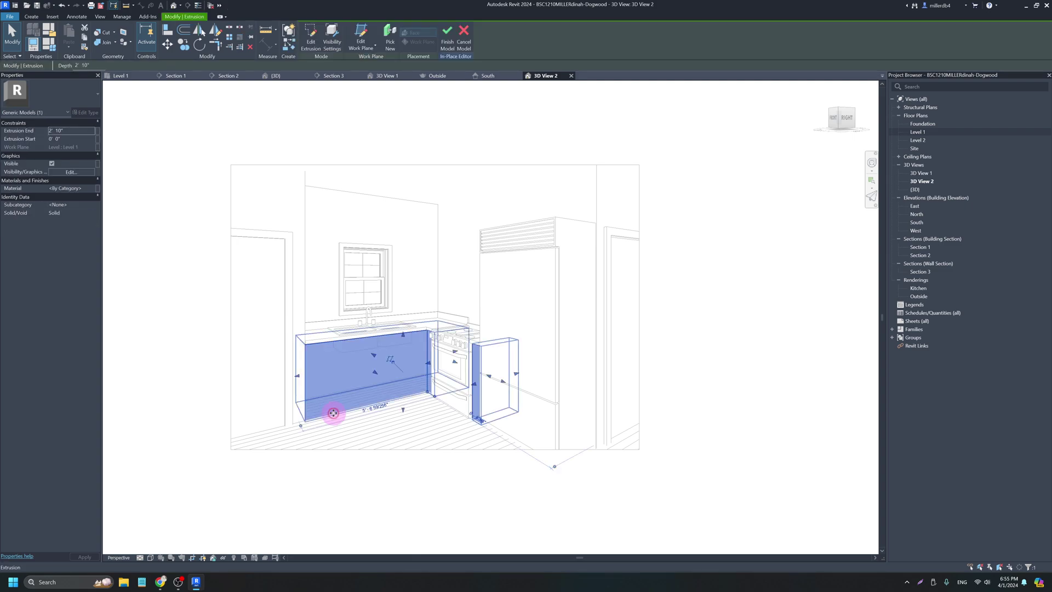
click(71, 188)
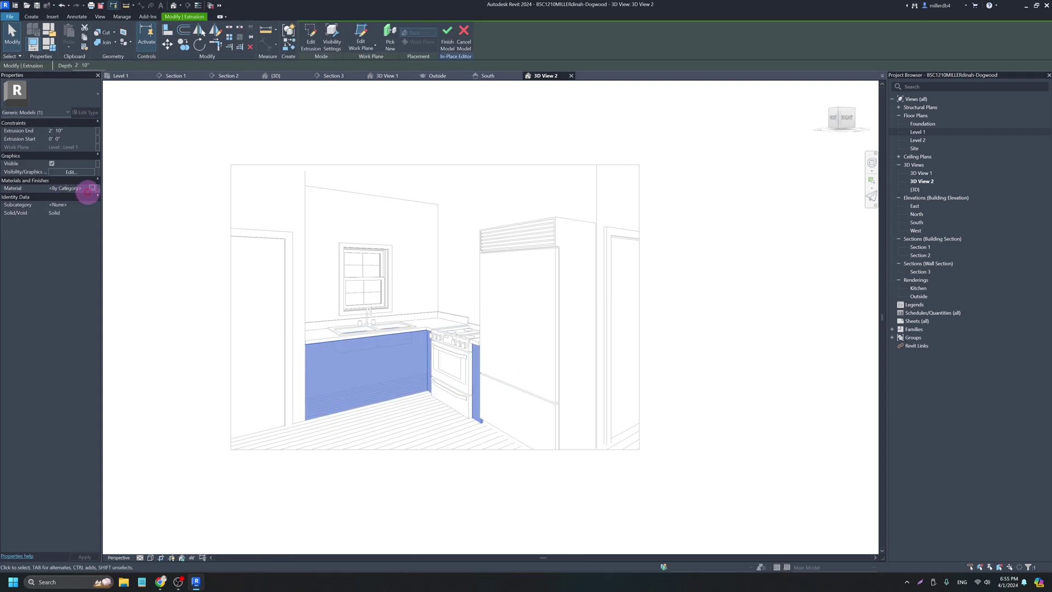
click(94, 189)
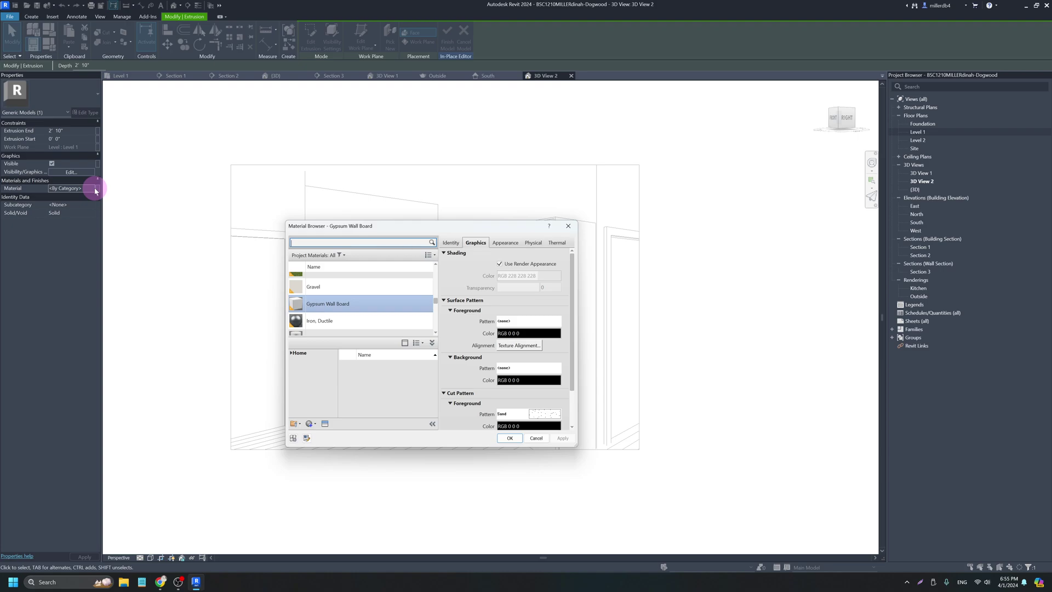
key(Escape)
click(537, 155)
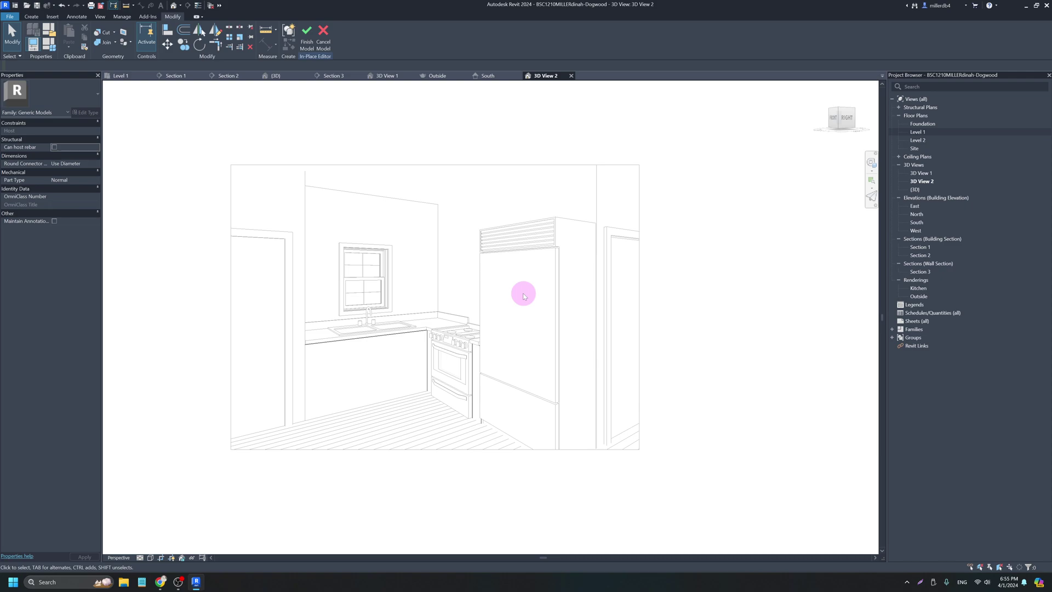
click(323, 34)
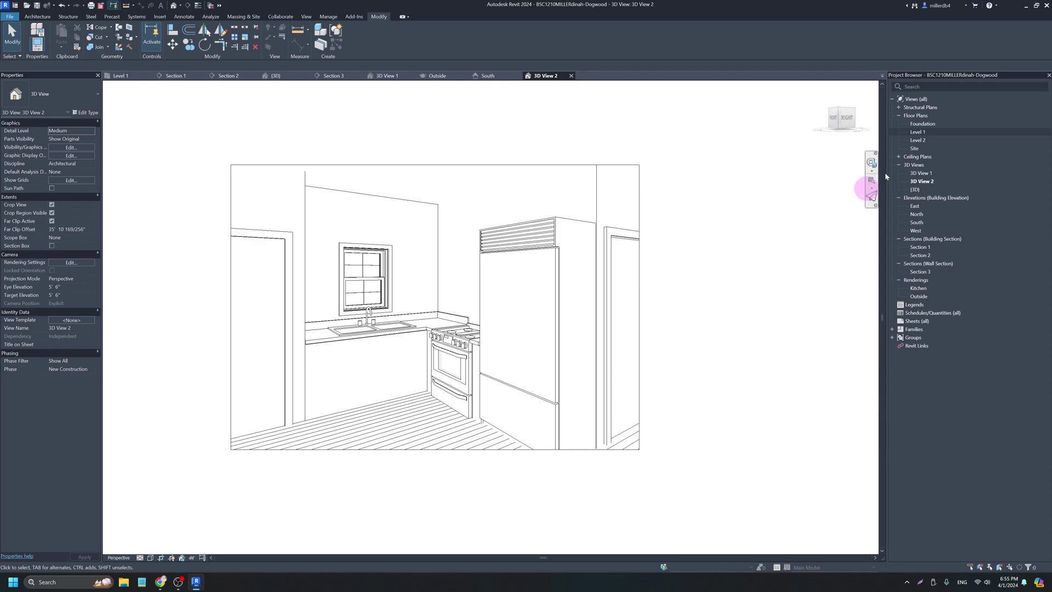
Open the {3D} view and turn off its section box to show the whole house.
click(915, 190)
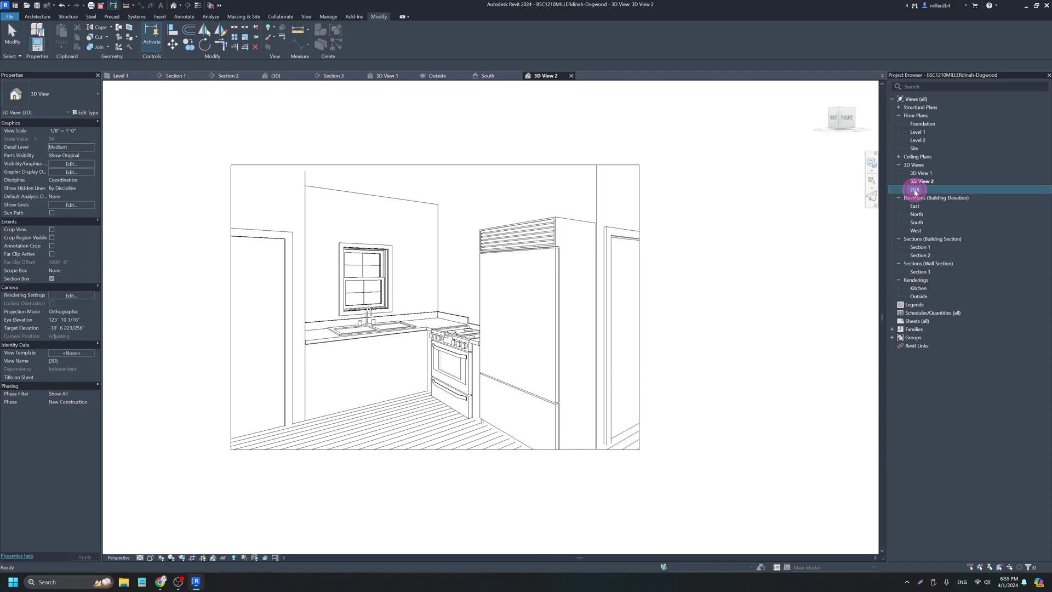
drag(915, 191, 537, 277)
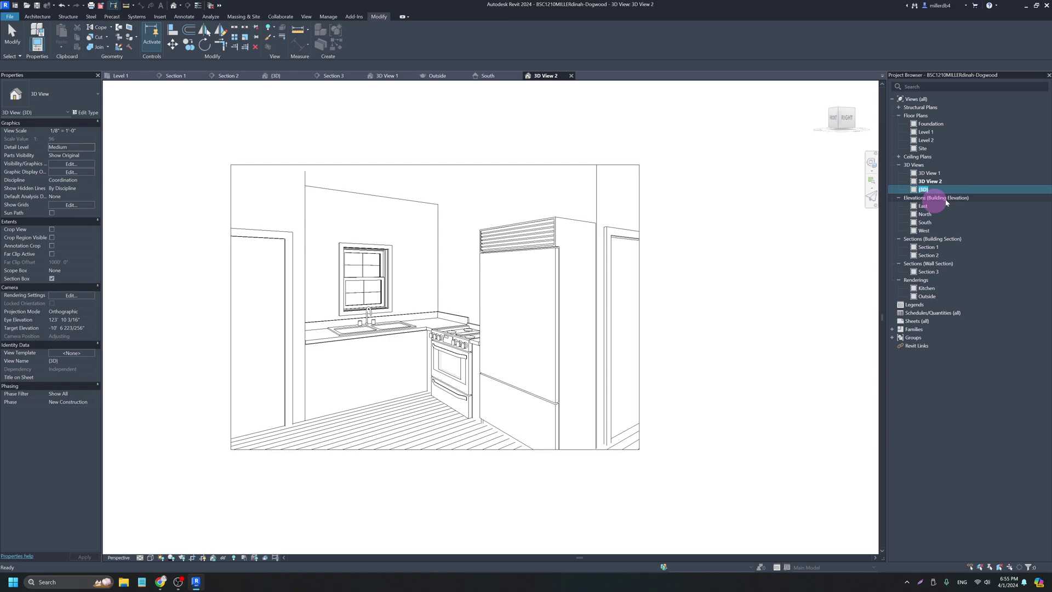
click(927, 190)
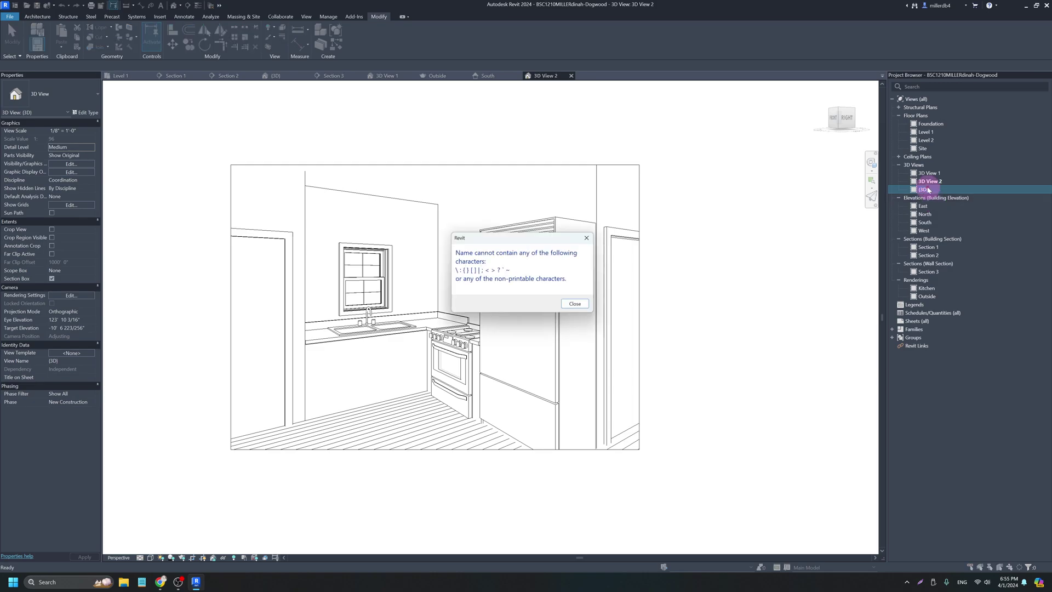
click(586, 305)
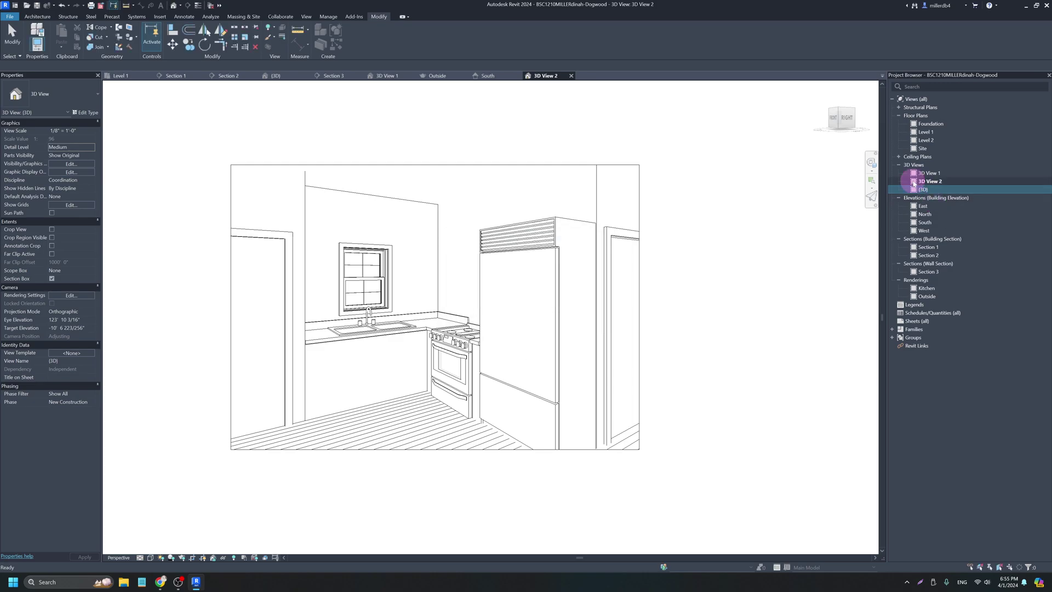
double_click(914, 187)
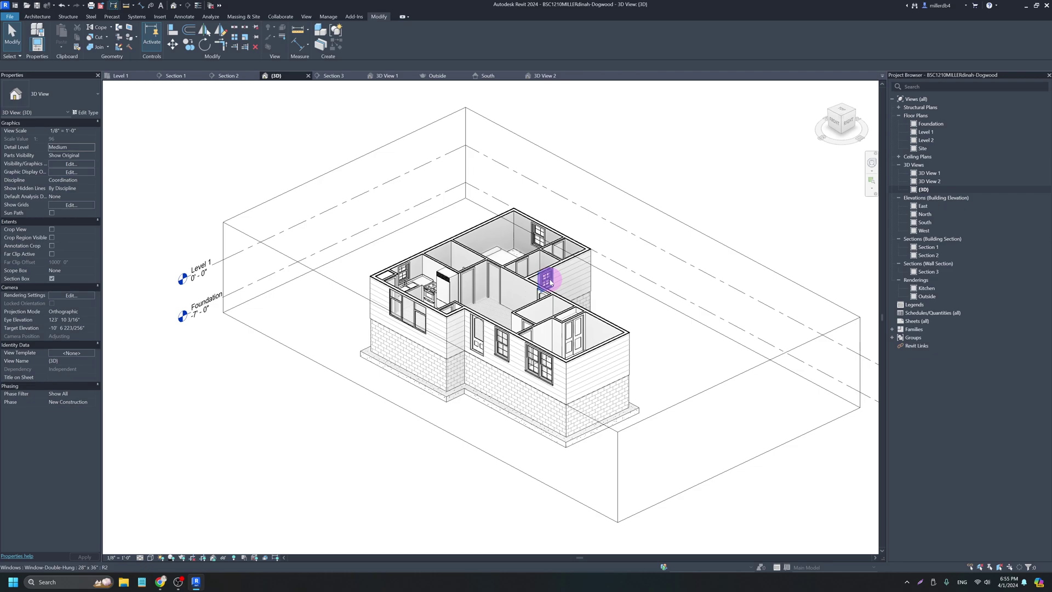
scroll(458, 288, down, 2)
click(52, 279)
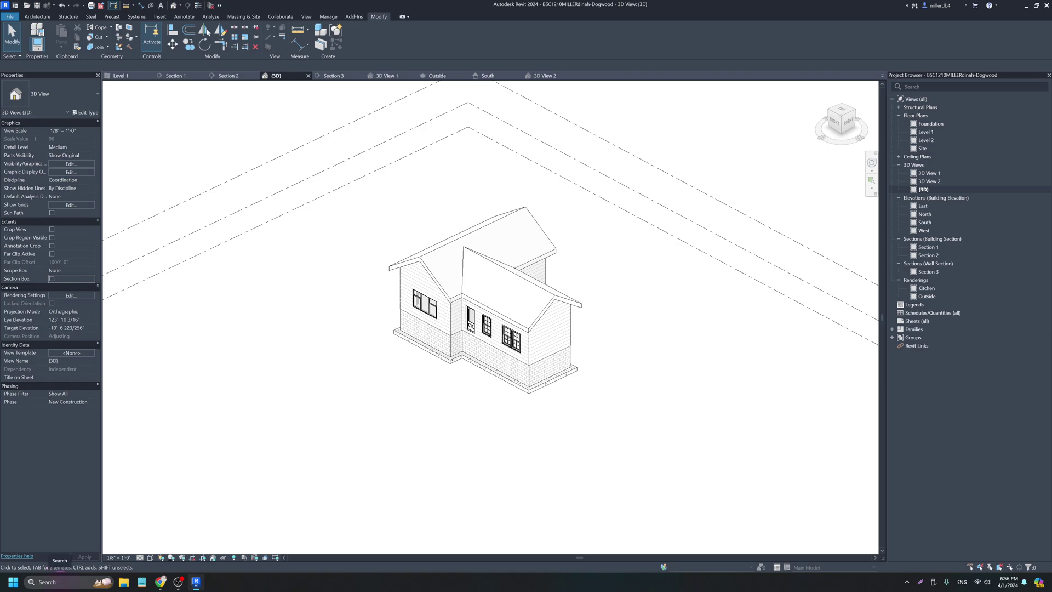
Find Twinmotion 2023.1 For Revit among the installed programs and launch it.
click(57, 582)
text(twinmotion 2023.1 For Rev)
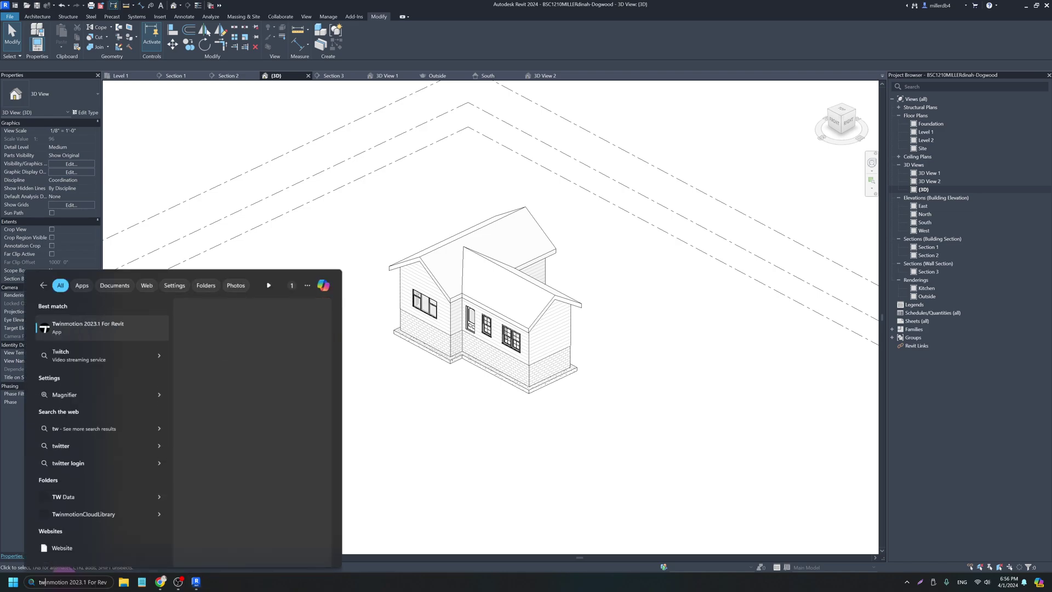
click(92, 327)
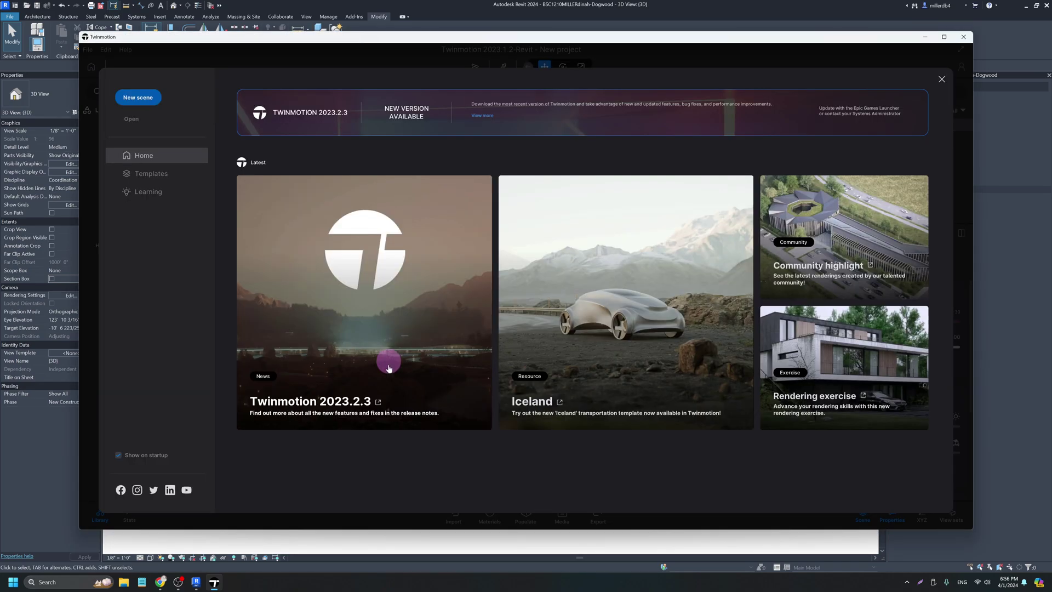
Switch back to Revit and open the {3D} view in Twinmotion through Direct Link as a new project.
click(24, 475)
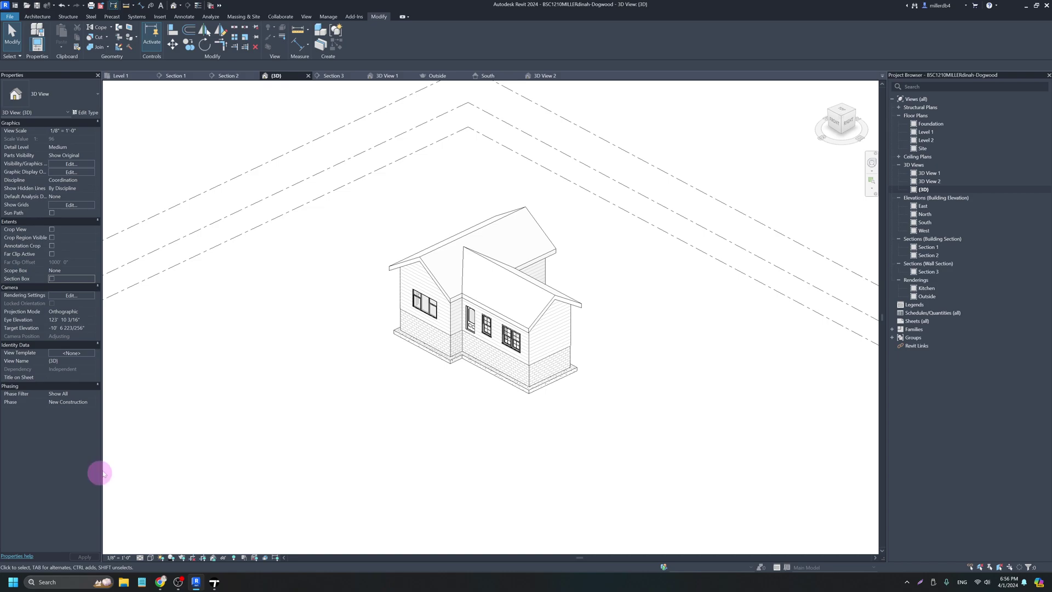
click(307, 17)
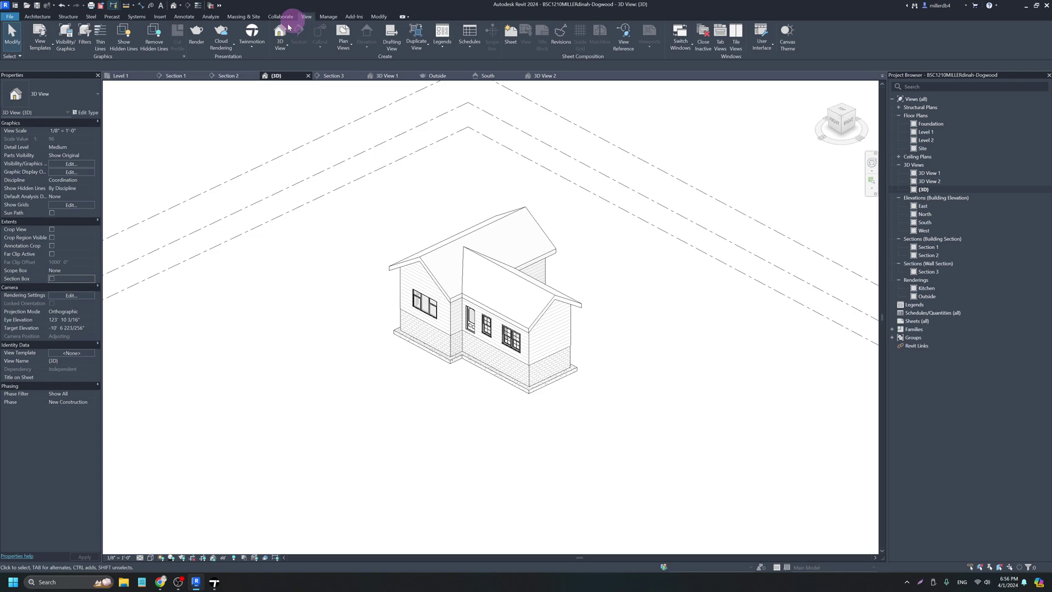
click(249, 47)
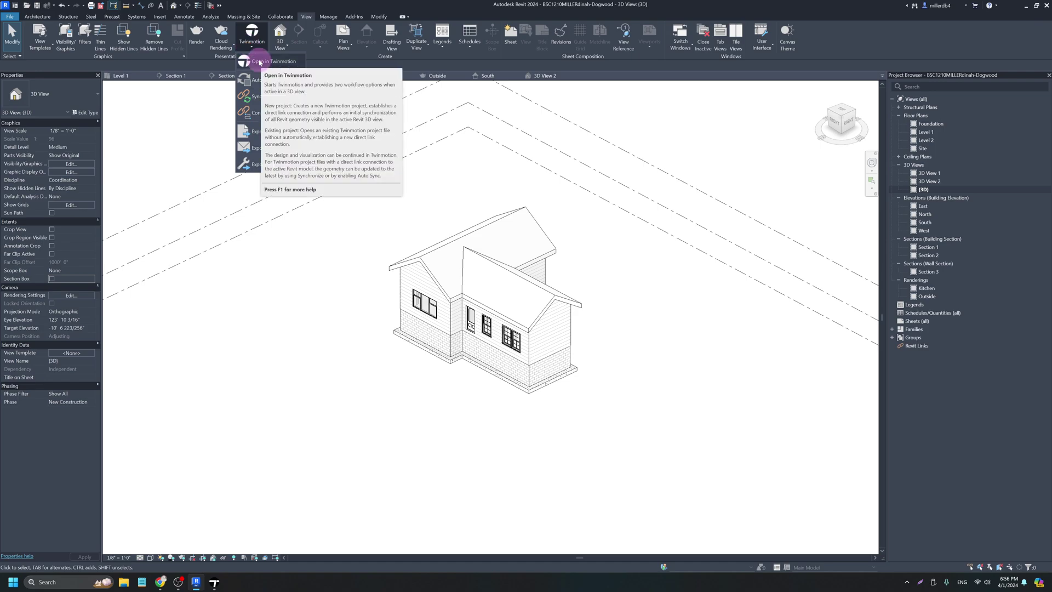
click(261, 62)
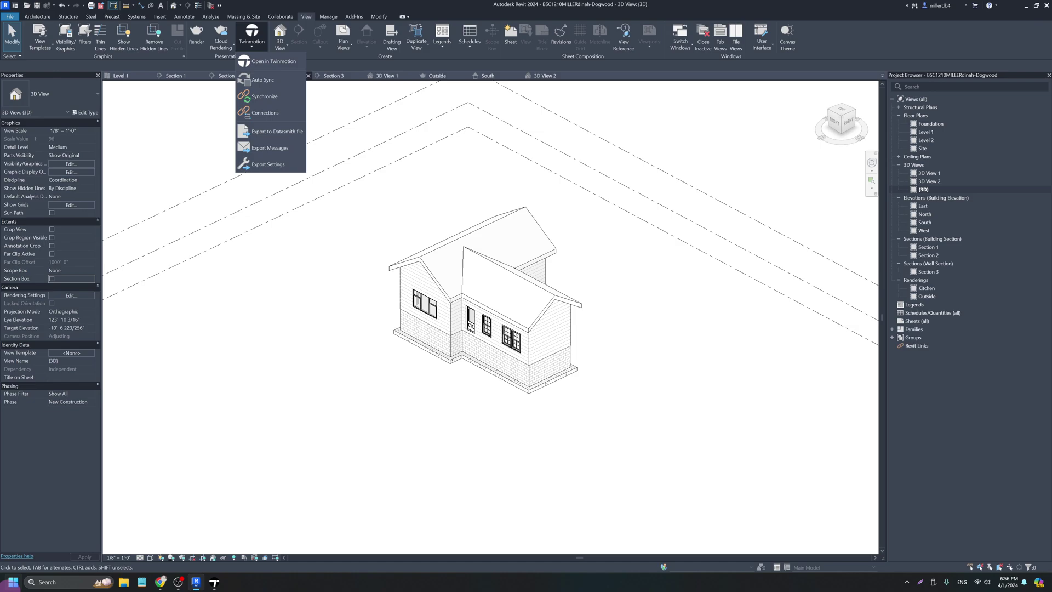
click(290, 62)
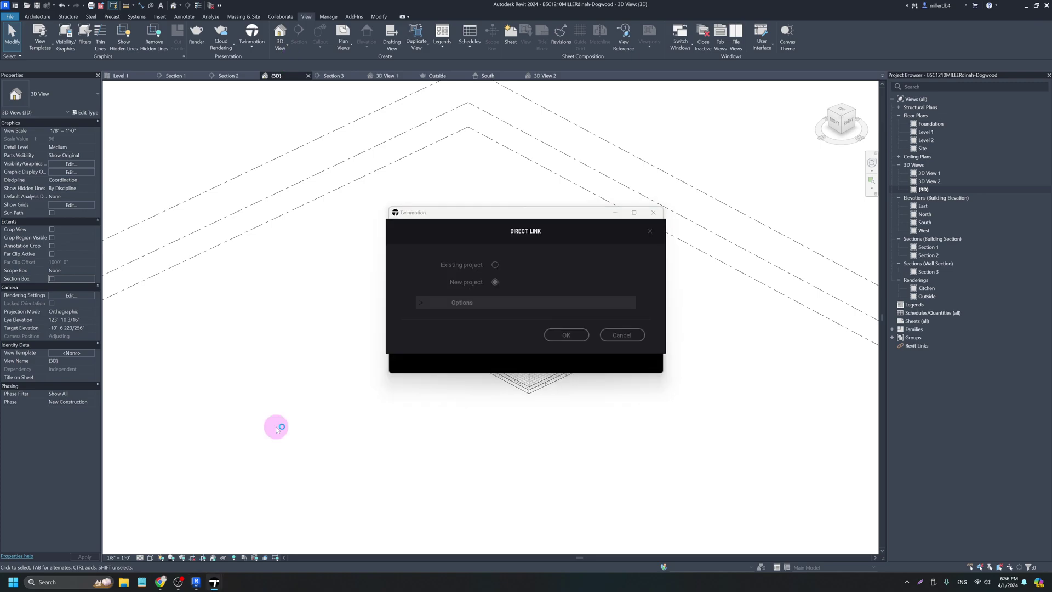
click(573, 336)
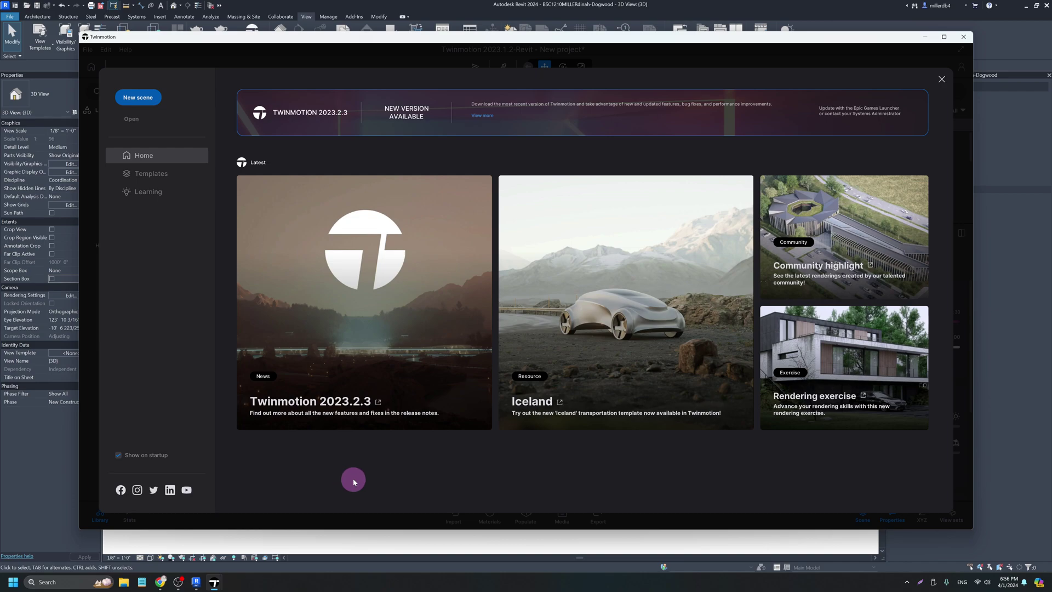
Dismiss the Twinmotion home screen and inspect the front of the house in the linked scene.
click(971, 72)
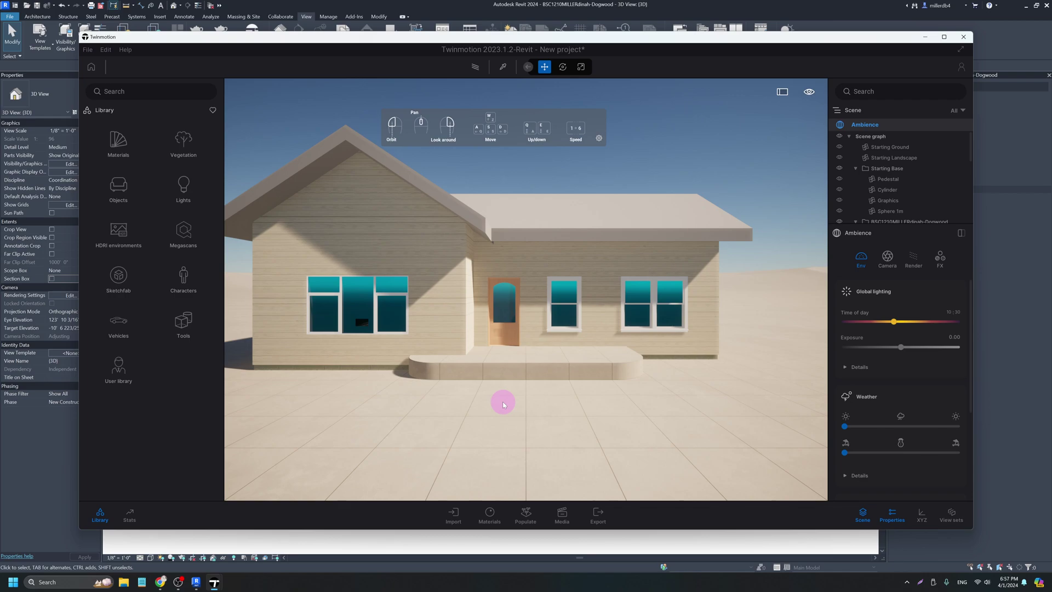
key(d)
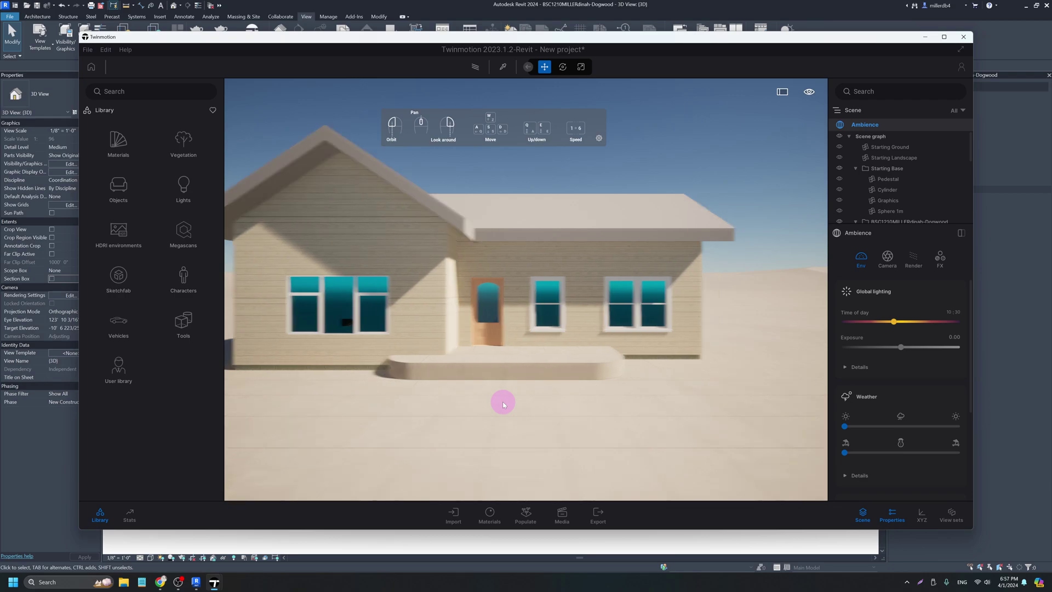
key(a)
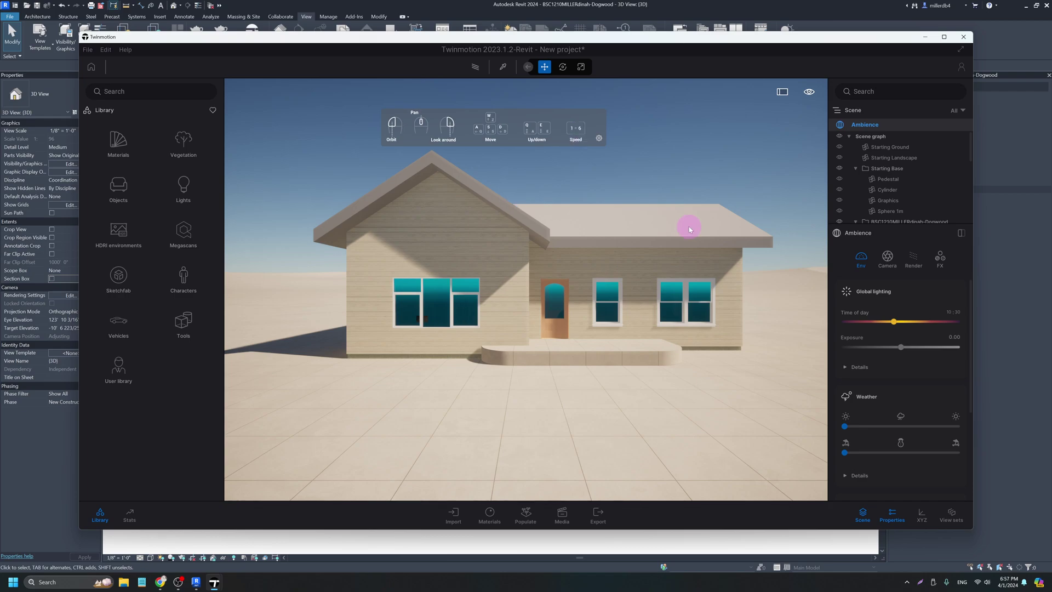
scroll(689, 229, up, 2)
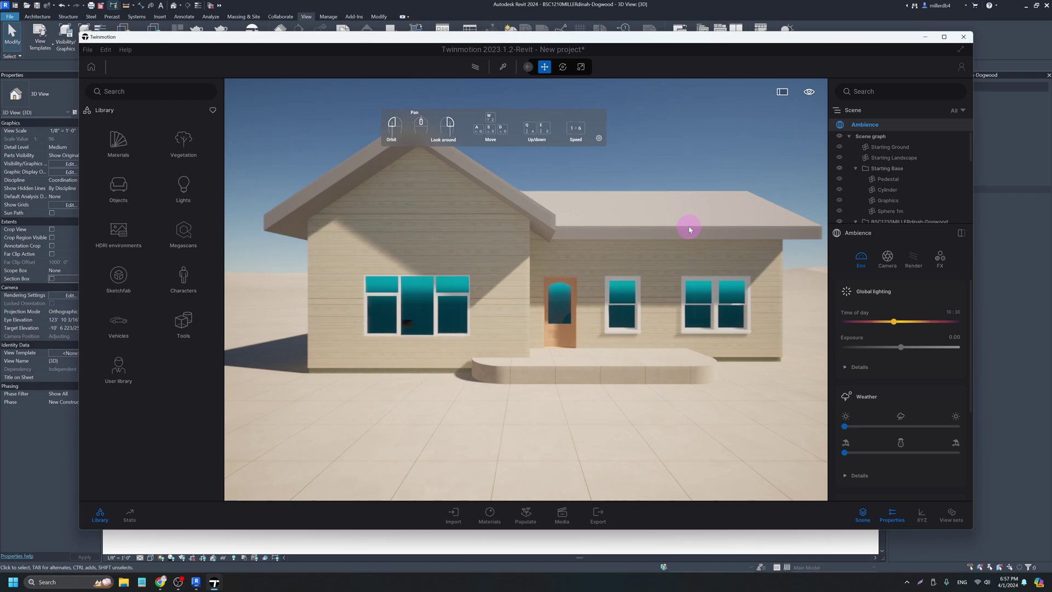
Move inside the house and examine the kitchen and living room from several angles.
scroll(690, 229, up, 3)
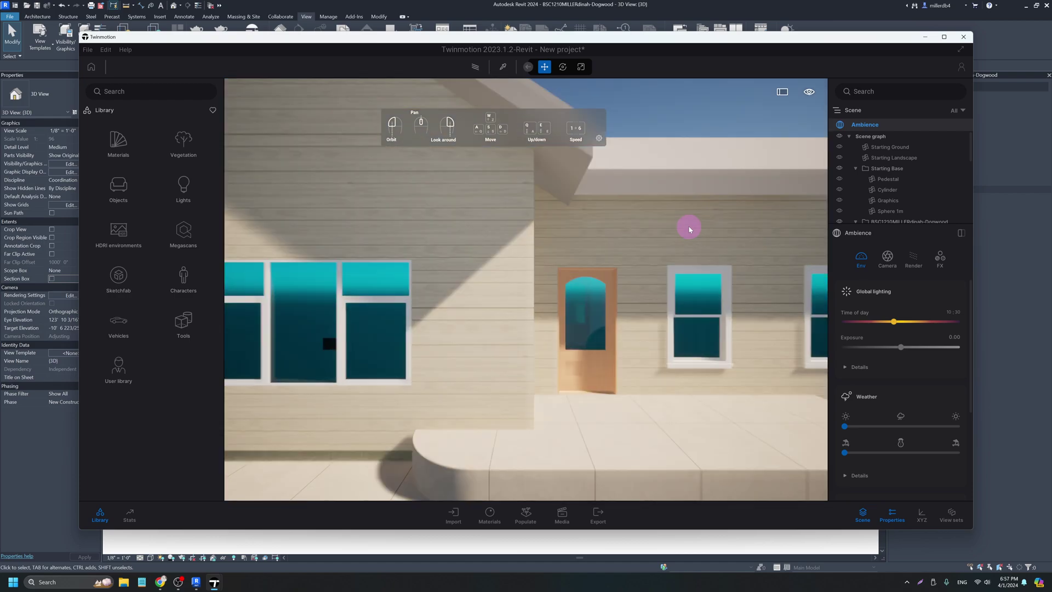
scroll(690, 229, up, 3)
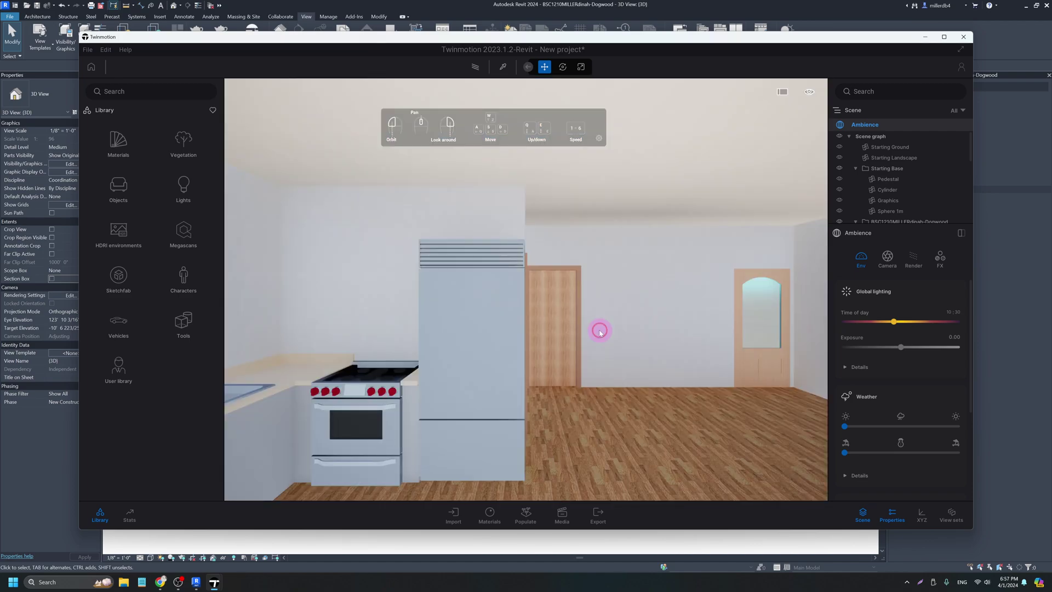
mouse_move(599, 332)
mouse_down()
mouse_move(628, 336)
mouse_move(620, 330)
mouse_up()
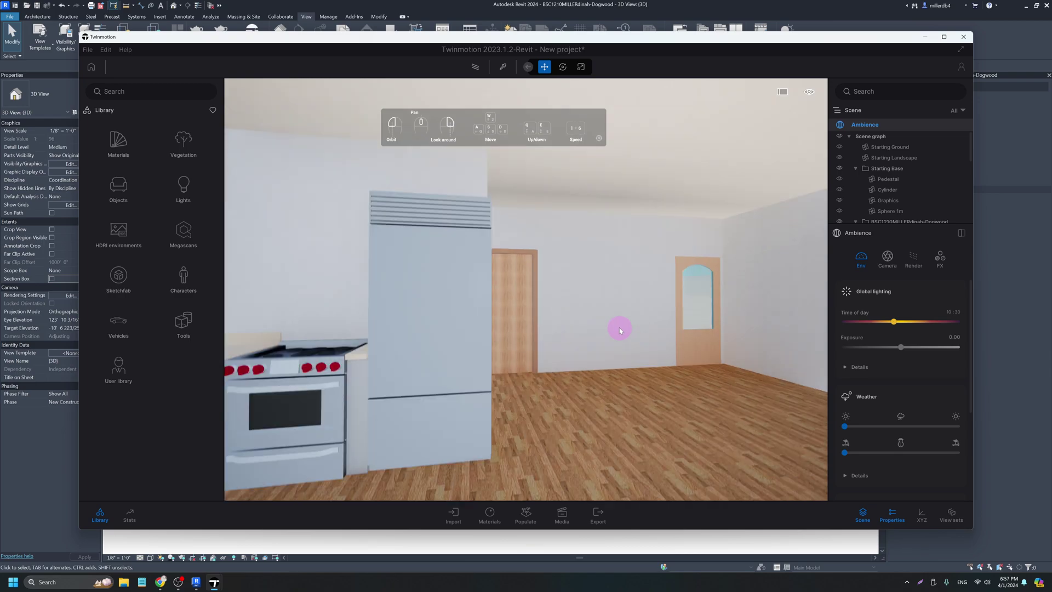
drag(620, 330, 675, 357)
right_drag(674, 355, 675, 354)
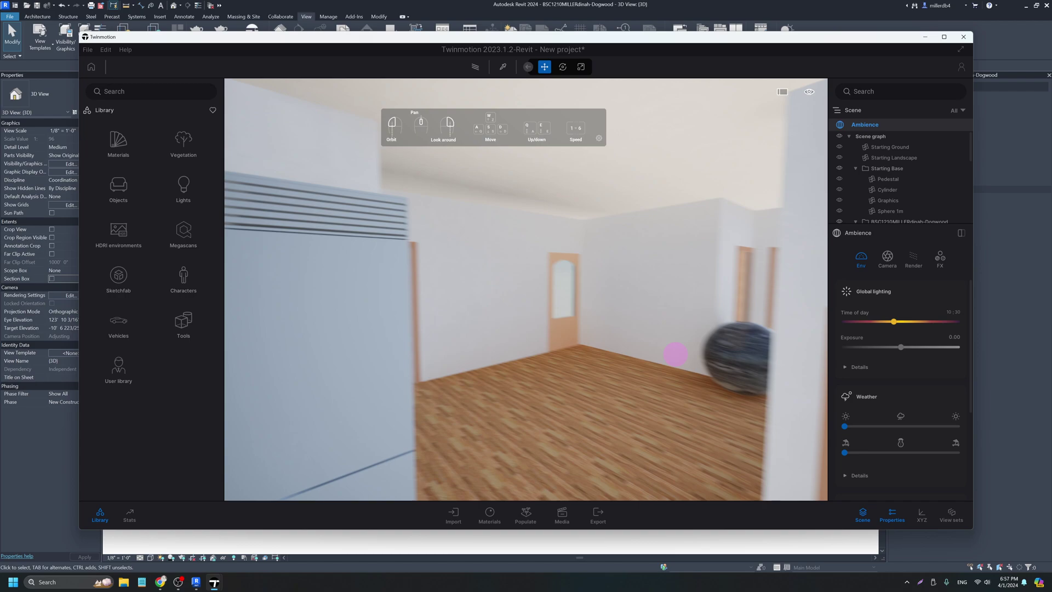
drag(675, 354, 586, 335)
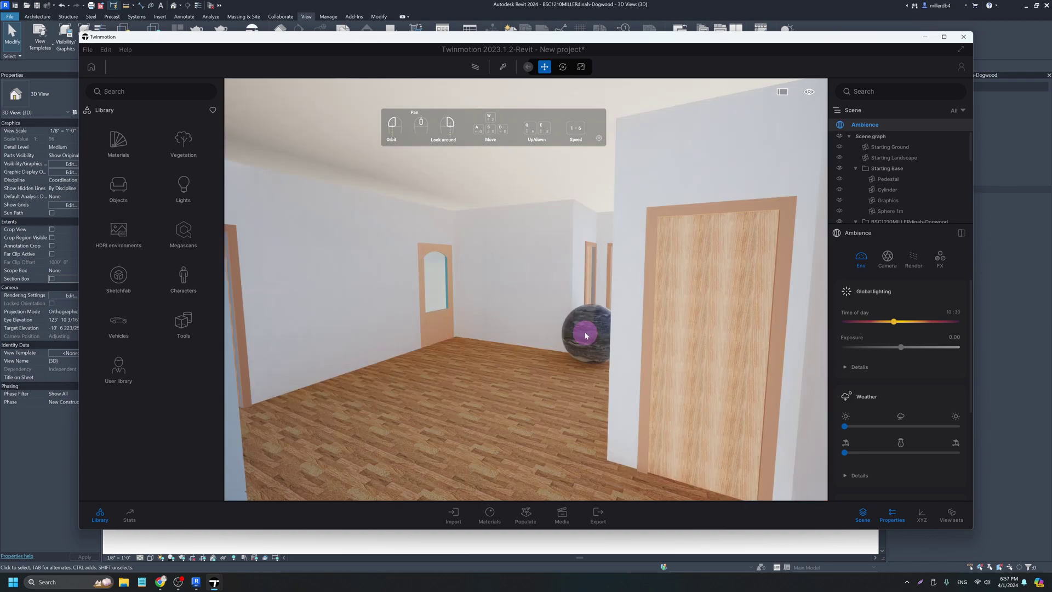
drag(585, 335, 560, 356)
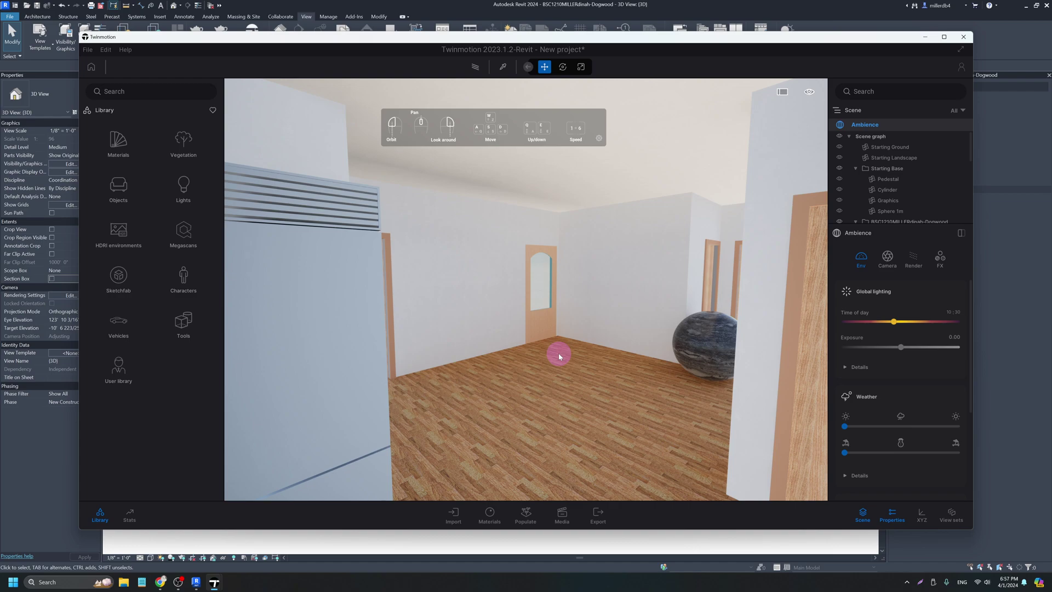
Hide the Starting Base objects, including the sphere in the living room, and collapse their group in the scene graph.
click(695, 295)
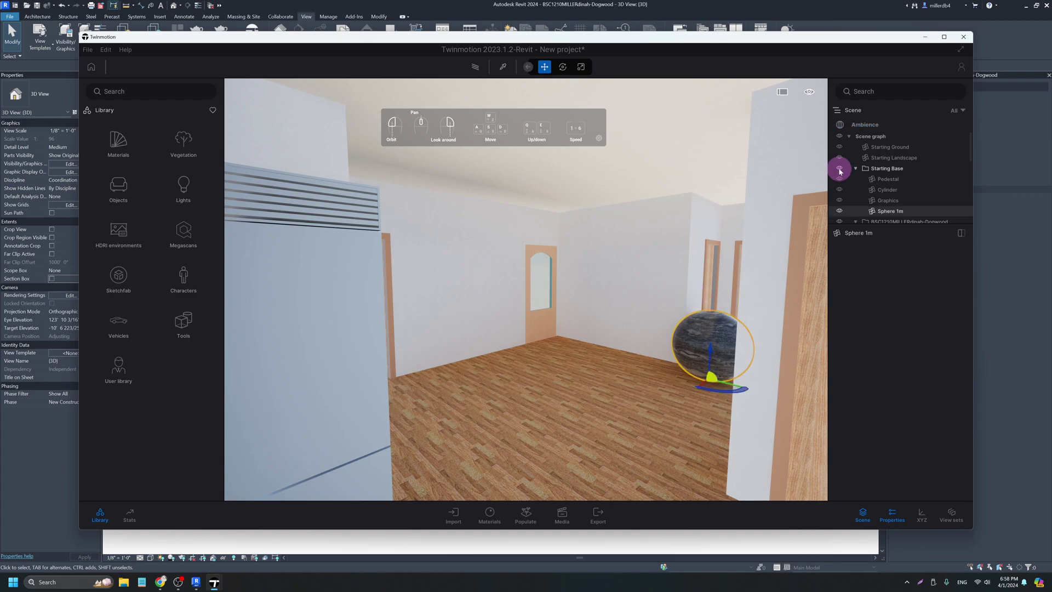
click(839, 170)
click(855, 169)
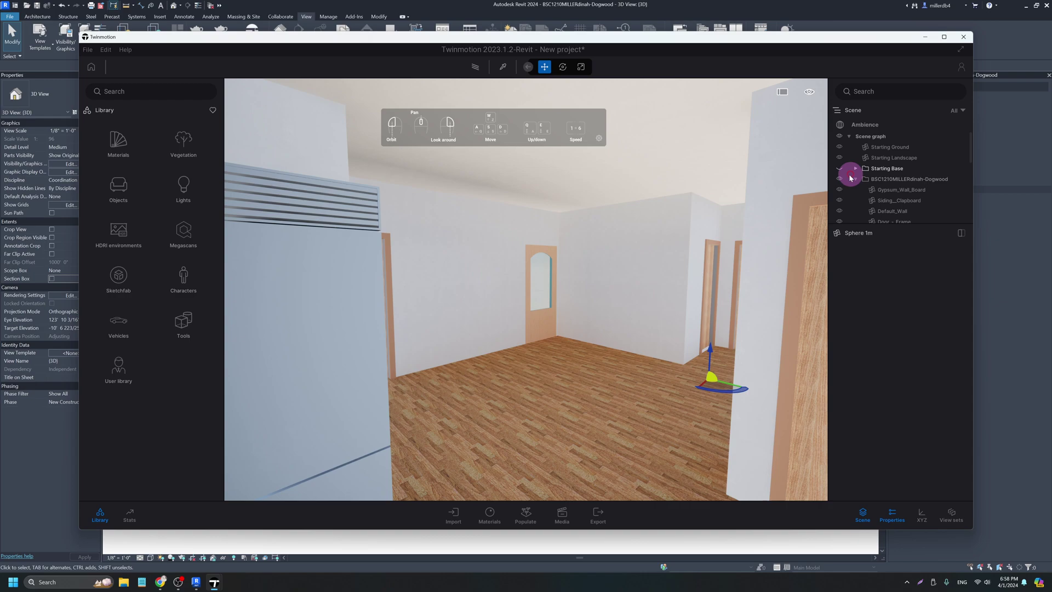
Place a single Vixen ottoman from the living room sofas on the wood floor and reposition it near the middle of the room.
click(118, 189)
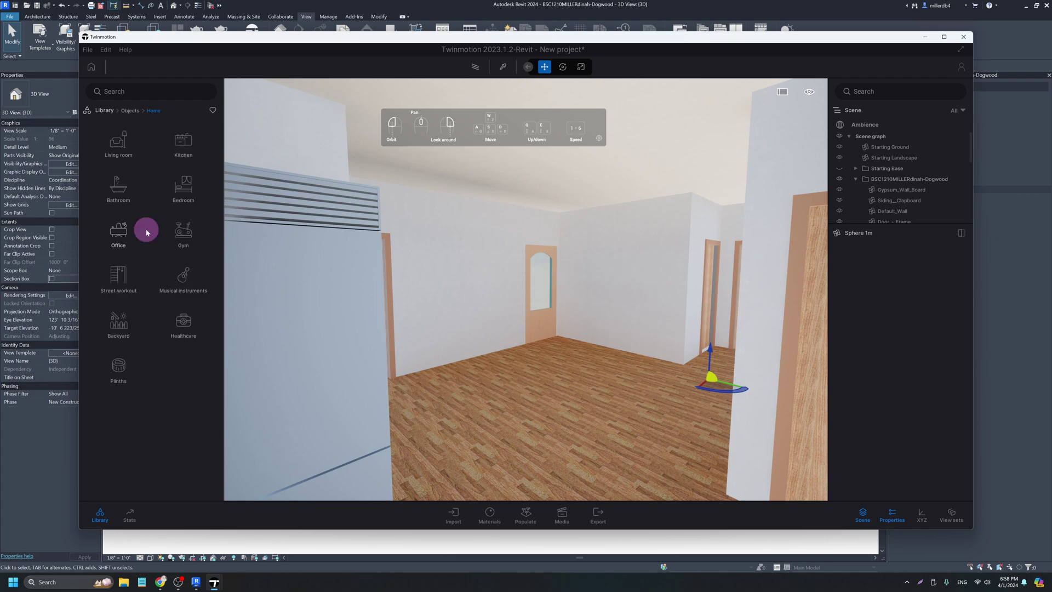
click(121, 239)
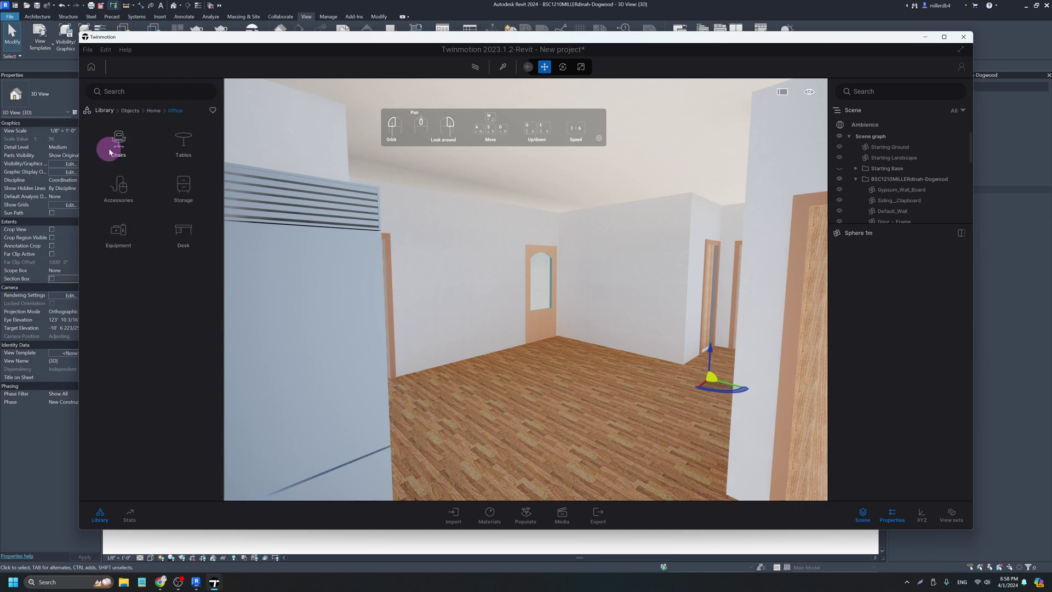
click(112, 160)
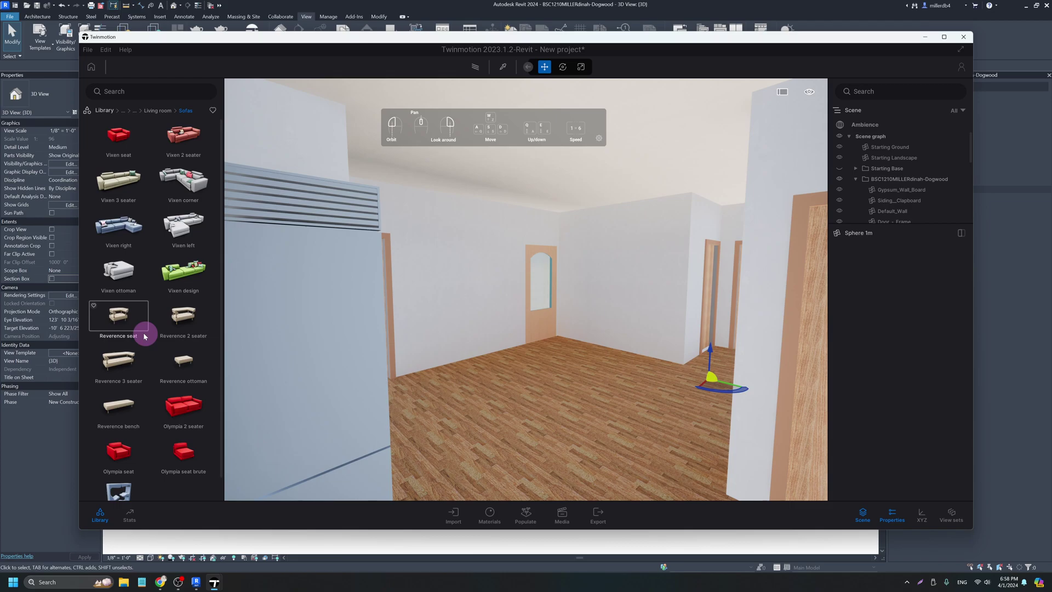
scroll(183, 387, down, 1)
scroll(183, 378, up, 1)
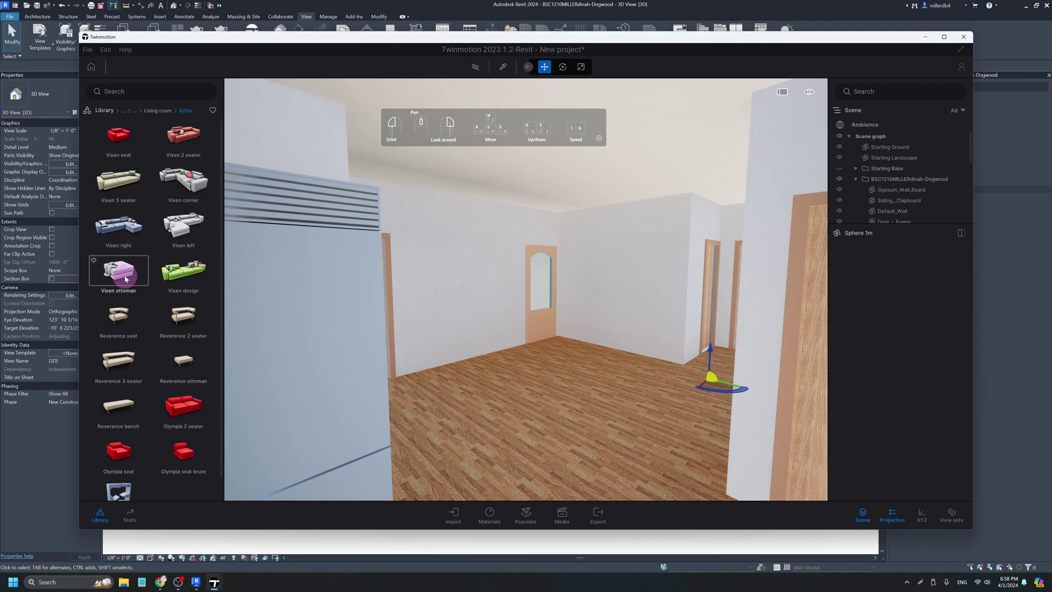
drag(125, 279, 630, 412)
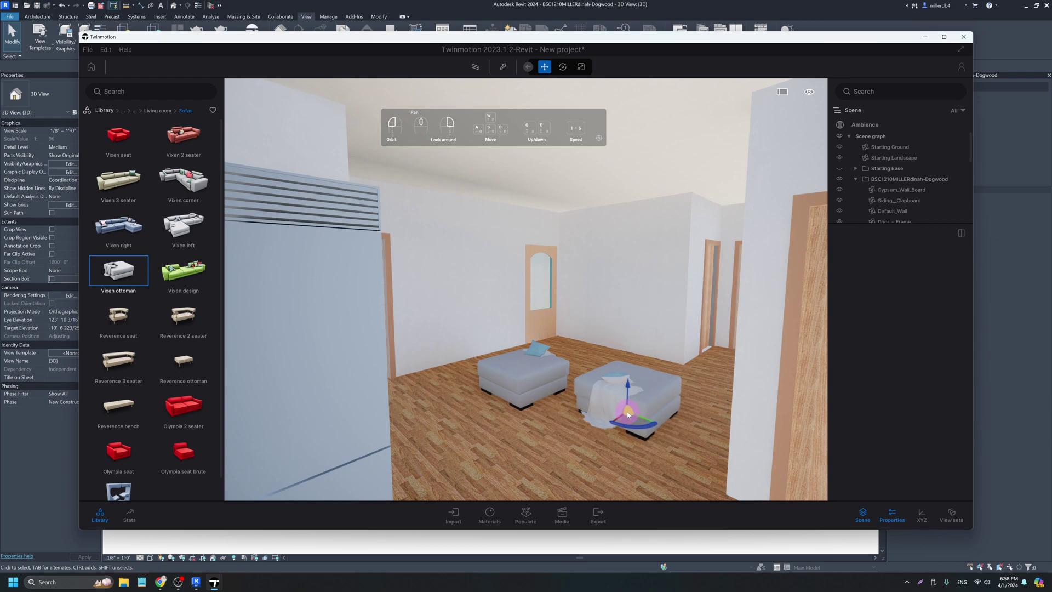
key(ctrl+z)
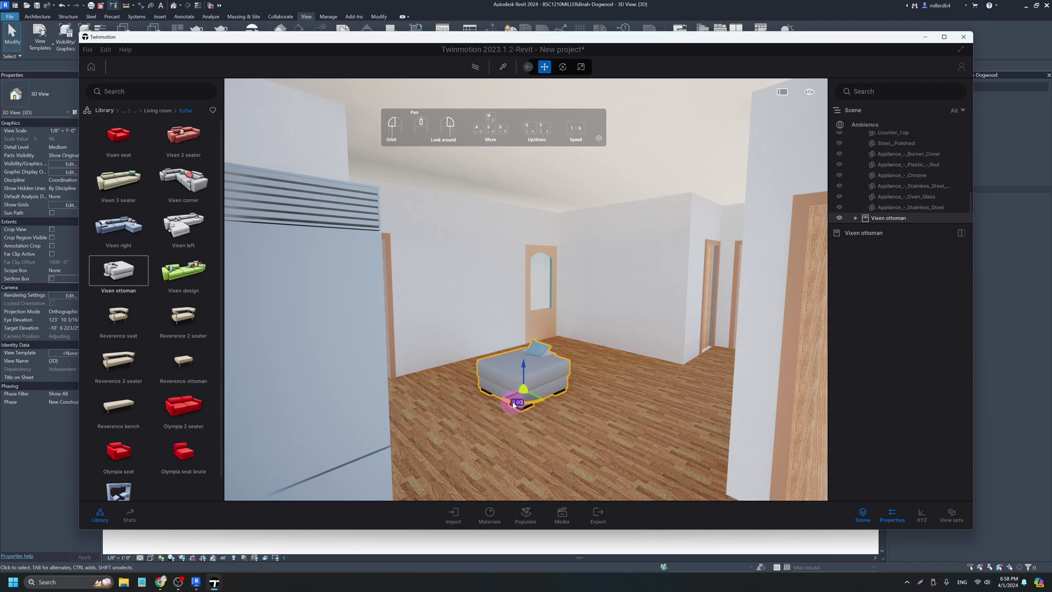
drag(513, 405, 579, 319)
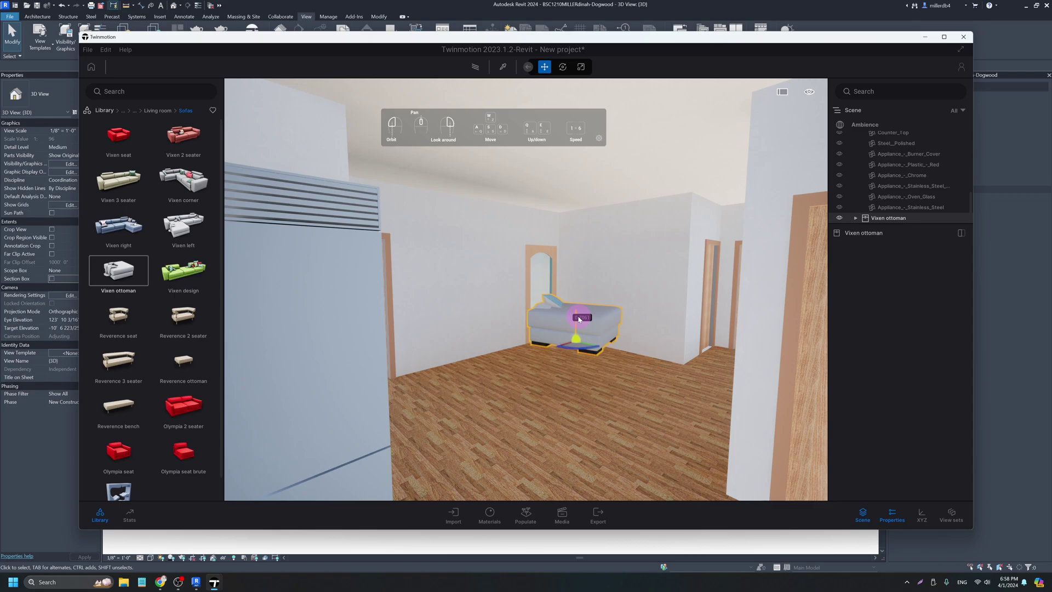
drag(579, 319, 524, 396)
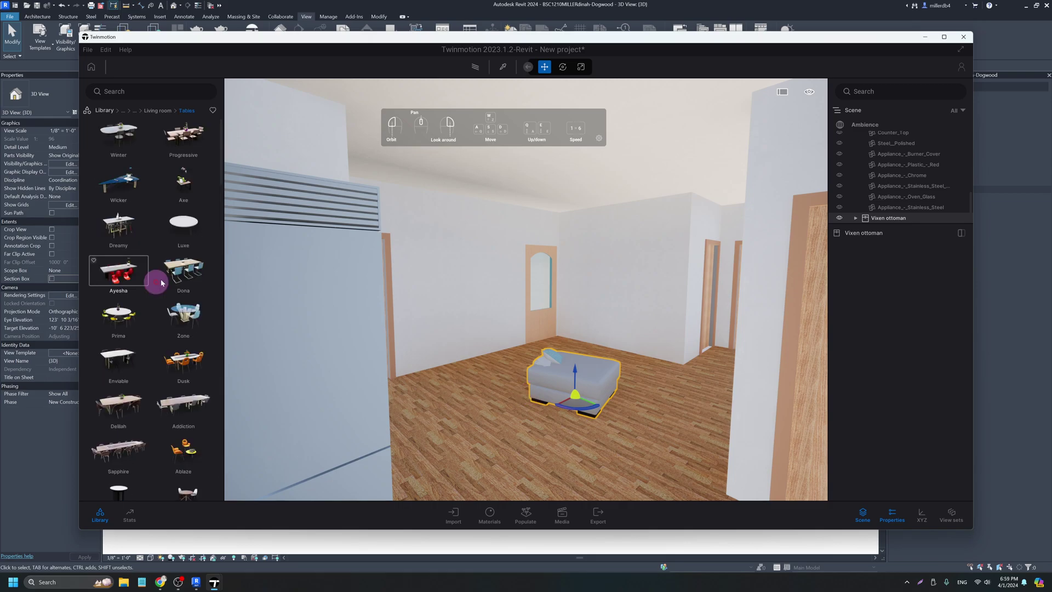
Place the Tempting table beside the living room wall and set an Orchid 06 plant on its top.
scroll(128, 394, down, 3)
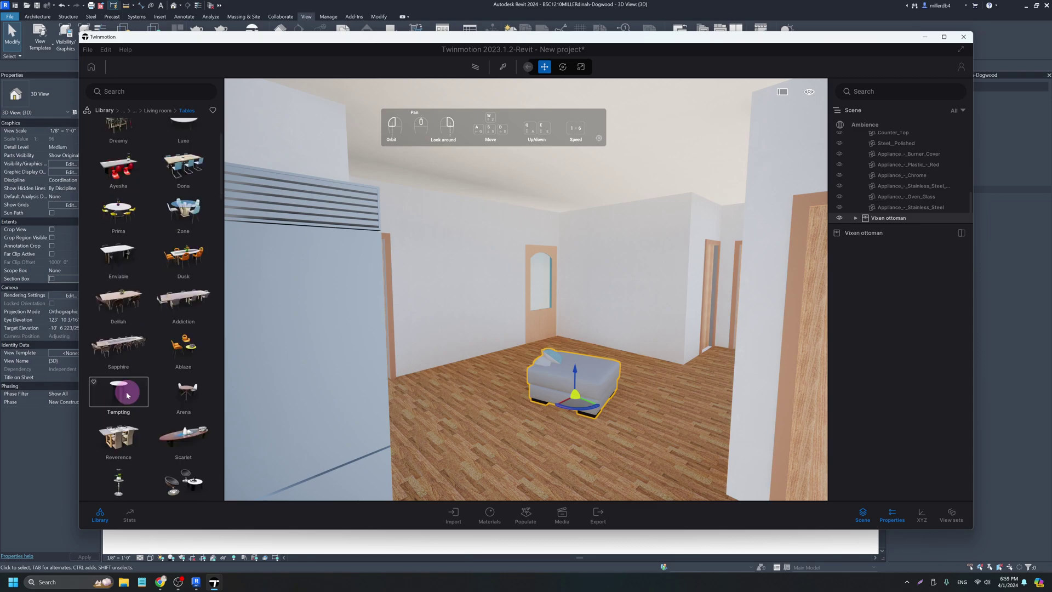
drag(127, 394, 272, 400)
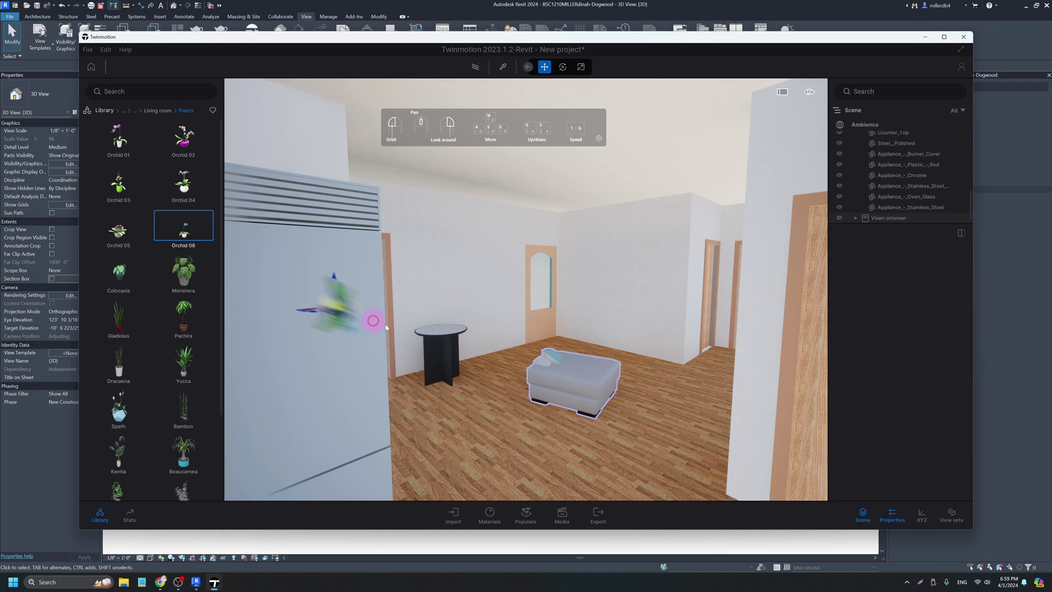
drag(386, 327, 371, 319)
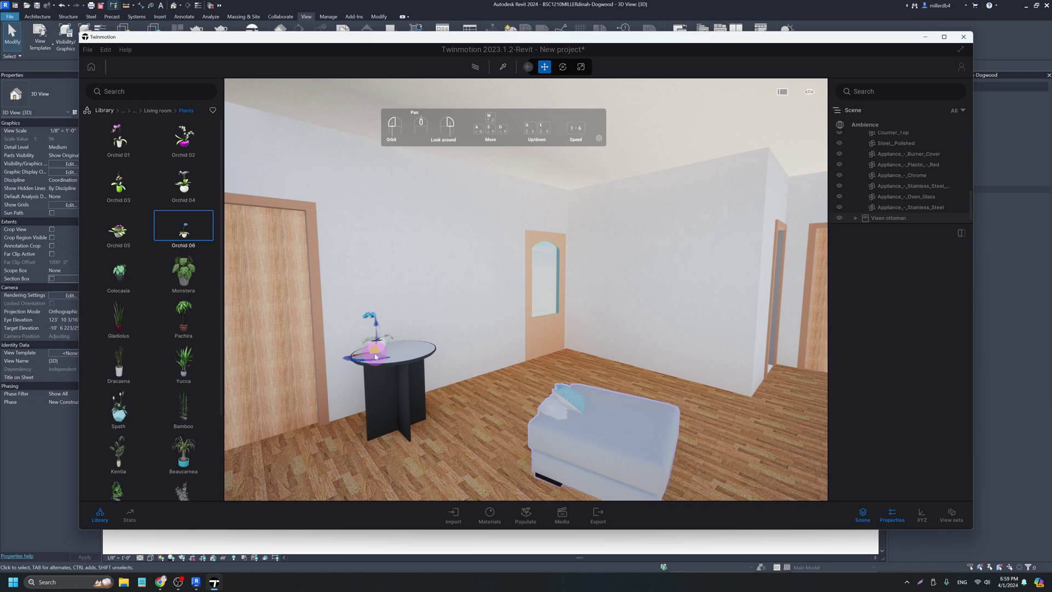
drag(375, 357, 374, 357)
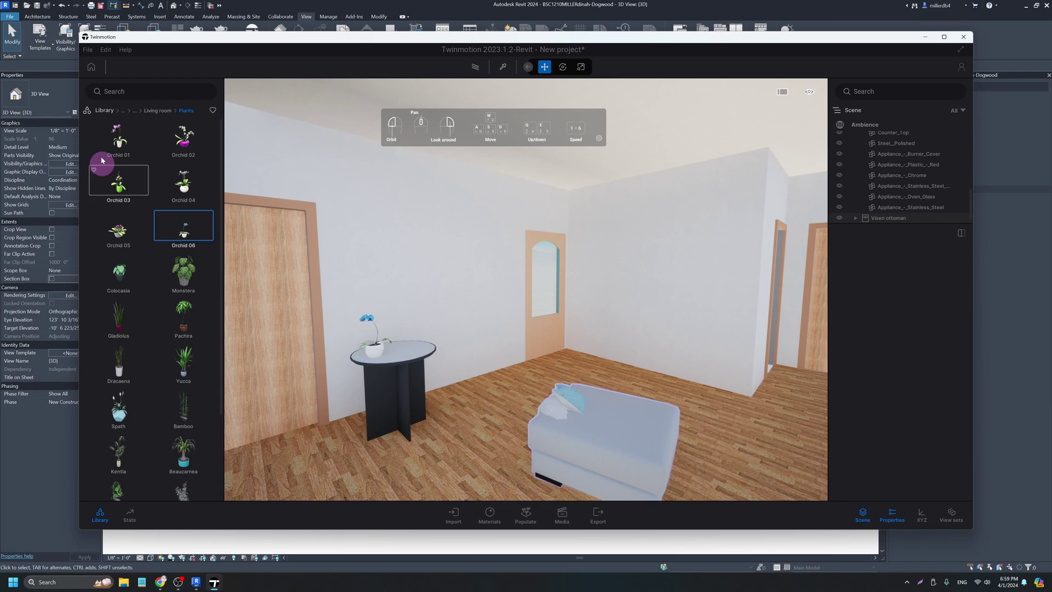
Place a Dome floor lamp from the living room lamps by the wall corner behind the ottoman.
right_click(153, 248)
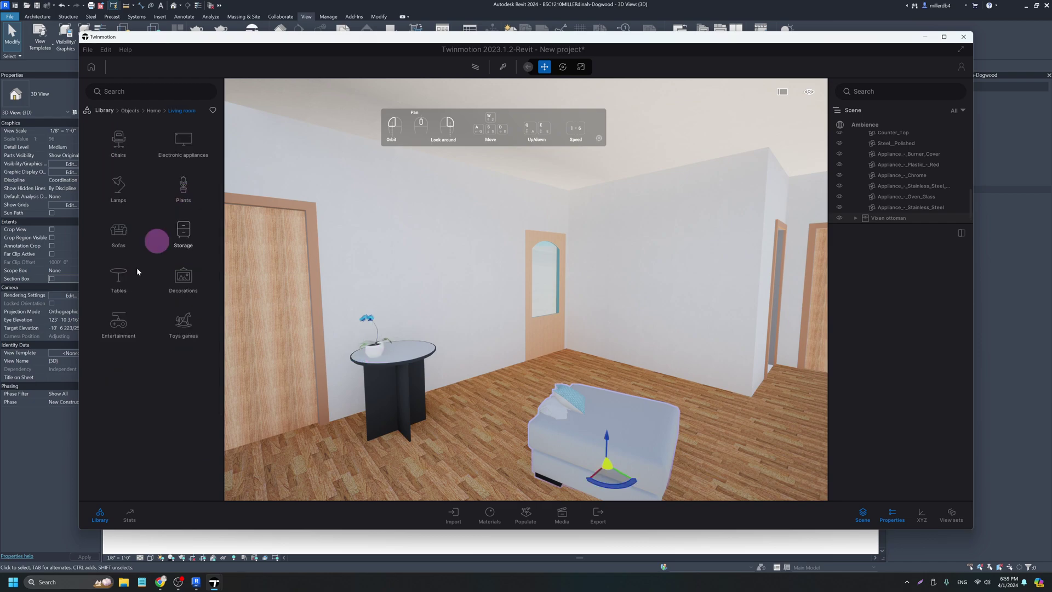
click(117, 193)
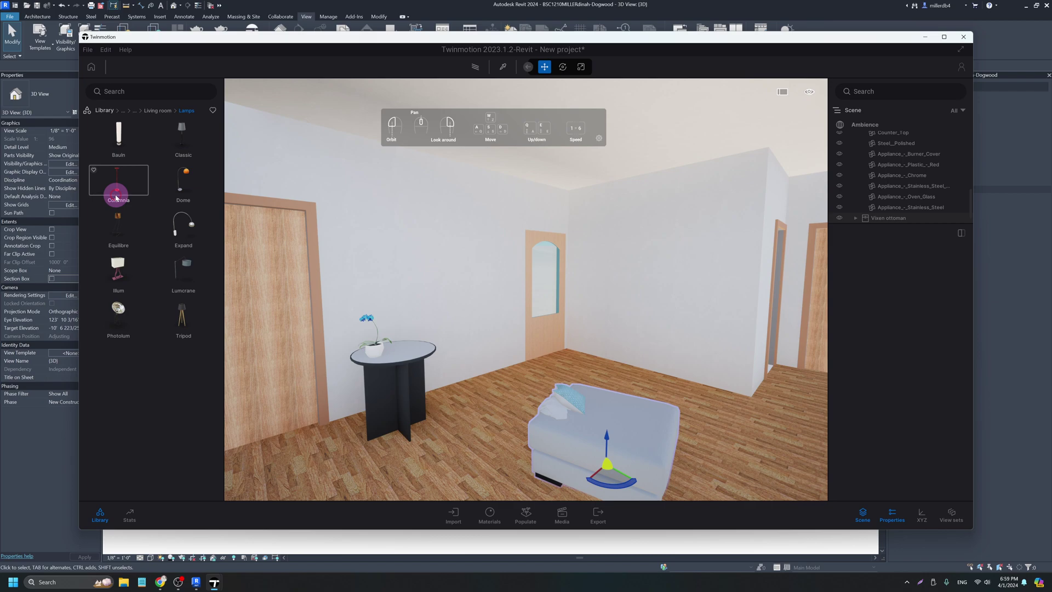
drag(183, 181, 728, 409)
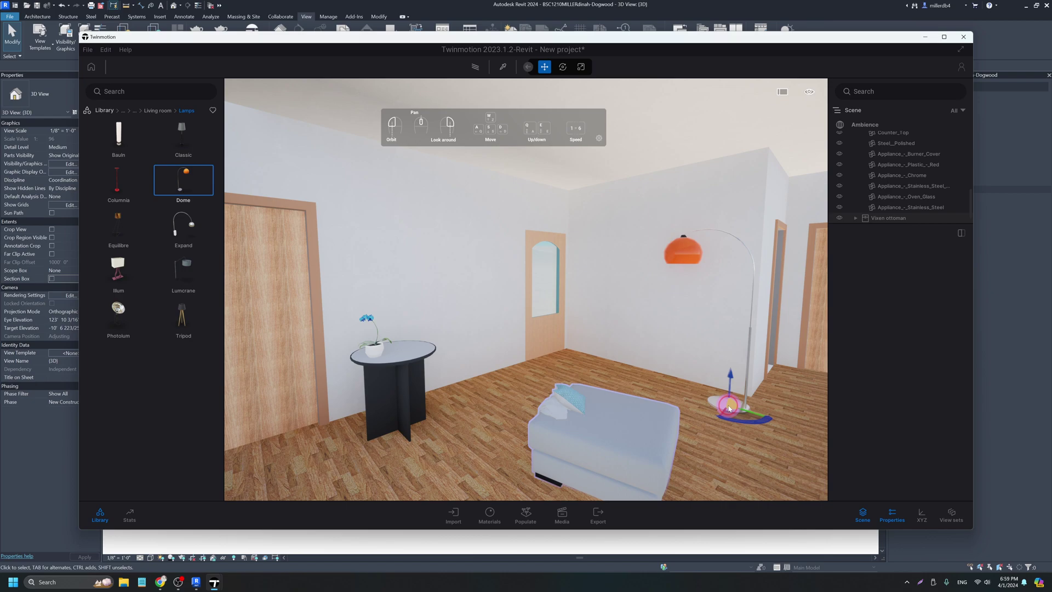
click(729, 408)
Return outside the house and apply an outdoor HDRI environment with trees and a cloudy sky.
scroll(729, 408, down, 3)
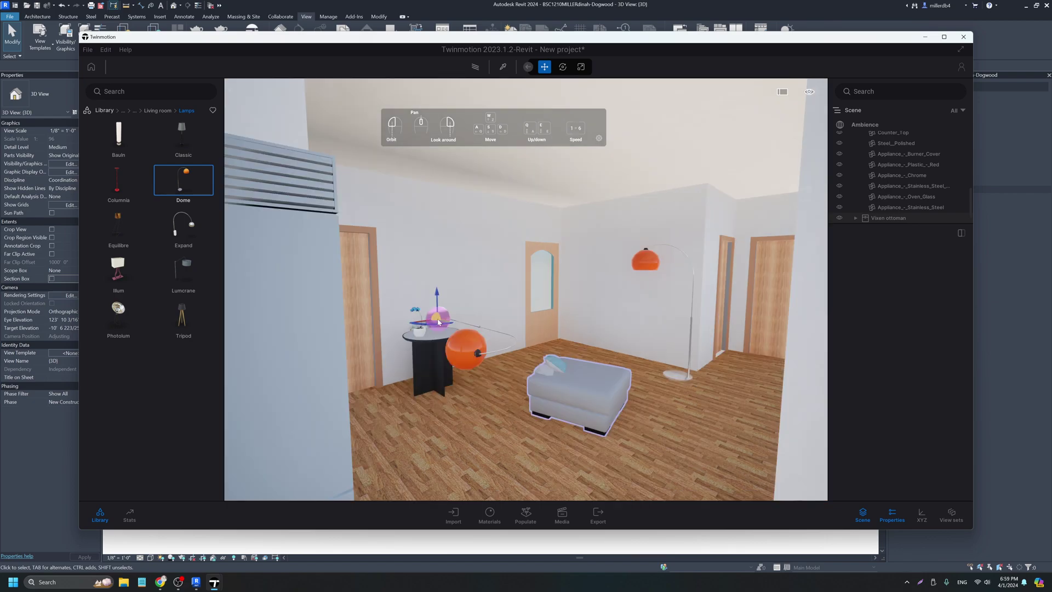
scroll(438, 321, down, 3)
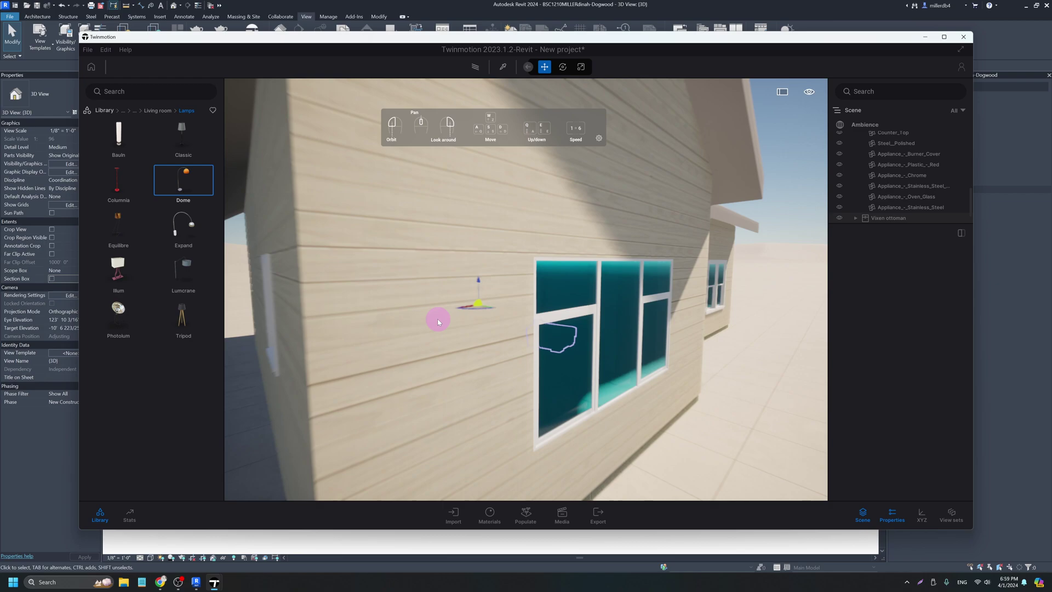
scroll(438, 322, down, 5)
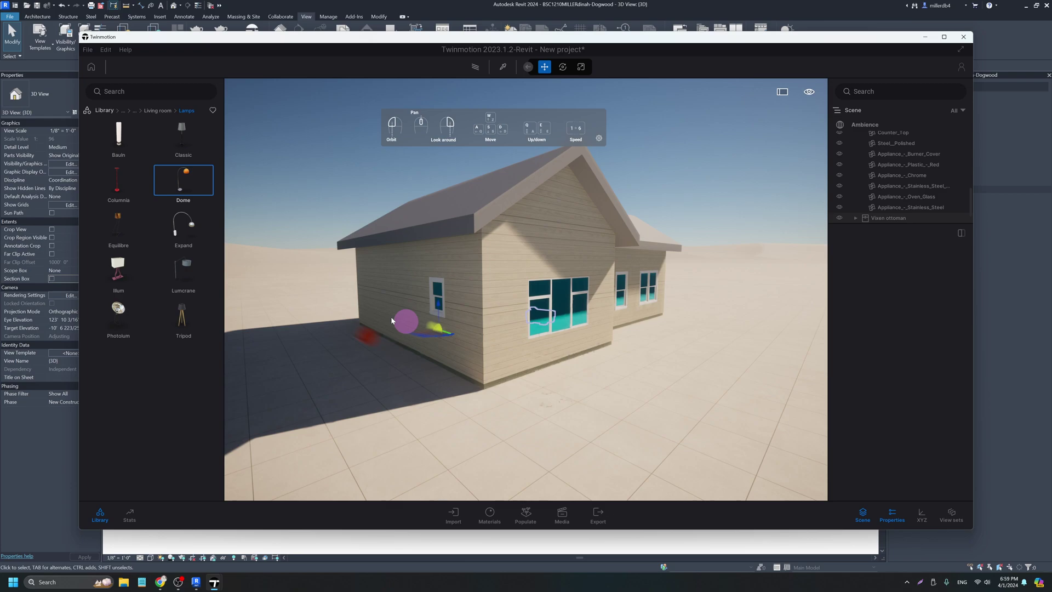
click(159, 110)
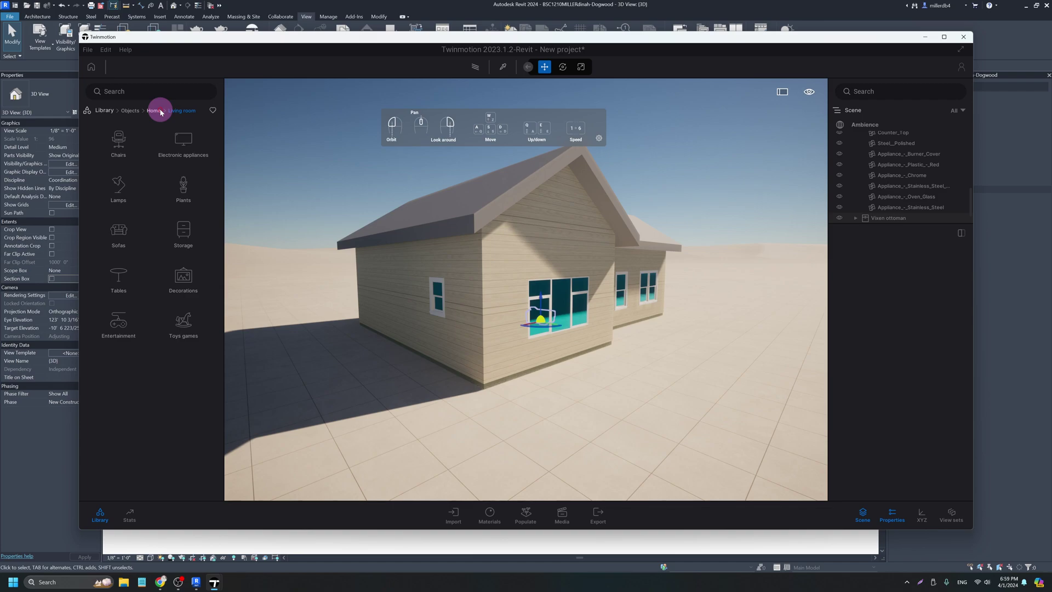
click(160, 112)
click(125, 158)
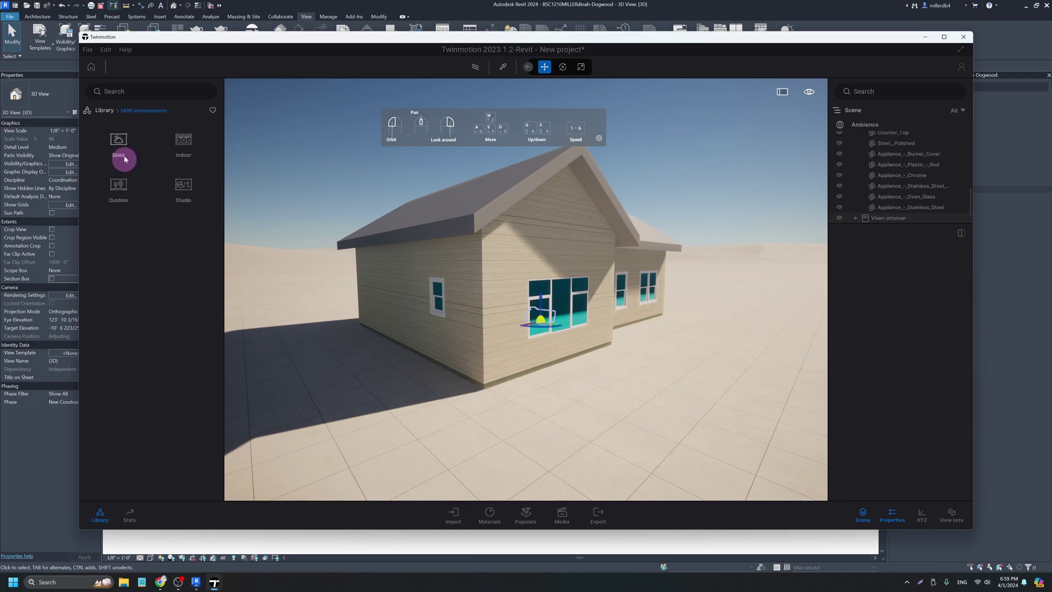
click(119, 186)
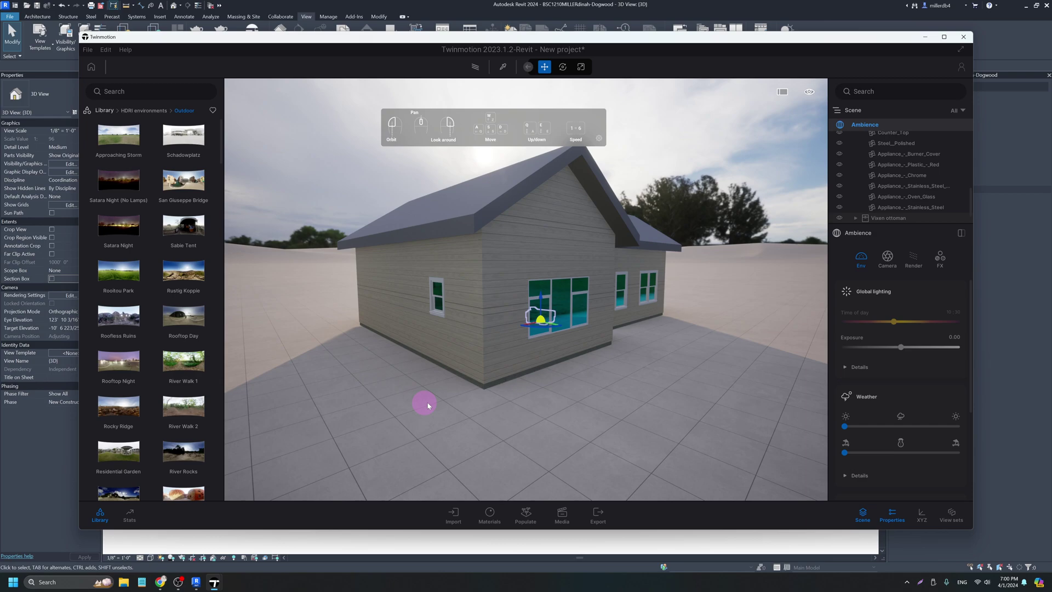
Open the foliage painting mode and place two Bush base 2 plants along the side wall of the house.
click(526, 521)
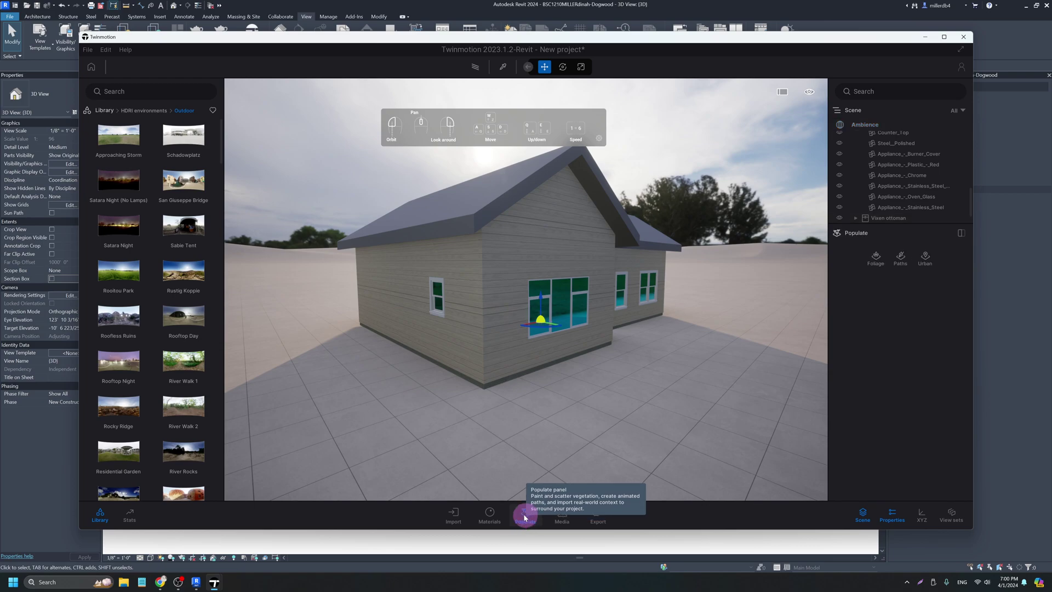
click(875, 257)
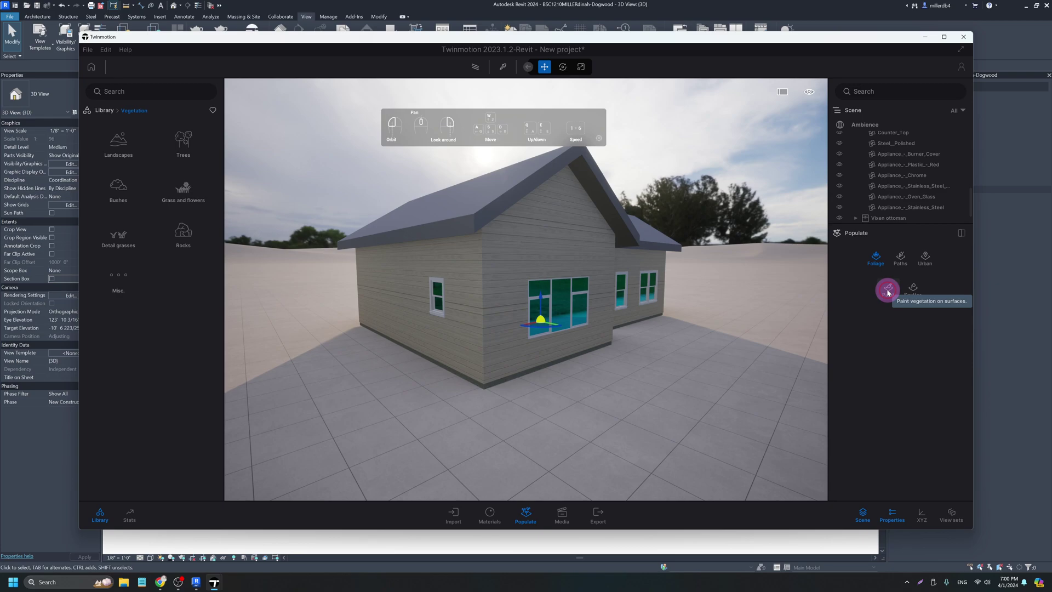
click(889, 290)
click(183, 189)
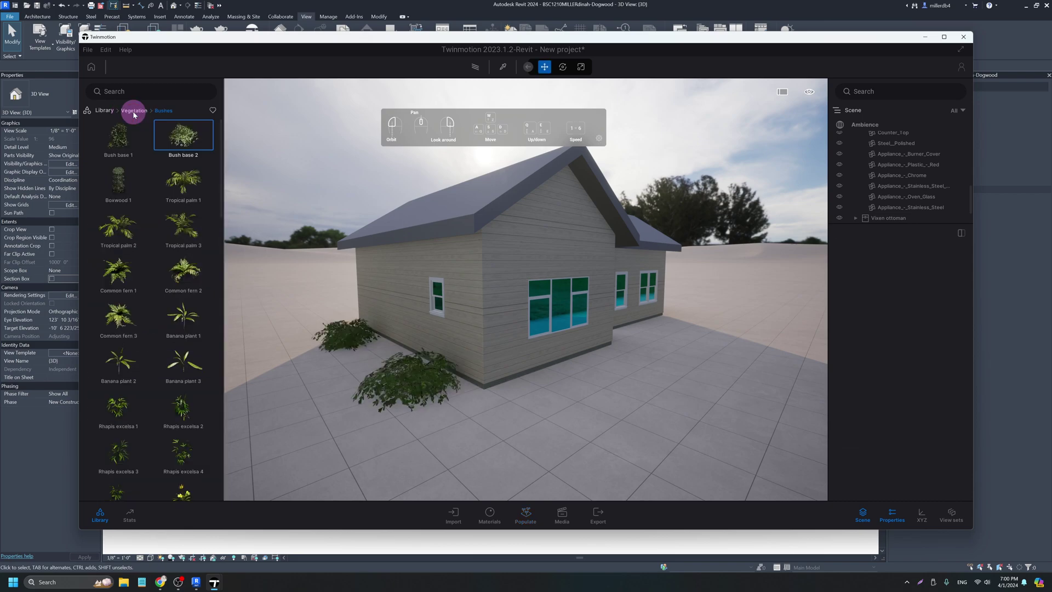
Paint Bush base 1 and TallGrass 04 on the ground in front of the house, reducing the brush diameter to 1.8 m.
click(121, 144)
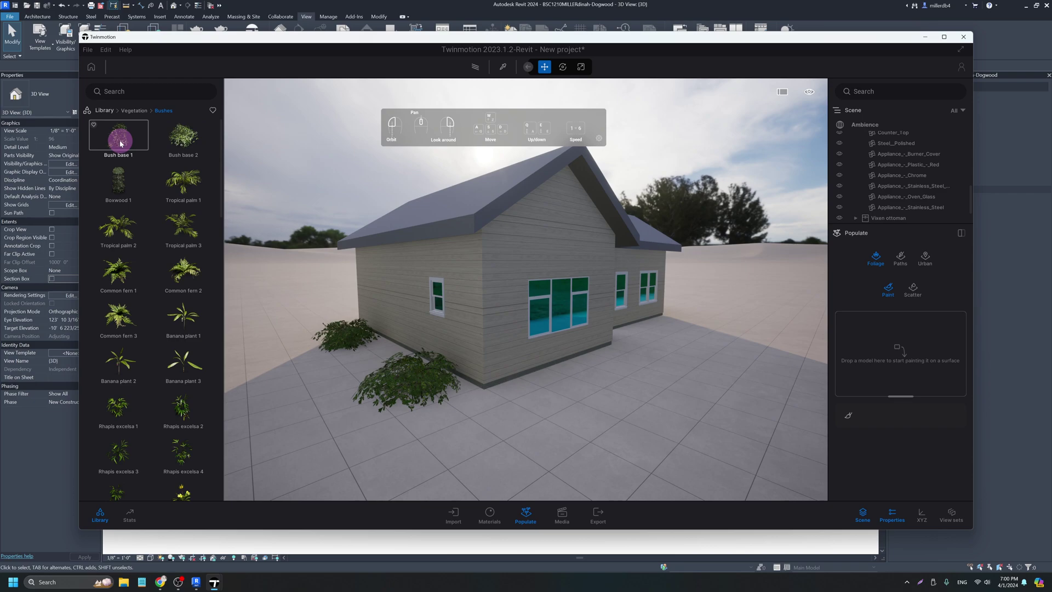
drag(121, 143, 877, 350)
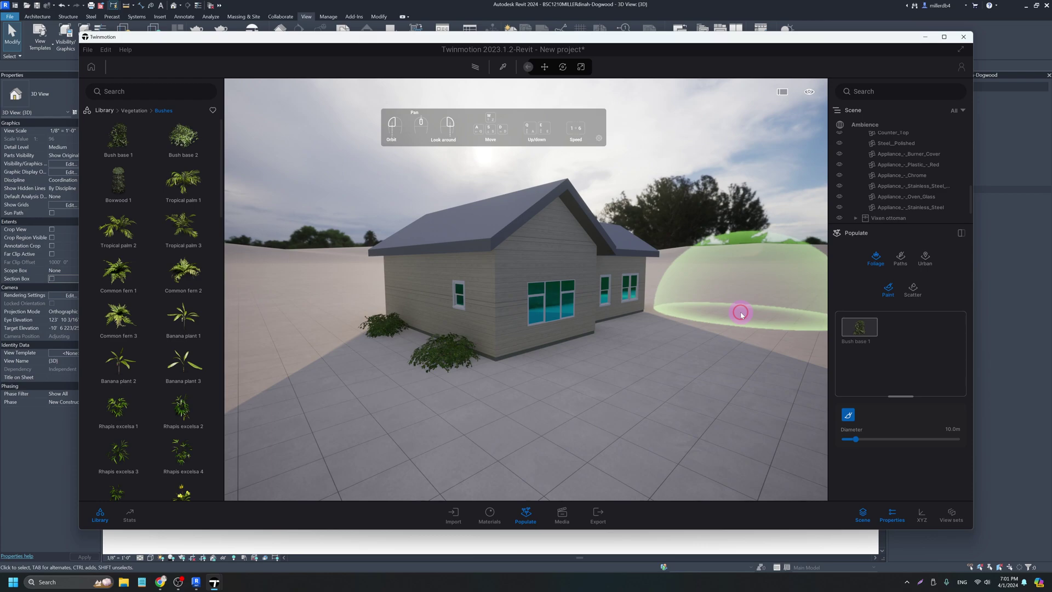
click(740, 314)
drag(855, 376, 847, 376)
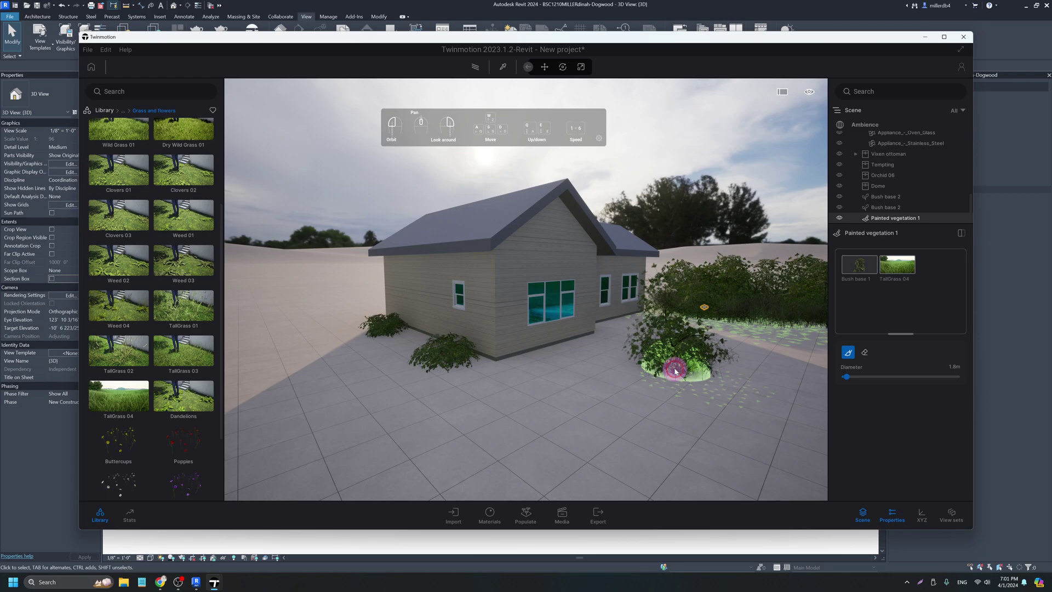
Remove Bush base 1 from the painted vegetation, keeping only TallGrass 04.
right_click(865, 278)
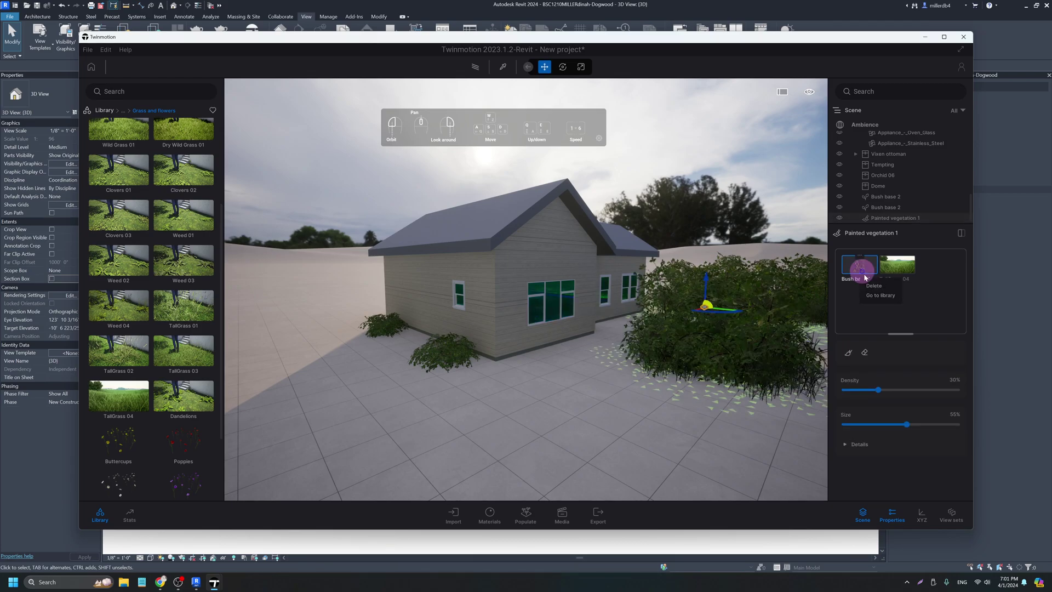
click(874, 285)
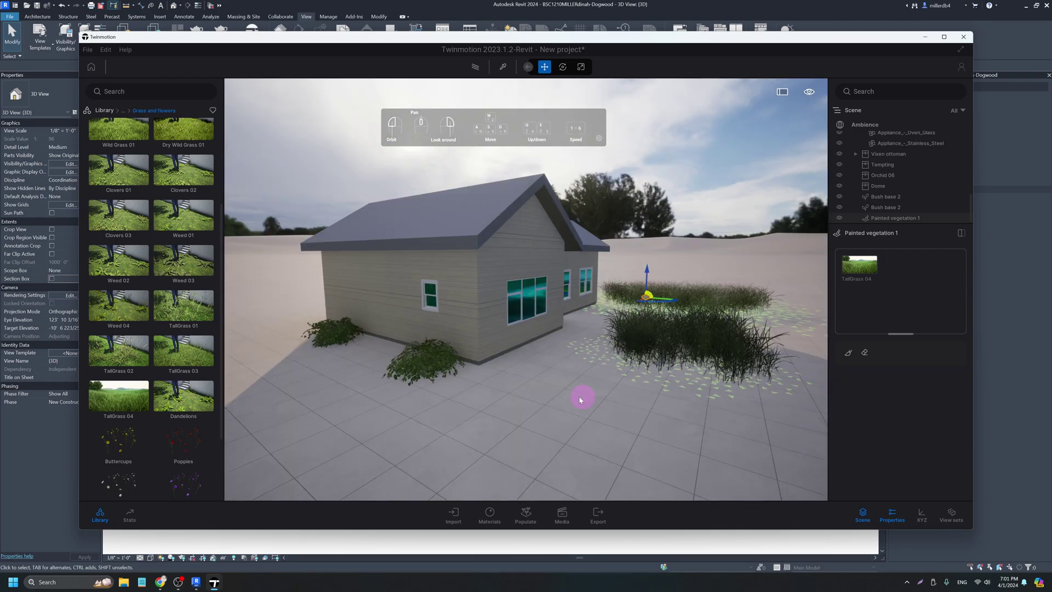
mouse_move(174, 390)
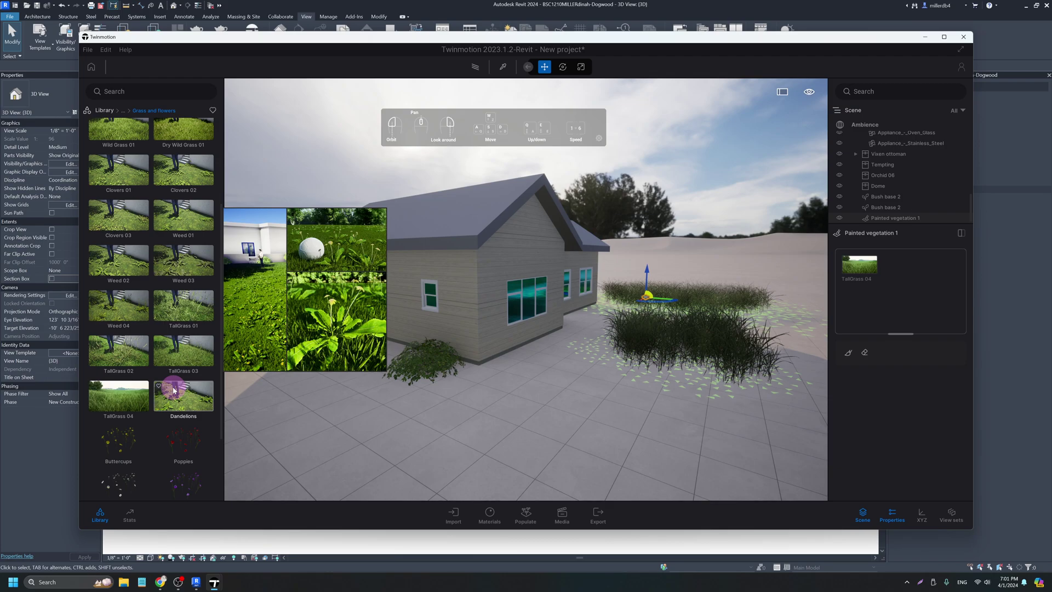
Draw a bicycle path that curves around the front and side of the house, beyond the painted grass.
click(526, 514)
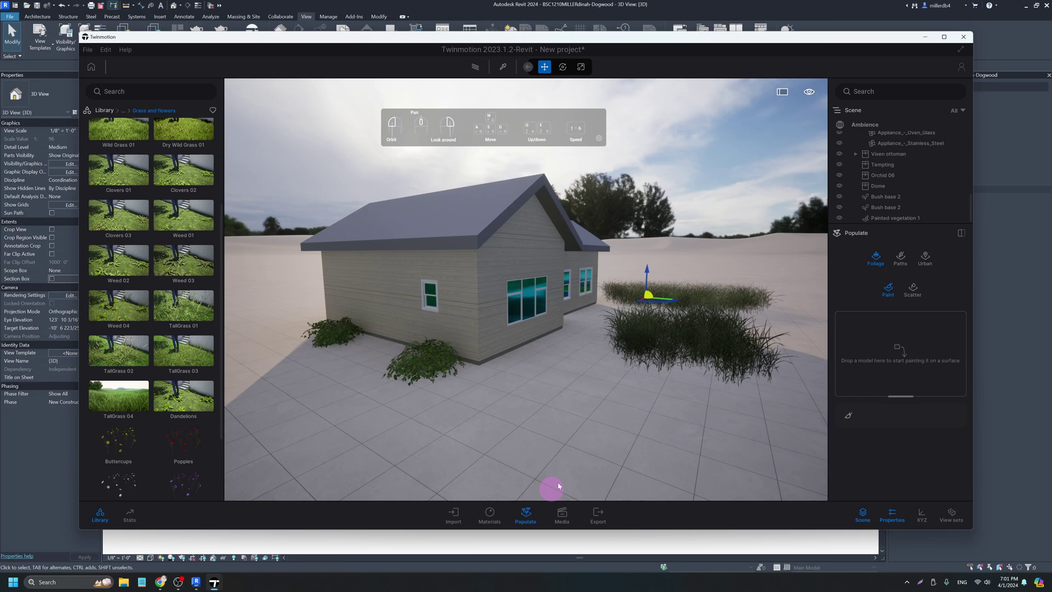
click(912, 260)
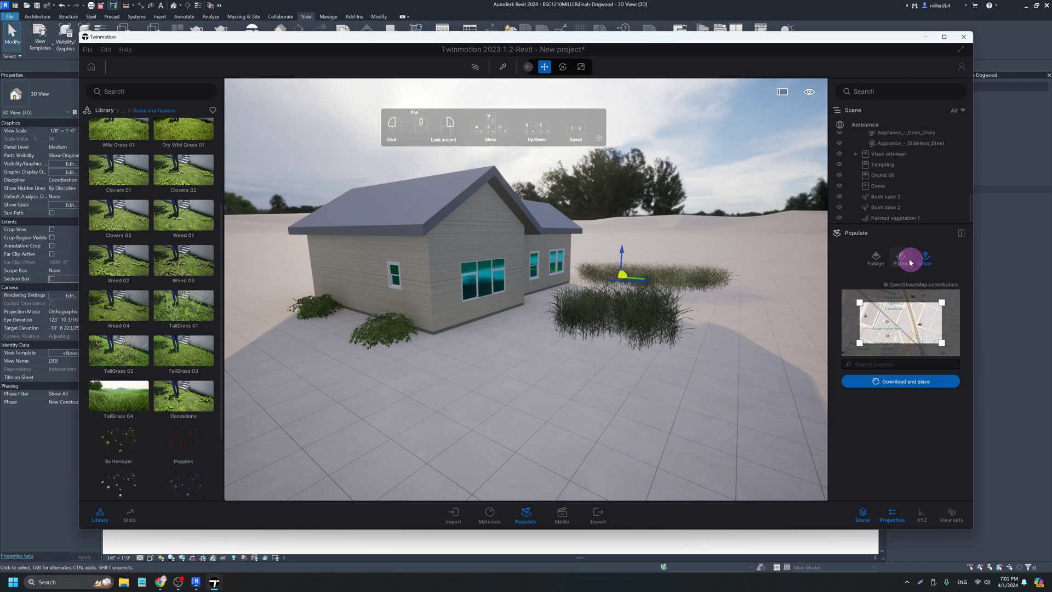
click(903, 260)
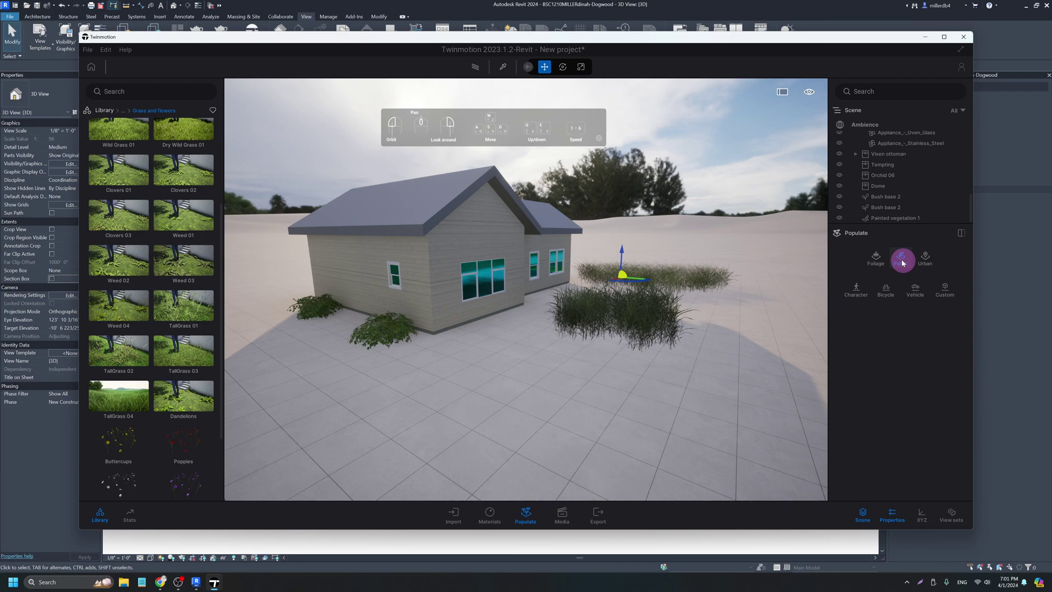
click(886, 287)
click(582, 255)
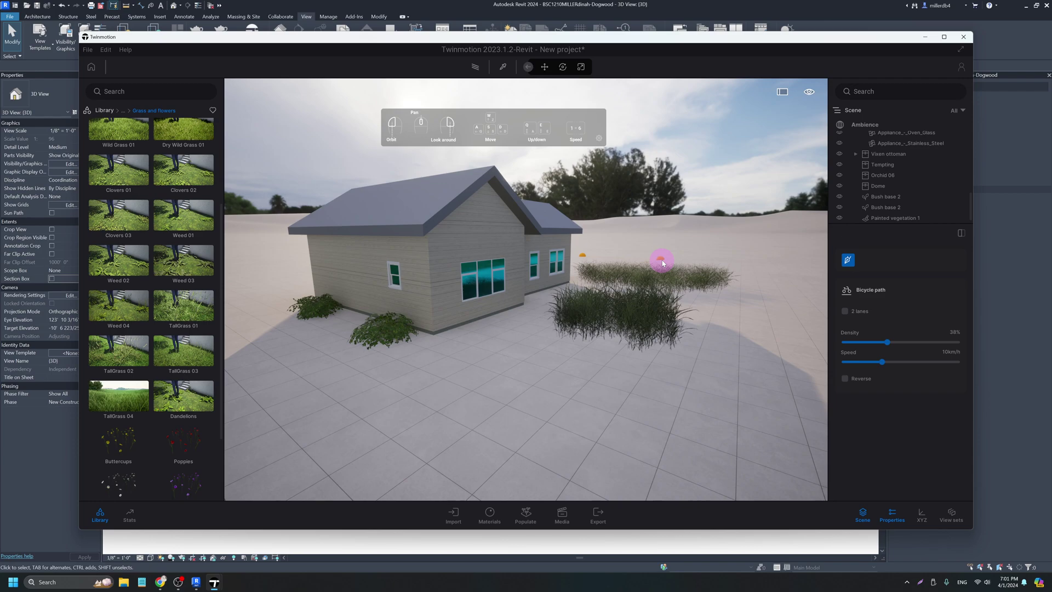
click(301, 392)
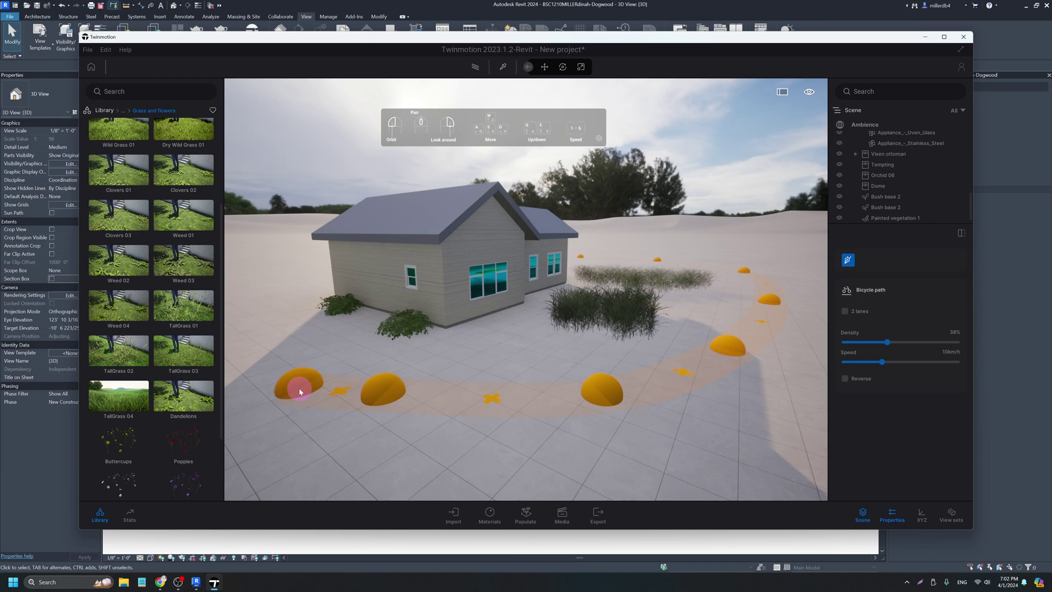
right_click(889, 374)
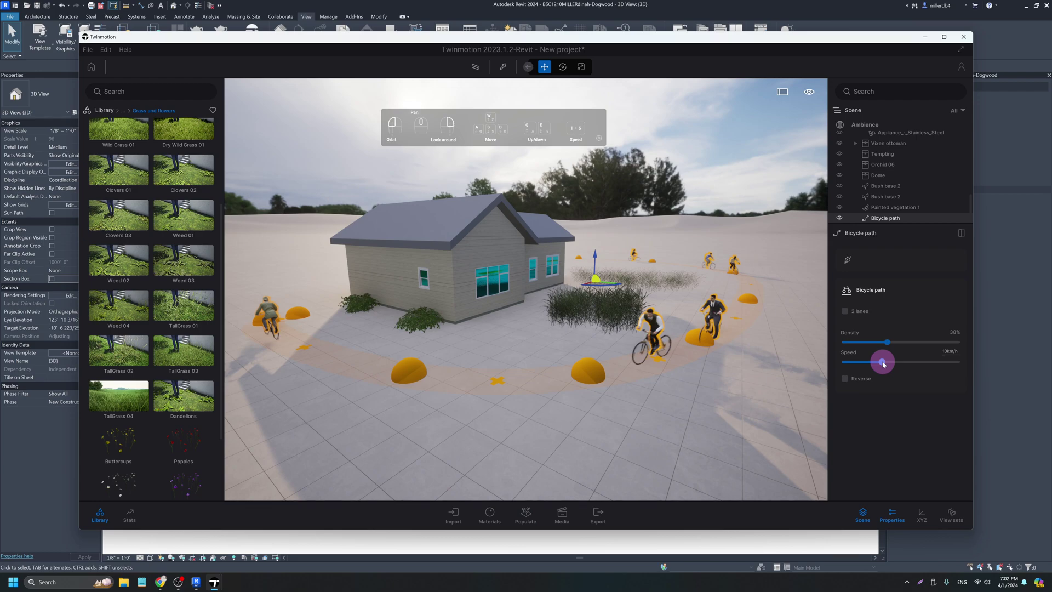
Set the bicycle path to a speed of 4 km/h, 2 lanes and a density of 22%.
drag(882, 364, 848, 342)
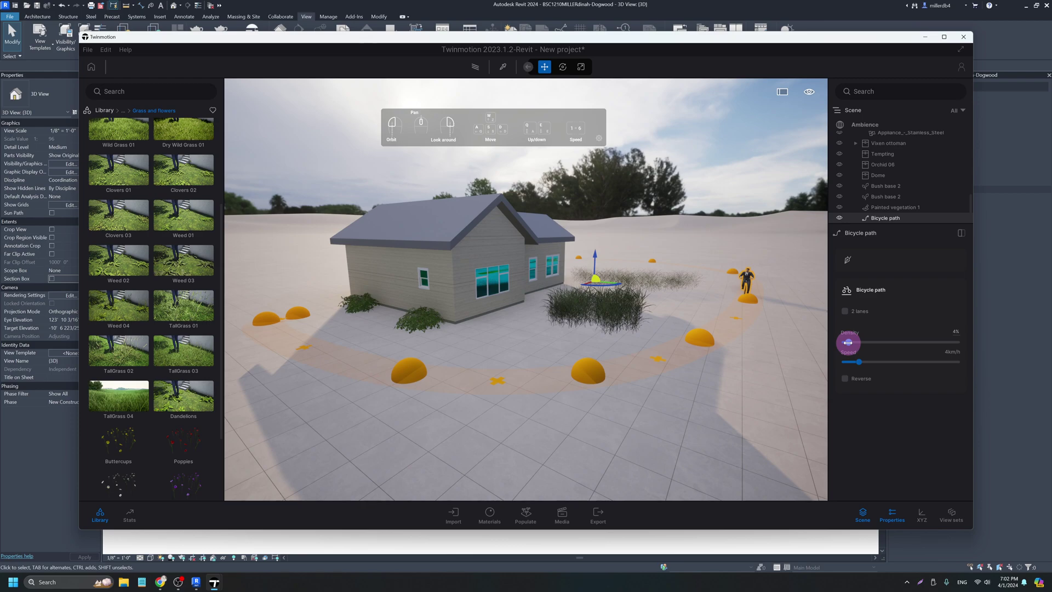
click(853, 260)
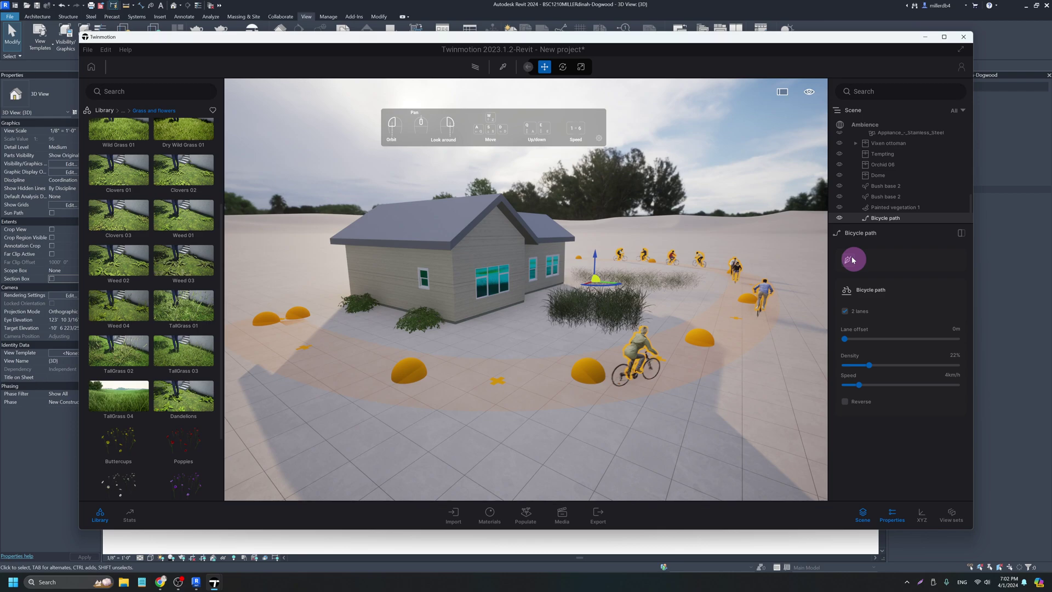
Draw a character path between the house and the bicycle path, with 34% density and walking turned off.
click(652, 291)
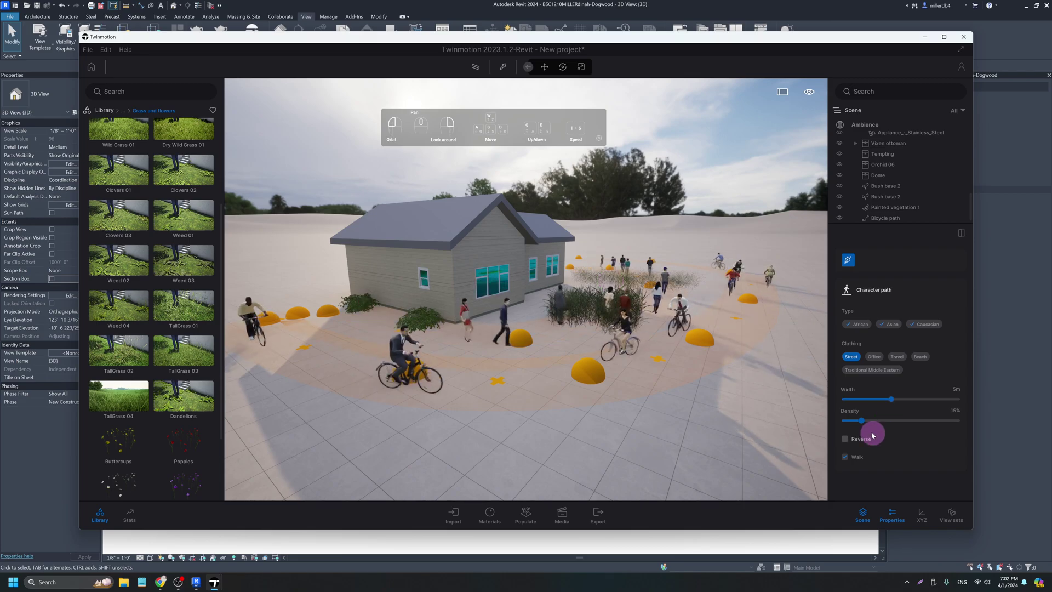
drag(862, 421, 884, 421)
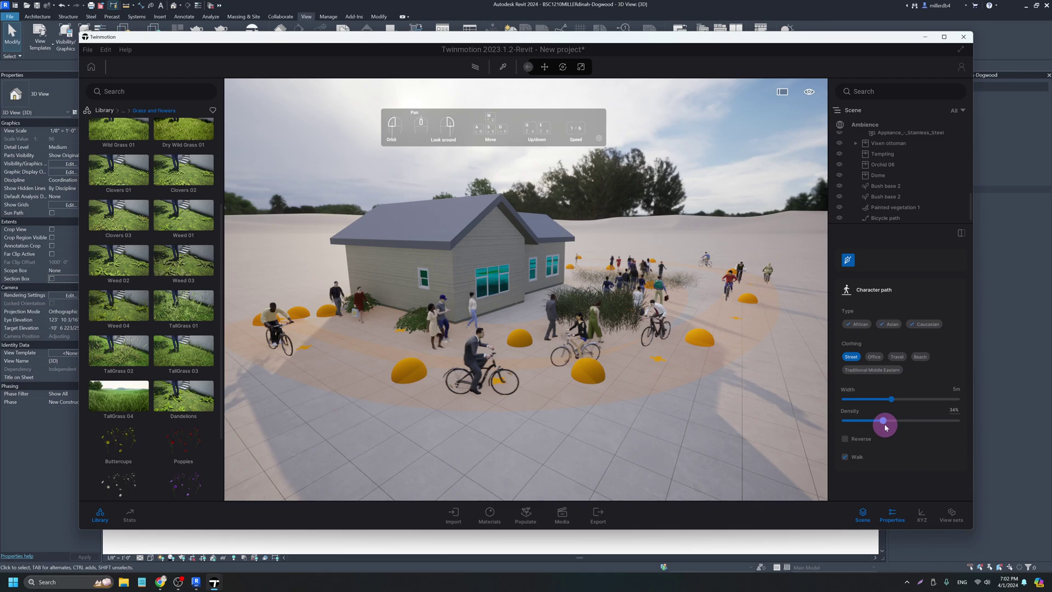
click(845, 457)
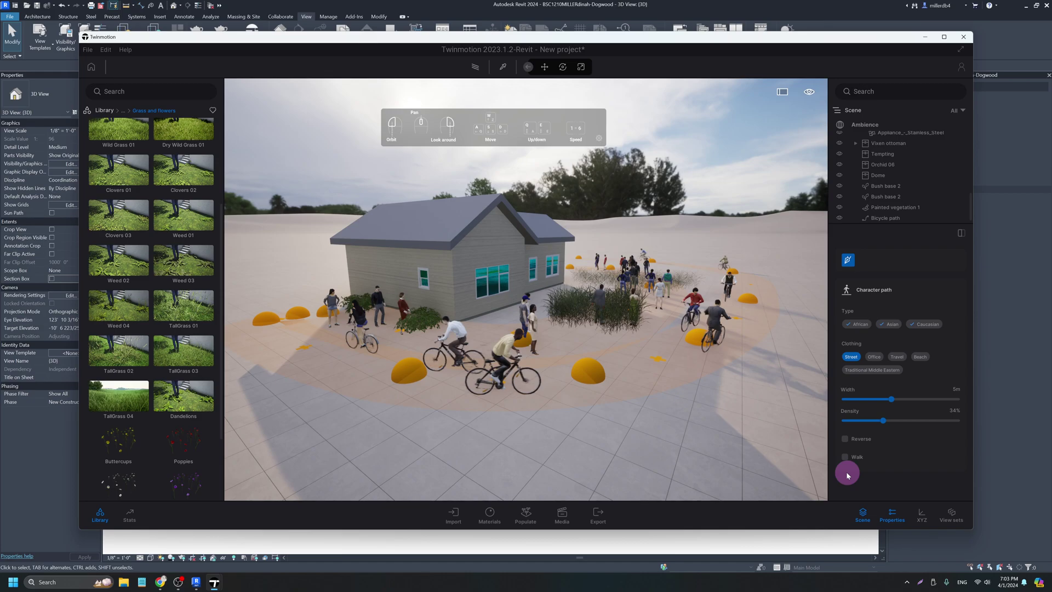
click(626, 467)
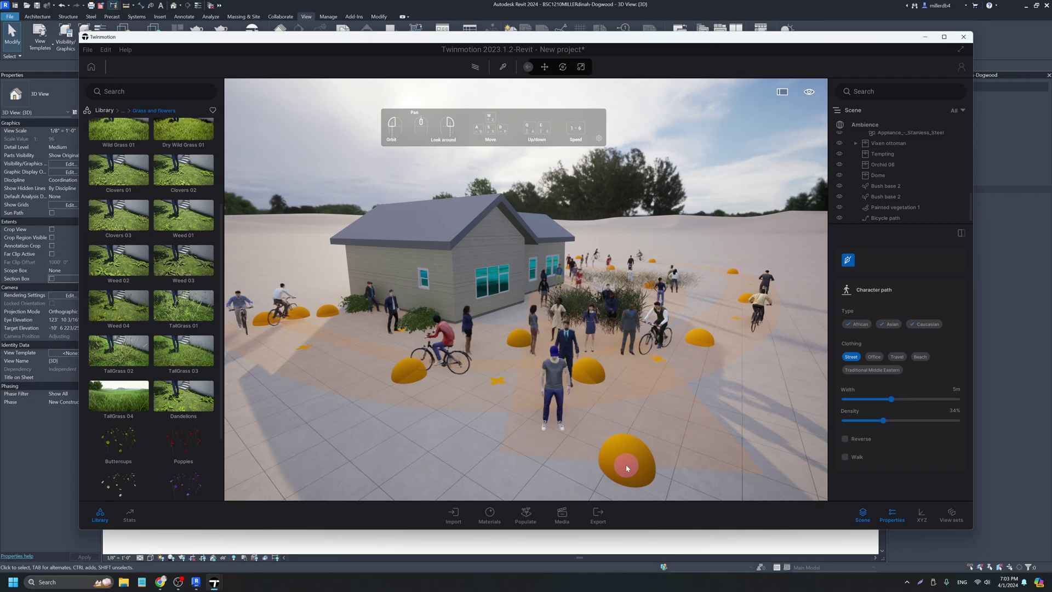
right_click(718, 405)
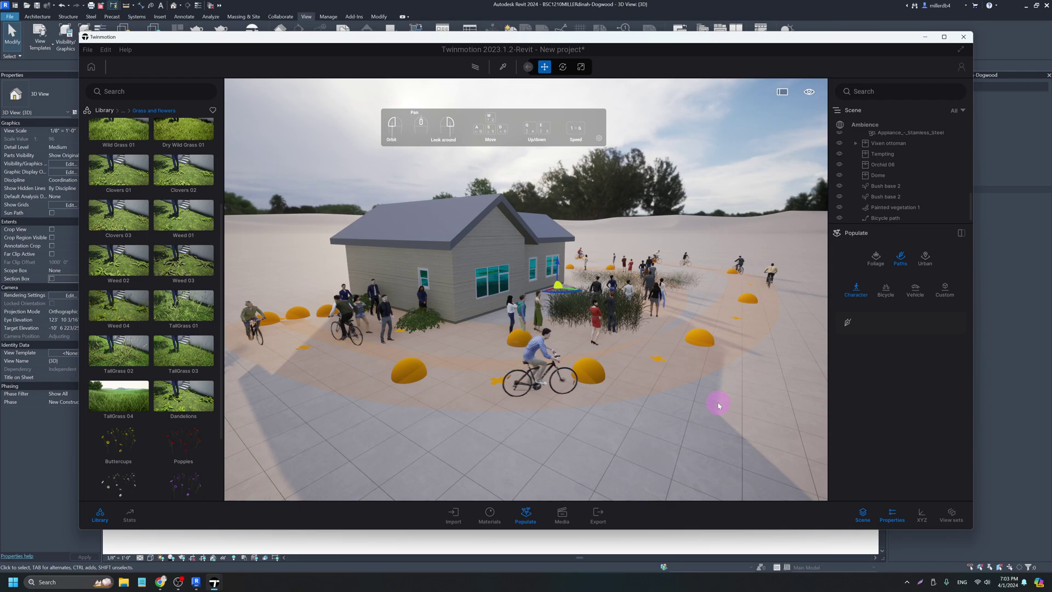
Look over the local export options for images, videos, panoramas and presentations.
click(597, 515)
click(877, 330)
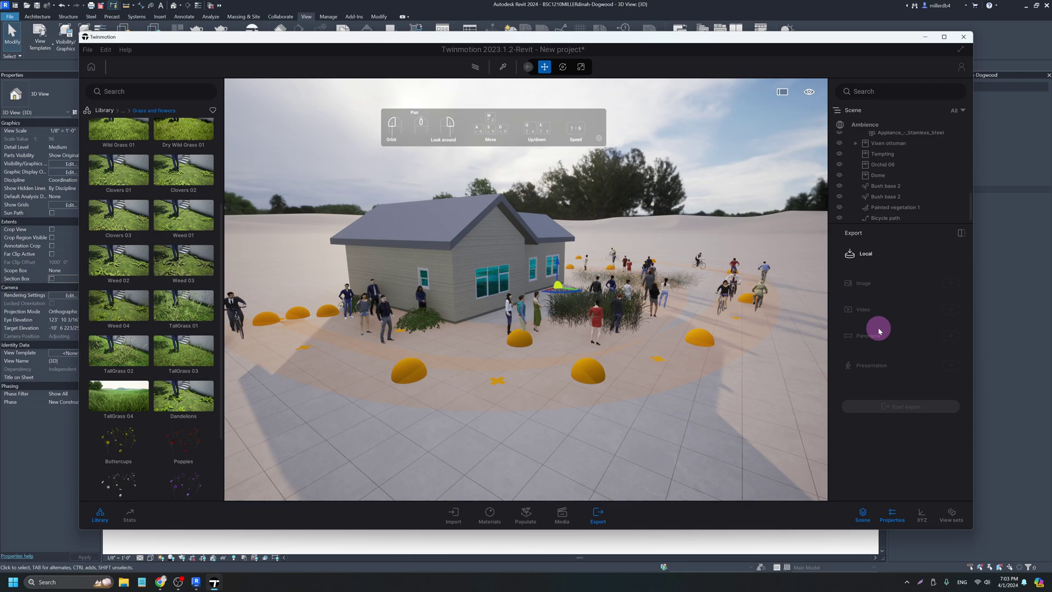
Close the Twinmotion project and save the house model in Revit.
click(963, 37)
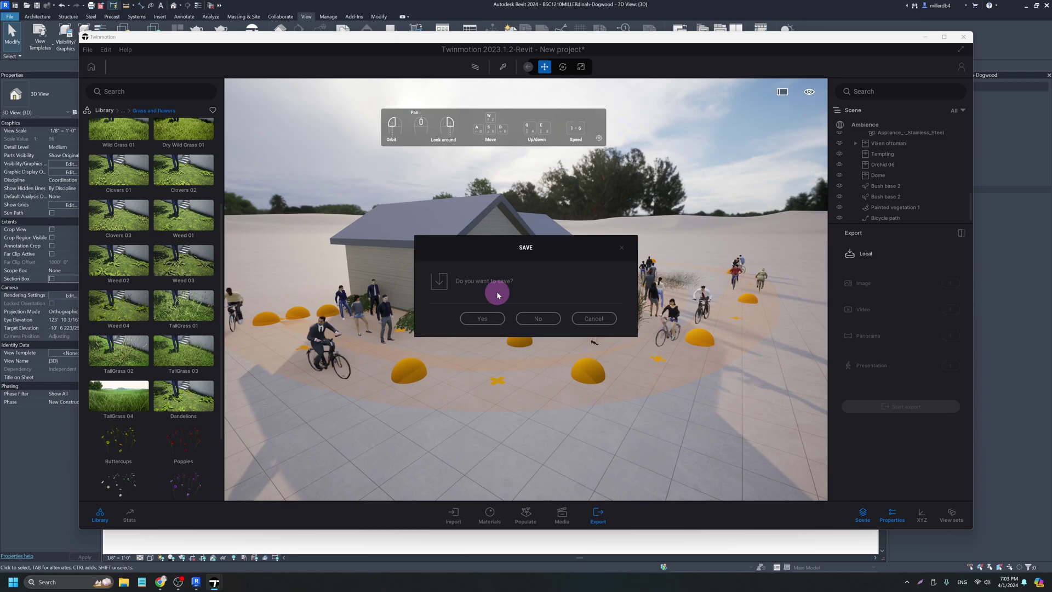
click(37, 7)
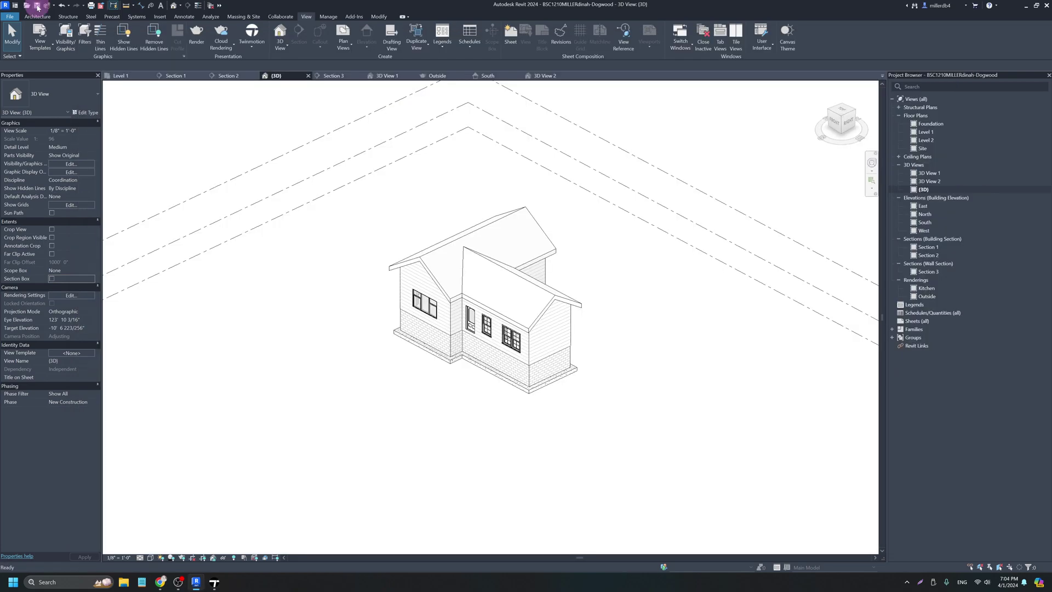